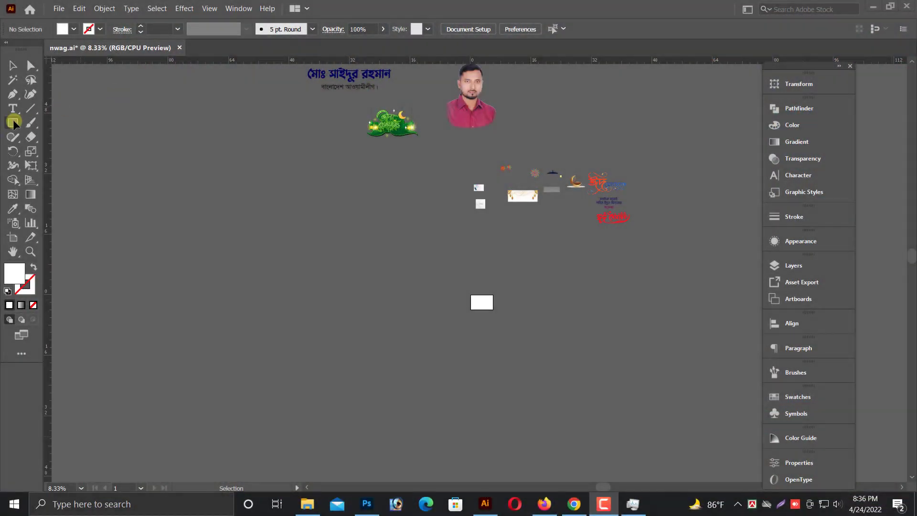
# Draw a 96 by 48 inch rectangle with the Rectangle Tool.
pyautogui.moveTo(13, 120); pyautogui.dragTo(68, 128)
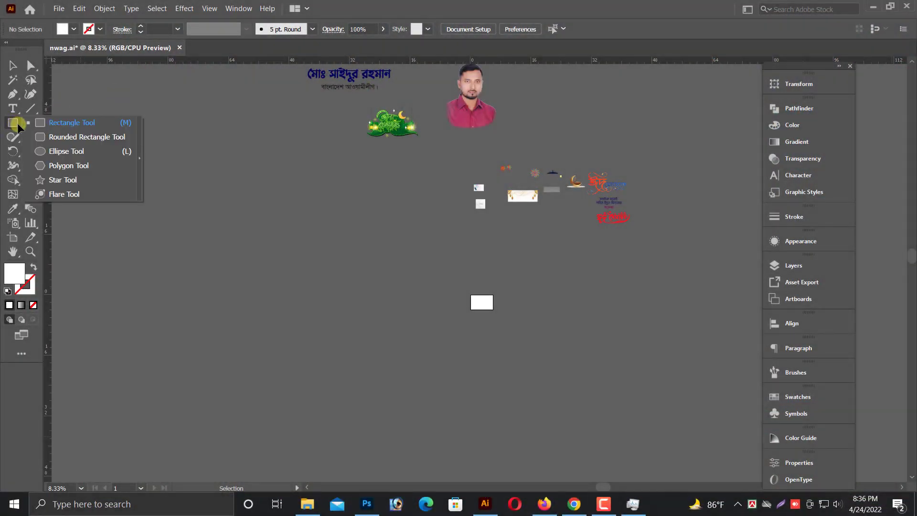
pyautogui.click(70, 124)
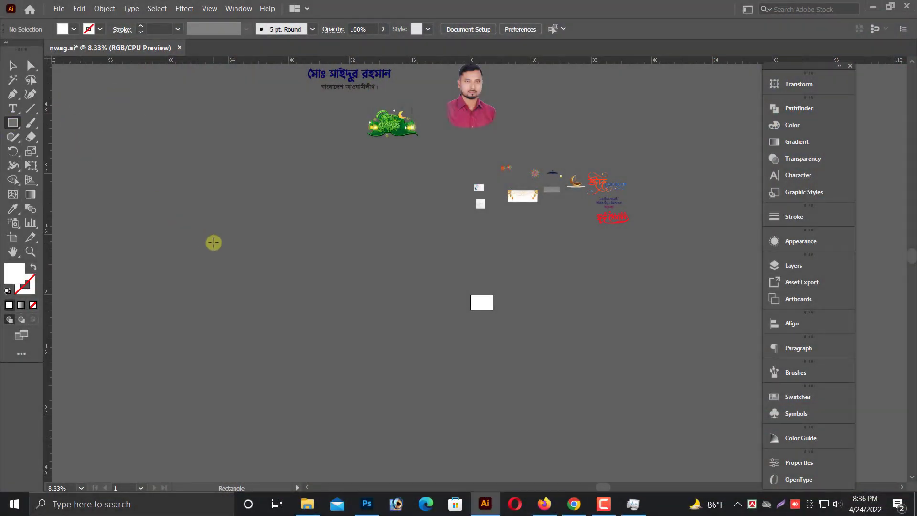
pyautogui.click(277, 229)
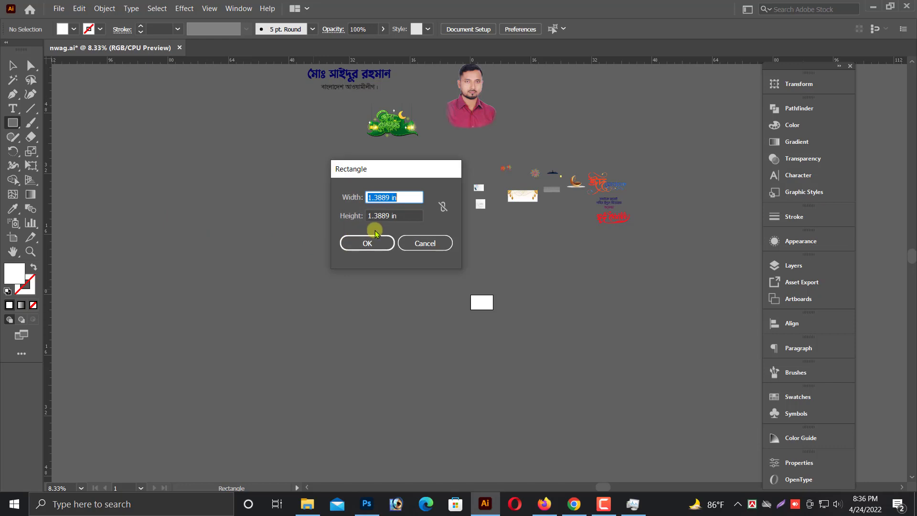
pyautogui.press('Tab')
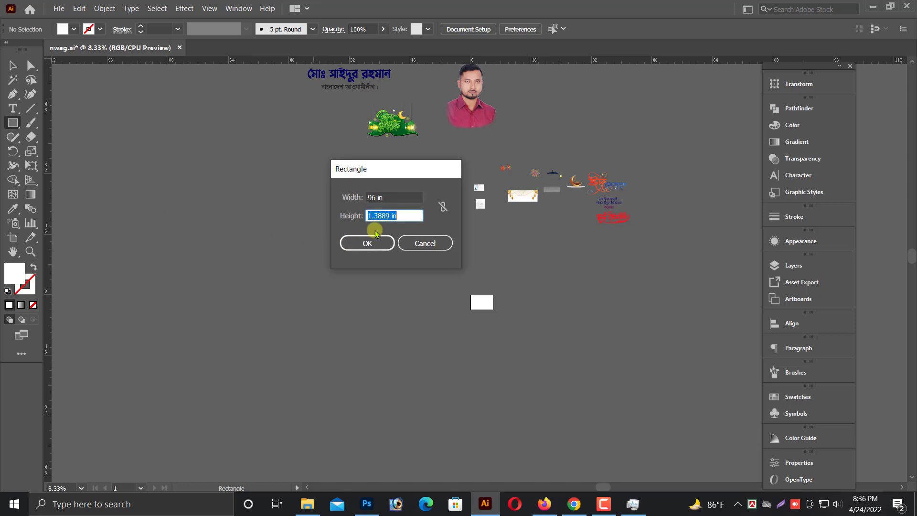
pyautogui.write('48')
pyautogui.click(384, 241)
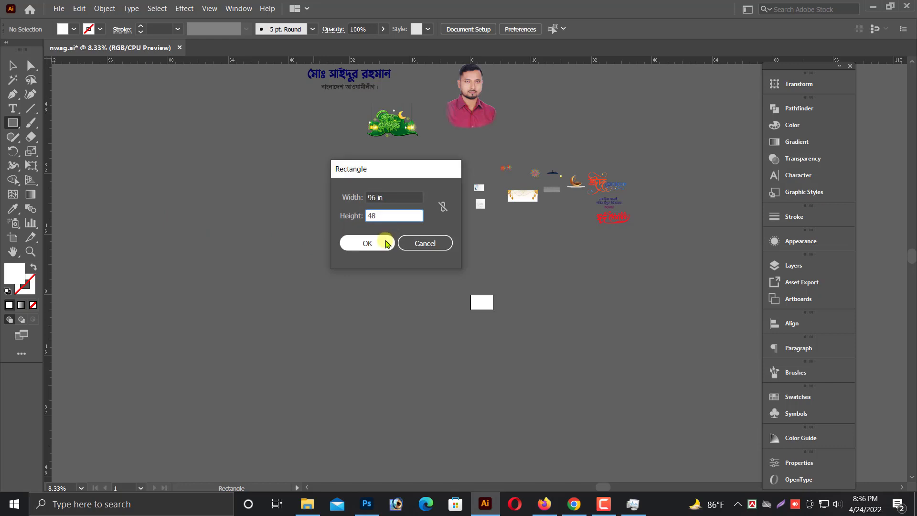
# Lock the white rectangle in place with Object > Lock > Selection.
pyautogui.click(11, 70)
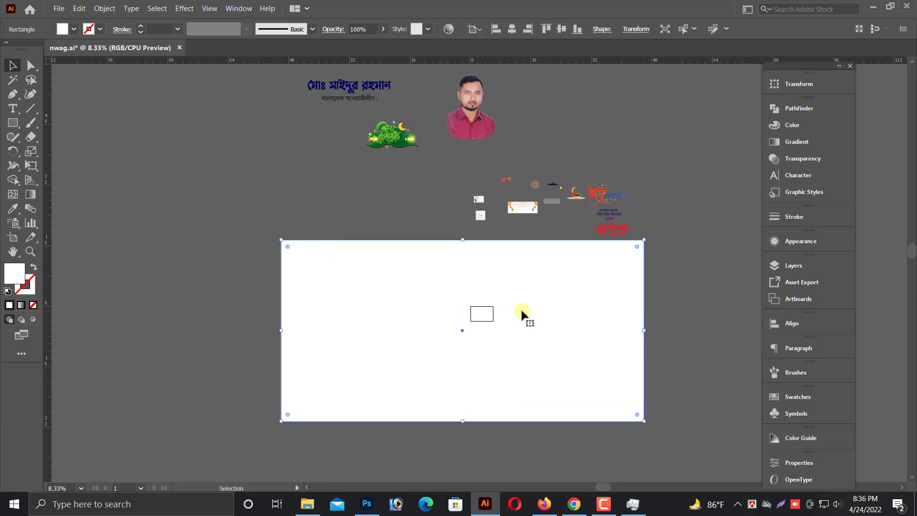
pyautogui.scroll(3, 518, 325)
pyautogui.hscroll(1, 517, 342)
pyautogui.scroll(1, 570, 352)
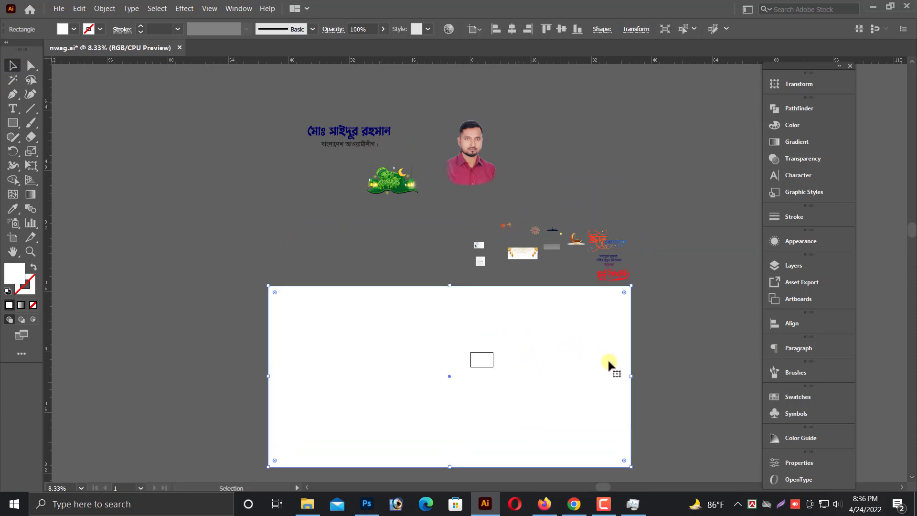
pyautogui.scroll(-1, 568, 367)
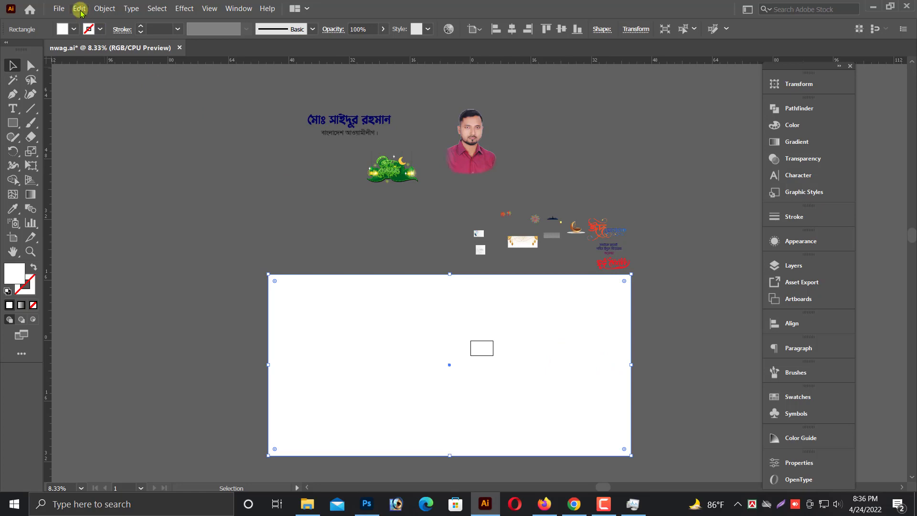
pyautogui.scroll(-1, 344, 340)
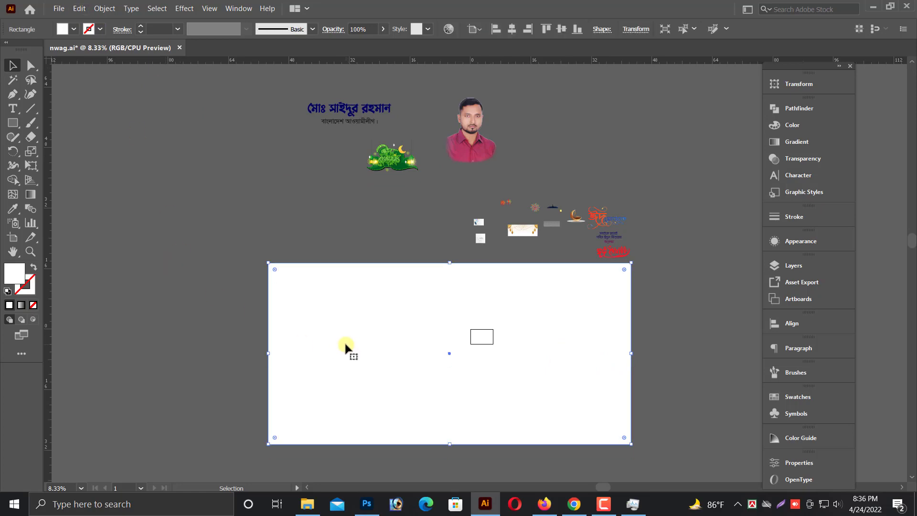
pyautogui.scroll(-3, 344, 340)
pyautogui.click(79, 8)
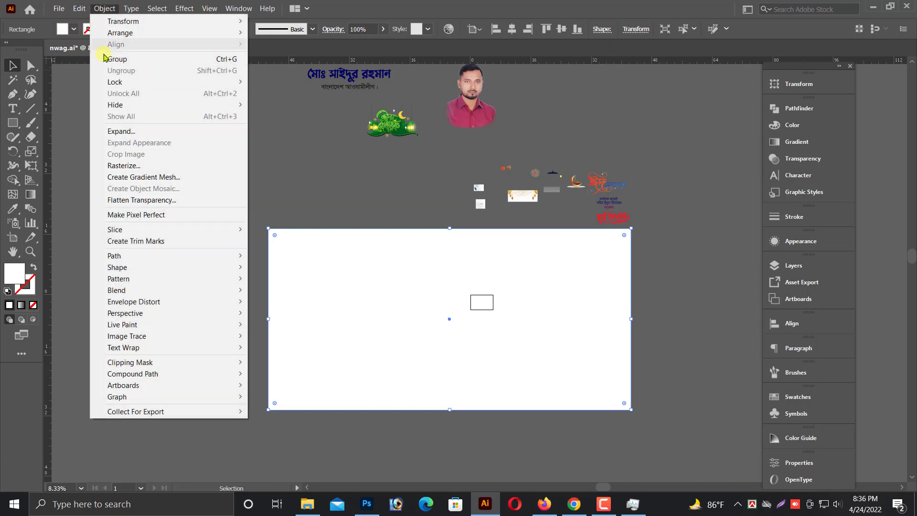
pyautogui.moveTo(115, 81)
pyautogui.click(268, 86)
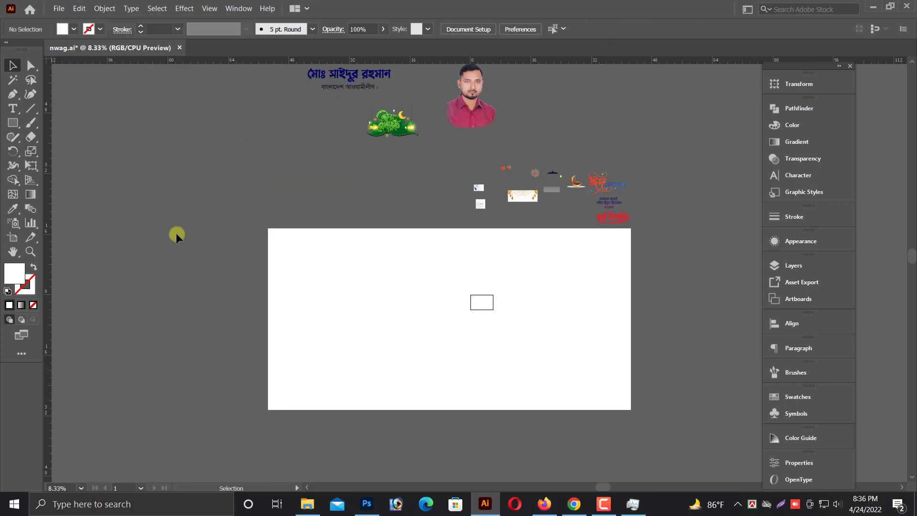
pyautogui.scroll(3, 176, 233)
pyautogui.scroll(2, 539, 272)
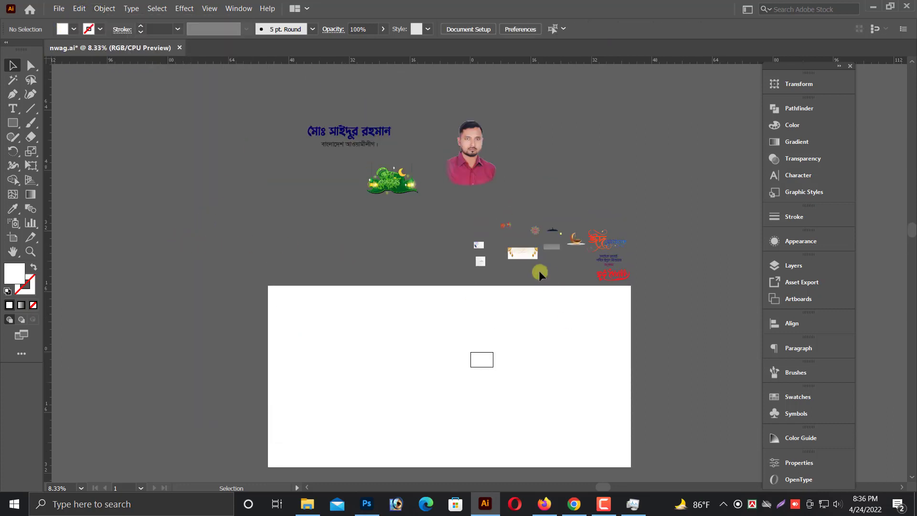
# Move the lantern background art over the rectangle's upper-left and enlarge it.
pyautogui.click(535, 263)
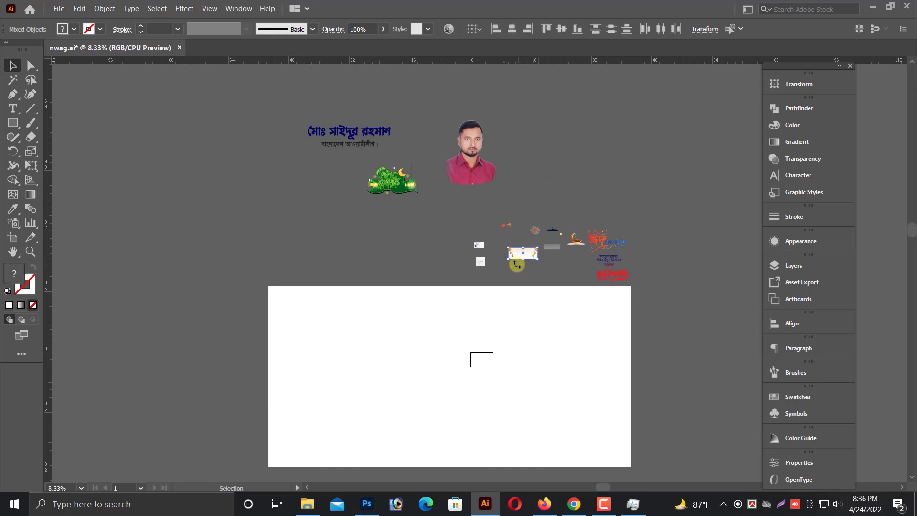
pyautogui.moveTo(509, 260); pyautogui.dragTo(385, 306)
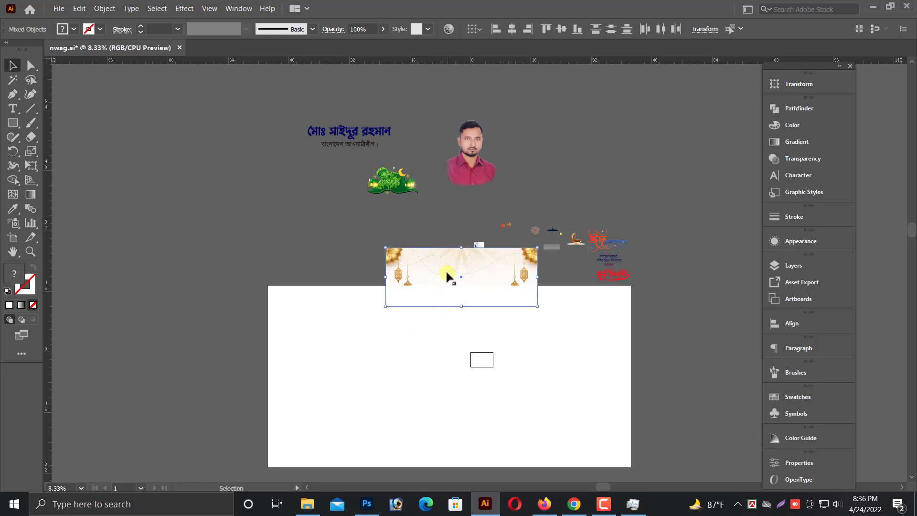
pyautogui.moveTo(445, 268)
pyautogui.mouseDown()
pyautogui.moveTo(328, 313)
pyautogui.moveTo(341, 320)
pyautogui.mouseUp()
pyautogui.scroll(-2, 408, 320)
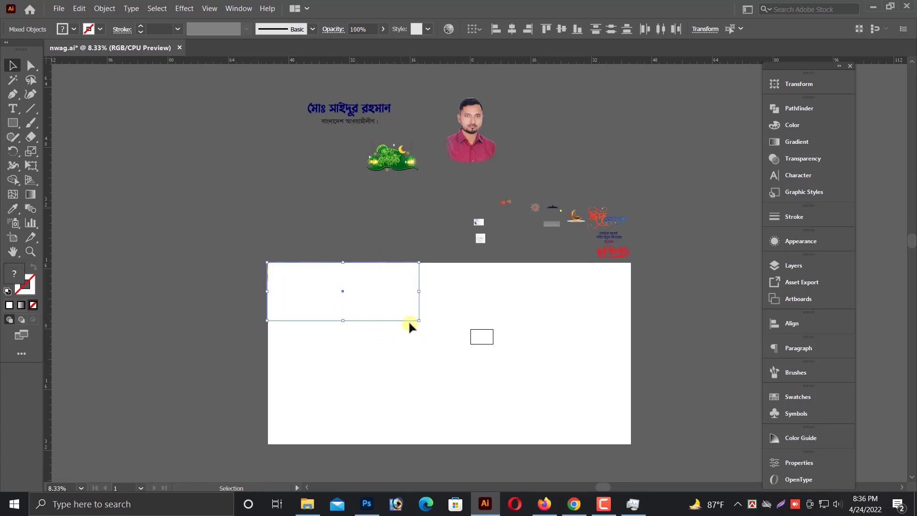
pyautogui.moveTo(419, 320); pyautogui.dragTo(579, 382)
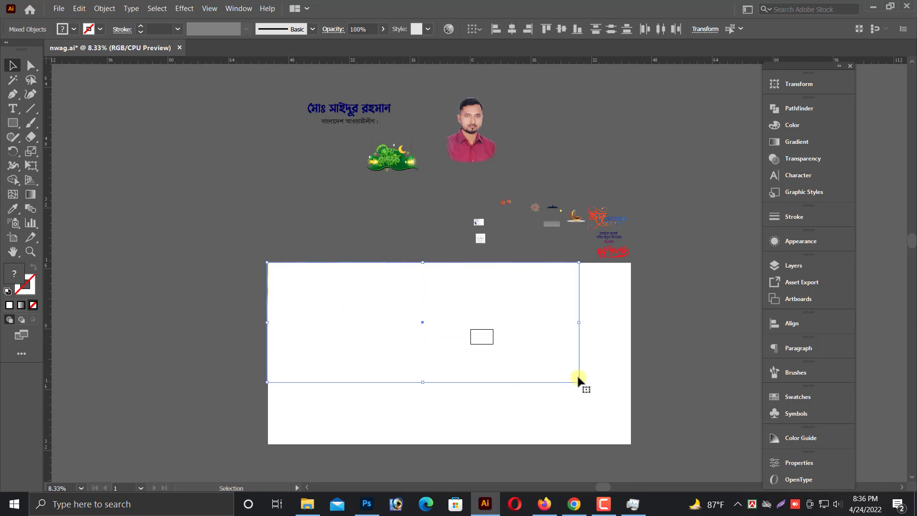
# Bring the lantern background art to the front with Arrange > Bring to Front.
pyautogui.rightClick(559, 310)
pyautogui.moveTo(589, 256)
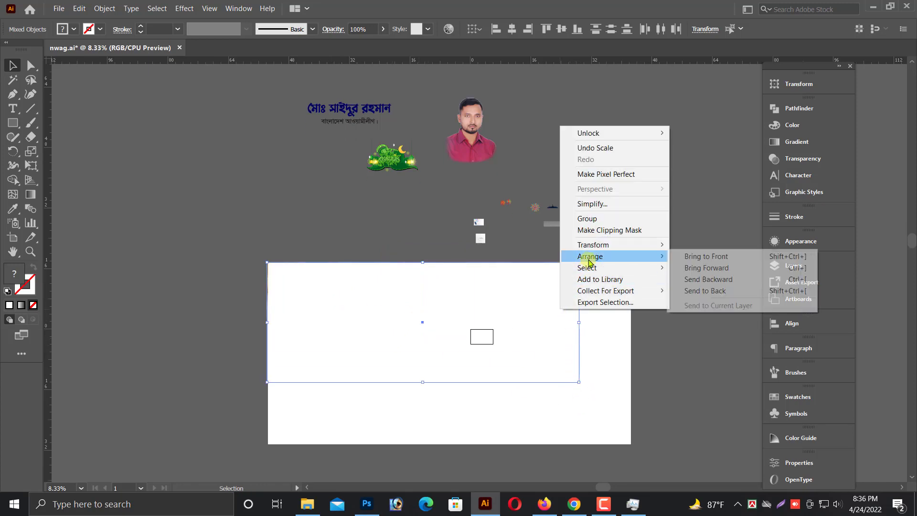
pyautogui.click(678, 266)
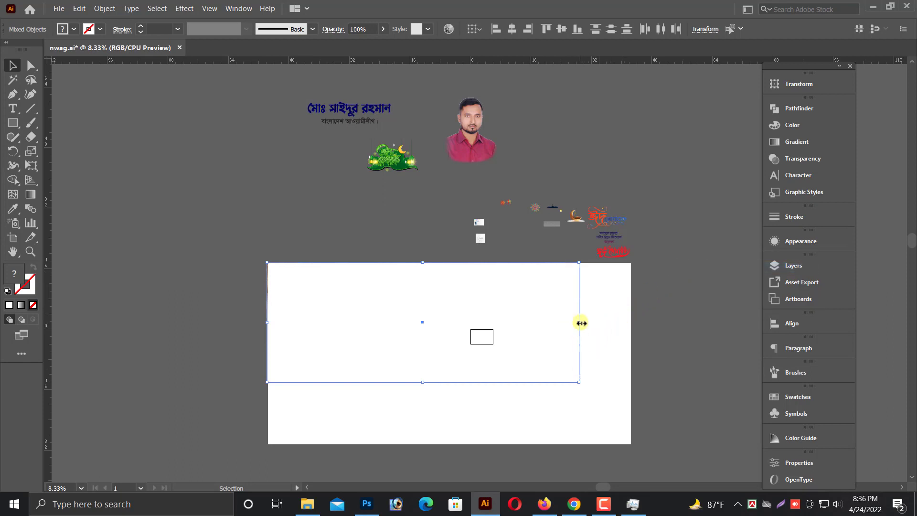
pyautogui.rightClick(559, 299)
pyautogui.moveTo(589, 428)
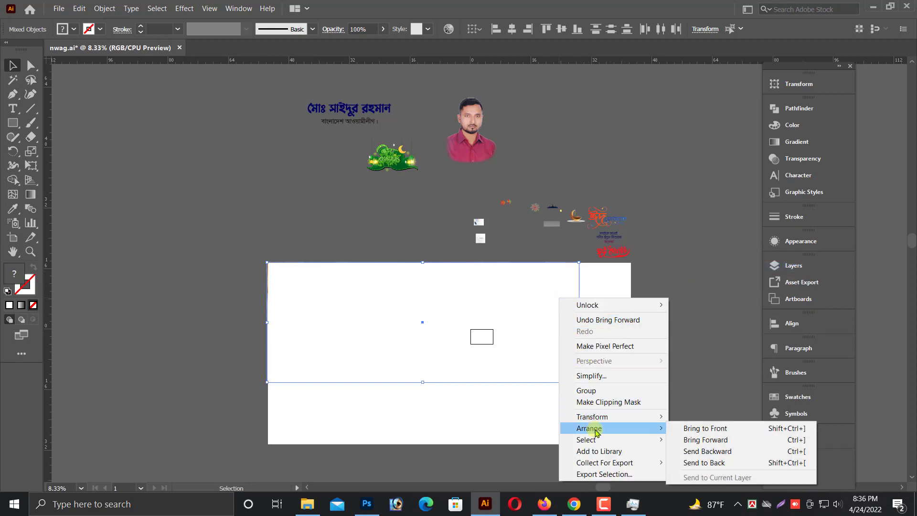
pyautogui.click(697, 427)
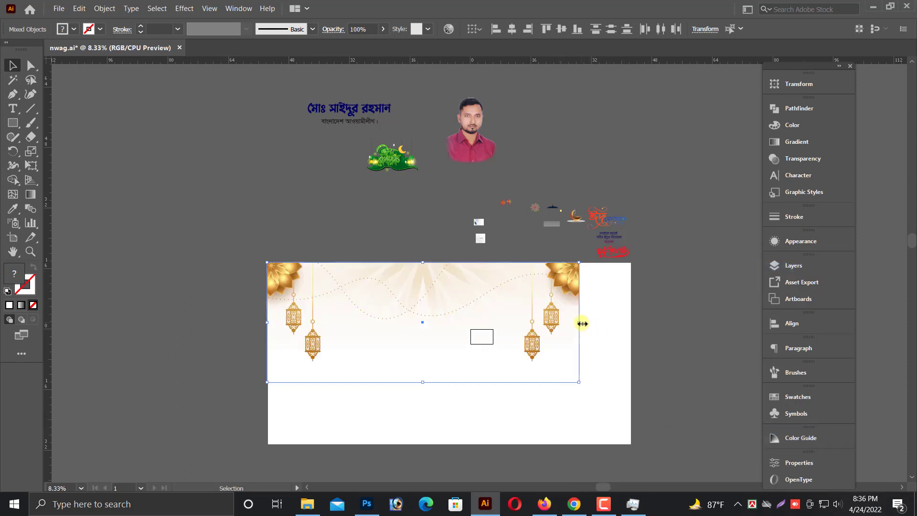
# Stretch the lantern art so it spans the rectangle's left and right edges.
pyautogui.moveTo(582, 323); pyautogui.dragTo(618, 345)
pyautogui.scroll(-2, 617, 345)
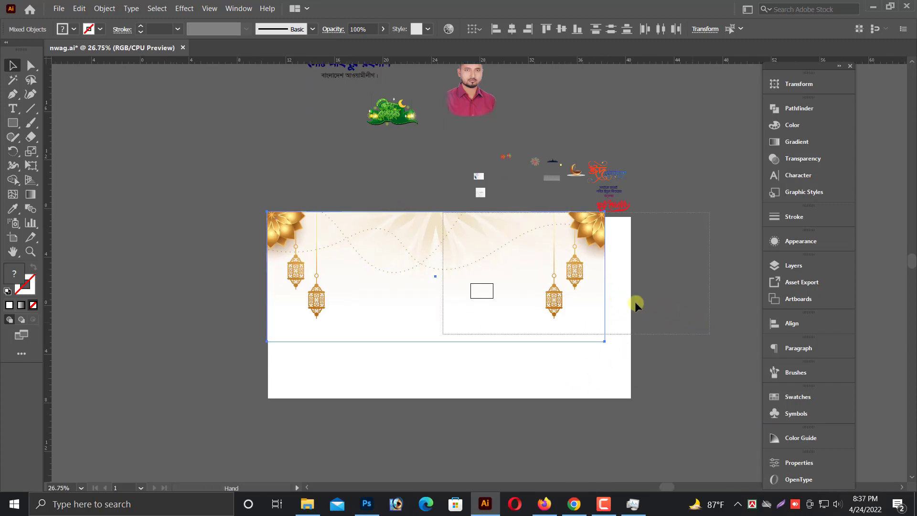
pyautogui.scroll(4, 634, 303)
pyautogui.moveTo(613, 196); pyautogui.dragTo(635, 188)
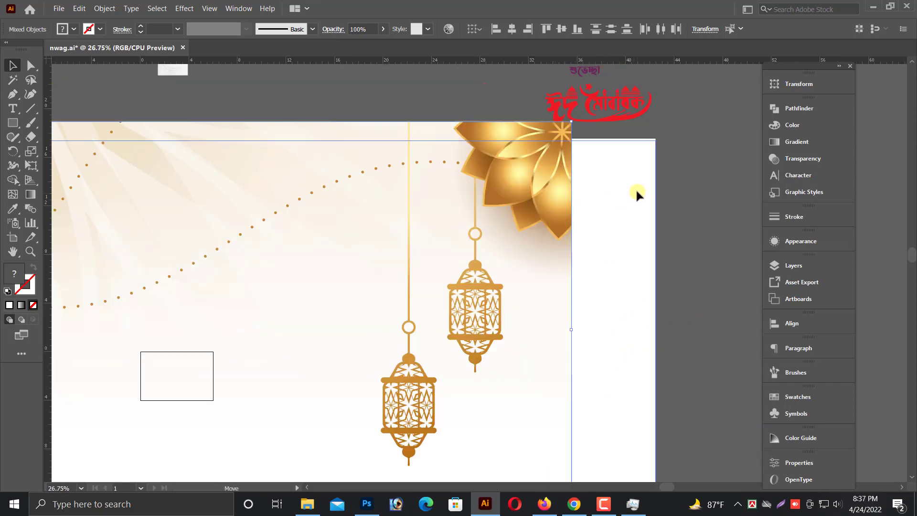
pyautogui.hotkey('ctrl', '-')
pyautogui.hotkey('ctrl', '-')
pyautogui.hotkey('ctrl', '-')
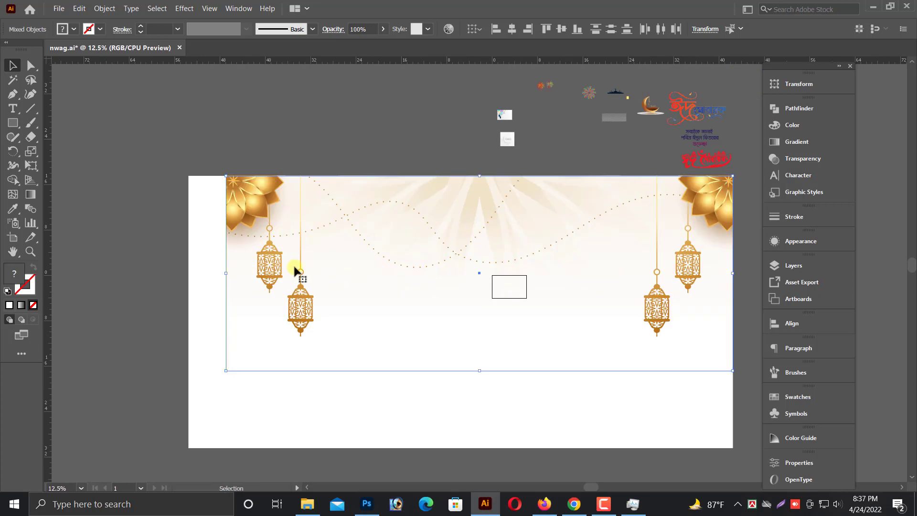
pyautogui.moveTo(226, 370); pyautogui.dragTo(193, 398)
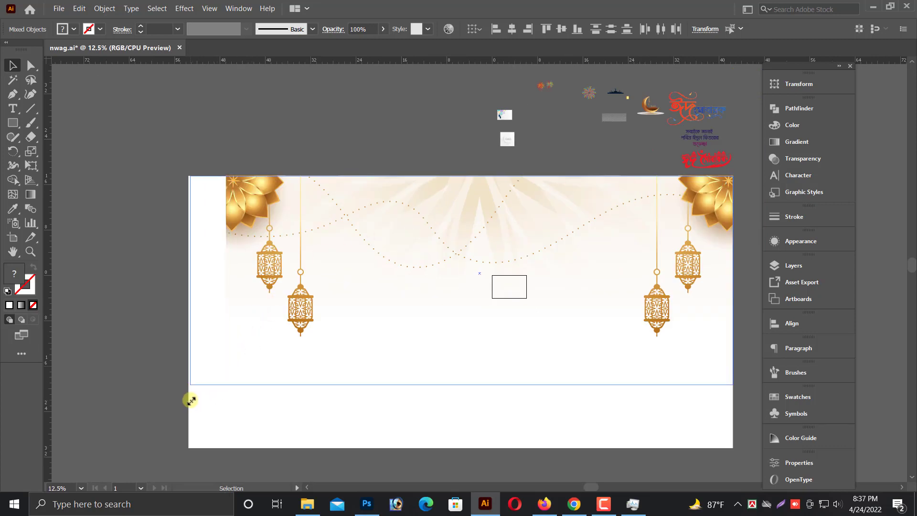
pyautogui.hotkey('ctrl', '-')
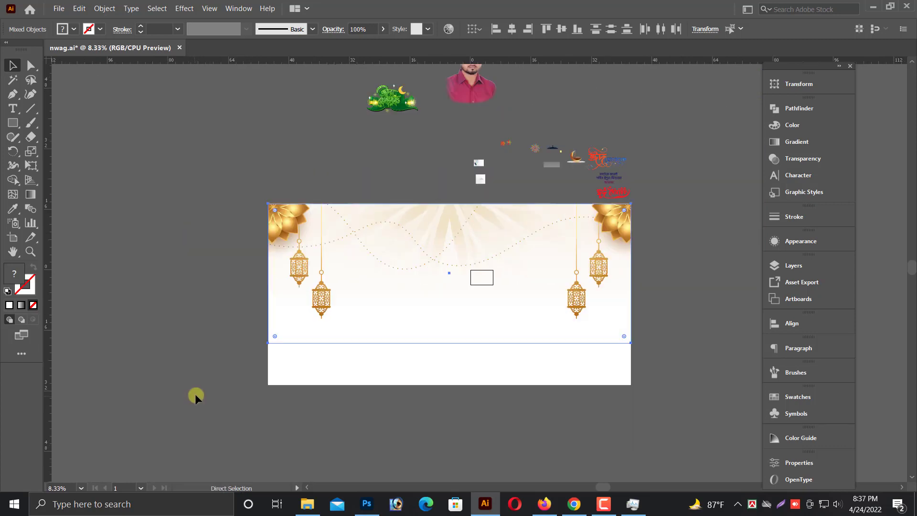
pyautogui.click(234, 305)
pyautogui.scroll(1, 234, 306)
pyautogui.scroll(-1, 180, 213)
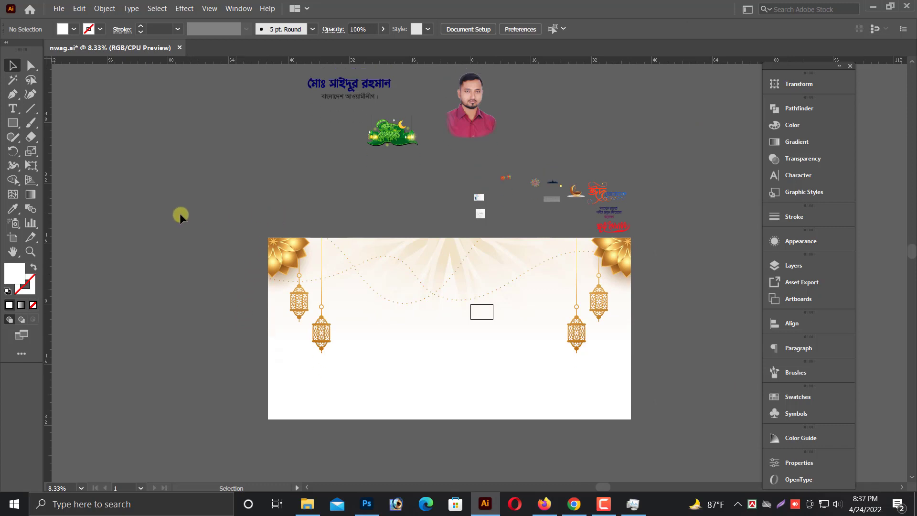
pyautogui.scroll(1, 256, 225)
pyautogui.scroll(-1, 342, 195)
pyautogui.scroll(1, 390, 177)
pyautogui.scroll(-1, 305, 190)
# Ungroup the decoration artwork and zoom in on the moon and Eid lettering.
pyautogui.click(535, 184)
pyautogui.rightClick(537, 172)
pyautogui.click(554, 254)
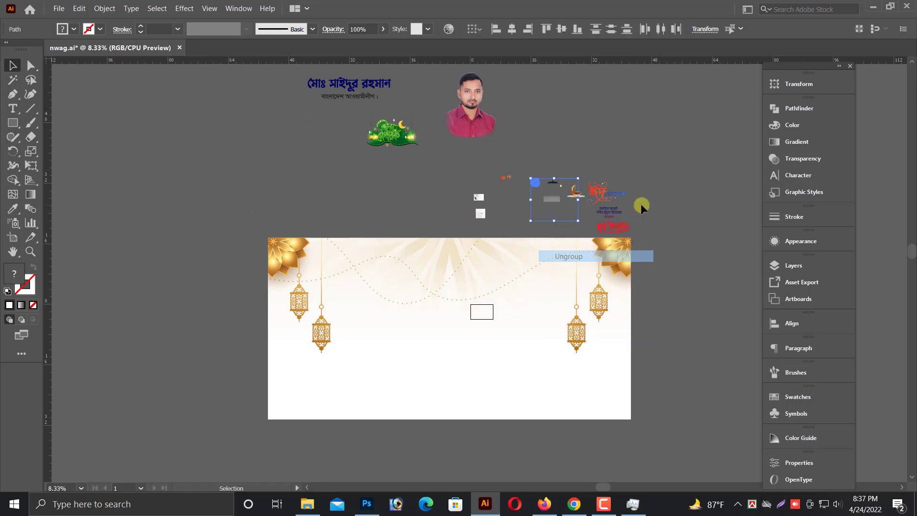
pyautogui.click(640, 204)
pyautogui.moveTo(513, 160); pyautogui.dragTo(633, 208)
pyautogui.moveTo(578, 237); pyautogui.dragTo(593, 159)
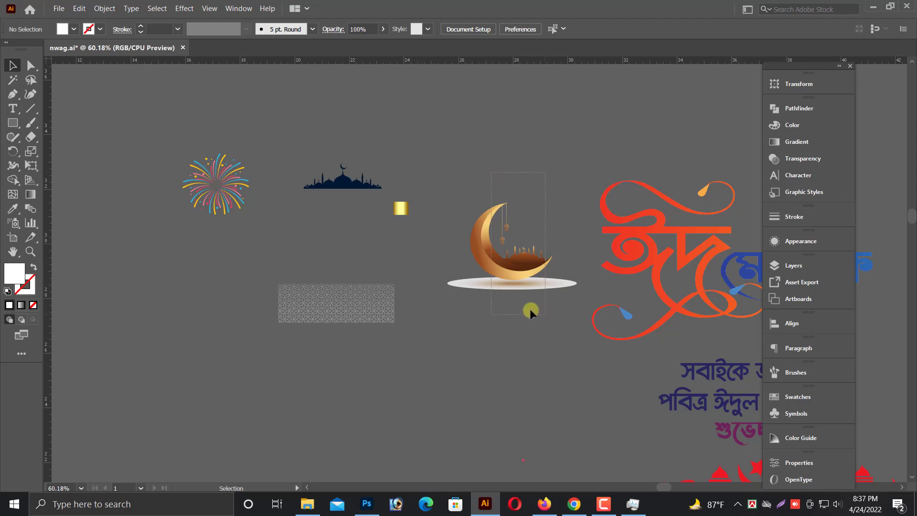
# Enlarge the crescent moon group and move it onto the banner's upper left.
pyautogui.click(529, 308)
pyautogui.keyDown('alt'); pyautogui.scroll(-5, 393, 371); pyautogui.keyUp('alt')
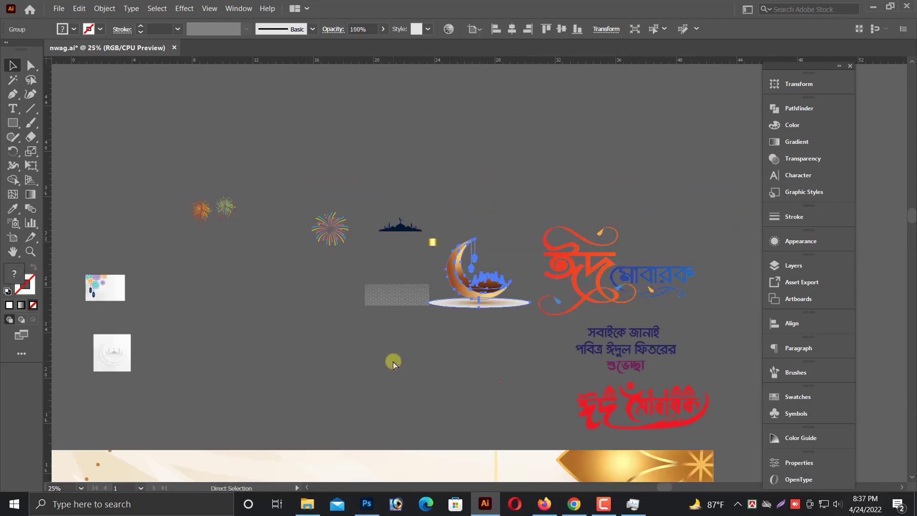
pyautogui.scroll(-3, 508, 247)
pyautogui.hscroll(-3, 530, 170)
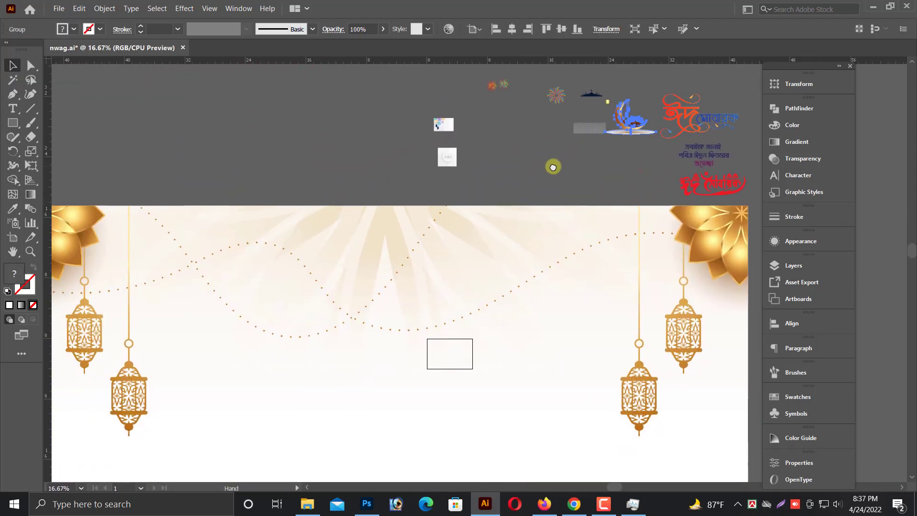
pyautogui.click(553, 164)
pyautogui.click(612, 136)
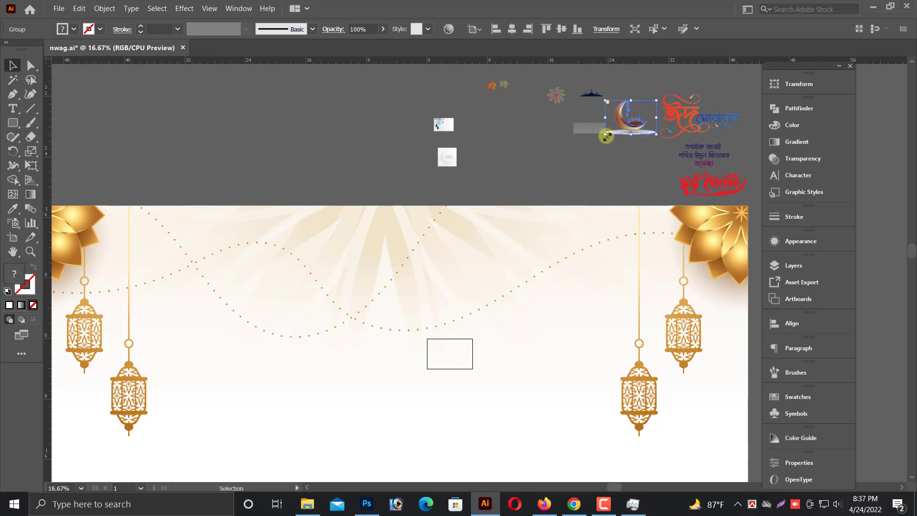
pyautogui.moveTo(606, 134); pyautogui.dragTo(497, 221)
pyautogui.moveTo(552, 196); pyautogui.dragTo(205, 333)
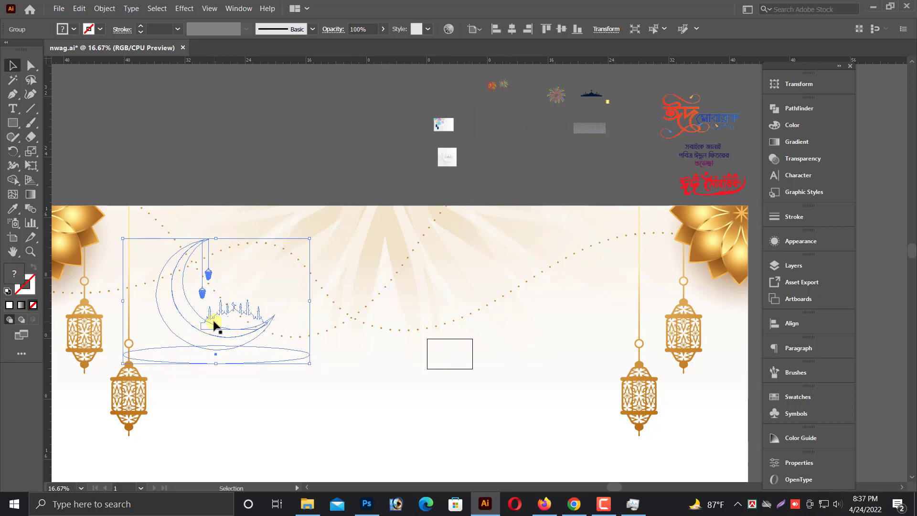
# Bring the moon group in front of the background and nudge it up-right.
pyautogui.rightClick(214, 321)
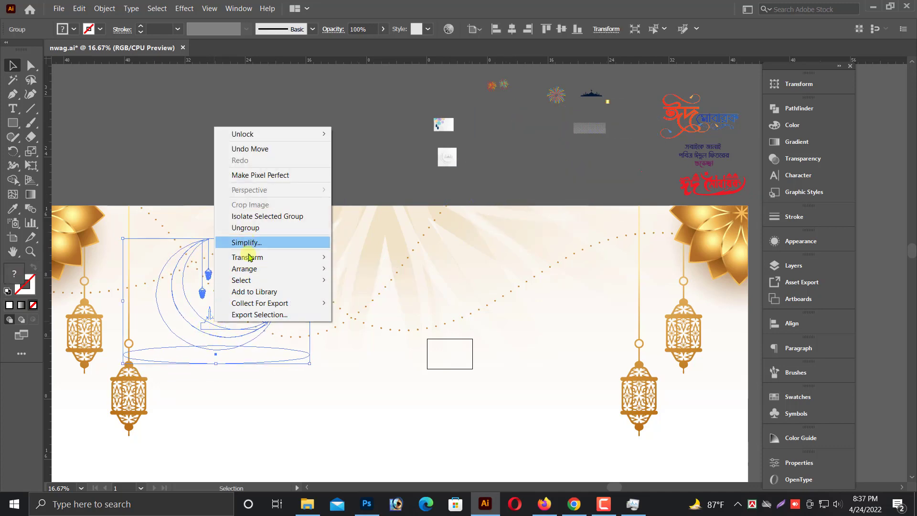
pyautogui.moveTo(244, 269)
pyautogui.click(374, 269)
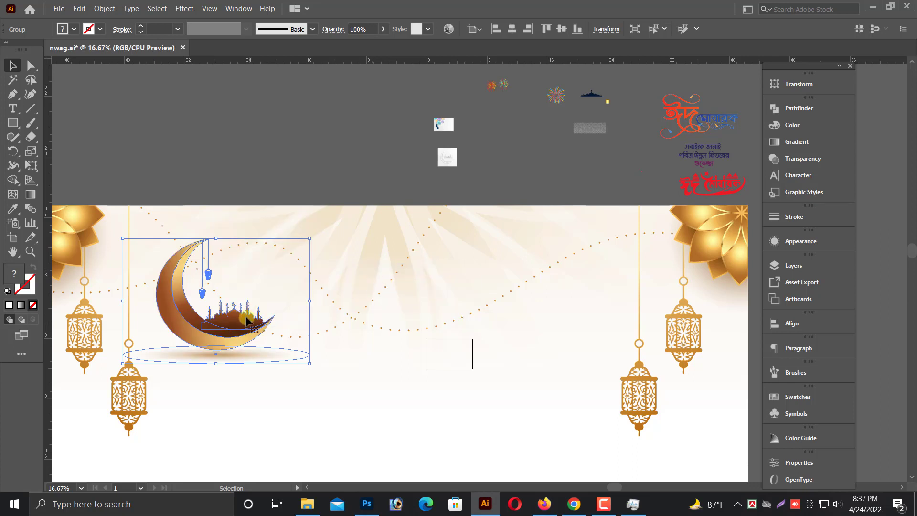
pyautogui.moveTo(253, 319); pyautogui.dragTo(270, 304)
pyautogui.rightClick(270, 304)
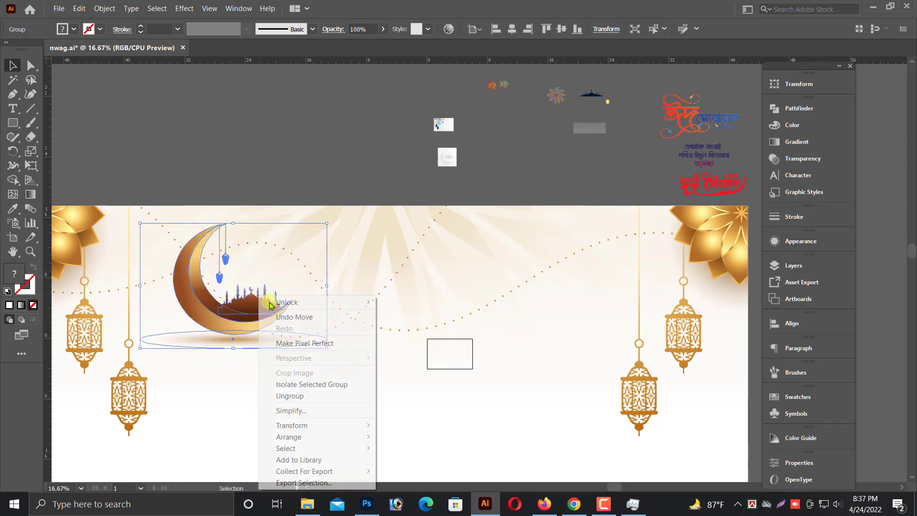
pyautogui.click(262, 115)
# Fine-tune the moon group's horizontal position on the banner.
pyautogui.hotkey('ctrl', '-')
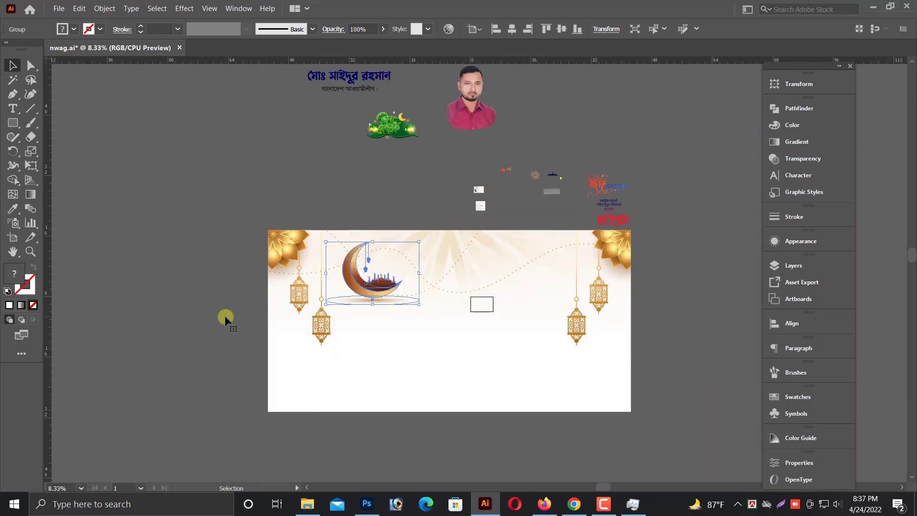
pyautogui.moveTo(365, 289); pyautogui.dragTo(348, 288)
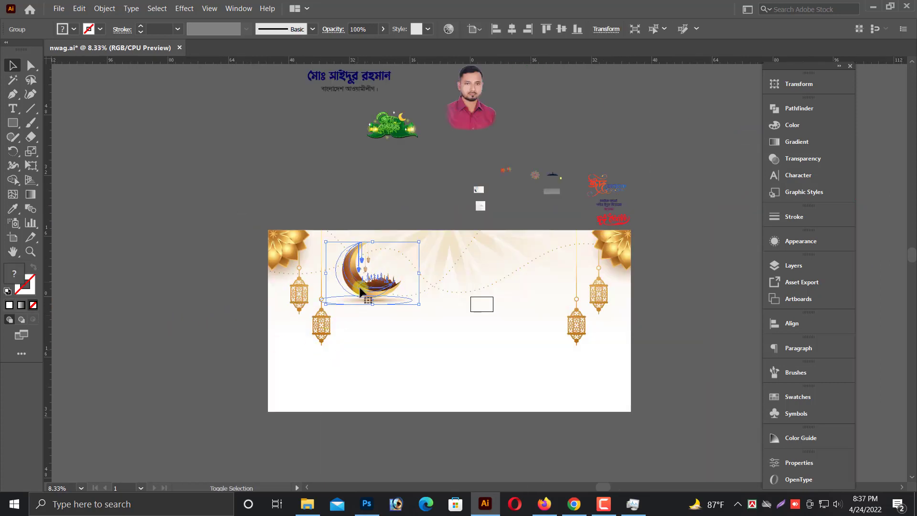
pyautogui.click(189, 305)
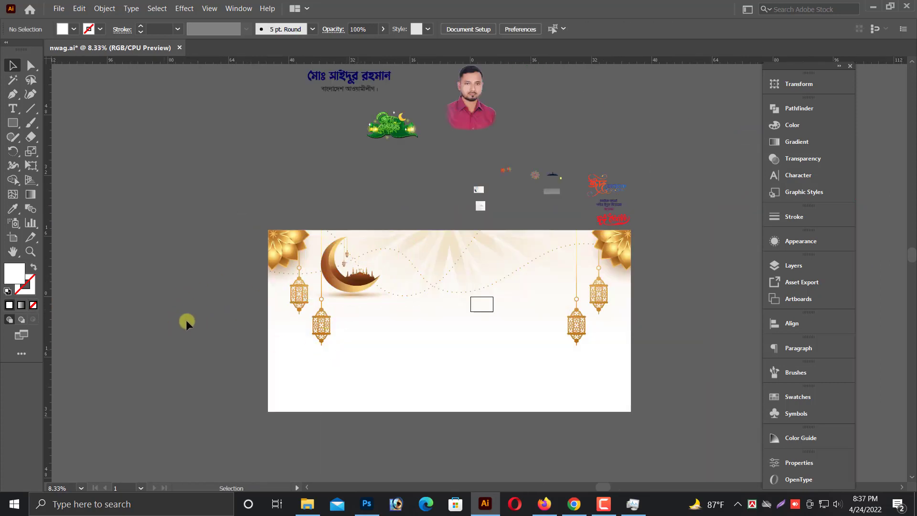
pyautogui.scroll(1, 385, 341)
pyautogui.hotkey('ctrl', 'z')
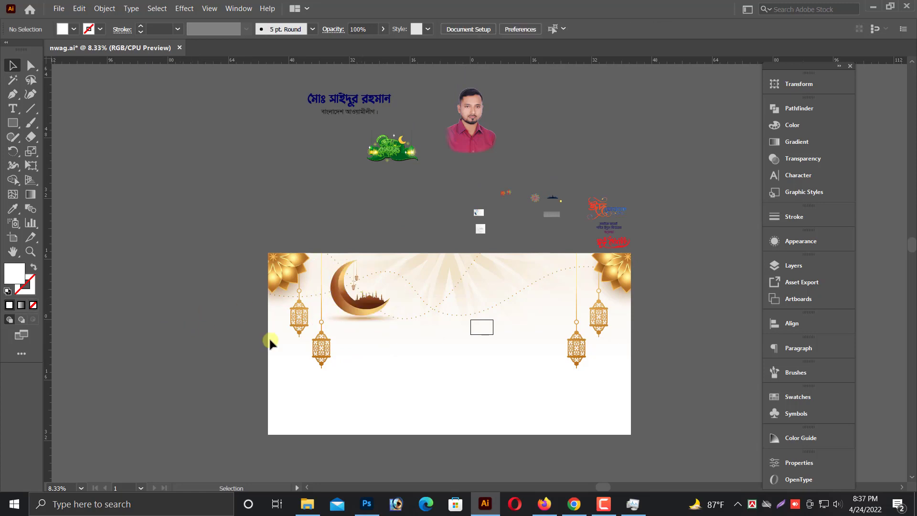
# Resize the crescent moon group slightly.
pyautogui.click(375, 303)
pyautogui.moveTo(406, 324); pyautogui.dragTo(313, 319)
pyautogui.click(245, 296)
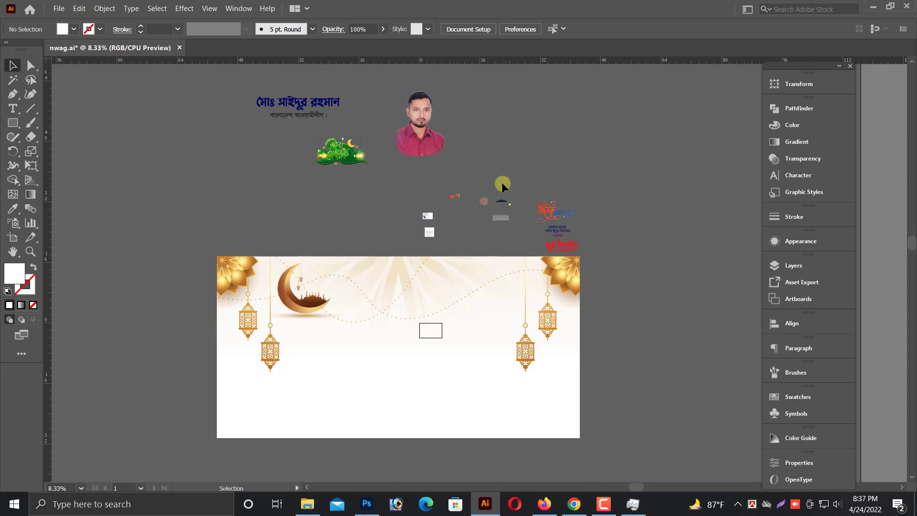
# Move the navy mosque silhouette to the banner's lower middle and bring it to front.
pyautogui.click(501, 206)
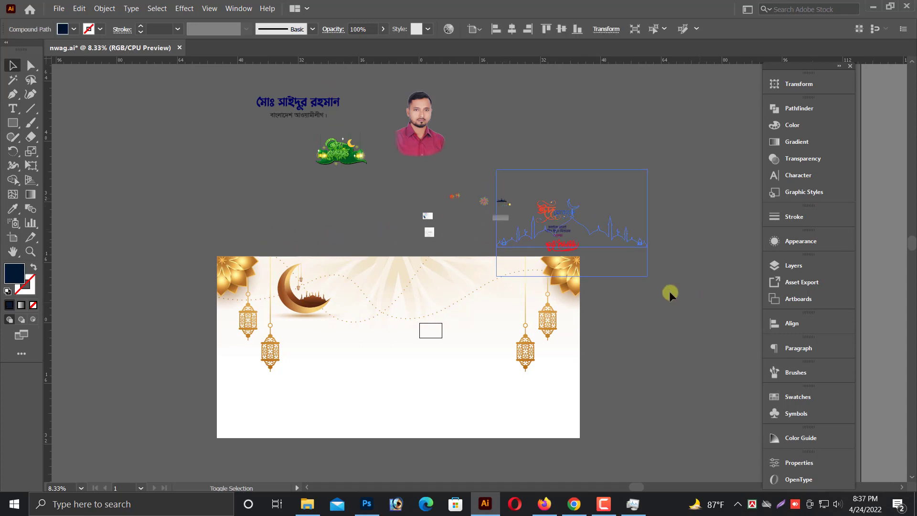
pyautogui.moveTo(500, 206)
pyautogui.mouseDown()
pyautogui.moveTo(558, 351)
pyautogui.moveTo(349, 389)
pyautogui.mouseUp()
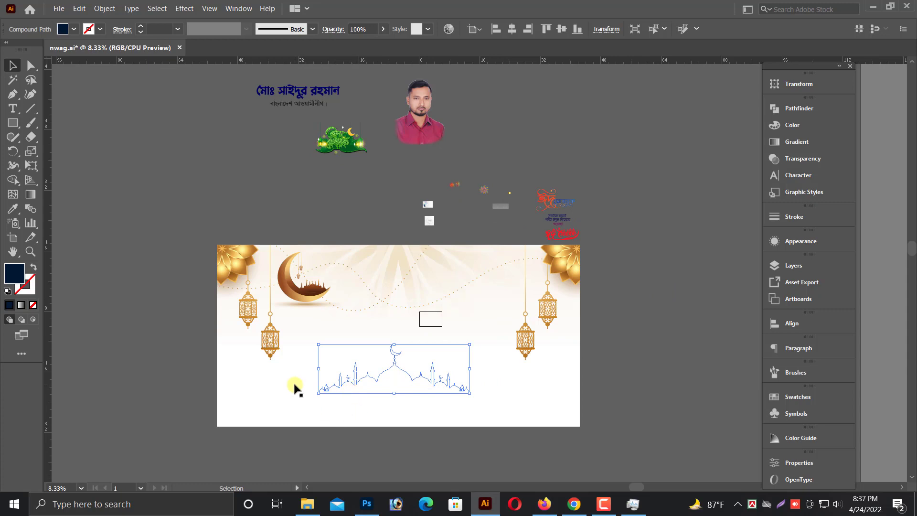
pyautogui.rightClick(395, 389)
pyautogui.moveTo(425, 332)
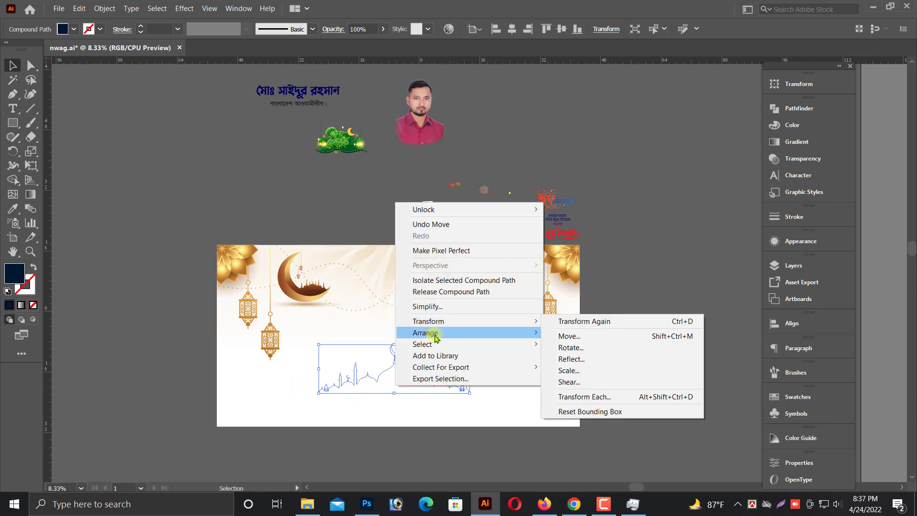
pyautogui.click(579, 333)
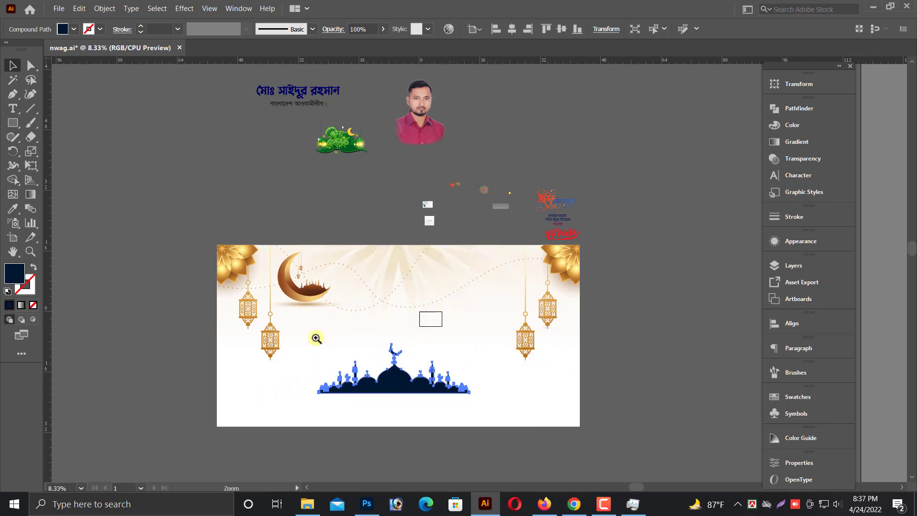
# Scale the mosque silhouette up into a wide skyline across the banner.
pyautogui.scroll(2, 317, 338)
pyautogui.click(485, 327)
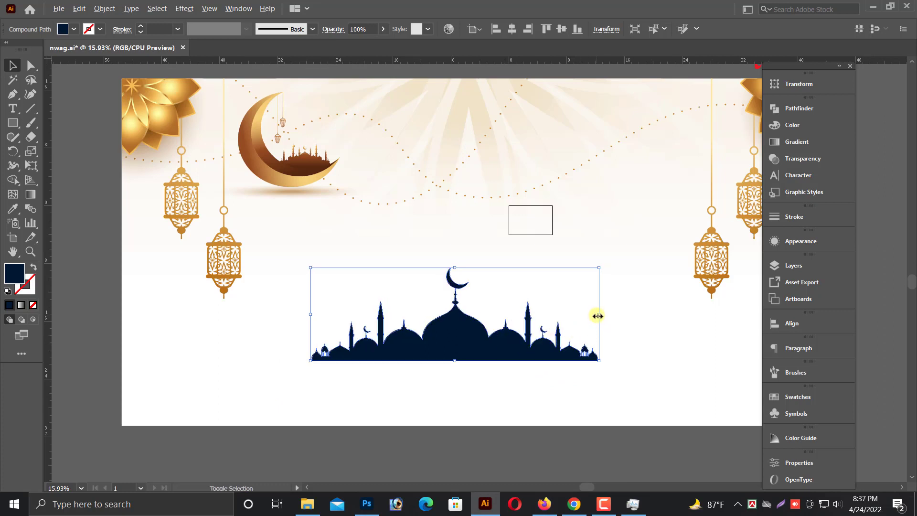
pyautogui.moveTo(597, 315)
pyautogui.mouseDown()
pyautogui.moveTo(647, 321)
pyautogui.moveTo(666, 311)
pyautogui.mouseUp()
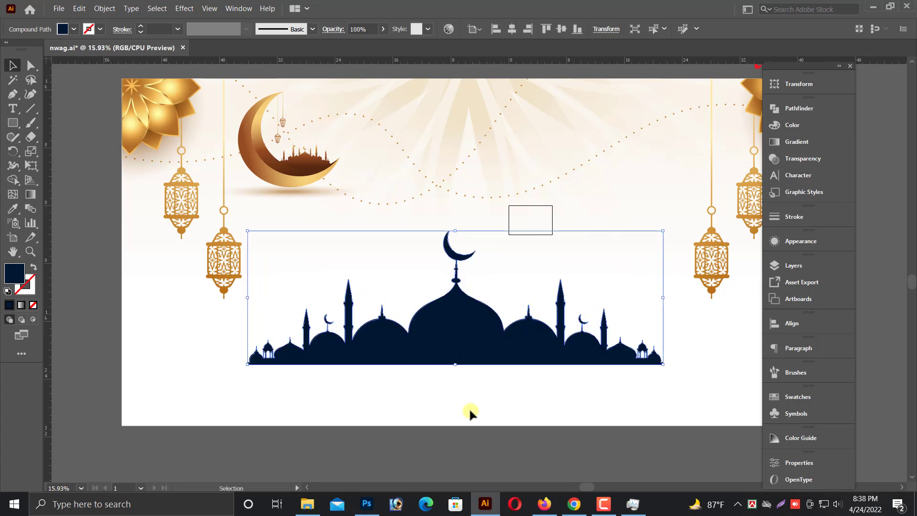
pyautogui.click(450, 443)
pyautogui.hotkey('ctrl', '-')
pyautogui.moveTo(505, 442); pyautogui.dragTo(450, 475)
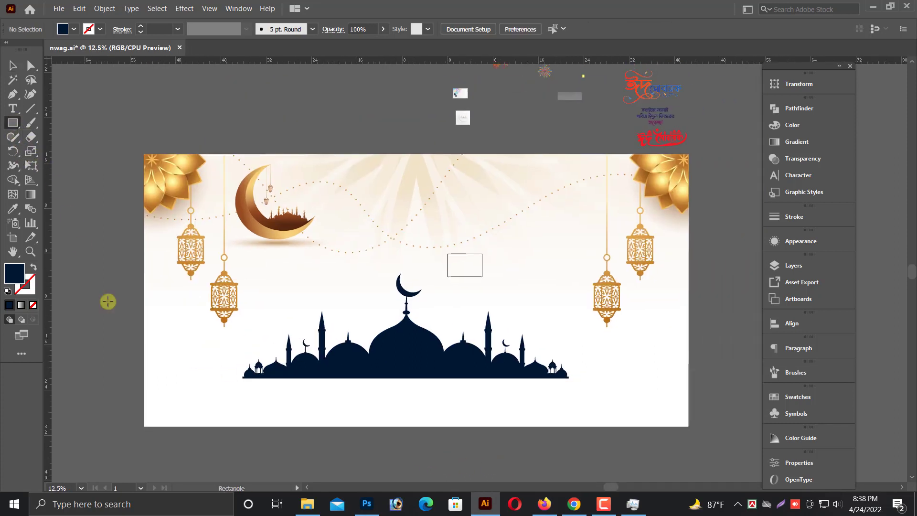
# Draw a full-width navy rectangle along the banner's bottom edge.
pyautogui.moveTo(143, 378); pyautogui.dragTo(689, 425)
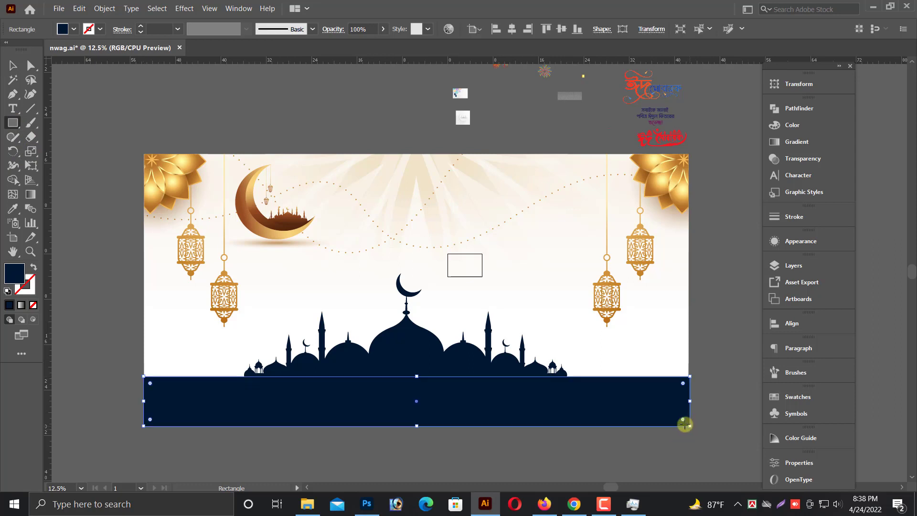
pyautogui.click(12, 65)
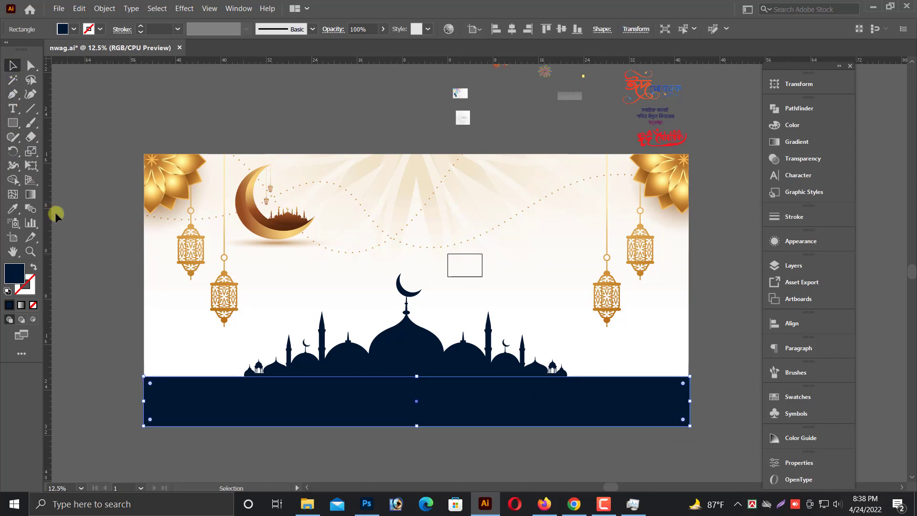
pyautogui.click(53, 244)
# Move the navy rectangle down below the artboard.
pyautogui.scroll(-2, 102, 370)
pyautogui.click(522, 386)
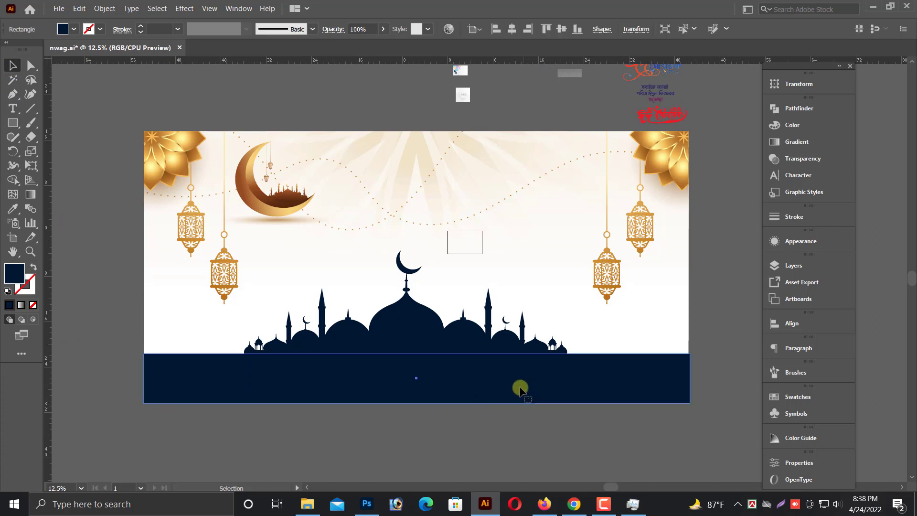
pyautogui.keyDown('alt'); pyautogui.scroll(3, 425, 403); pyautogui.keyUp('alt')
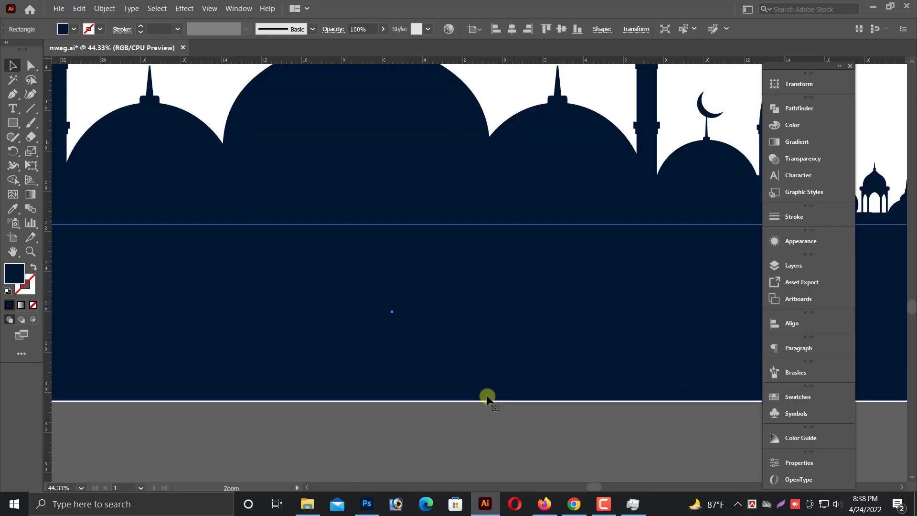
pyautogui.click(394, 401)
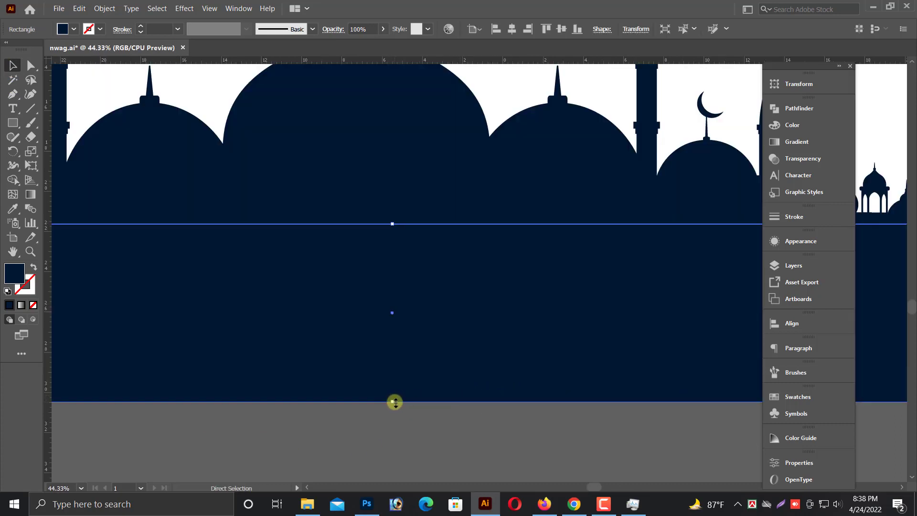
pyautogui.keyDown('alt'); pyautogui.scroll(-2, 395, 399); pyautogui.keyUp('alt')
pyautogui.keyDown('alt'); pyautogui.scroll(-1, 429, 354); pyautogui.keyUp('alt')
pyautogui.moveTo(470, 275); pyautogui.dragTo(473, 366)
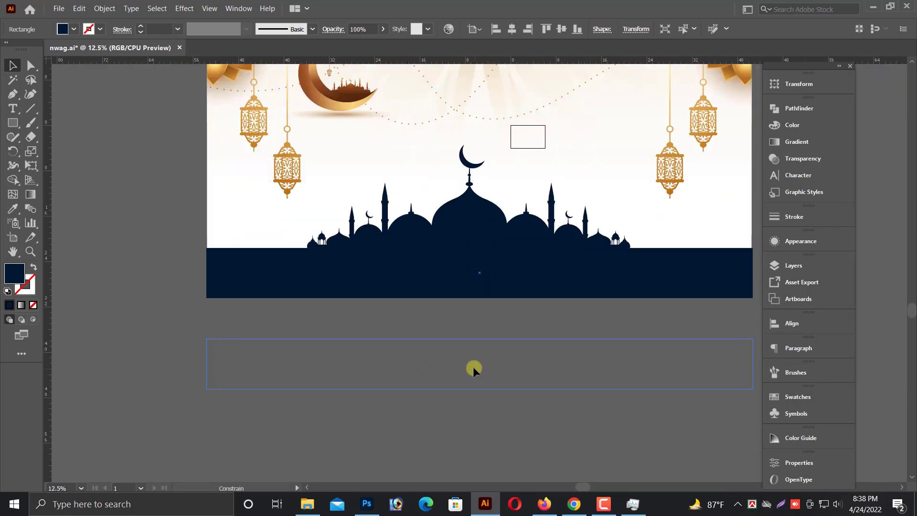
# Swap fill and stroke so the rectangle becomes an unfilled navy outline.
pyautogui.click(32, 267)
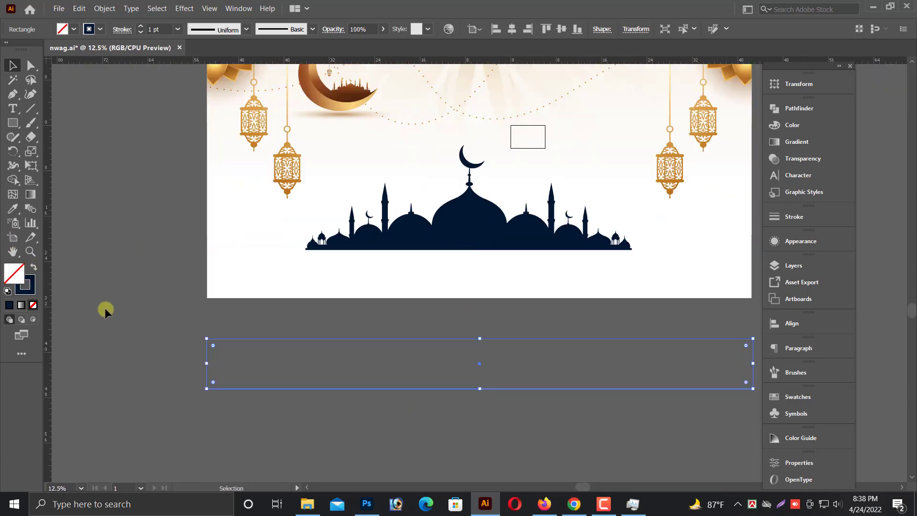
pyautogui.click(218, 391)
pyautogui.moveTo(208, 318); pyautogui.dragTo(292, 370)
# Set the outline's stroke weight to 18 pt.
pyautogui.click(812, 216)
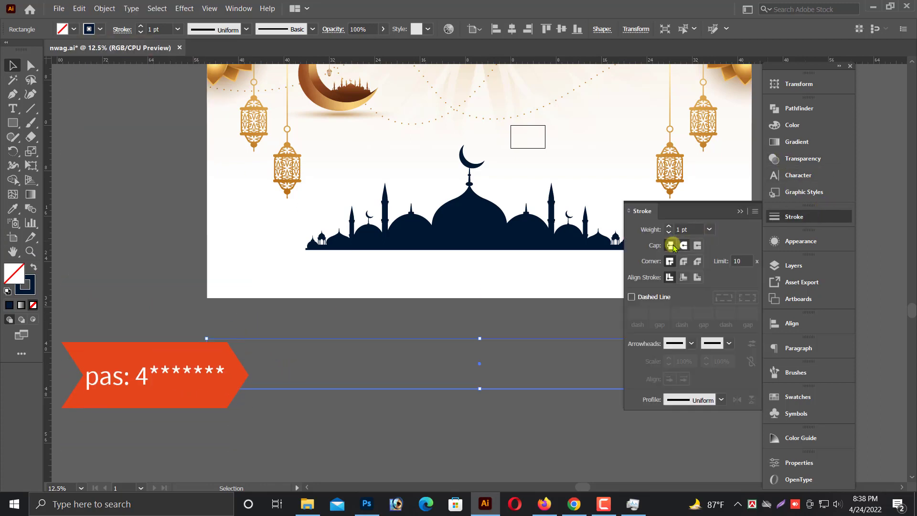
pyautogui.doubleClick(687, 230)
pyautogui.write('8')
pyautogui.press('Return')
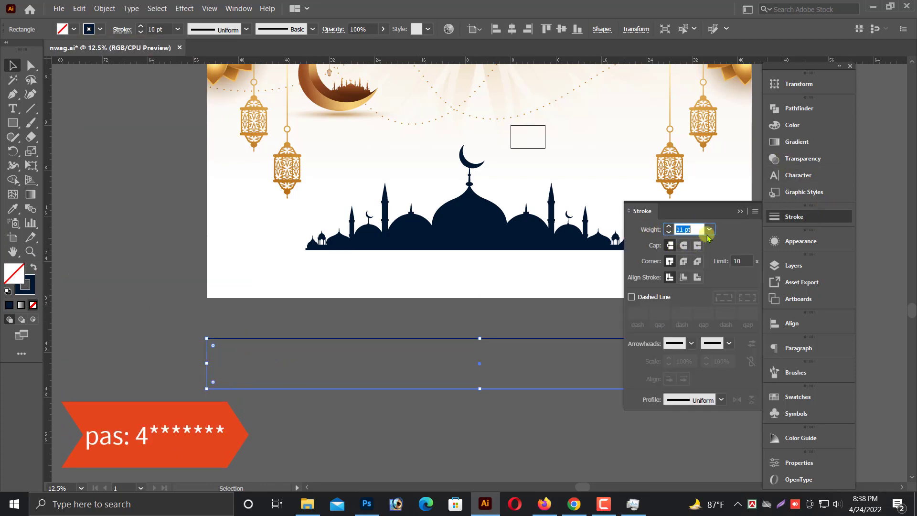
pyautogui.write('18')
pyautogui.click(739, 211)
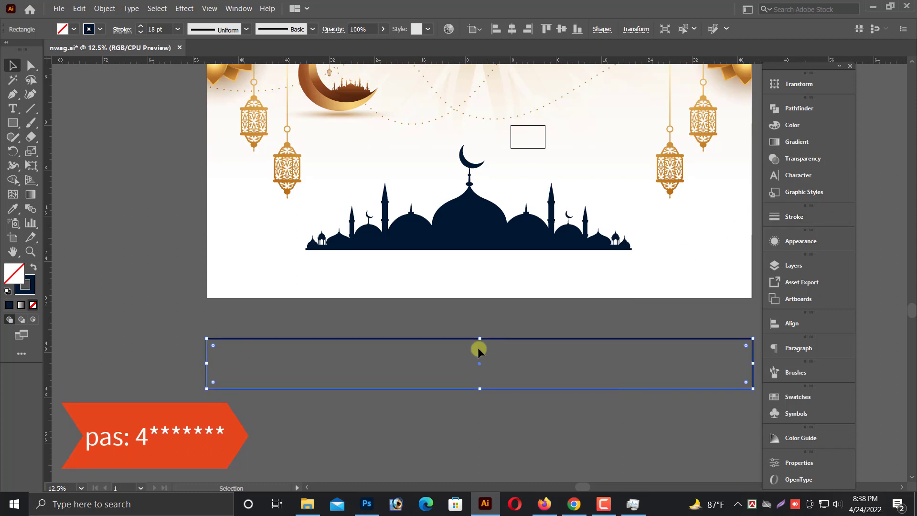
pyautogui.moveTo(479, 428); pyautogui.dragTo(466, 428)
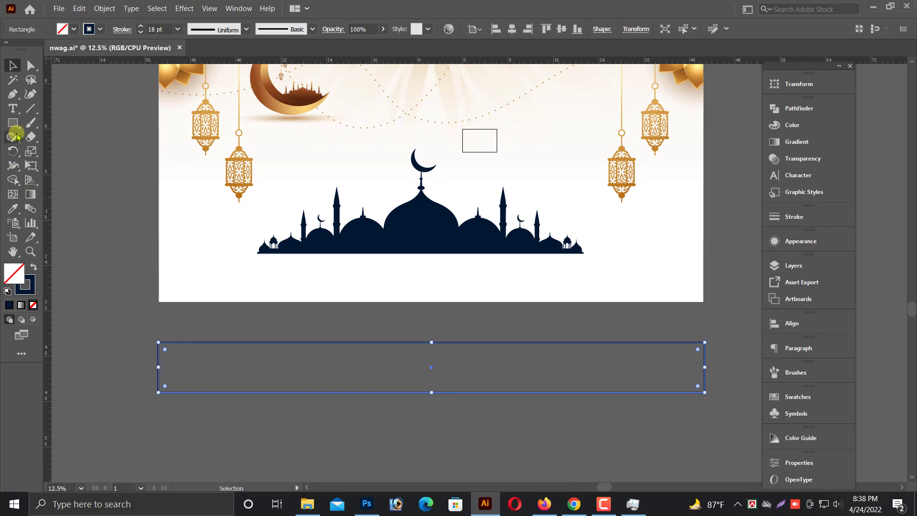
# Curve the rectangle's top edge into a wave with the Anchor Point tool.
pyautogui.moveTo(12, 94); pyautogui.dragTo(16, 135)
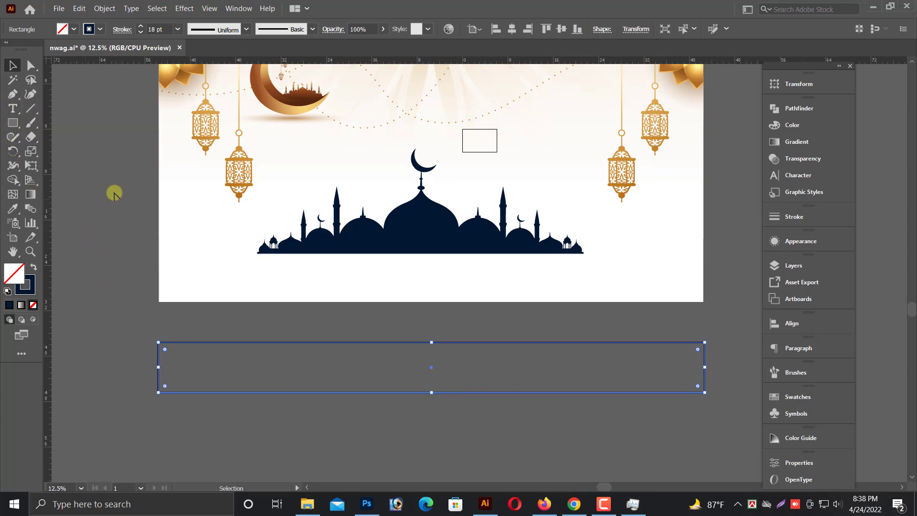
pyautogui.hotkey('shift', 'c')
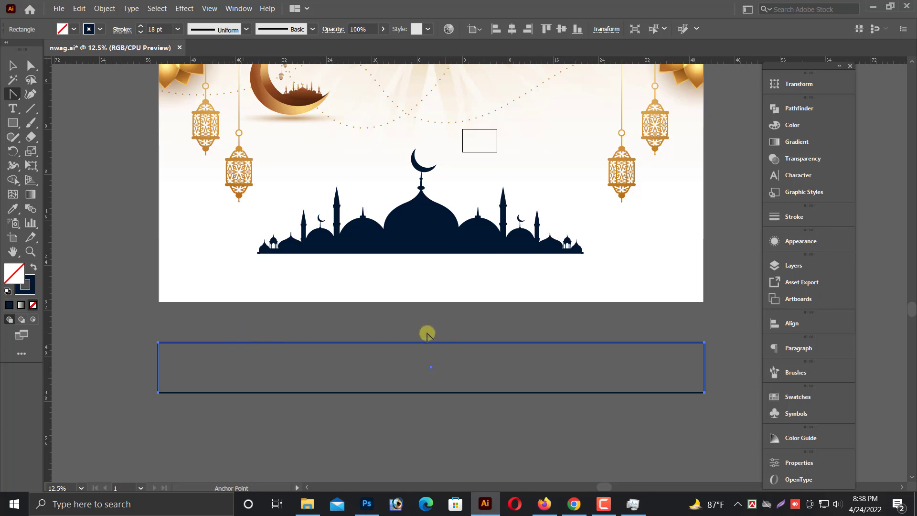
pyautogui.scroll(-1, 435, 351)
pyautogui.scroll(2, 419, 327)
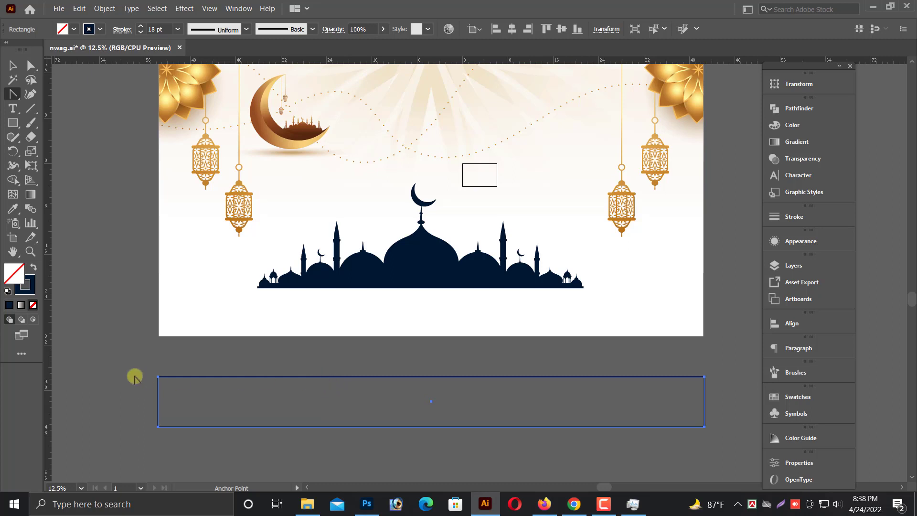
pyautogui.scroll(-1, 221, 380)
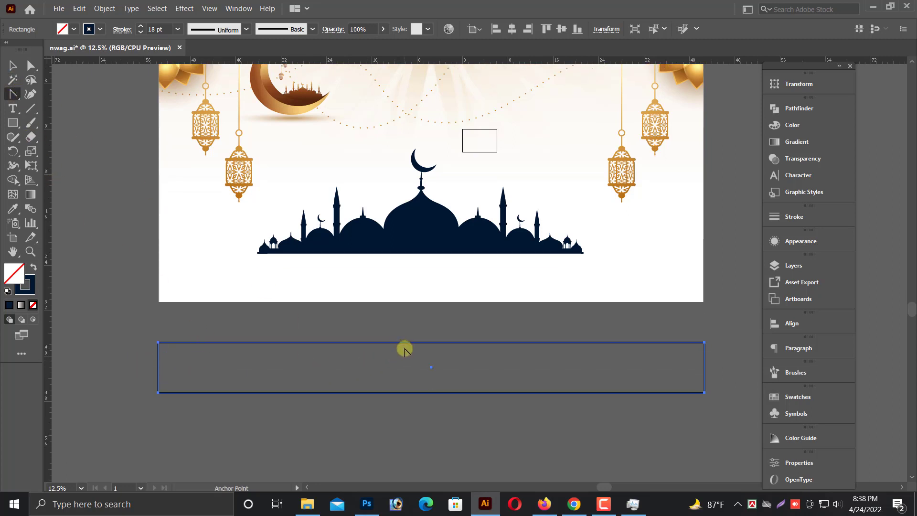
pyautogui.moveTo(408, 343); pyautogui.dragTo(405, 358)
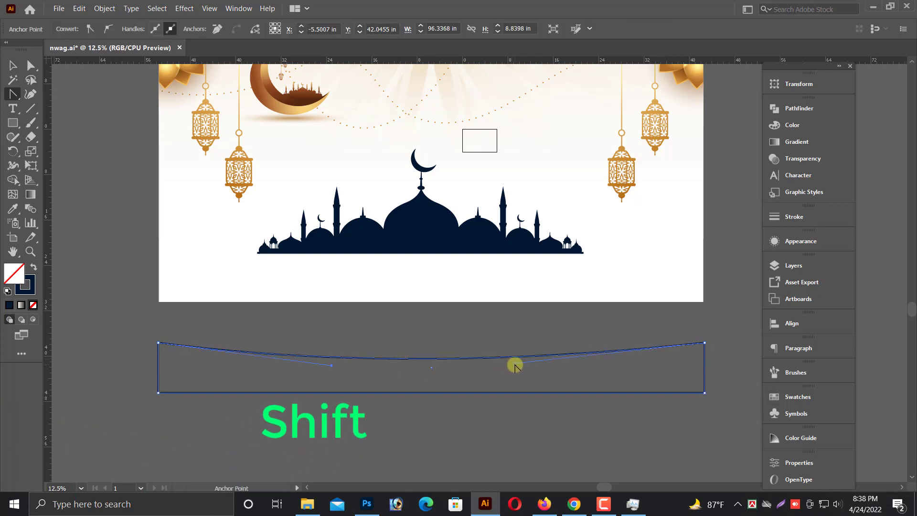
pyautogui.moveTo(513, 363); pyautogui.dragTo(493, 331)
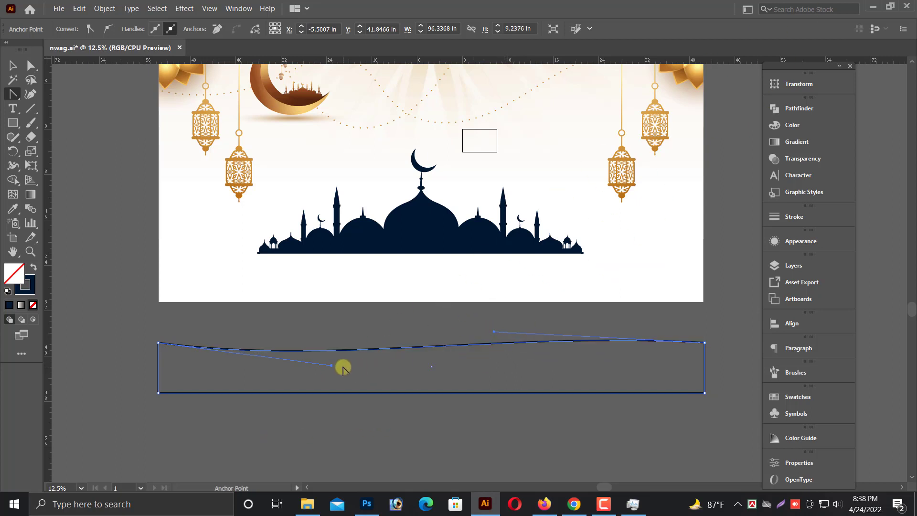
pyautogui.moveTo(333, 367); pyautogui.dragTo(340, 383)
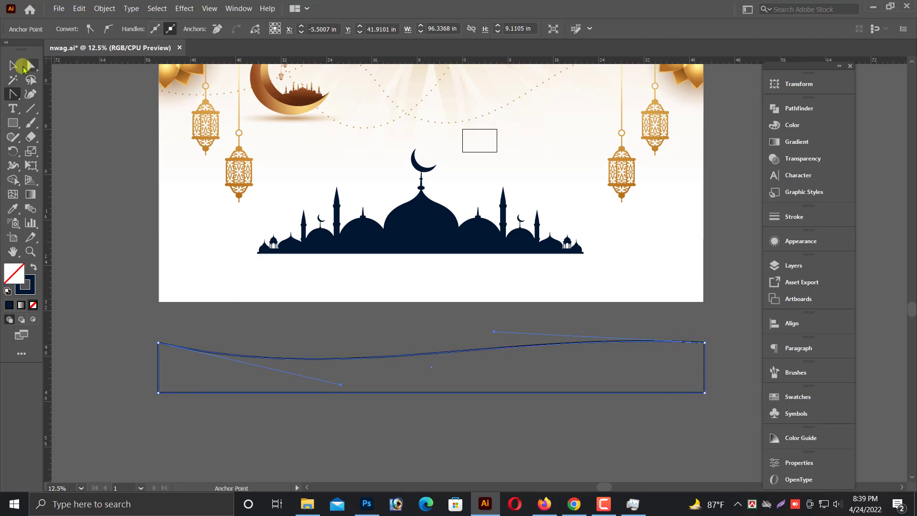
# Make the wave narrower and taller, then select all its anchor points.
pyautogui.click(13, 65)
pyautogui.moveTo(704, 394); pyautogui.dragTo(682, 422)
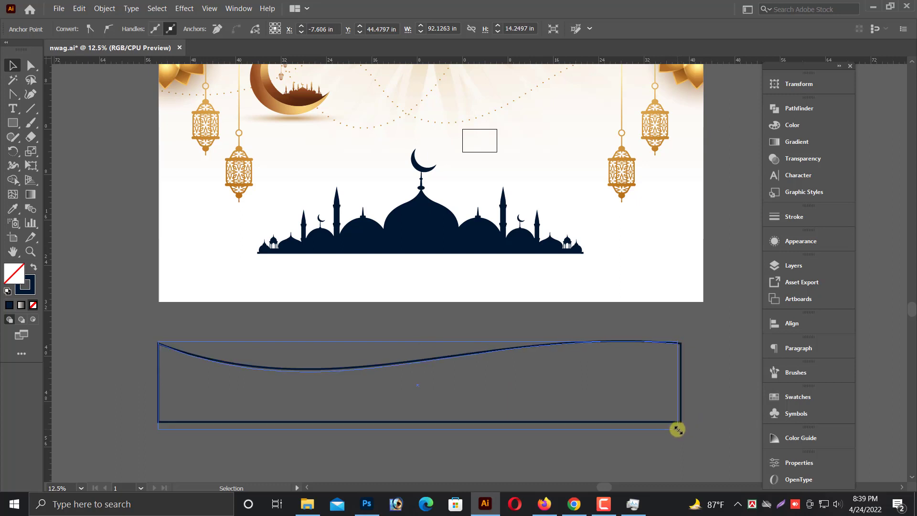
pyautogui.click(644, 445)
pyautogui.scroll(-1, 643, 445)
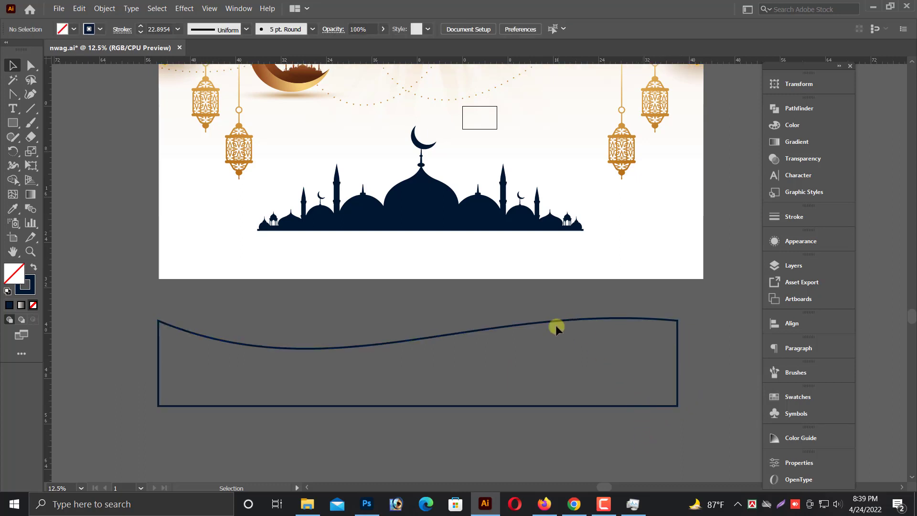
pyautogui.click(536, 321)
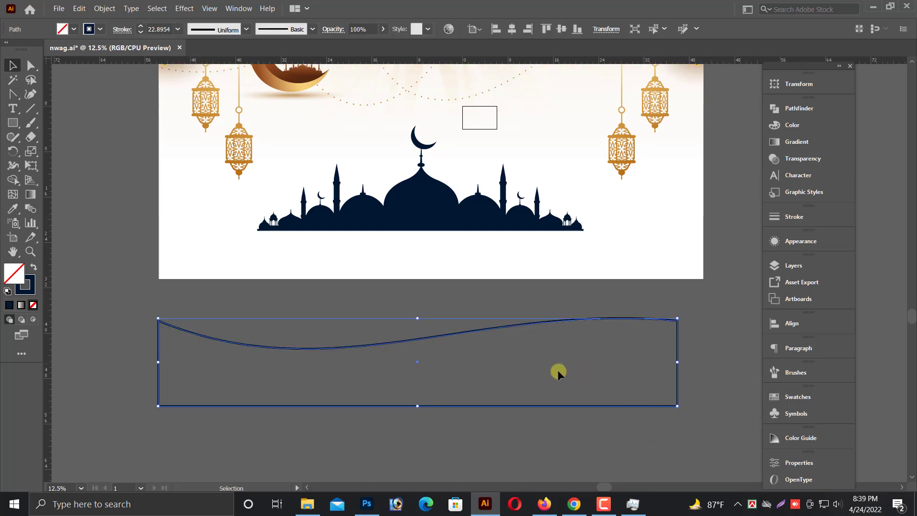
pyautogui.click(31, 65)
pyautogui.click(329, 378)
pyautogui.hotkey('ctrl', 'a')
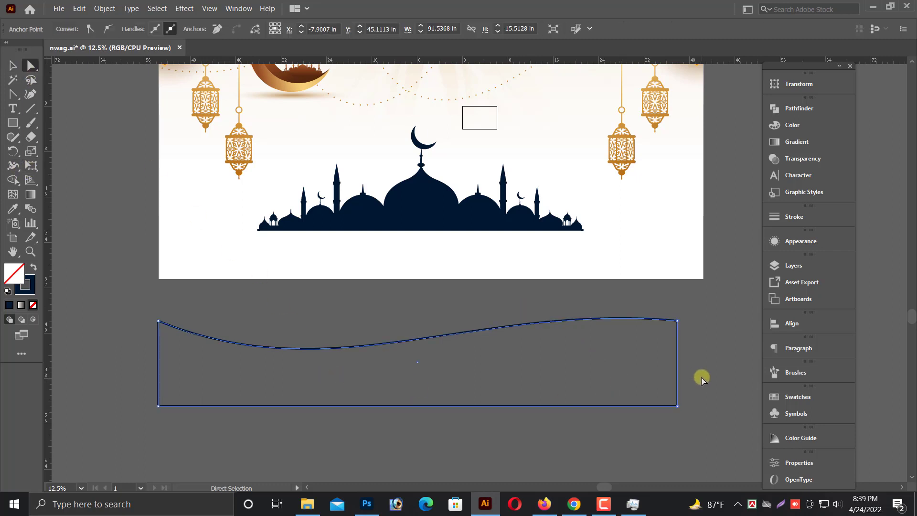
# Give the wave a solid navy fill and move it up to the artboard's bottom edge.
pyautogui.click(12, 65)
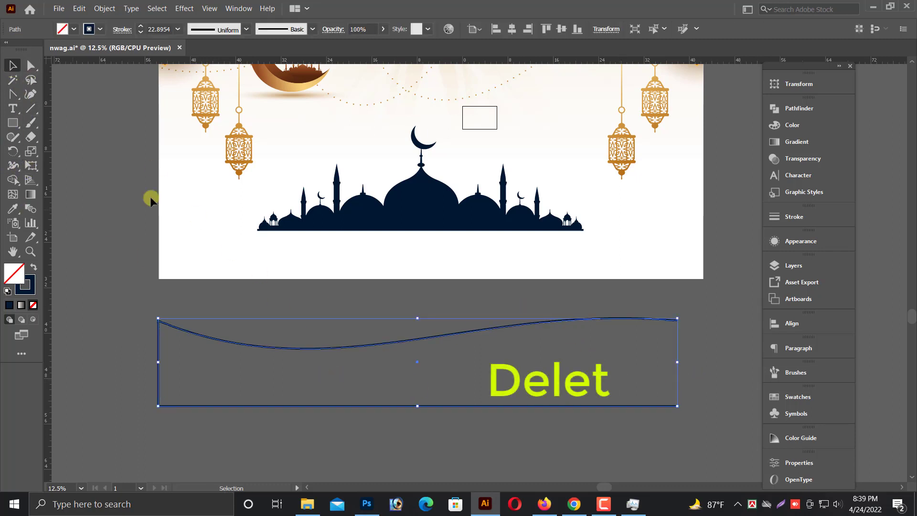
pyautogui.click(33, 268)
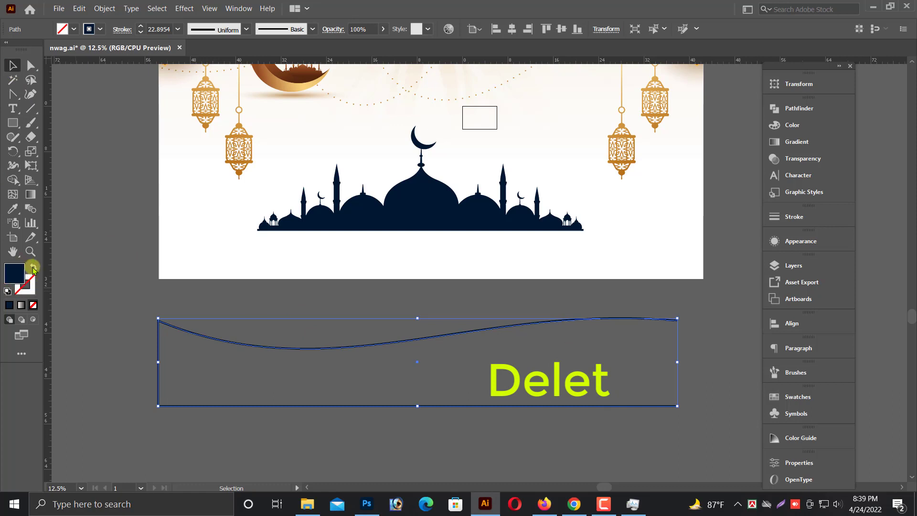
pyautogui.click(135, 368)
pyautogui.moveTo(576, 384); pyautogui.dragTo(549, 257)
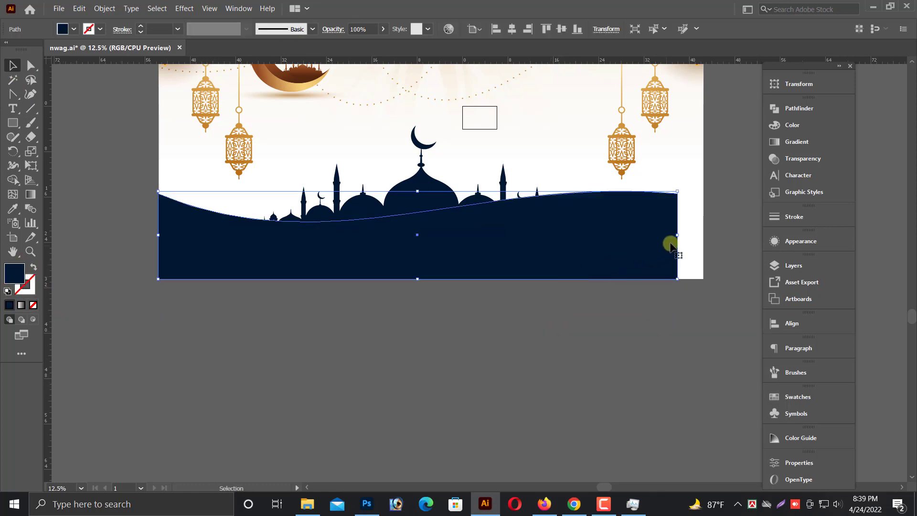
# Shrink the wave proportionally to a narrower width.
pyautogui.moveTo(678, 236)
pyautogui.mouseDown()
pyautogui.moveTo(549, 239)
pyautogui.moveTo(515, 349)
pyautogui.mouseUp()
pyautogui.hotkey('ctrl', 'z')
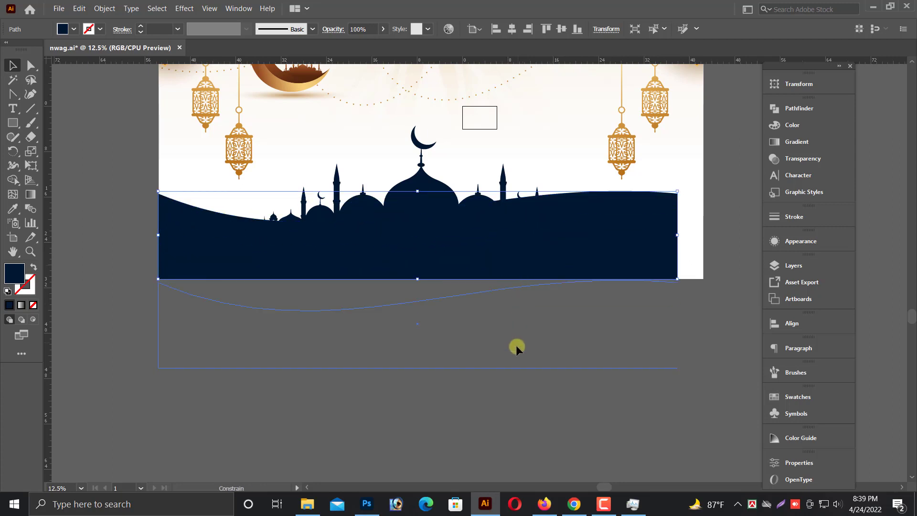
pyautogui.moveTo(677, 330); pyautogui.dragTo(548, 329)
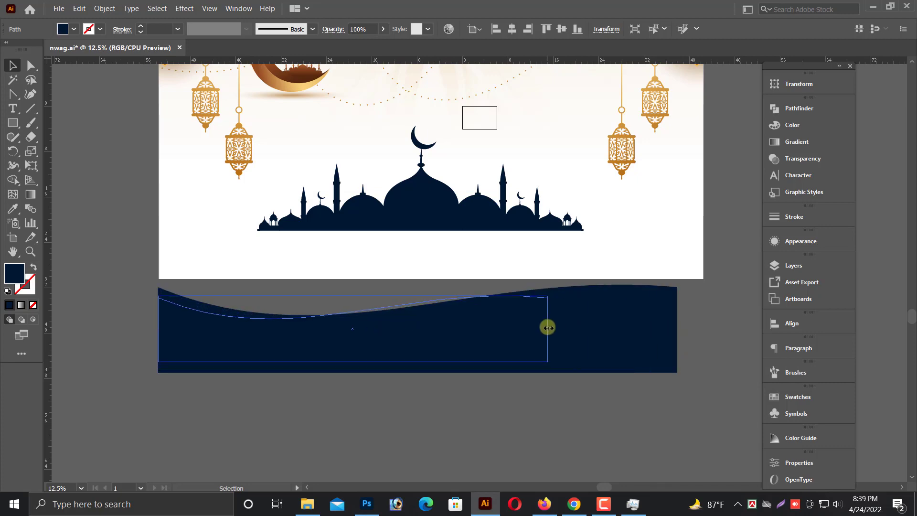
# Copy the wave and paste a duplicate in front of it.
pyautogui.scroll(1, 481, 348)
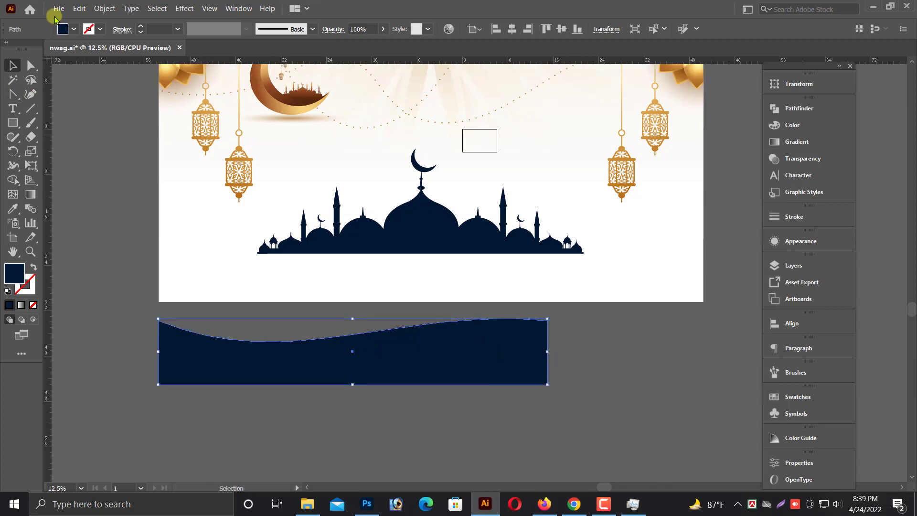
pyautogui.click(79, 9)
pyautogui.click(79, 9)
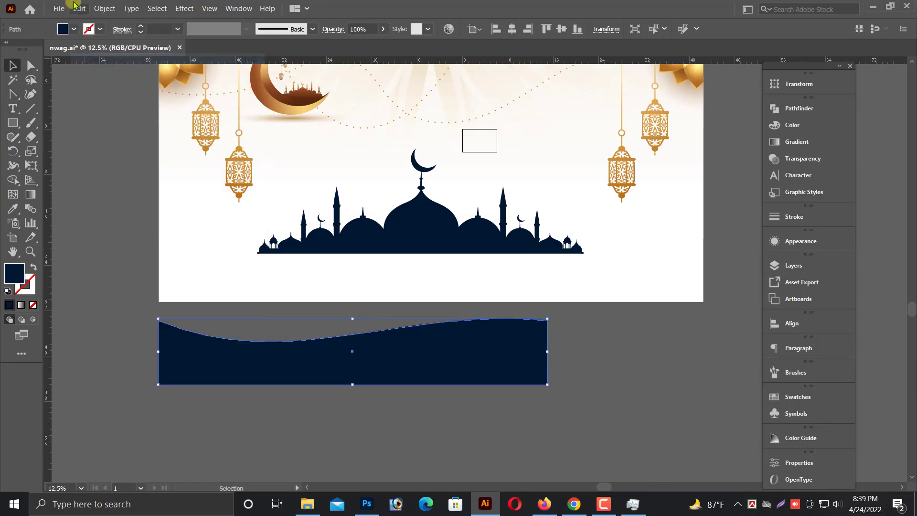
pyautogui.click(114, 83)
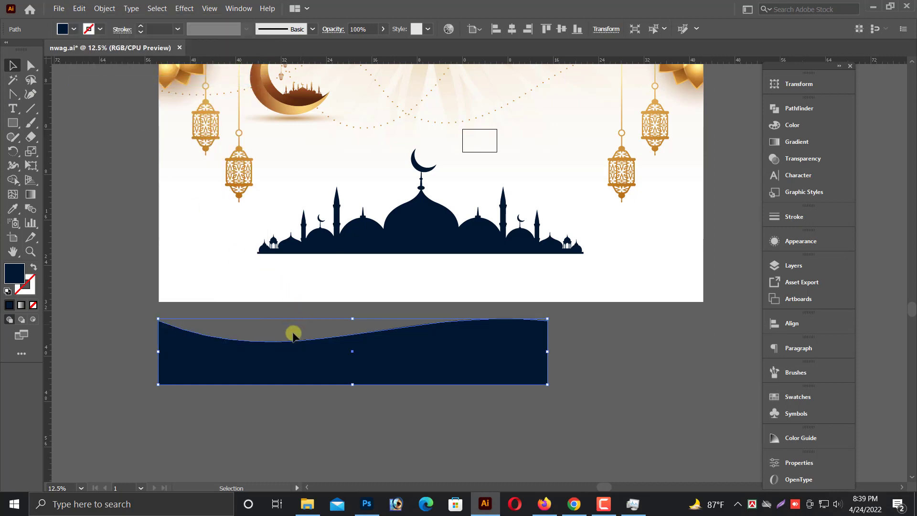
# Reflect the pasted wave copy across the vertical axis with the Reflect Tool.
pyautogui.moveTo(284, 359); pyautogui.dragTo(302, 416)
pyautogui.hotkey('ctrl', 'z')
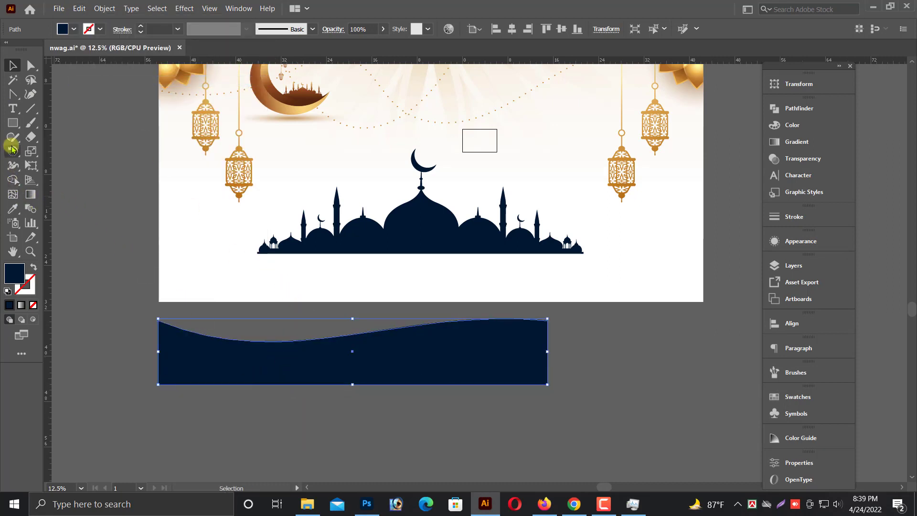
pyautogui.moveTo(12, 148); pyautogui.dragTo(77, 163)
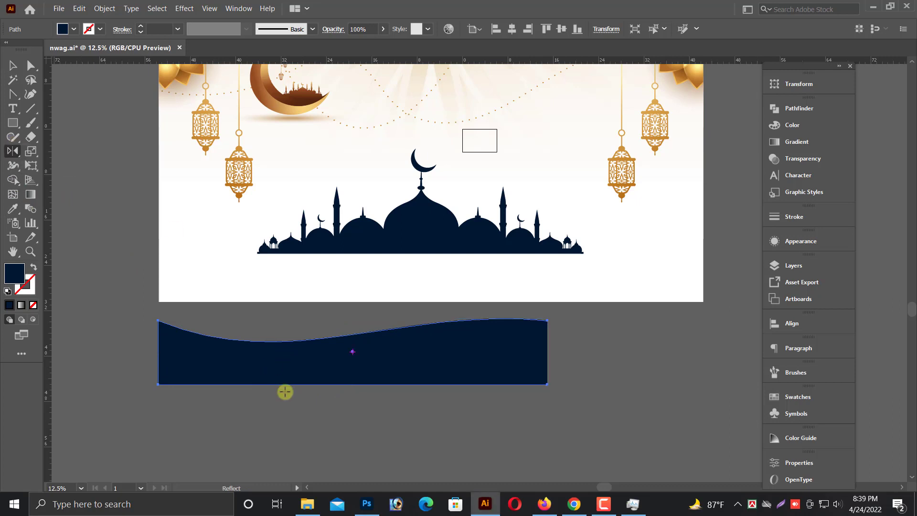
pyautogui.press('Return')
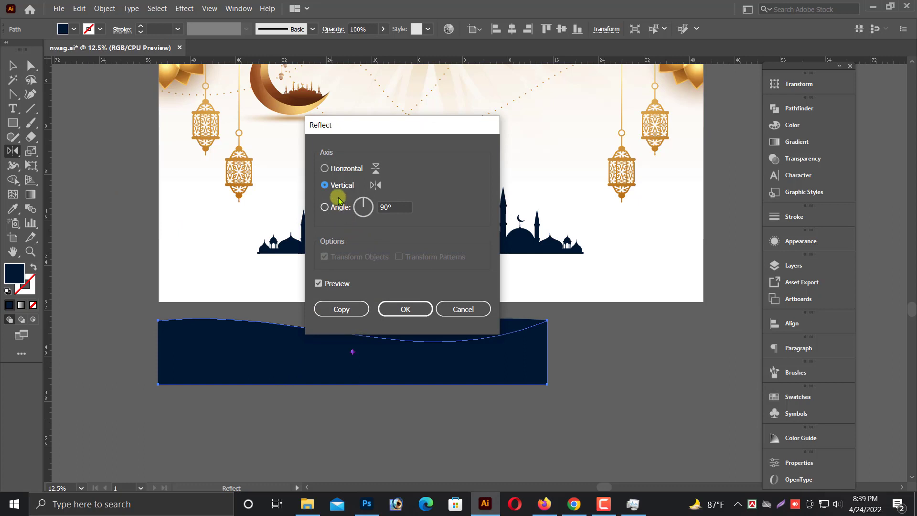
pyautogui.click(398, 209)
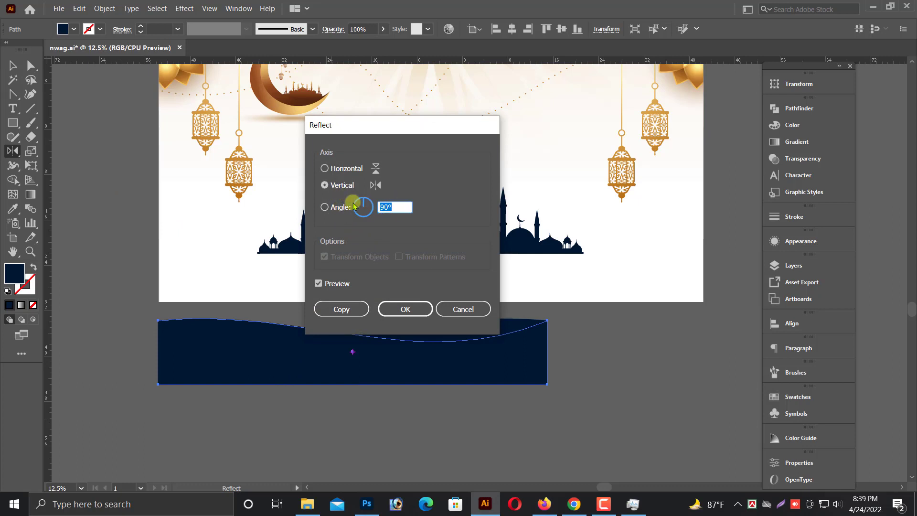
pyautogui.write('90')
pyautogui.press('Return')
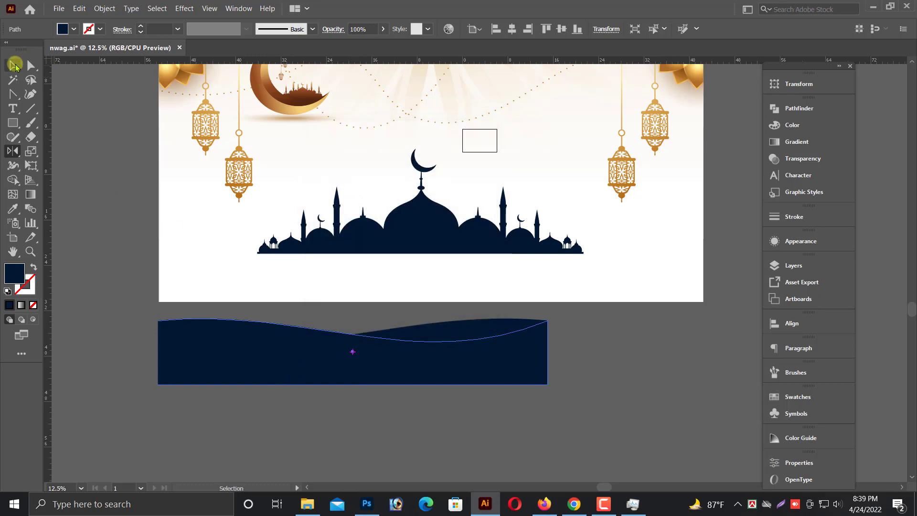
pyautogui.click(14, 64)
# Move the mirrored wave copy right so it sits beside the original wave.
pyautogui.moveTo(429, 359); pyautogui.dragTo(597, 359)
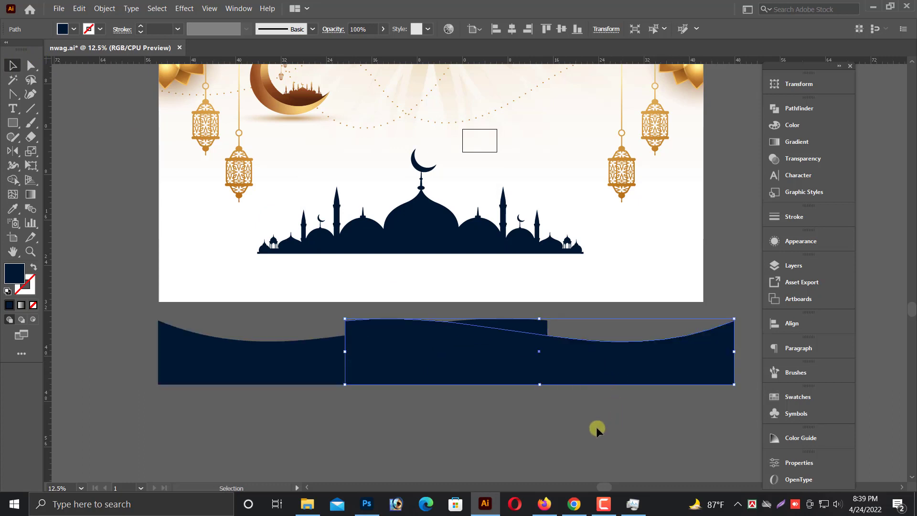
pyautogui.click(462, 437)
pyautogui.moveTo(551, 424); pyautogui.dragTo(365, 444)
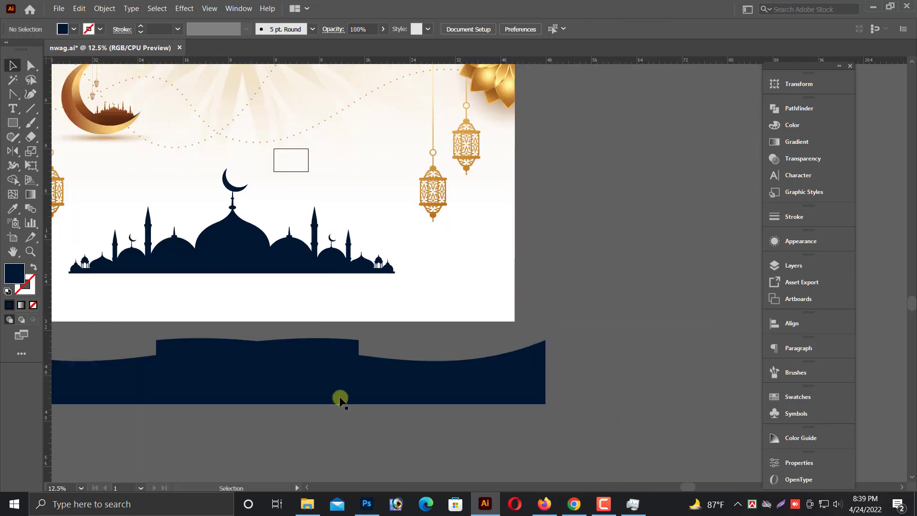
pyautogui.moveTo(340, 396); pyautogui.dragTo(478, 396)
pyautogui.click(409, 422)
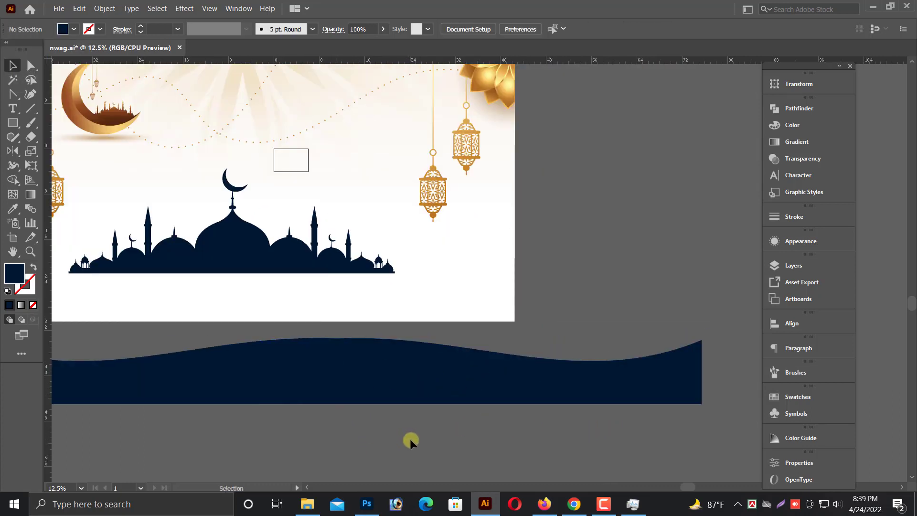
pyautogui.moveTo(345, 432); pyautogui.dragTo(434, 418)
pyautogui.click(479, 337)
pyautogui.hotkey('ctrl', '-')
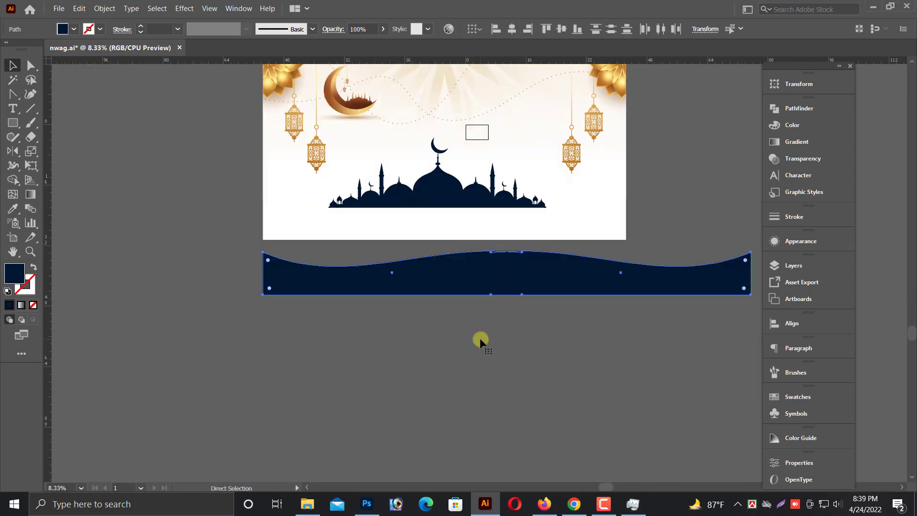
# Stretch the combined wave band taller.
pyautogui.moveTo(507, 296); pyautogui.dragTo(491, 334)
pyautogui.scroll(3, 526, 343)
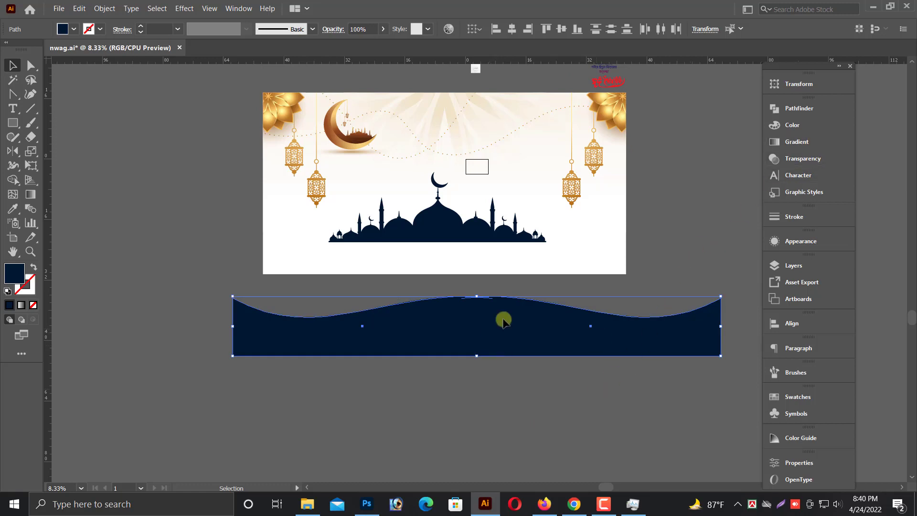
pyautogui.scroll(5, 468, 350)
pyautogui.scroll(1, 468, 334)
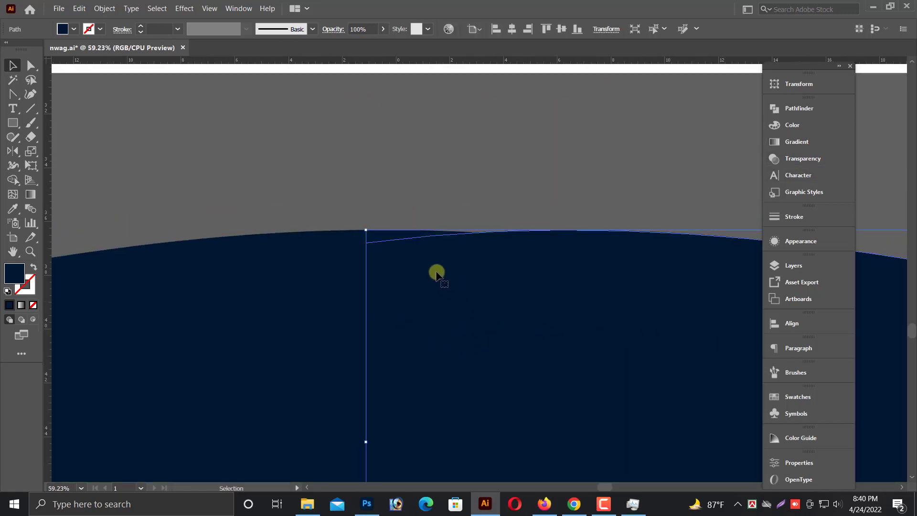
pyautogui.scroll(3, 416, 351)
pyautogui.hscroll(-5, 595, 361)
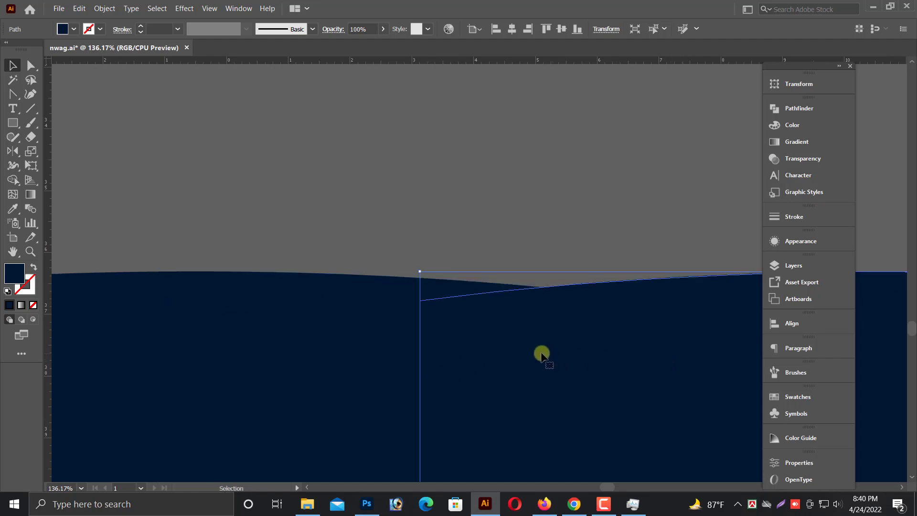
pyautogui.hscroll(5, 478, 286)
# Pull the right wave half aside to inspect the seam, then undo to keep them joined.
pyautogui.click(412, 207)
pyautogui.moveTo(513, 356); pyautogui.dragTo(570, 359)
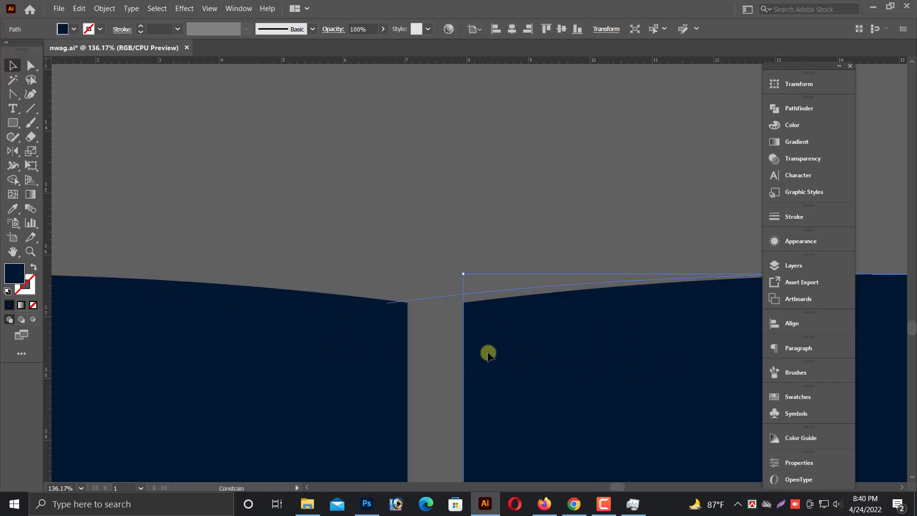
pyautogui.hotkey('ctrl', 'z')
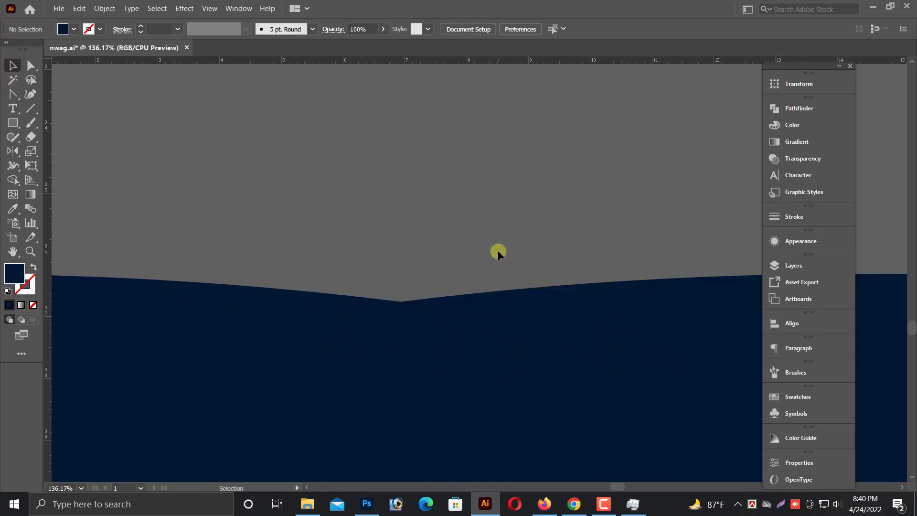
pyautogui.keyDown('alt'); pyautogui.scroll(-2, 497, 250); pyautogui.keyUp('alt')
pyautogui.keyDown('alt'); pyautogui.scroll(-3, 497, 250); pyautogui.keyUp('alt')
pyautogui.keyDown('alt'); pyautogui.scroll(-3, 497, 250); pyautogui.keyUp('alt')
pyautogui.keyDown('alt'); pyautogui.scroll(-2, 497, 250); pyautogui.keyUp('alt')
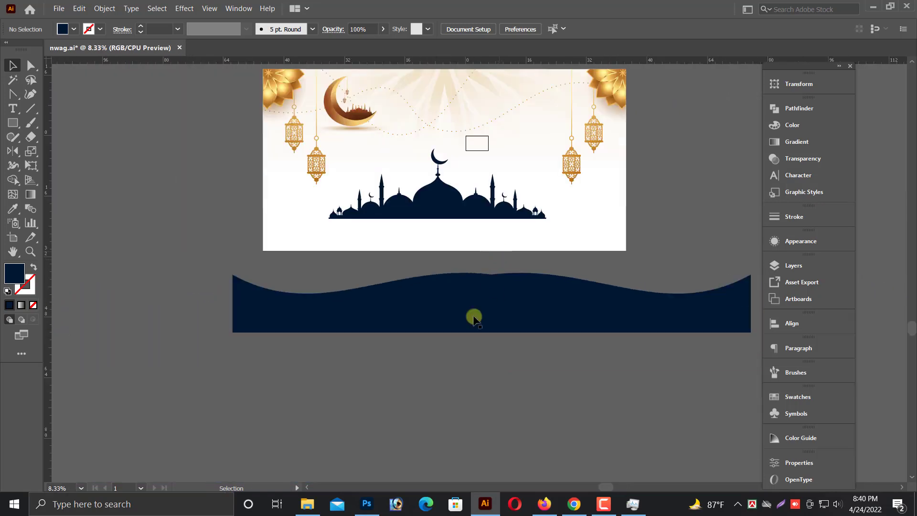
# Merge the two wave halves into one shape with Pathfinder.
pyautogui.moveTo(492, 382); pyautogui.dragTo(447, 409)
pyautogui.moveTo(519, 315); pyautogui.dragTo(519, 315)
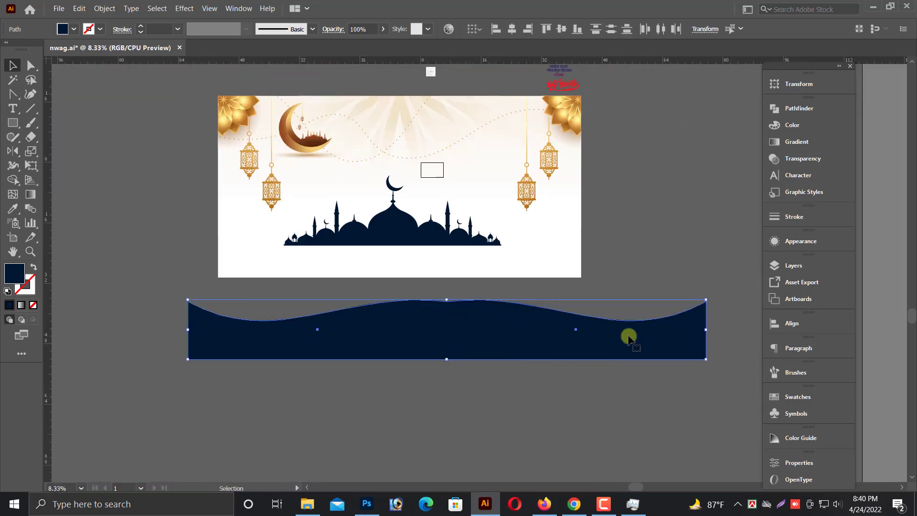
pyautogui.click(797, 108)
pyautogui.click(635, 136)
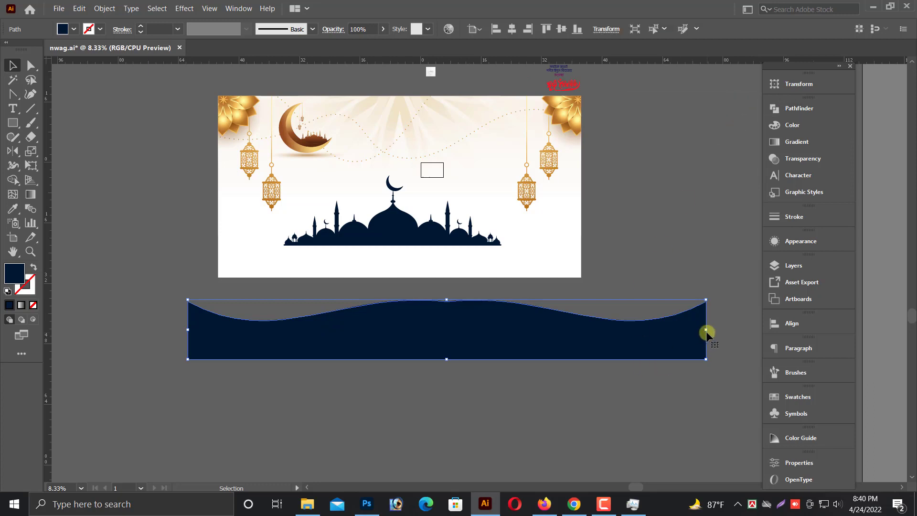
# Scale the merged wave and move it onto the artboard to match its width.
pyautogui.moveTo(706, 329); pyautogui.dragTo(659, 329)
pyautogui.moveTo(555, 332)
pyautogui.mouseDown()
pyautogui.moveTo(523, 269)
pyautogui.moveTo(529, 261)
pyautogui.mouseUp()
pyautogui.hotkey('ctrl', '=')
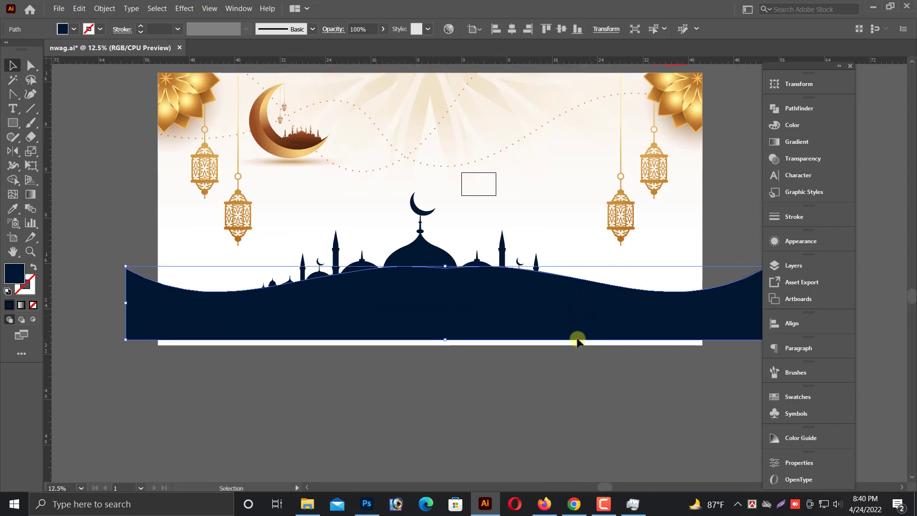
pyautogui.moveTo(577, 339); pyautogui.dragTo(569, 347)
pyautogui.moveTo(755, 311); pyautogui.dragTo(694, 311)
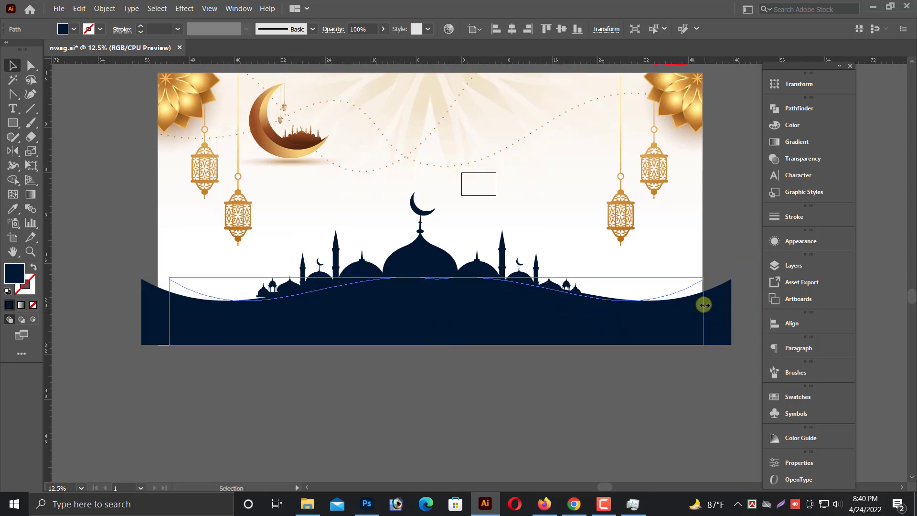
pyautogui.press('z')
pyautogui.moveTo(253, 317)
pyautogui.mouseDown()
pyautogui.moveTo(289, 368)
pyautogui.moveTo(265, 392)
pyautogui.mouseUp()
pyautogui.hotkey('ctrl', '-')
pyautogui.hotkey('ctrl', '-')
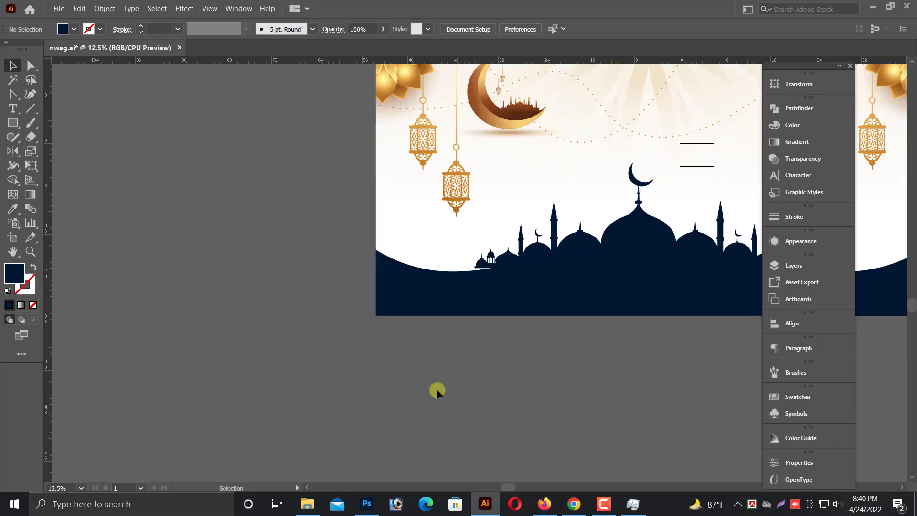
pyautogui.moveTo(436, 388); pyautogui.dragTo(305, 389)
# Nudge the mosque silhouette slightly lower.
pyautogui.click(407, 286)
pyautogui.moveTo(436, 265); pyautogui.dragTo(438, 277)
pyautogui.click(408, 389)
pyautogui.scroll(1, 587, 391)
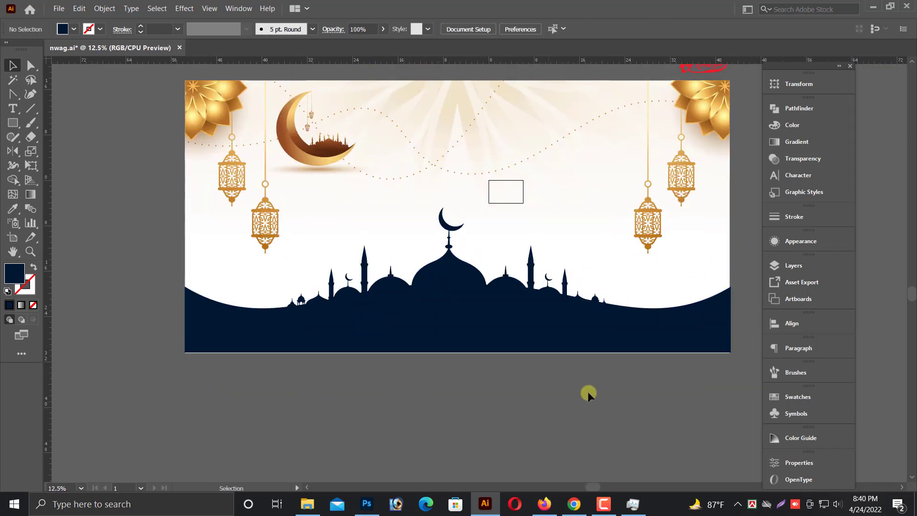
# Pull the wave's right edge in to the artboard boundary.
pyautogui.click(670, 330)
pyautogui.scroll(5, 669, 358)
pyautogui.scroll(-1, 669, 384)
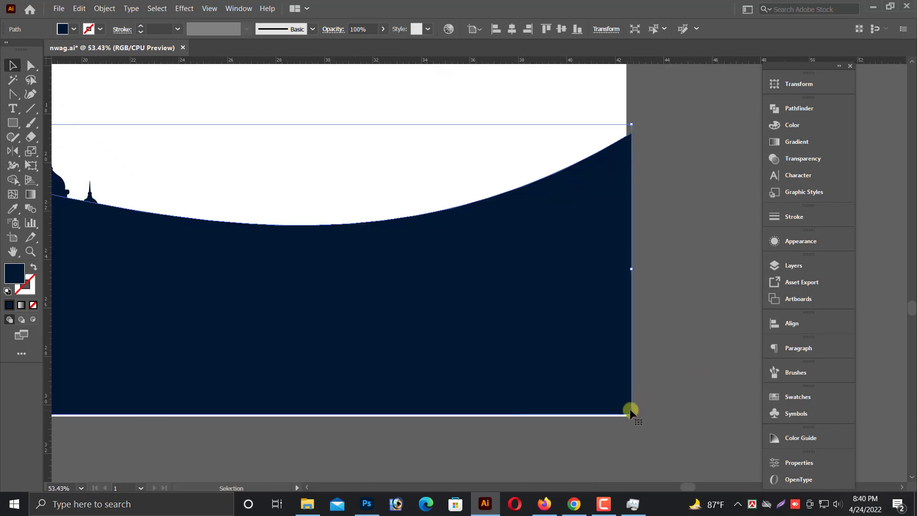
pyautogui.moveTo(631, 412); pyautogui.dragTo(626, 415)
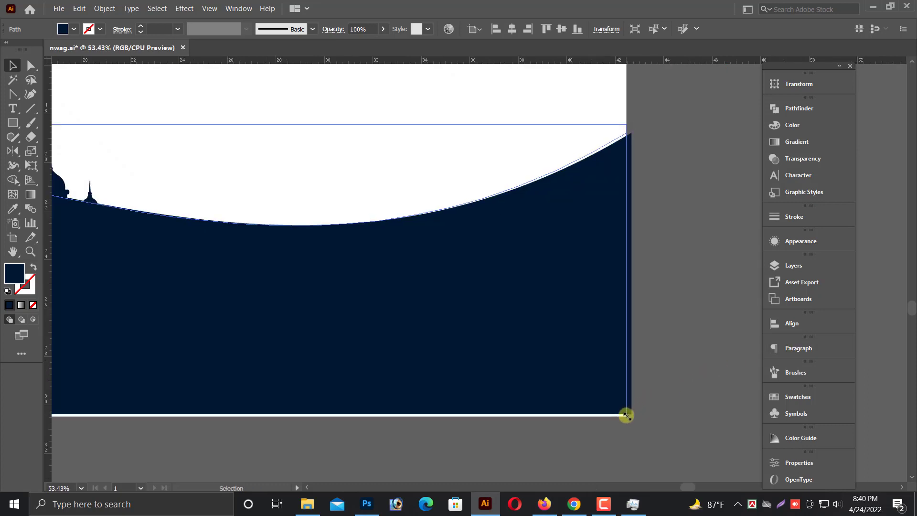
pyautogui.click(614, 429)
pyautogui.scroll(-3, 606, 418)
pyautogui.scroll(-2, 607, 417)
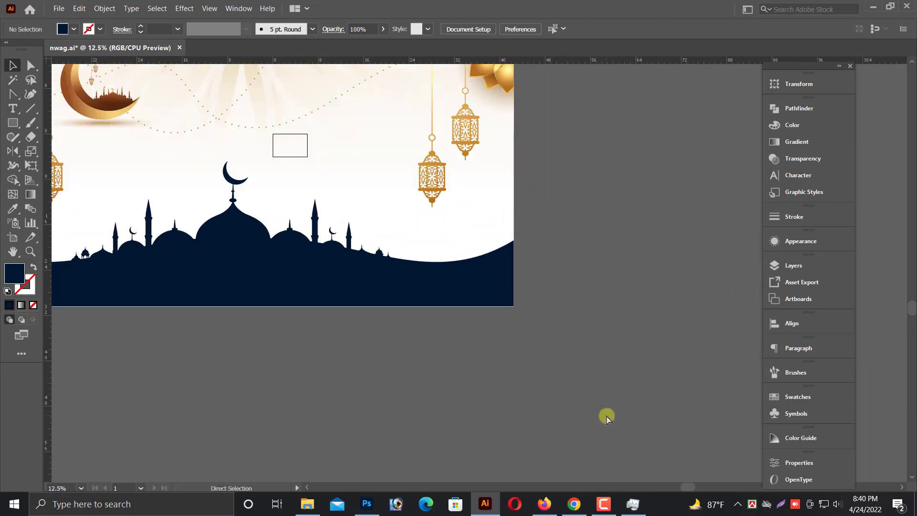
# Lower the wave's top edge slightly using its top-centre handle.
pyautogui.click(427, 332)
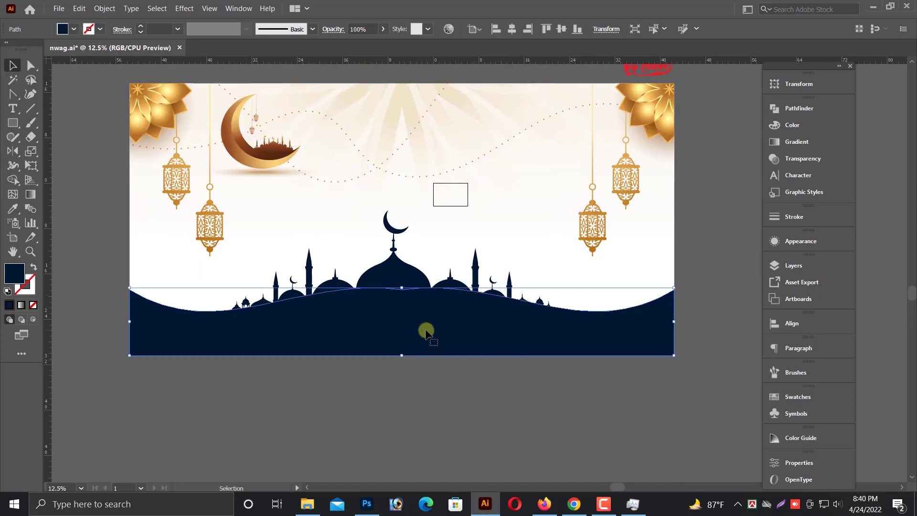
pyautogui.moveTo(401, 286); pyautogui.dragTo(403, 296)
pyautogui.click(385, 382)
pyautogui.click(407, 311)
pyautogui.click(384, 382)
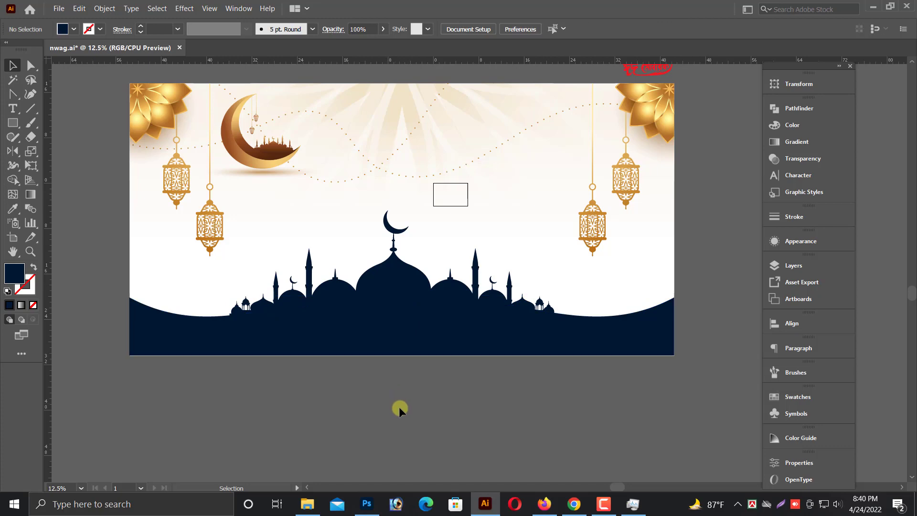
pyautogui.scroll(1, 399, 406)
pyautogui.click(605, 339)
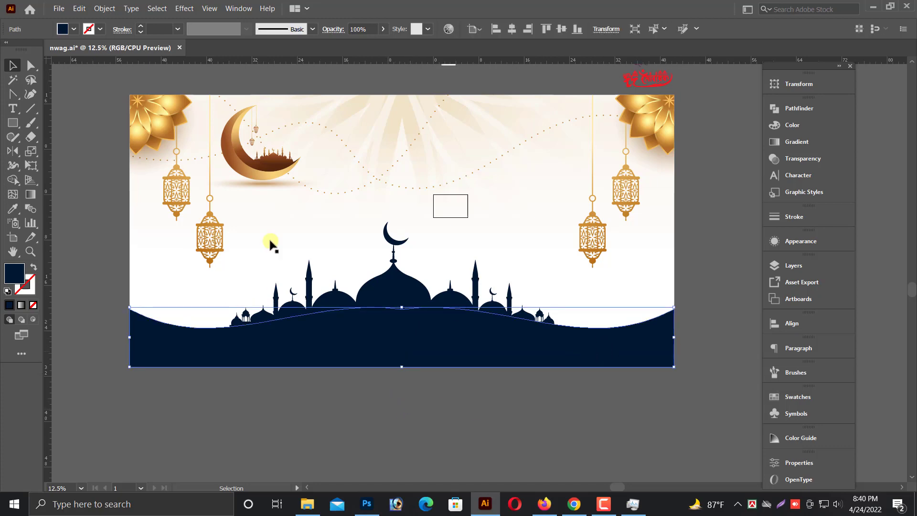
# Duplicate the wave with Copy and Paste in Front, then lower the copy's top edge.
pyautogui.click(80, 10)
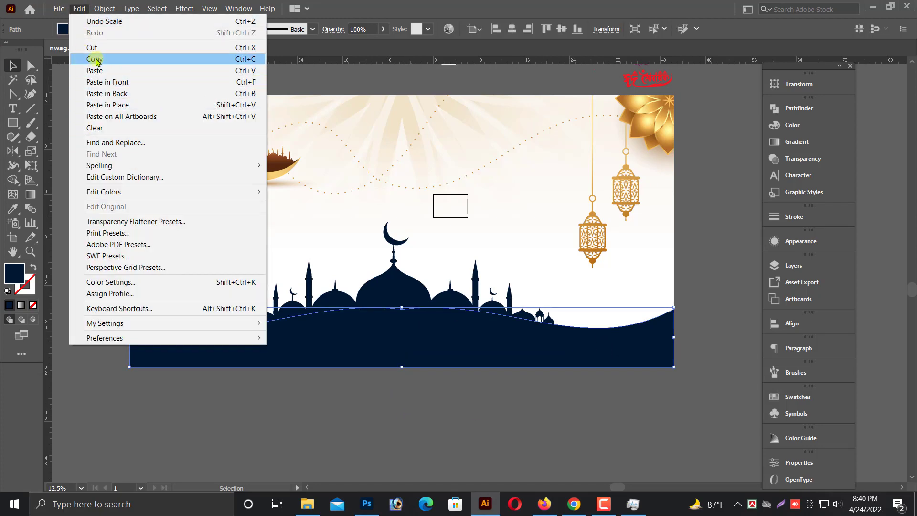
pyautogui.click(95, 59)
pyautogui.click(80, 9)
pyautogui.click(107, 81)
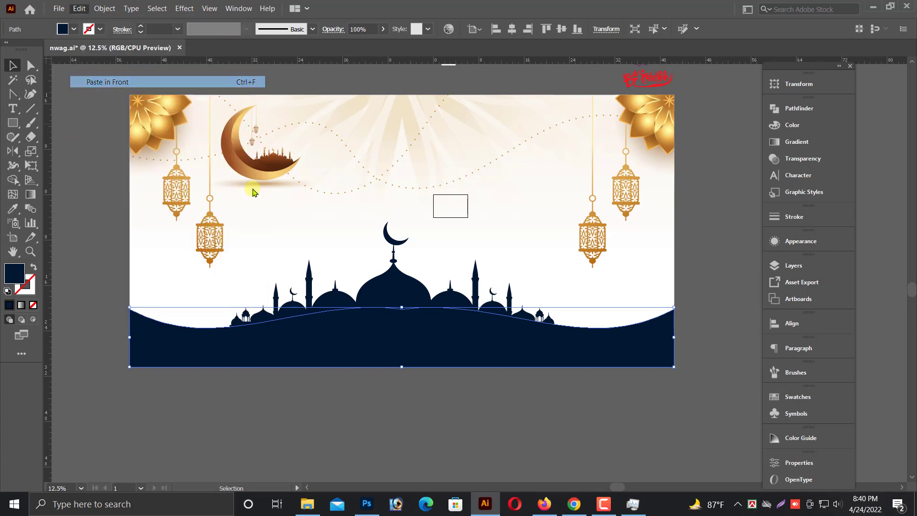
pyautogui.moveTo(401, 307); pyautogui.dragTo(402, 315)
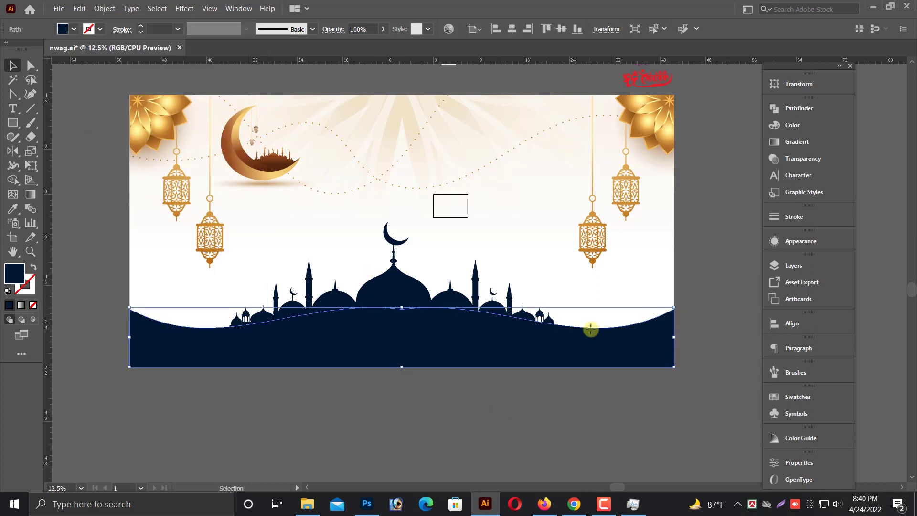
# Select and resize the small gold gradient rectangle beside the artboard.
pyautogui.hotkey('ctrl', '-')
pyautogui.scroll(1, 590, 322)
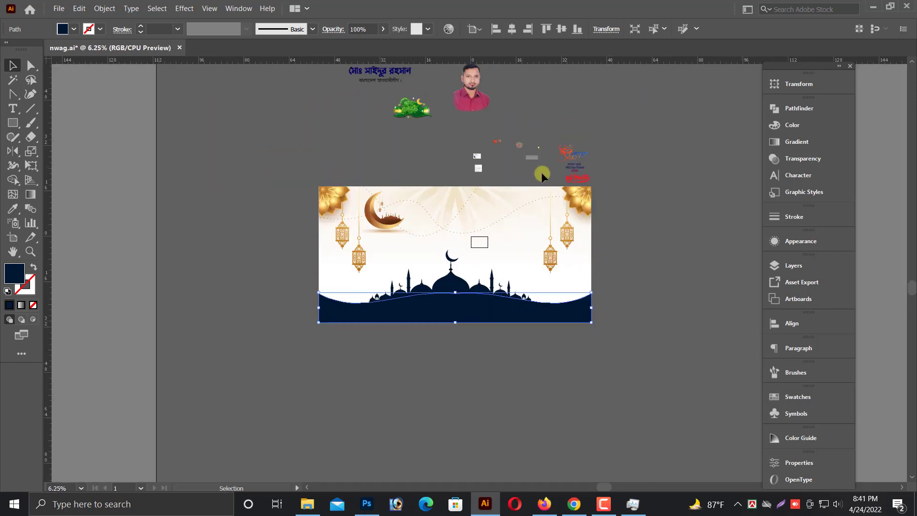
pyautogui.click(559, 146)
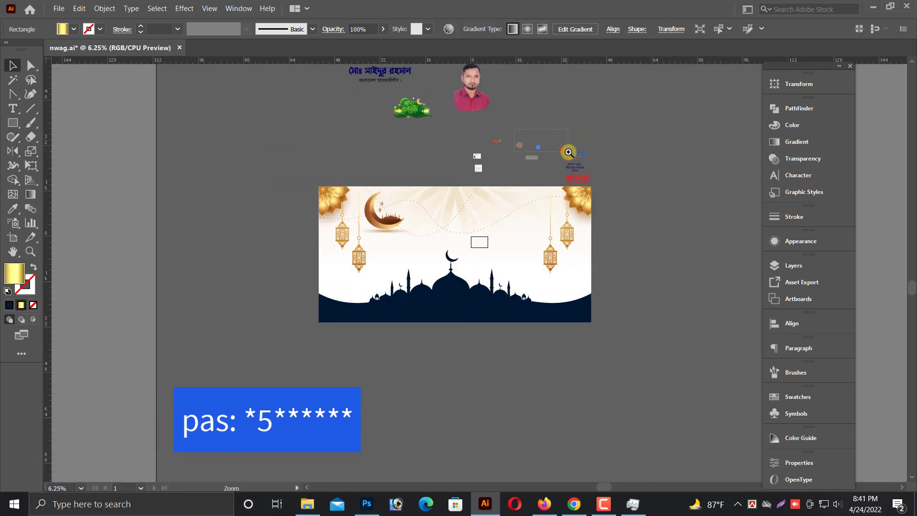
pyautogui.moveTo(568, 153); pyautogui.dragTo(568, 152)
pyautogui.moveTo(453, 358); pyautogui.dragTo(613, 371)
pyautogui.hotkey('ctrl', '-')
pyautogui.hotkey('ctrl', '-')
# Move the gold gradient rectangle beside the banner's lower right.
pyautogui.hotkey('ctrl', '-')
pyautogui.hotkey('ctrl', '-')
pyautogui.hotkey('ctrl', '-')
pyautogui.scroll(-3, 519, 150)
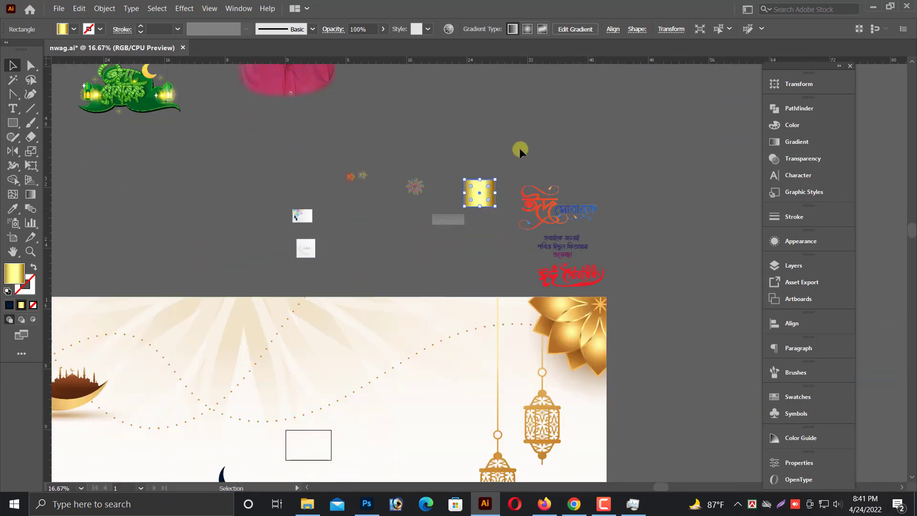
pyautogui.scroll(-1, 519, 146)
pyautogui.scroll(3, 519, 146)
pyautogui.scroll(-1, 501, 95)
pyautogui.hotkey('ctrl', '-')
pyautogui.hotkey('alt', 'space')
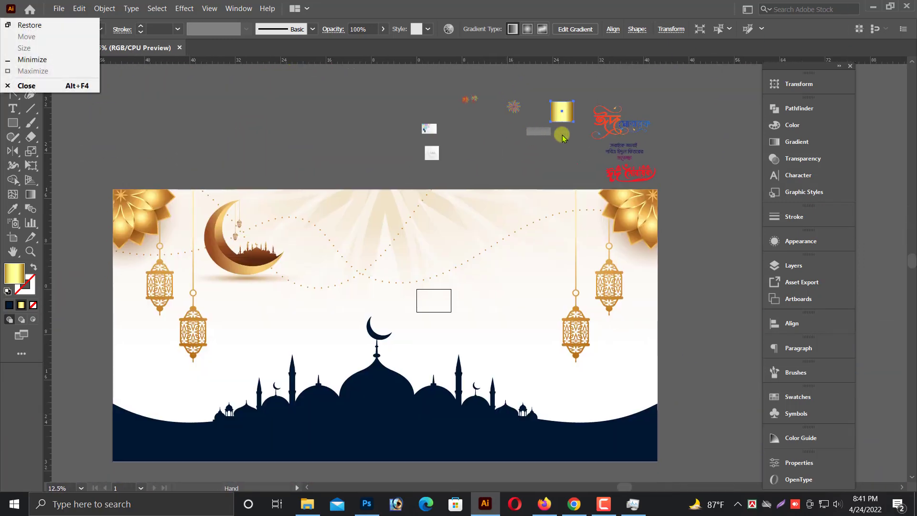
pyautogui.press('Escape')
pyautogui.moveTo(698, 387); pyautogui.dragTo(699, 389)
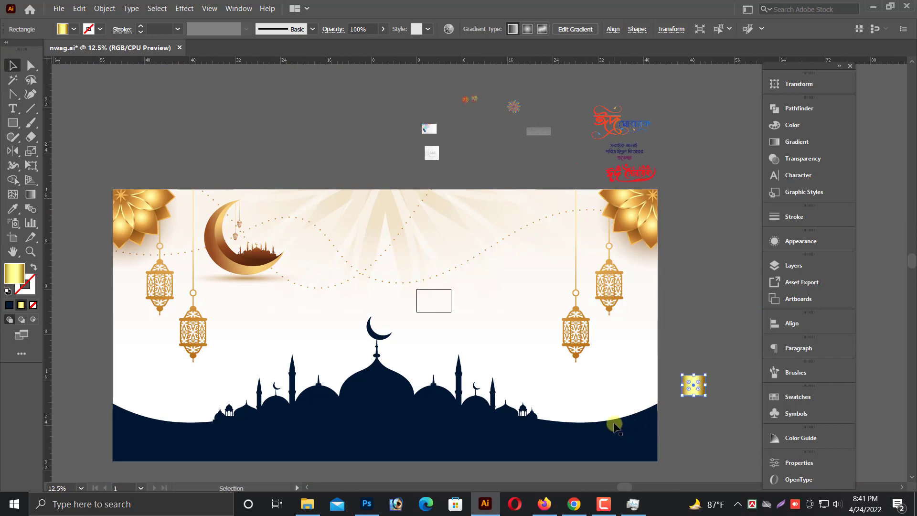
# Apply the gold gradient to the copied wave with the Eyedropper.
pyautogui.click(614, 425)
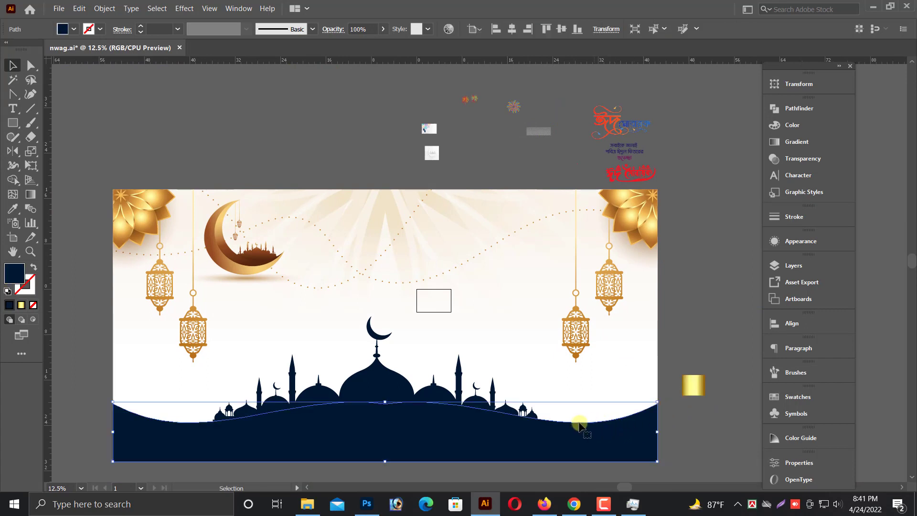
pyautogui.click(13, 209)
pyautogui.click(698, 392)
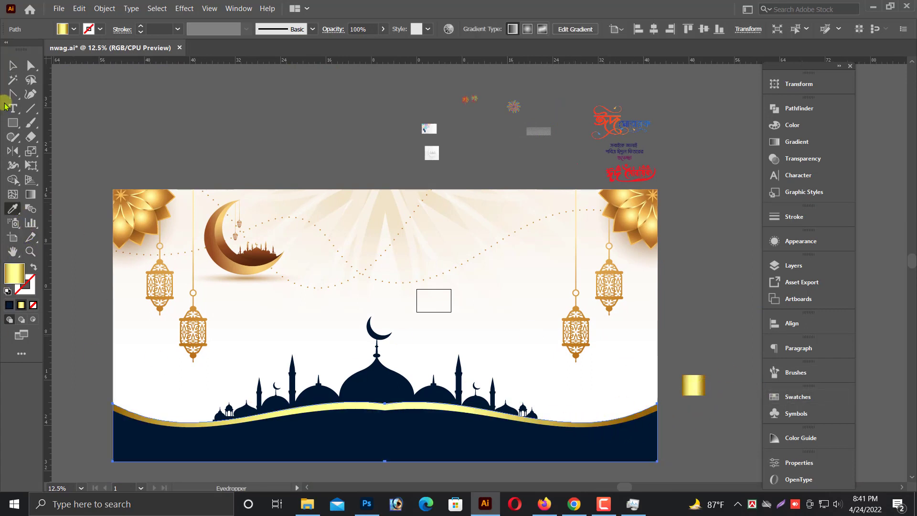
pyautogui.click(13, 66)
pyautogui.click(238, 98)
pyautogui.scroll(-2, 328, 216)
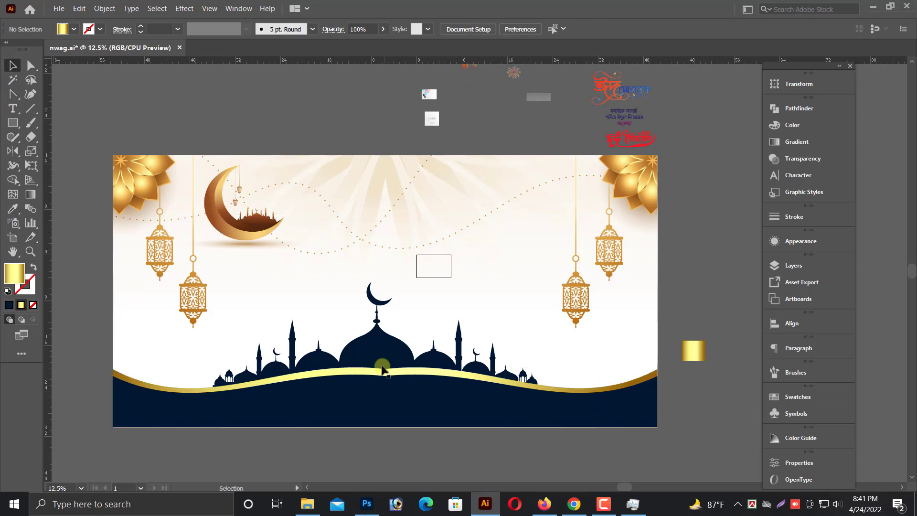
# Send the gold wave one step backward with Arrange > Send Backward.
pyautogui.click(381, 370)
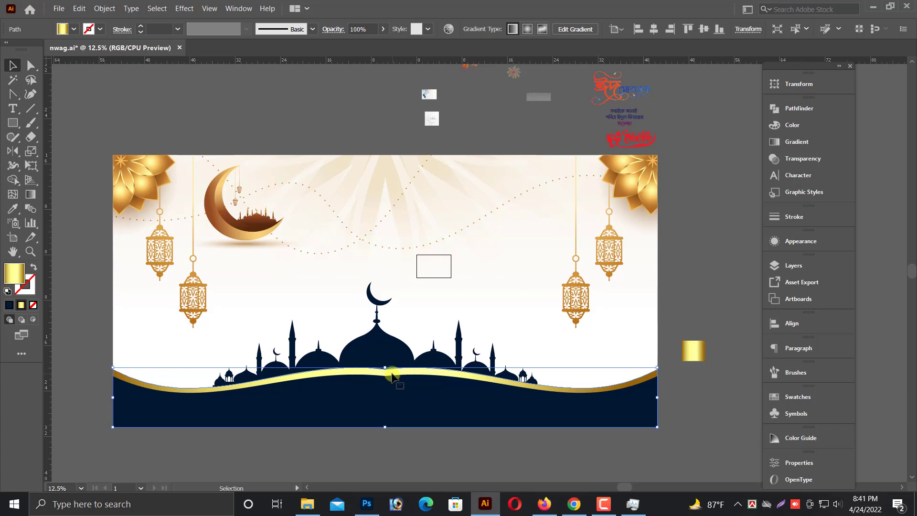
pyautogui.rightClick(391, 375)
pyautogui.moveTo(422, 320)
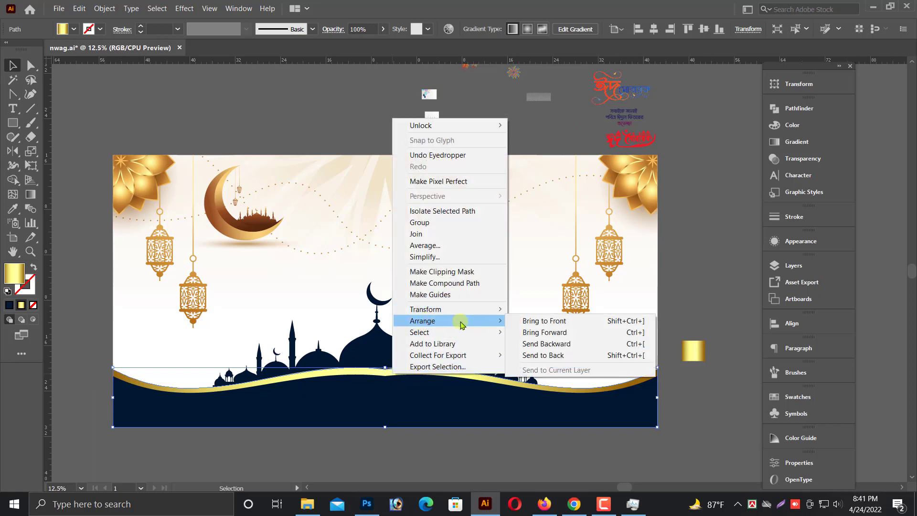
pyautogui.click(539, 345)
pyautogui.scroll(-1, 538, 357)
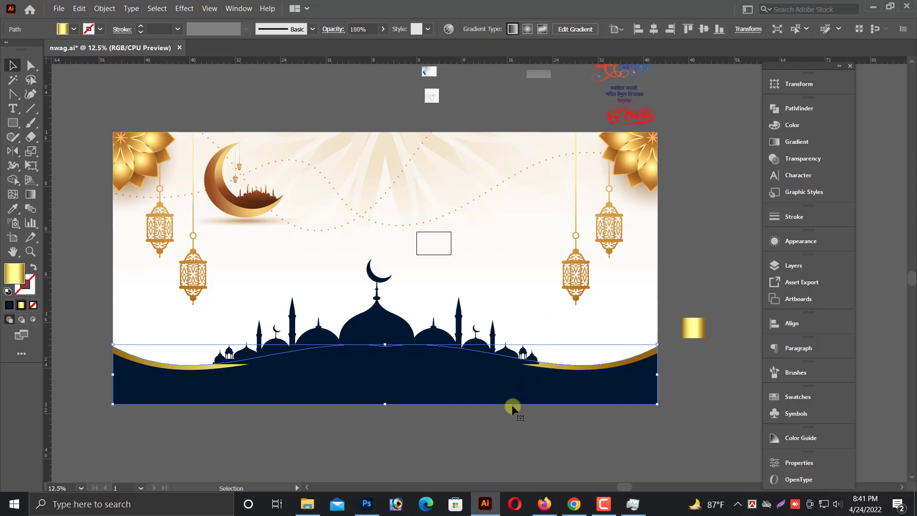
pyautogui.click(492, 425)
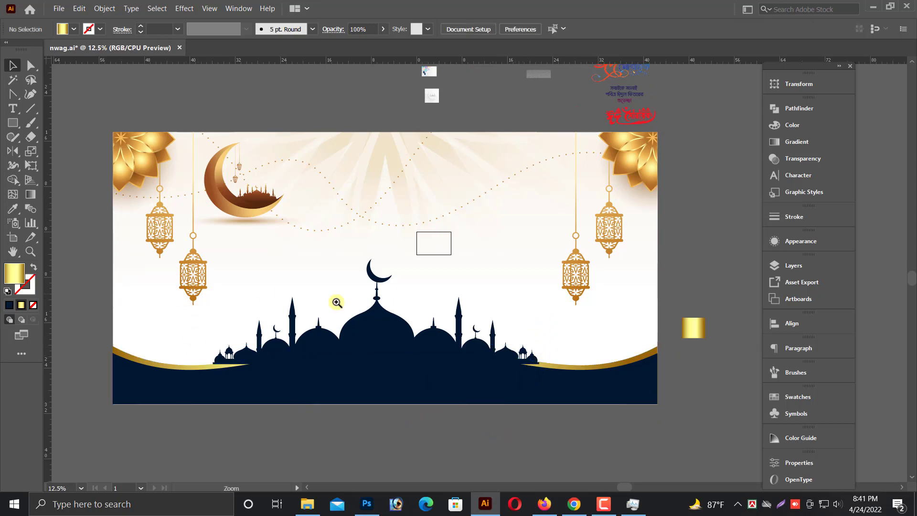
# Lower the mosque silhouette slightly so it rests on the wave.
pyautogui.moveTo(336, 302); pyautogui.dragTo(609, 380)
pyautogui.click(575, 328)
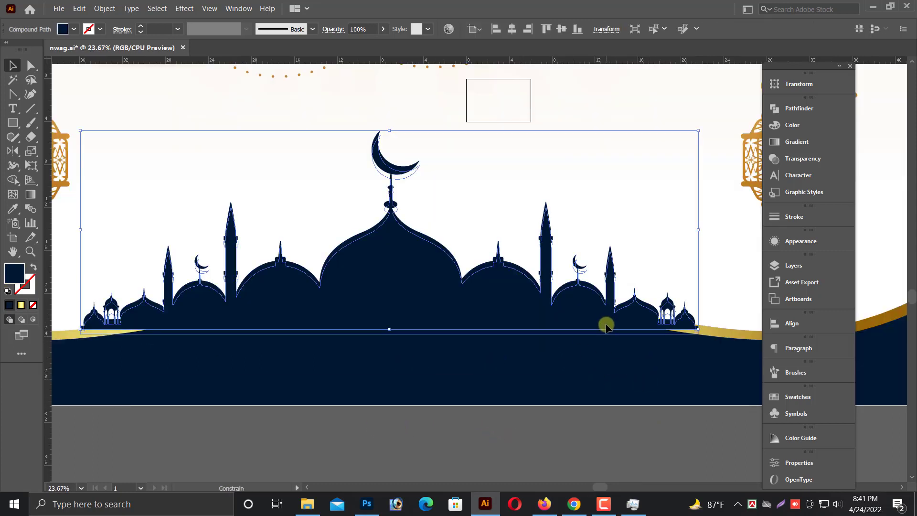
pyautogui.moveTo(605, 326); pyautogui.dragTo(606, 334)
pyautogui.click(561, 429)
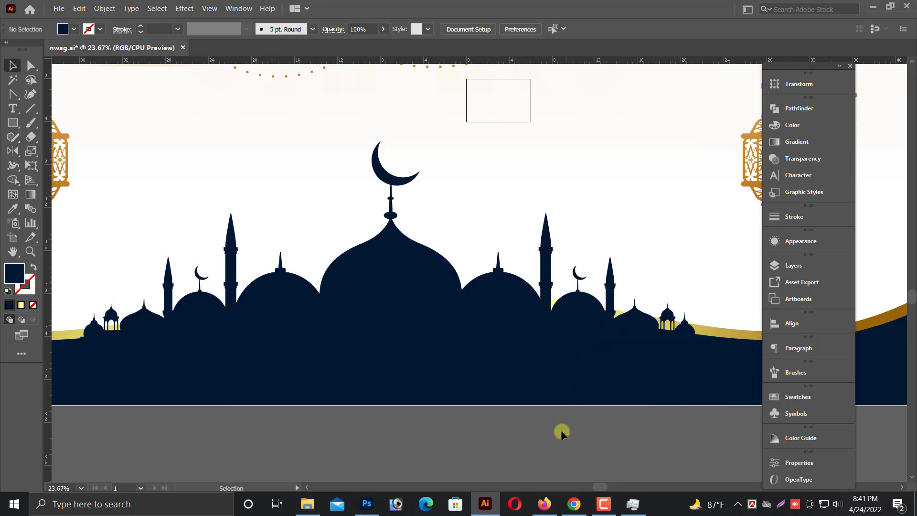
pyautogui.hotkey('ctrl', '-')
pyautogui.hotkey('ctrl', '-')
pyautogui.hotkey('ctrl', '-')
pyautogui.hotkey('alt', 'space')
pyautogui.press('Escape')
pyautogui.moveTo(558, 397); pyautogui.dragTo(552, 430)
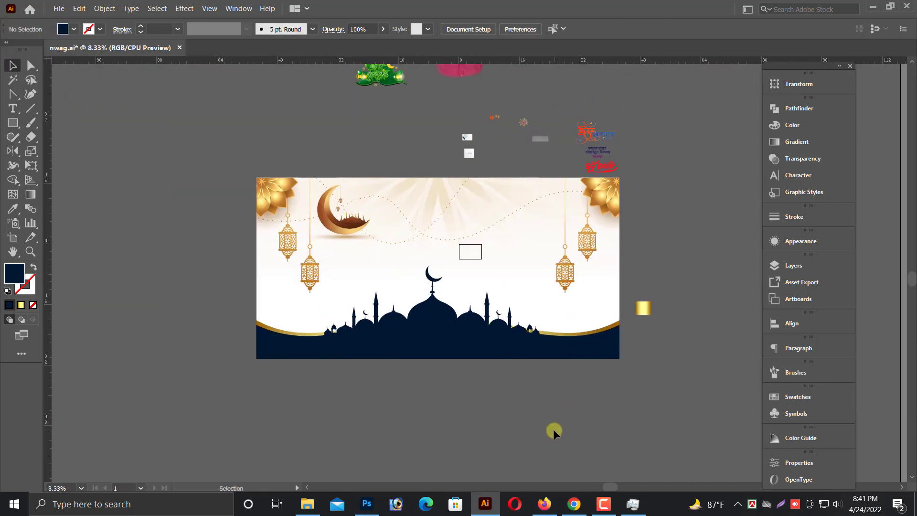
pyautogui.scroll(2, 737, 356)
pyautogui.scroll(2, 709, 353)
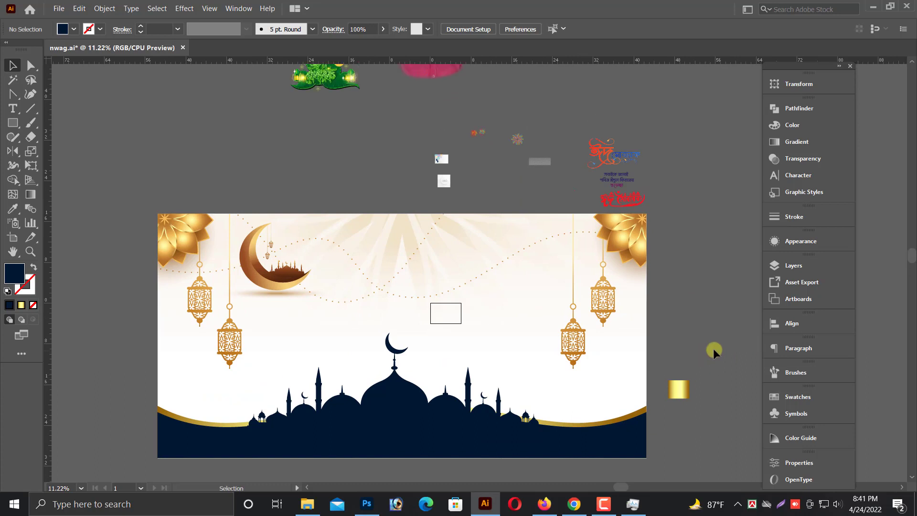
pyautogui.scroll(2, 704, 334)
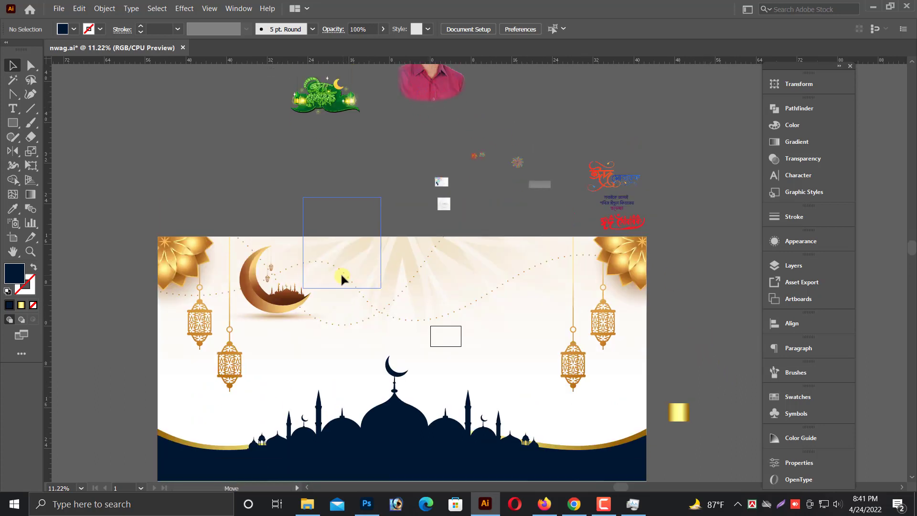
# Bring the portrait photo forward and place it enlarged at the banner's lower left.
pyautogui.moveTo(341, 277); pyautogui.dragTo(341, 277)
pyautogui.scroll(-1, 334, 210)
pyautogui.rightClick(337, 197)
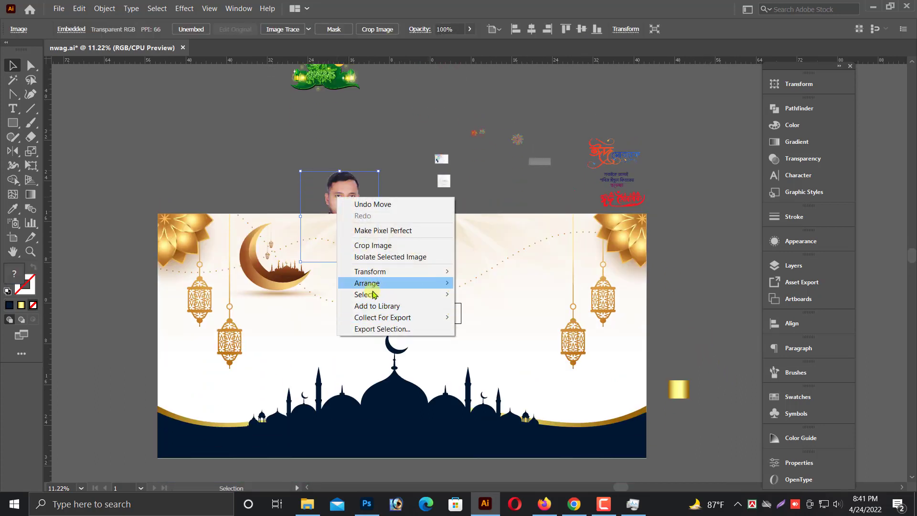
pyautogui.moveTo(367, 282)
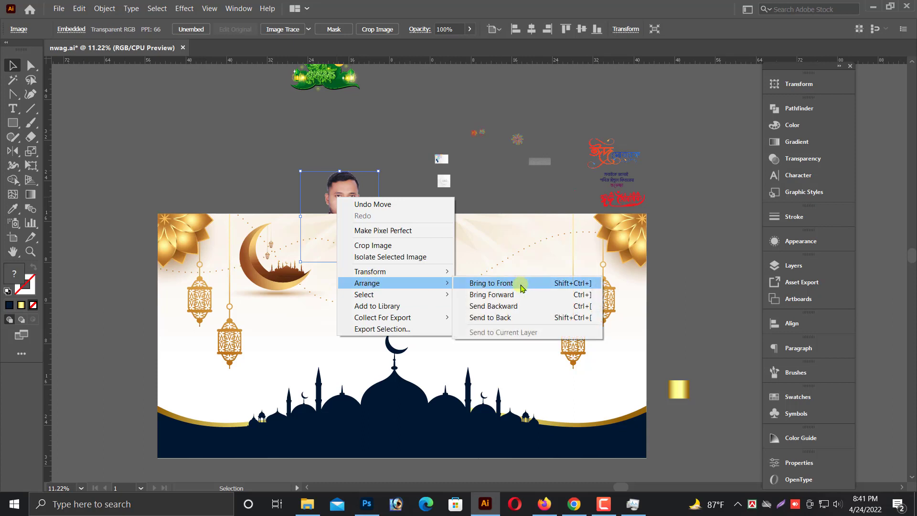
pyautogui.click(520, 285)
pyautogui.moveTo(330, 228)
pyautogui.mouseDown()
pyautogui.moveTo(247, 313)
pyautogui.moveTo(202, 309)
pyautogui.mouseUp()
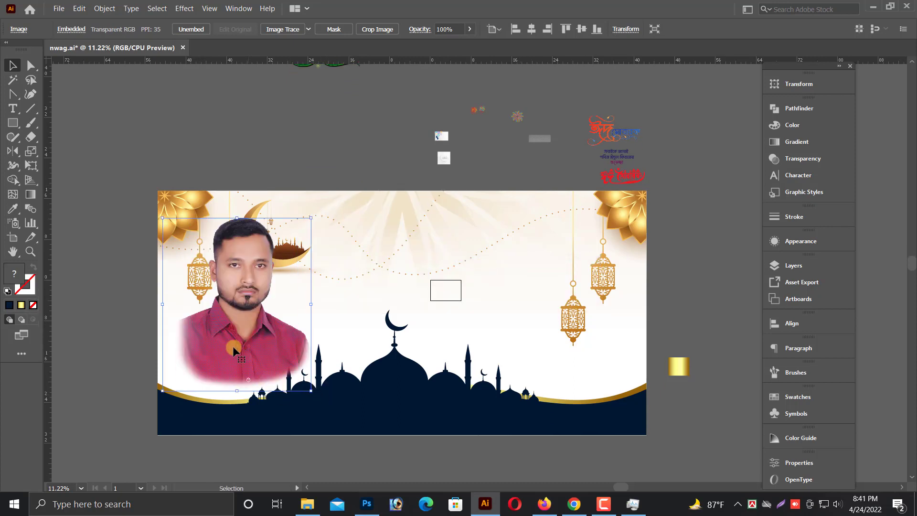
pyautogui.moveTo(241, 332); pyautogui.dragTo(221, 372)
pyautogui.hotkey('ctrl', '=')
pyautogui.hotkey('ctrl', '=')
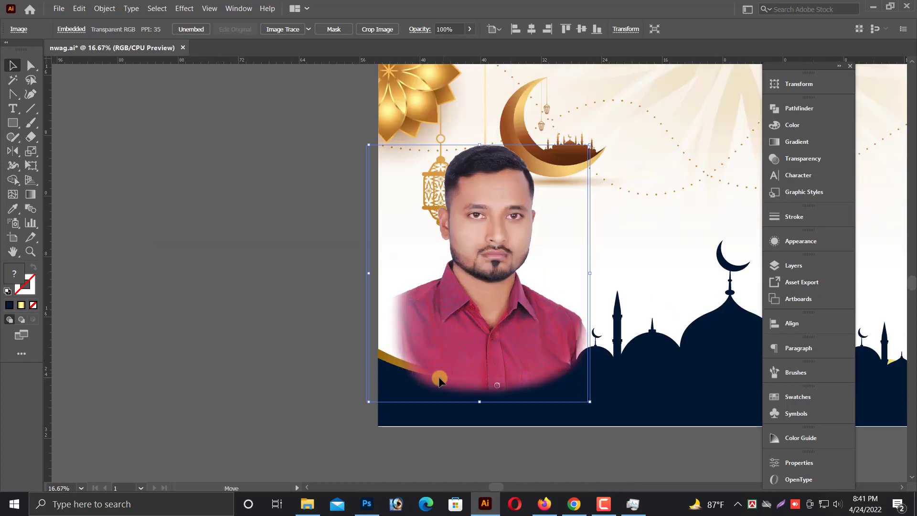
# Shift the photo further left, enlarge it, and send it behind the mosque silhouette.
pyautogui.moveTo(455, 373); pyautogui.dragTo(445, 373)
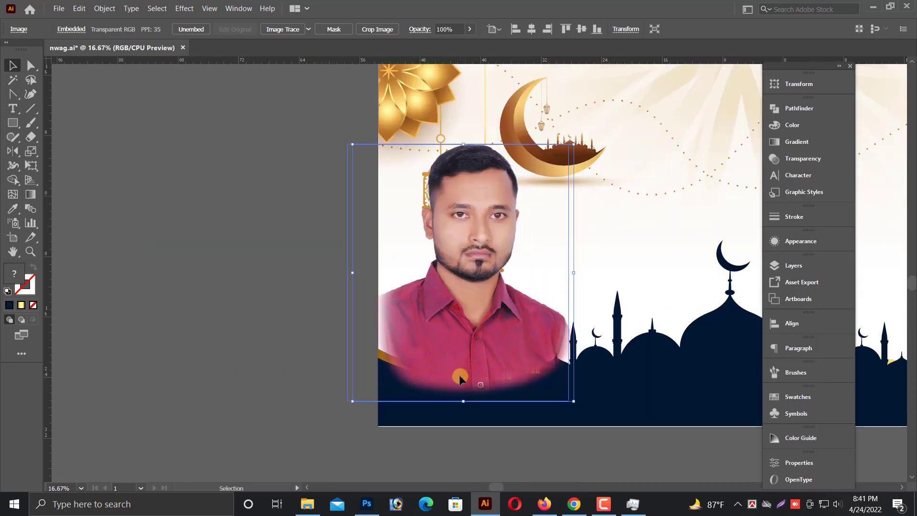
pyautogui.moveTo(486, 347); pyautogui.dragTo(424, 380)
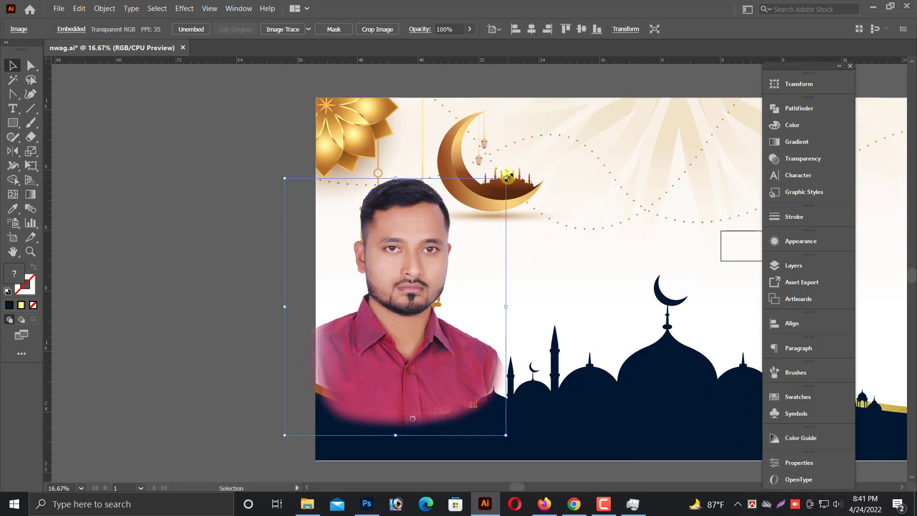
pyautogui.moveTo(508, 177); pyautogui.dragTo(518, 164)
pyautogui.moveTo(438, 394); pyautogui.dragTo(429, 394)
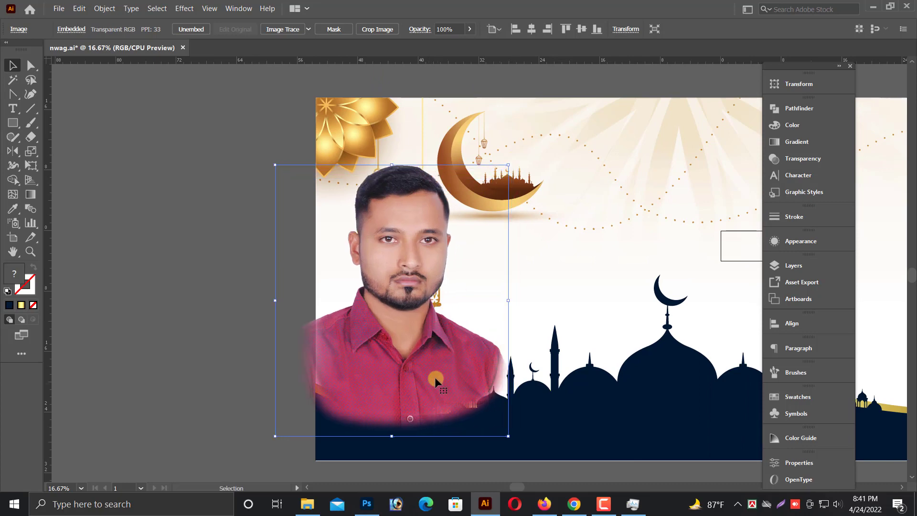
pyautogui.rightClick(435, 376)
pyautogui.moveTo(467, 305)
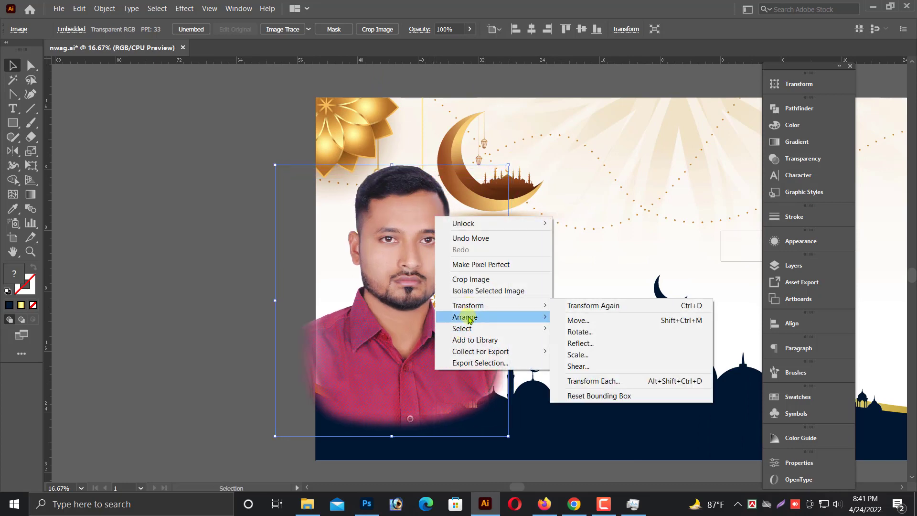
pyautogui.click(589, 344)
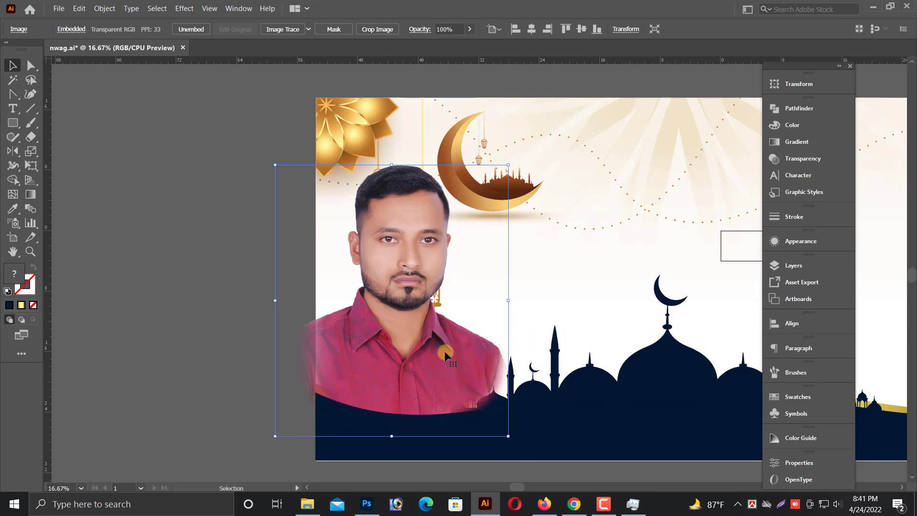
pyautogui.click(231, 363)
pyautogui.moveTo(227, 322); pyautogui.dragTo(122, 319)
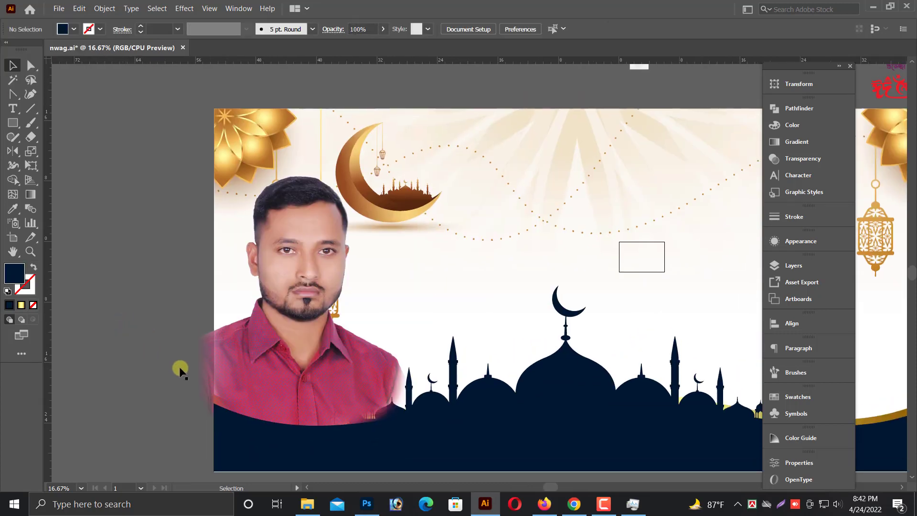
# Move the portrait down and bring the mosque silhouette in front of it with Ctrl+Shift+].
pyautogui.moveTo(315, 358); pyautogui.dragTo(333, 378)
pyautogui.scroll(-2, 334, 377)
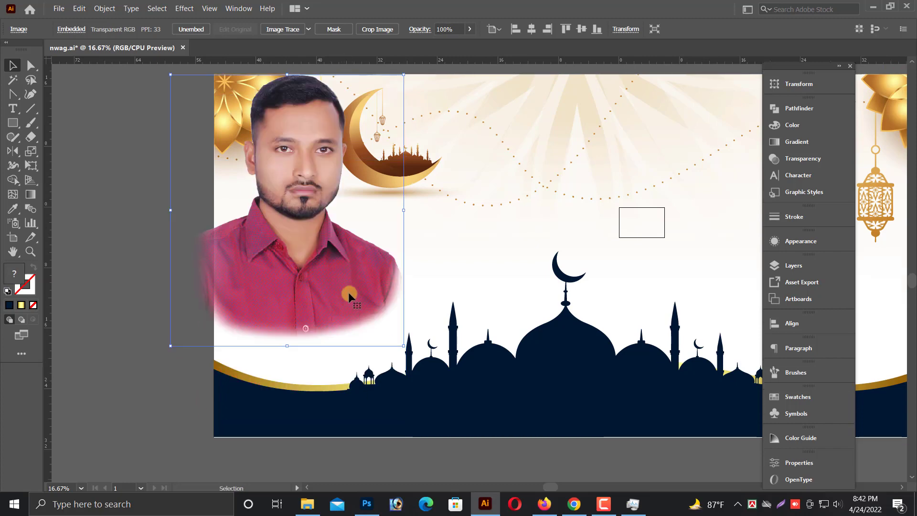
pyautogui.click(425, 374)
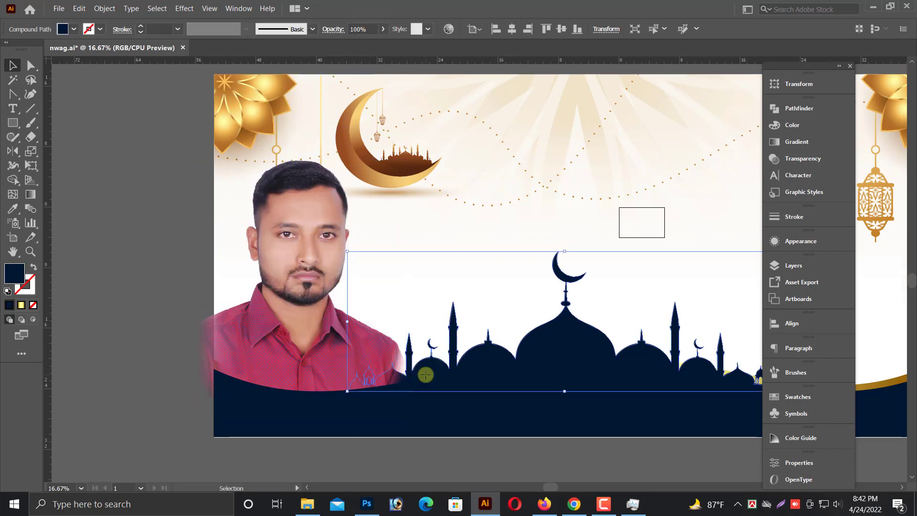
pyautogui.hotkey('ctrl', 'shift', ']')
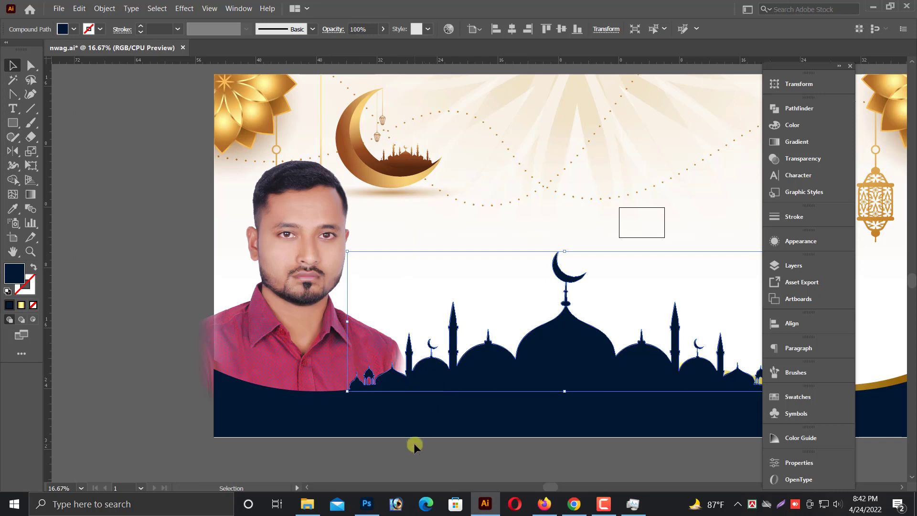
pyautogui.click(422, 449)
pyautogui.hscroll(3, 416, 445)
pyautogui.scroll(1, 239, 363)
# Scale the portrait down proportionally from its corner handle.
pyautogui.click(238, 371)
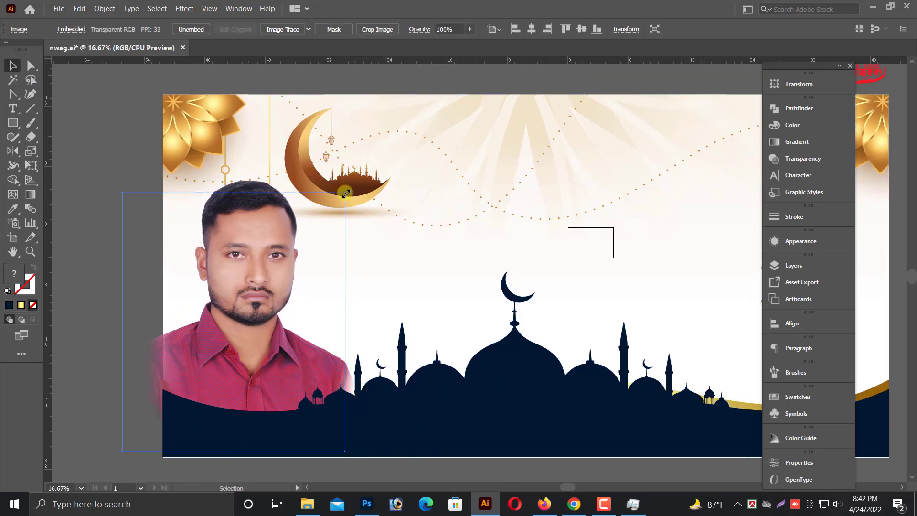
pyautogui.moveTo(356, 180); pyautogui.dragTo(338, 200)
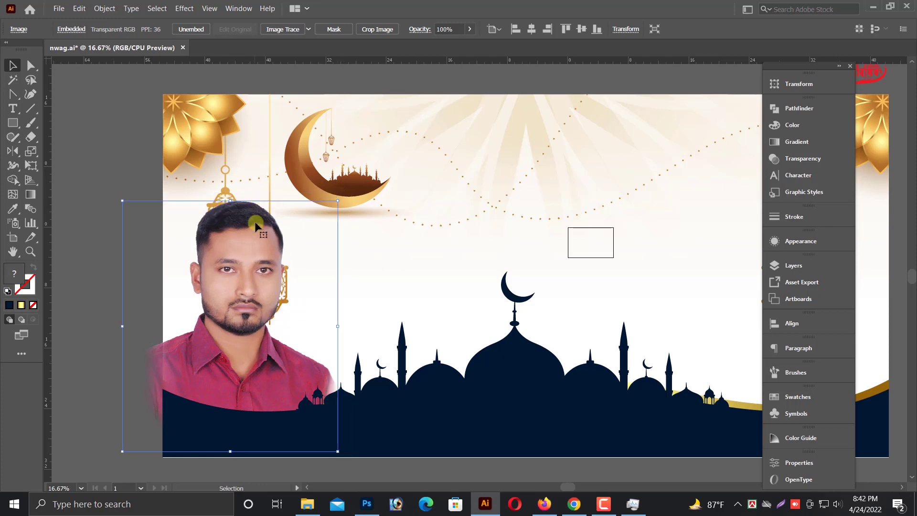
pyautogui.click(96, 284)
pyautogui.click(205, 339)
pyautogui.scroll(1, 231, 338)
pyautogui.scroll(-3, 246, 344)
pyautogui.scroll(2, 246, 344)
pyautogui.hotkey('ctrl', '-')
pyautogui.moveTo(248, 346)
pyautogui.mouseDown()
pyautogui.moveTo(437, 389)
pyautogui.moveTo(251, 402)
pyautogui.mouseUp()
pyautogui.click(256, 405)
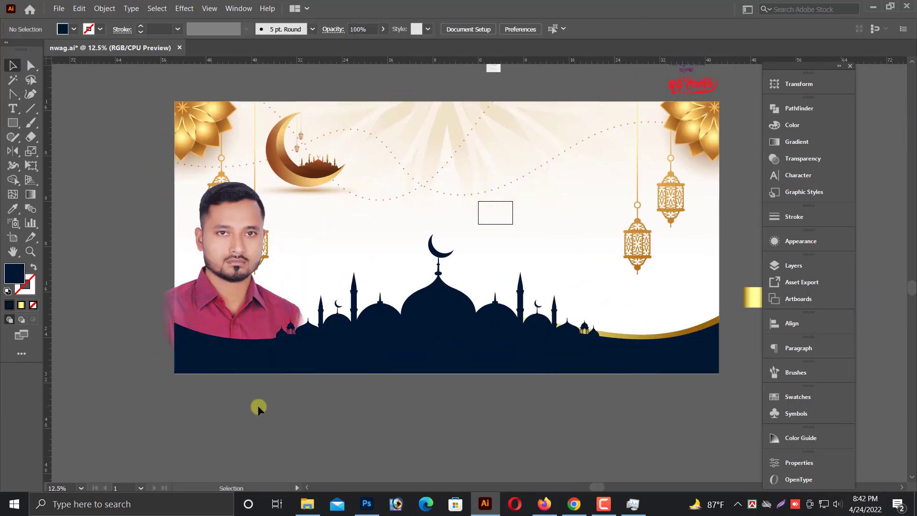
pyautogui.scroll(1, 257, 405)
# Try moving and further shrinking the portrait, undoing both to keep its current placement.
pyautogui.click(255, 314)
pyautogui.moveTo(234, 301); pyautogui.dragTo(386, 301)
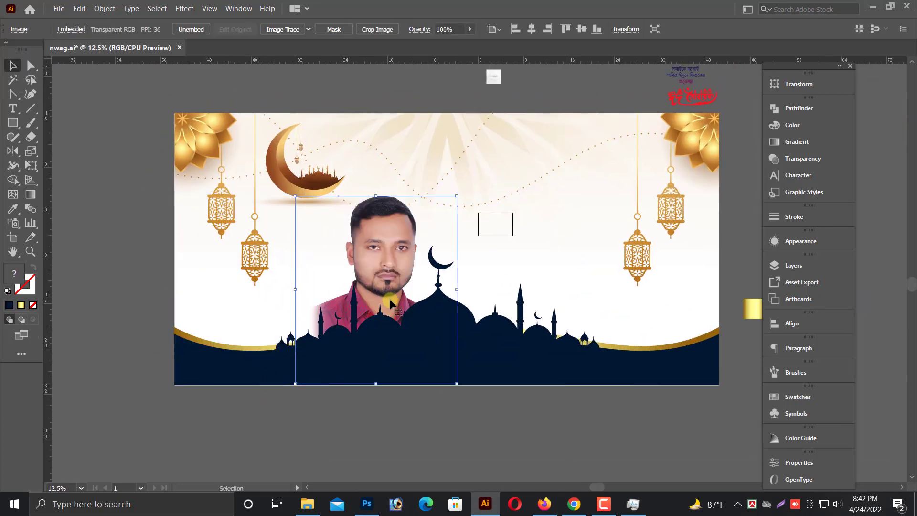
pyautogui.hotkey('ctrl', 'z')
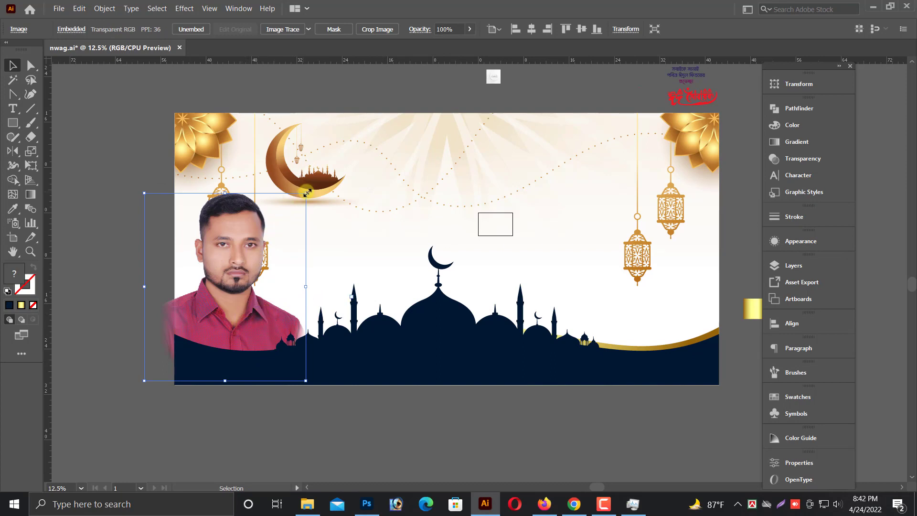
pyautogui.moveTo(305, 193); pyautogui.dragTo(285, 217)
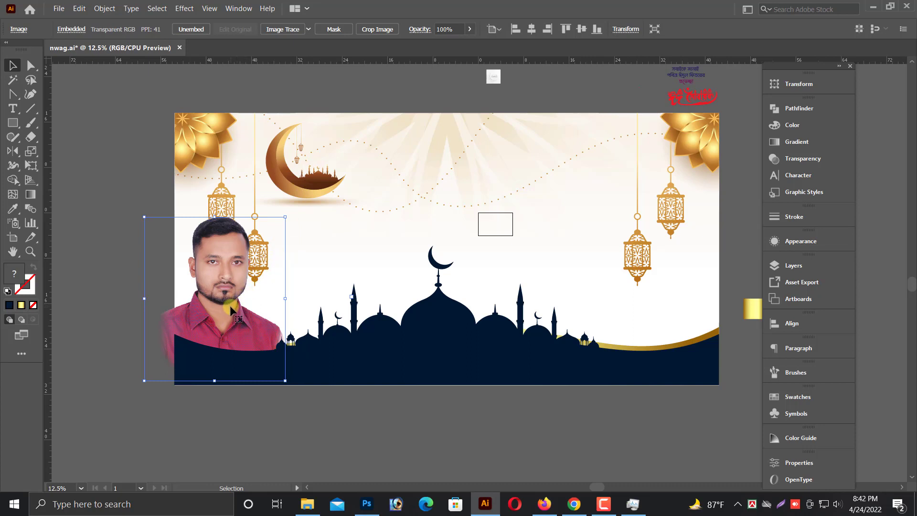
pyautogui.press('a')
pyautogui.hotkey('ctrl', 'z')
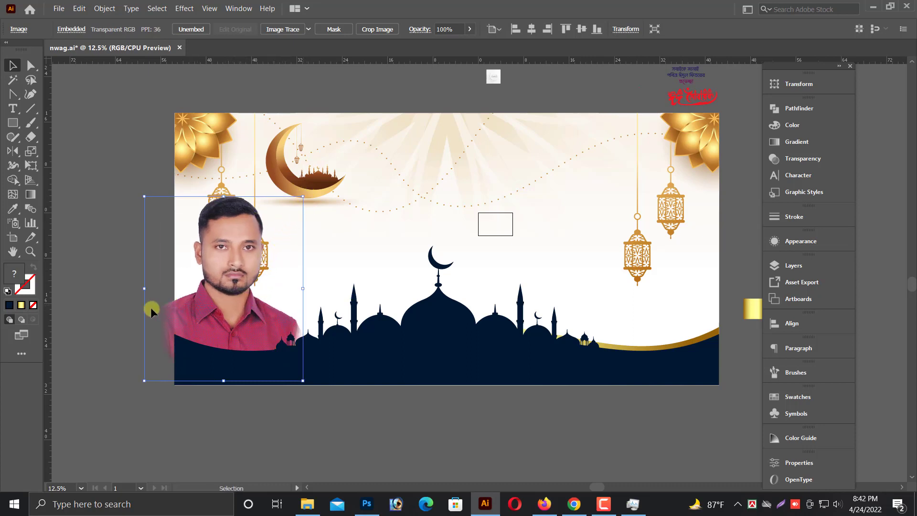
pyautogui.click(145, 343)
pyautogui.scroll(2, 145, 343)
pyautogui.click(13, 123)
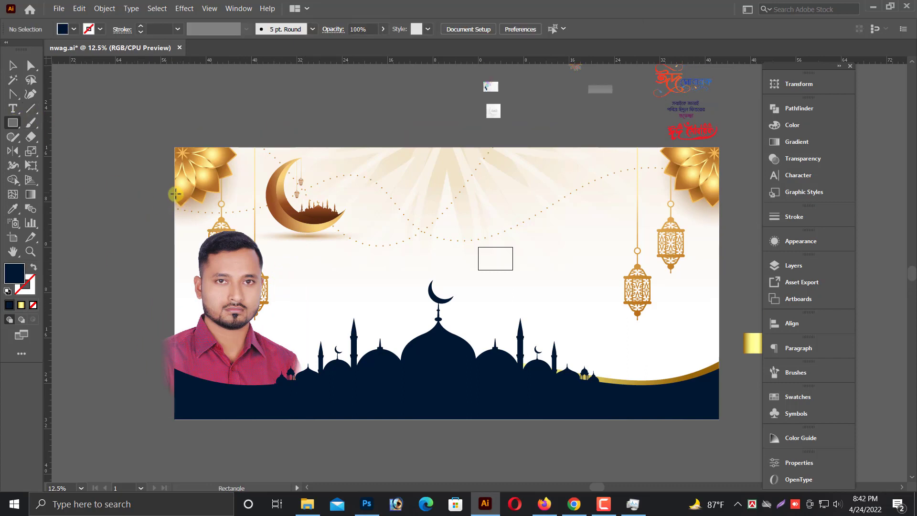
# Clip the portrait to a rectangle starting at the artboard's left edge and send it back one level.
pyautogui.moveTo(174, 195); pyautogui.dragTo(310, 394)
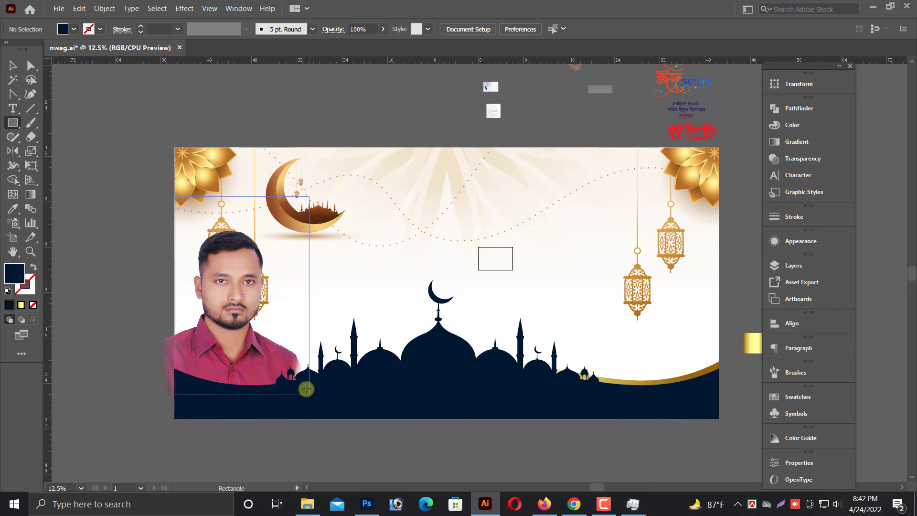
pyautogui.press('v')
pyautogui.keyDown('shift'); pyautogui.click(170, 350); pyautogui.keyUp('shift')
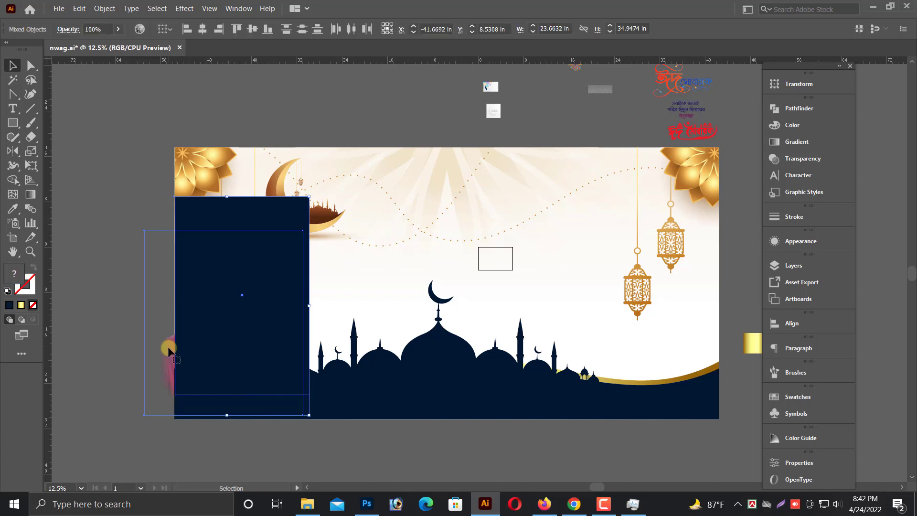
pyautogui.rightClick(211, 316)
pyautogui.click(234, 404)
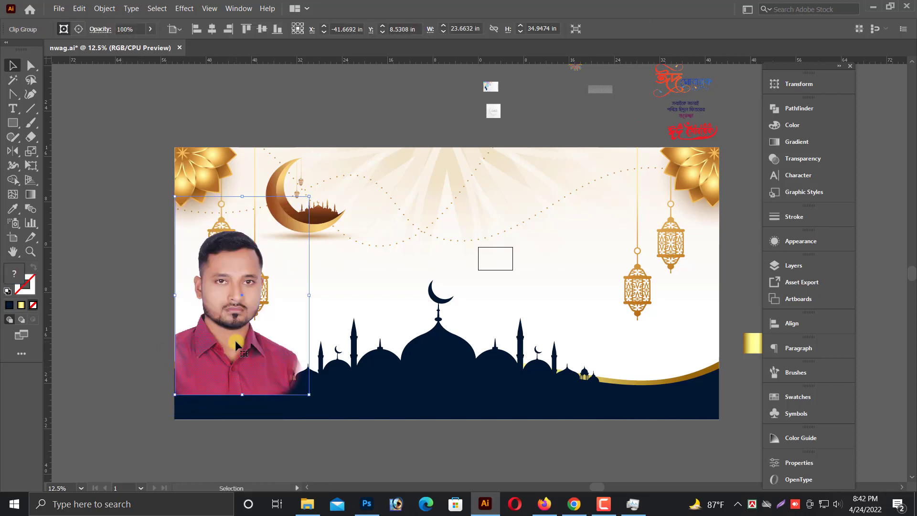
pyautogui.rightClick(236, 333)
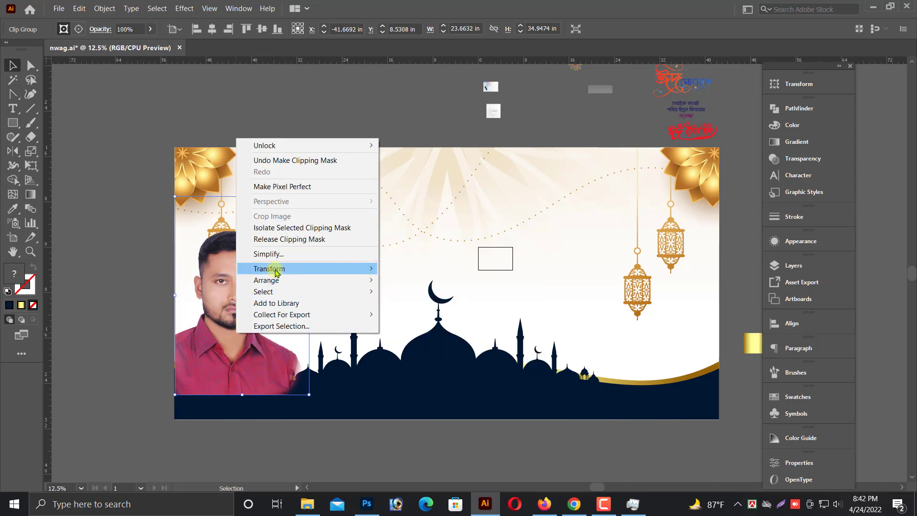
pyautogui.moveTo(266, 279)
pyautogui.click(405, 303)
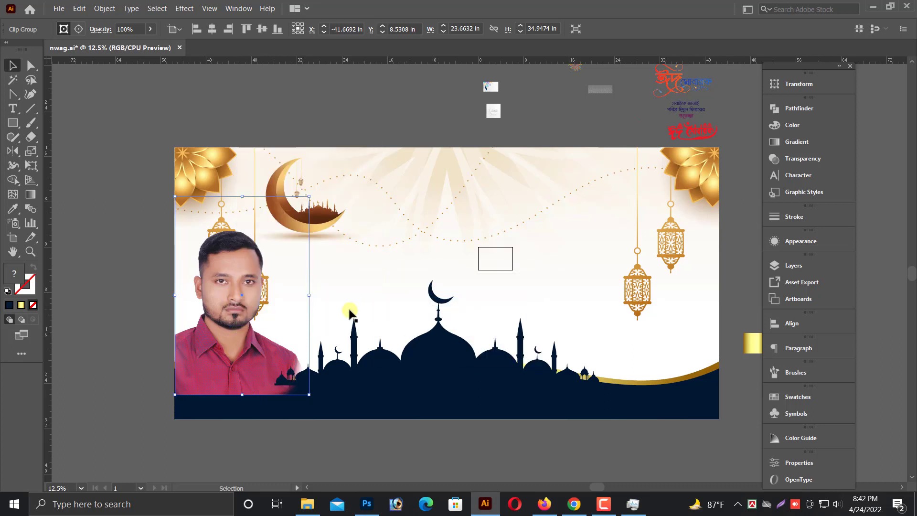
# Bring the navy wave and mosque silhouette in front of the portrait.
pyautogui.click(217, 418)
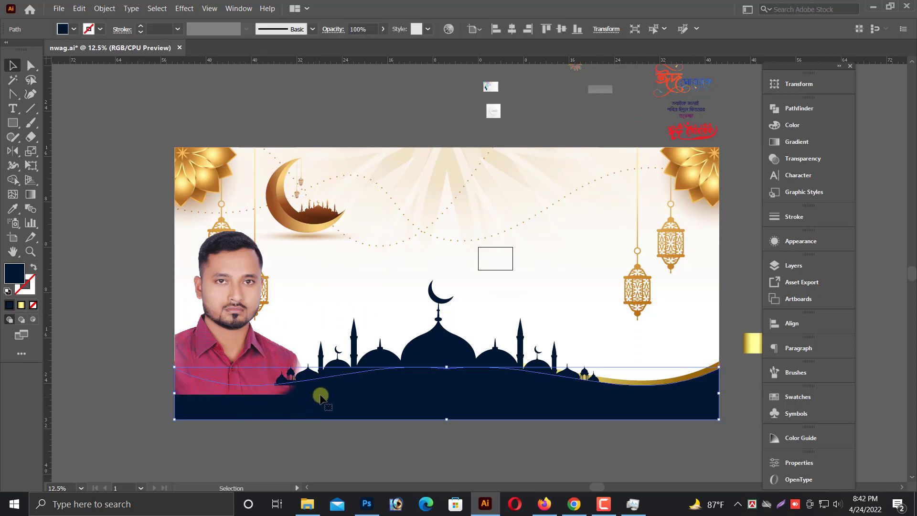
pyautogui.keyDown('shift'); pyautogui.click(413, 363); pyautogui.keyUp('shift')
pyautogui.rightClick(413, 362)
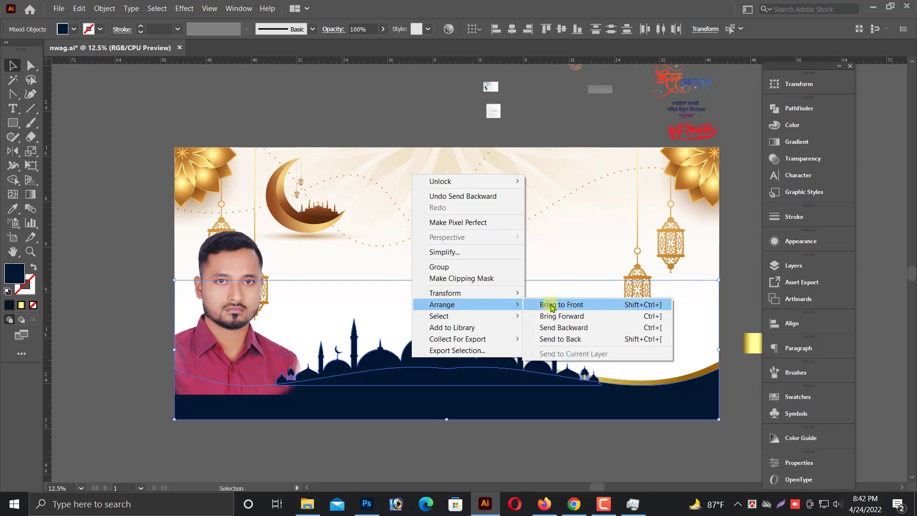
pyautogui.click(549, 304)
pyautogui.click(346, 457)
# Enlarge the Bengali name text.
pyautogui.scroll(1, 347, 457)
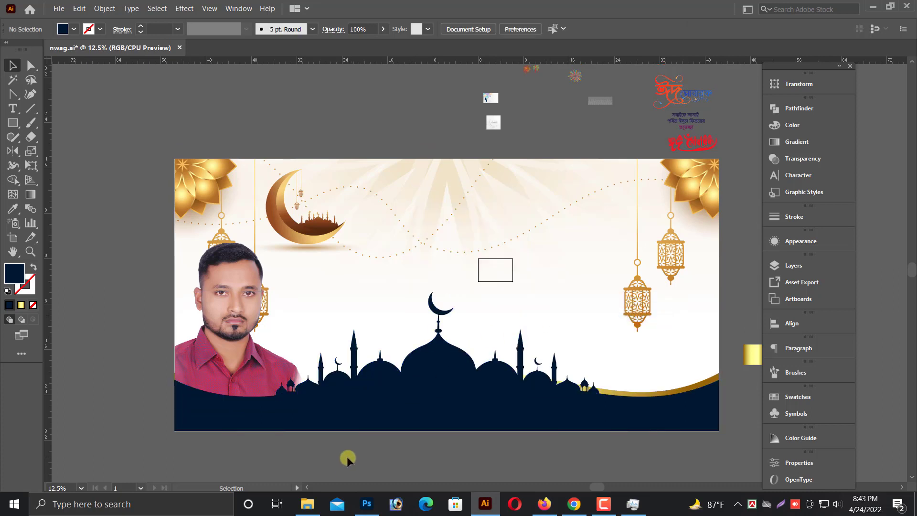
pyautogui.scroll(-1, 382, 458)
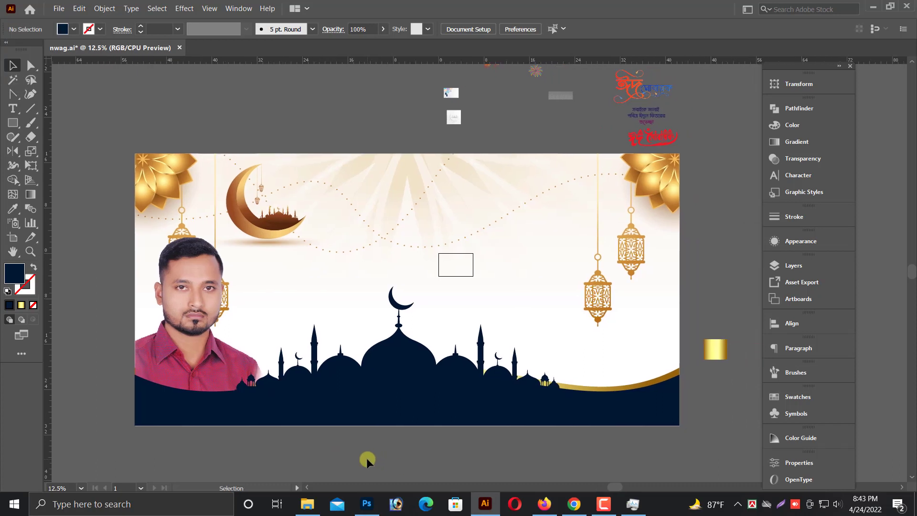
pyautogui.hscroll(5, 358, 286)
pyautogui.scroll(4, 334, 249)
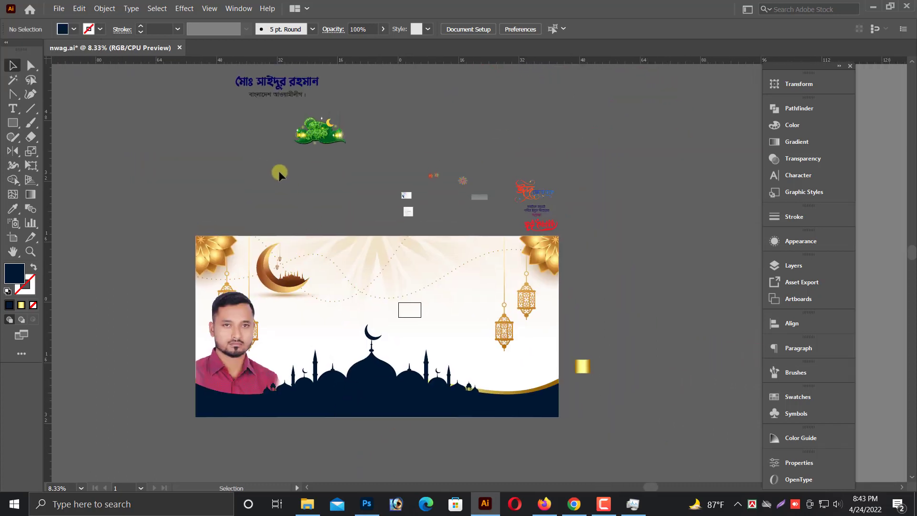
pyautogui.scroll(4, 263, 158)
pyautogui.click(313, 142)
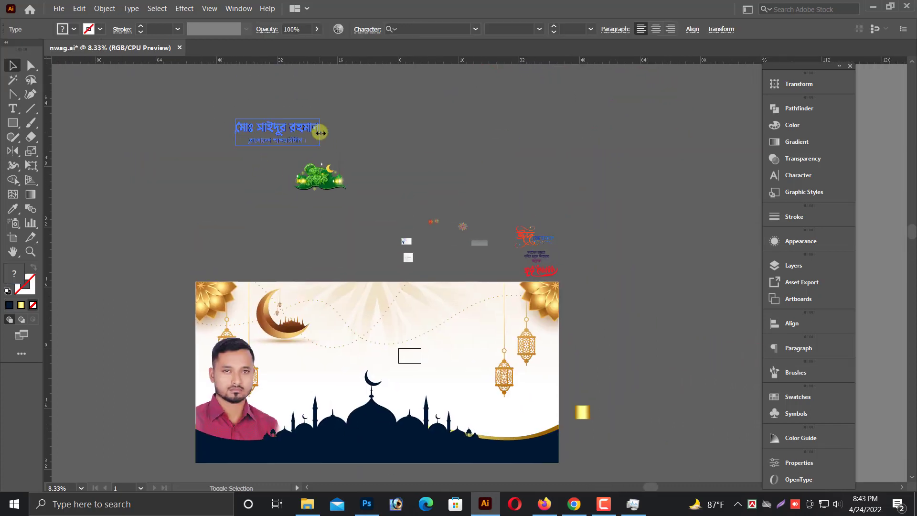
pyautogui.moveTo(320, 133); pyautogui.dragTo(421, 132)
pyautogui.scroll(-1, 422, 132)
# Place a copy of the name text on the navy band at the banner's bottom, in front.
pyautogui.moveTo(369, 97); pyautogui.dragTo(421, 423)
pyautogui.scroll(-1, 426, 392)
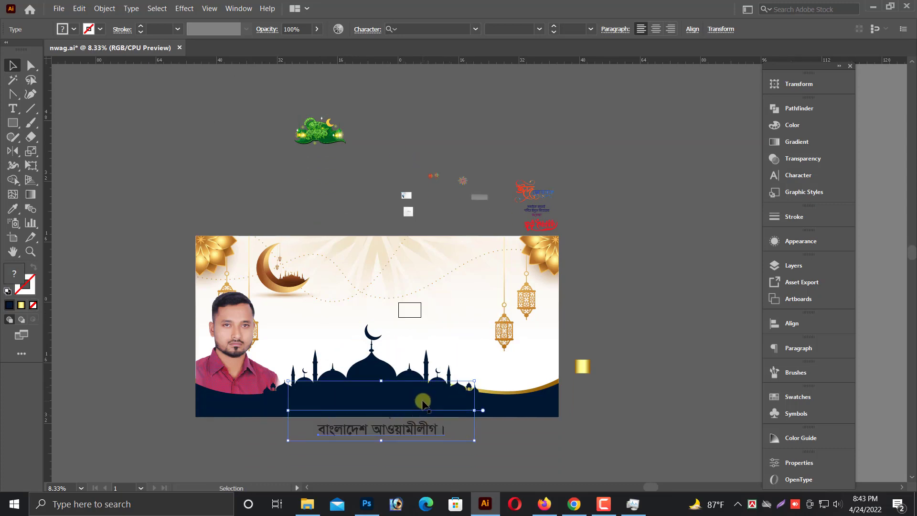
pyautogui.rightClick(423, 403)
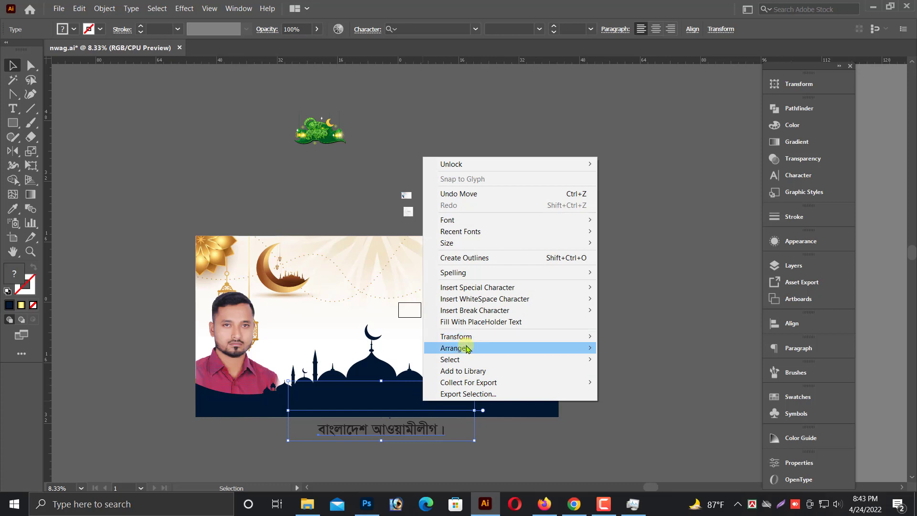
pyautogui.moveTo(454, 348)
pyautogui.click(615, 348)
# Make the name text fill white.
pyautogui.scroll(-1, 585, 360)
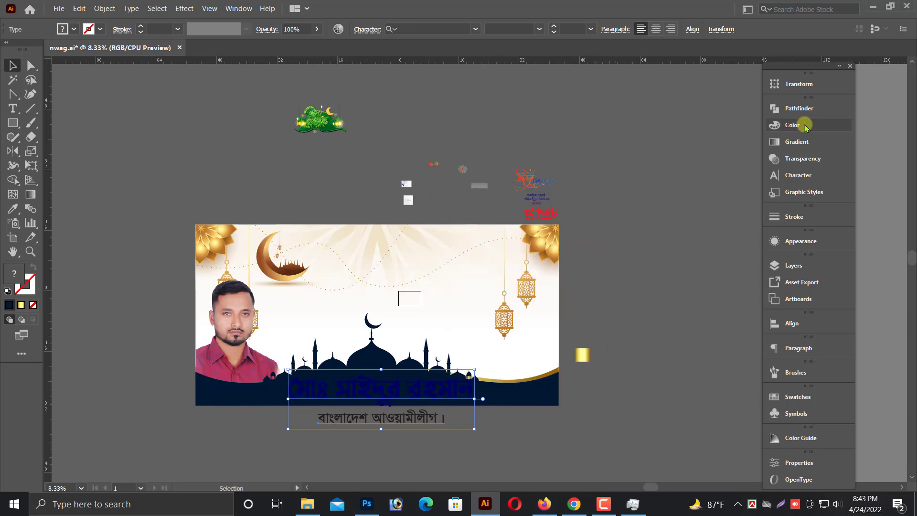
pyautogui.click(802, 126)
pyautogui.click(647, 183)
pyautogui.scroll(-1, 577, 326)
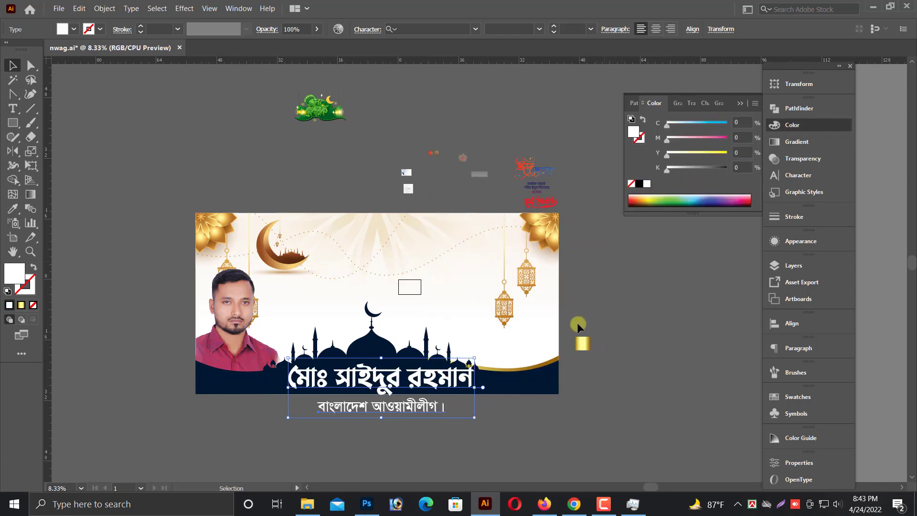
pyautogui.keyDown('alt'); pyautogui.scroll(3, 561, 386); pyautogui.keyUp('alt')
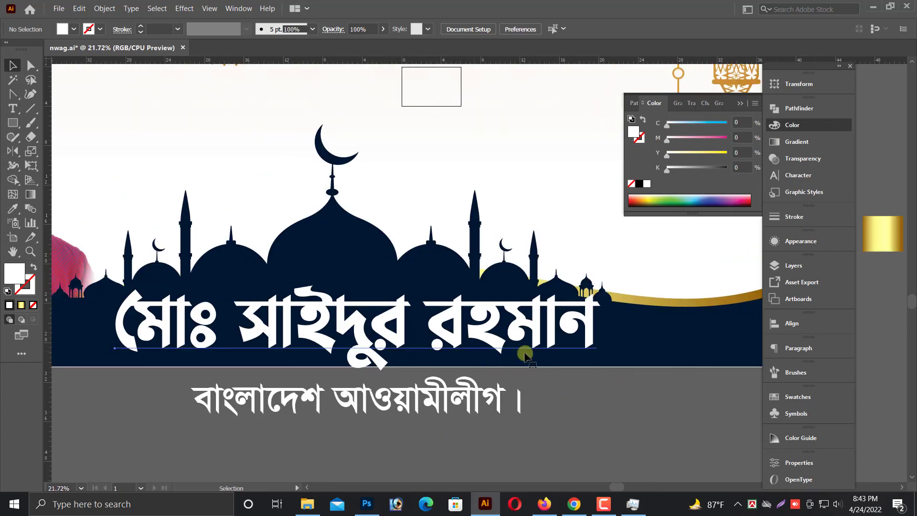
# Shrink the name text, and move the বাংলাদেশ আওয়ামীলীগ। line up onto the banner and shrink it.
pyautogui.moveTo(602, 323)
pyautogui.mouseDown()
pyautogui.moveTo(464, 313)
pyautogui.moveTo(511, 301)
pyautogui.mouseUp()
pyautogui.moveTo(368, 410); pyautogui.dragTo(366, 354)
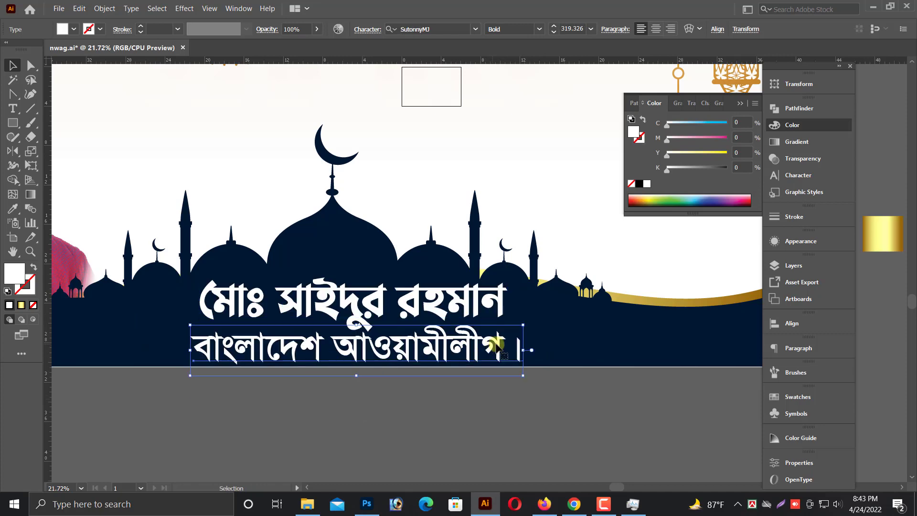
pyautogui.moveTo(524, 349); pyautogui.dragTo(470, 344)
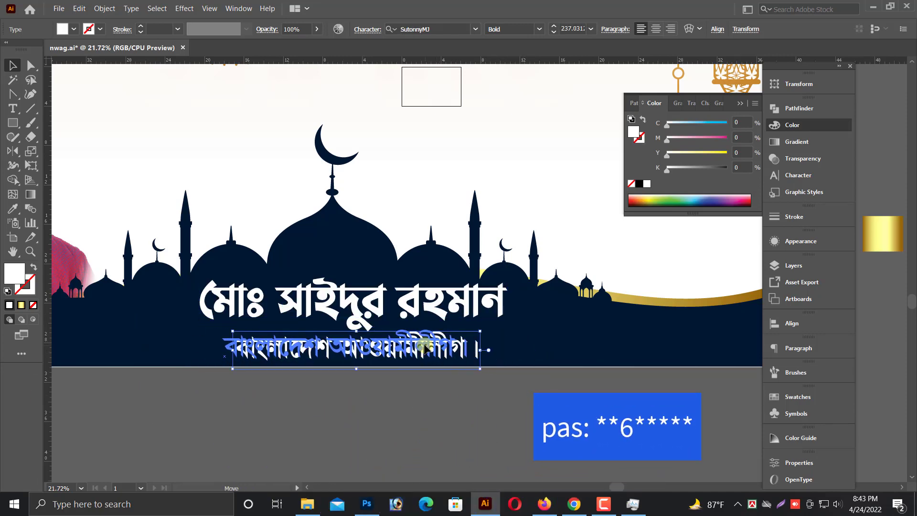
pyautogui.hotkey('ctrl', '-')
pyautogui.click(424, 343)
pyautogui.hotkey('alt', 'space')
pyautogui.press('Escape')
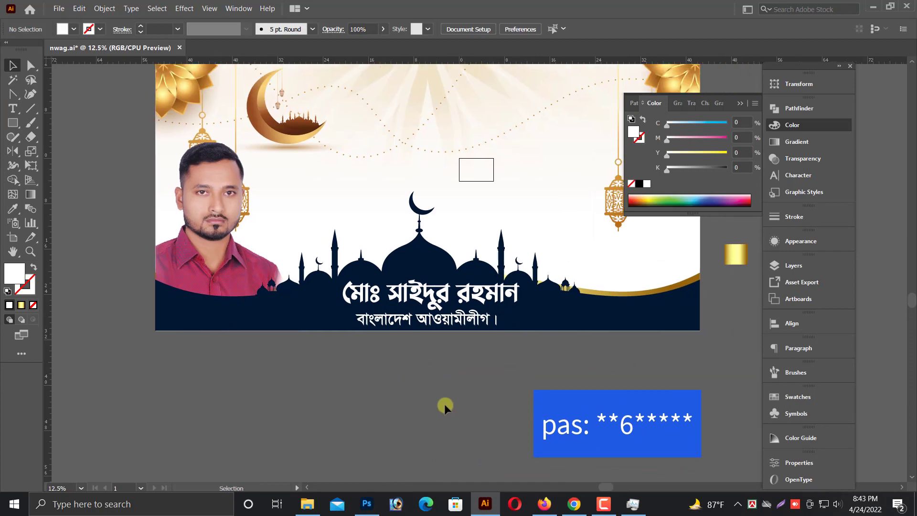
pyautogui.moveTo(466, 308); pyautogui.dragTo(516, 308)
# Reduce the name text further and narrow the party line to match it.
pyautogui.press('v')
pyautogui.click(669, 325)
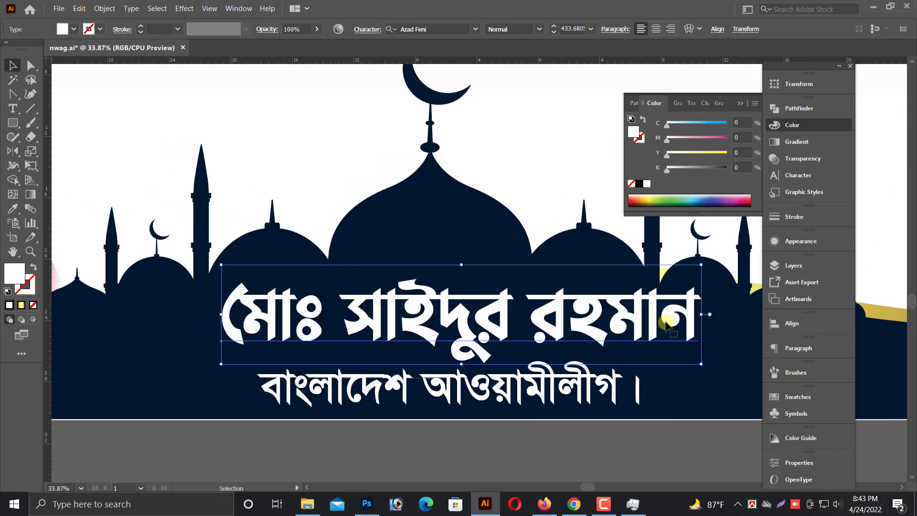
pyautogui.moveTo(700, 315); pyautogui.dragTo(642, 312)
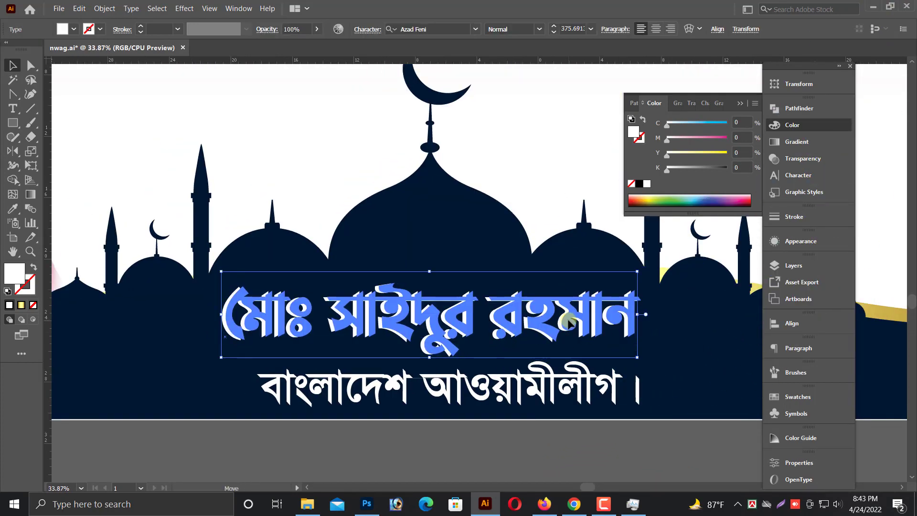
pyautogui.click(549, 399)
pyautogui.moveTo(638, 390); pyautogui.dragTo(599, 390)
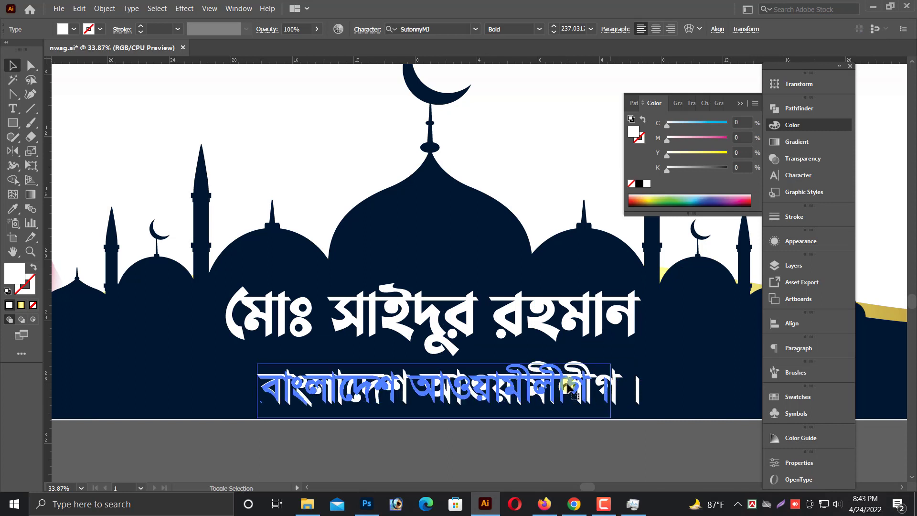
# Make the name orange and place a copy of the party line above it.
pyautogui.click(525, 313)
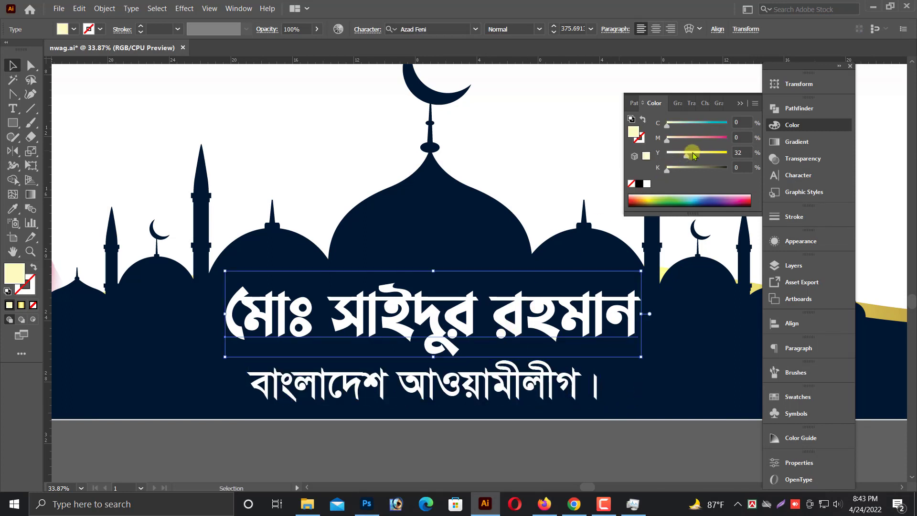
pyautogui.moveTo(693, 156)
pyautogui.mouseDown()
pyautogui.moveTo(727, 153)
pyautogui.moveTo(699, 140)
pyautogui.mouseUp()
pyautogui.scroll(-1, 531, 334)
pyautogui.click(516, 389)
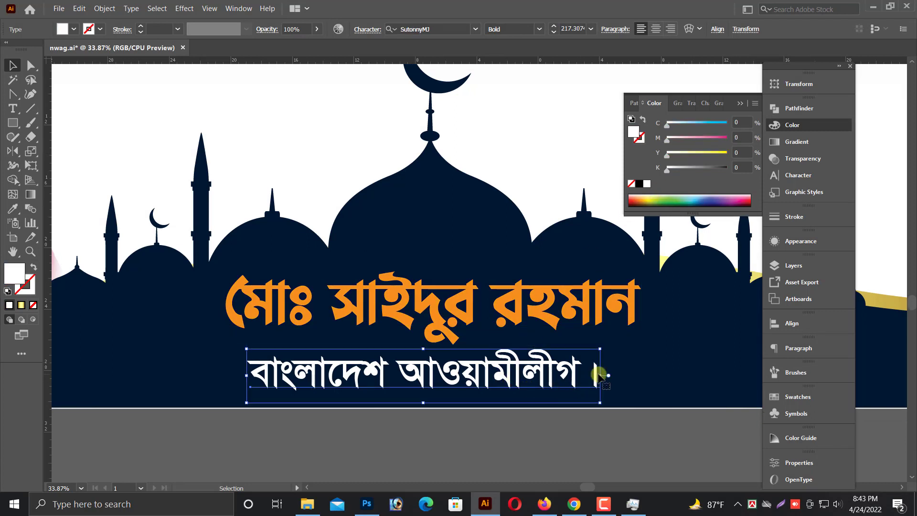
pyautogui.moveTo(494, 378)
pyautogui.mouseDown()
pyautogui.moveTo(492, 241)
pyautogui.moveTo(487, 249)
pyautogui.mouseUp()
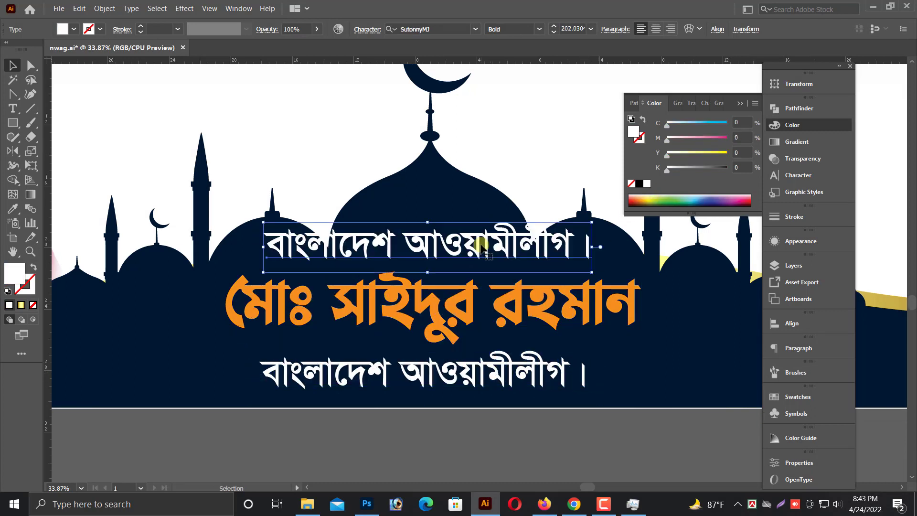
# Replace the copied line's text with সৌজন্যেঃ.
pyautogui.doubleClick(486, 251)
pyautogui.hotkey('ctrl', 'a')
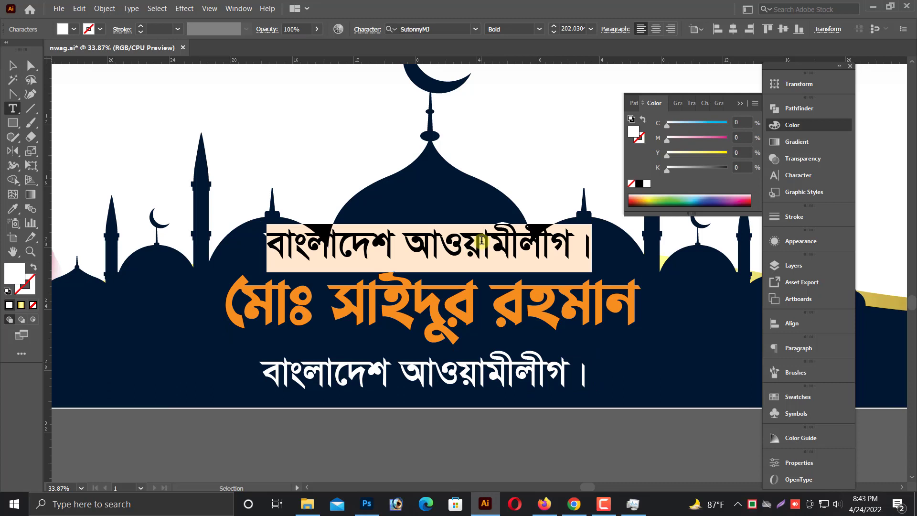
pyautogui.write('সৌজন্যেঃ')
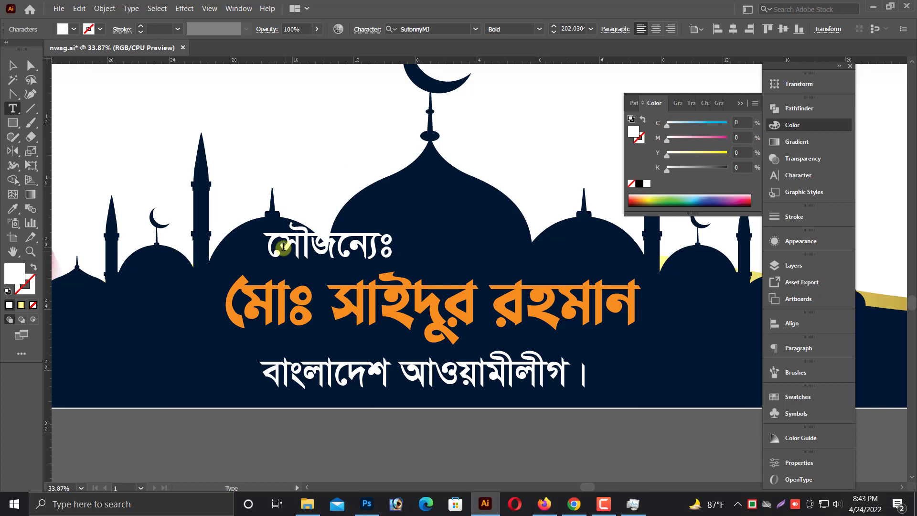
pyautogui.write('ে')
pyautogui.moveTo(283, 244); pyautogui.dragTo(234, 229)
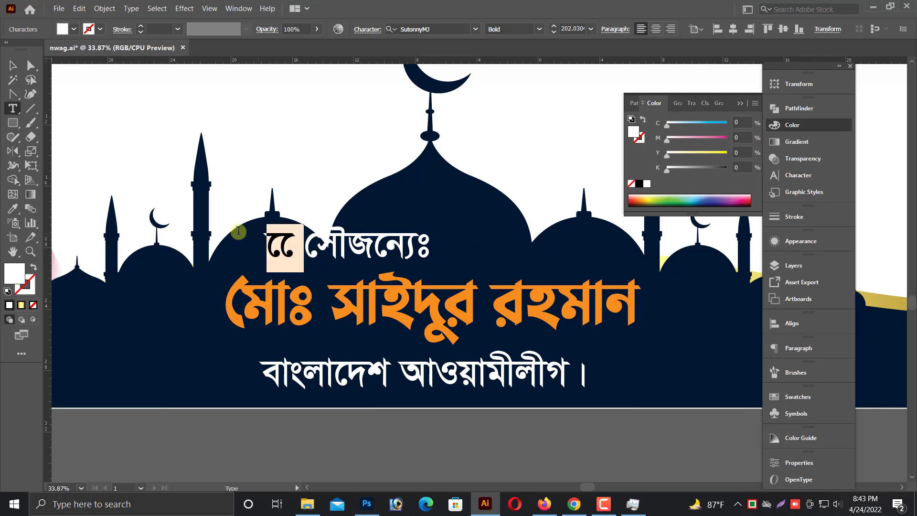
pyautogui.press('BackSpace')
# Centre the সৌজন্যেঃ line above the orange name.
pyautogui.click(13, 65)
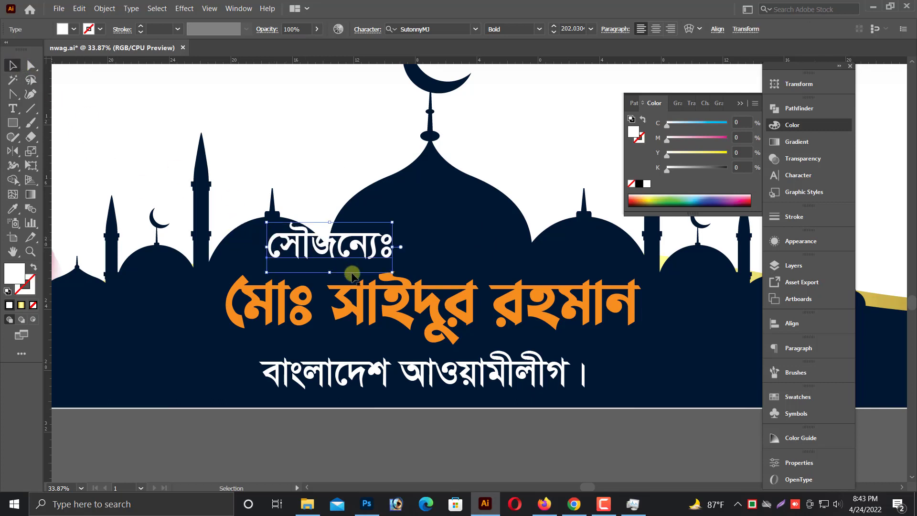
pyautogui.moveTo(396, 248); pyautogui.dragTo(491, 247)
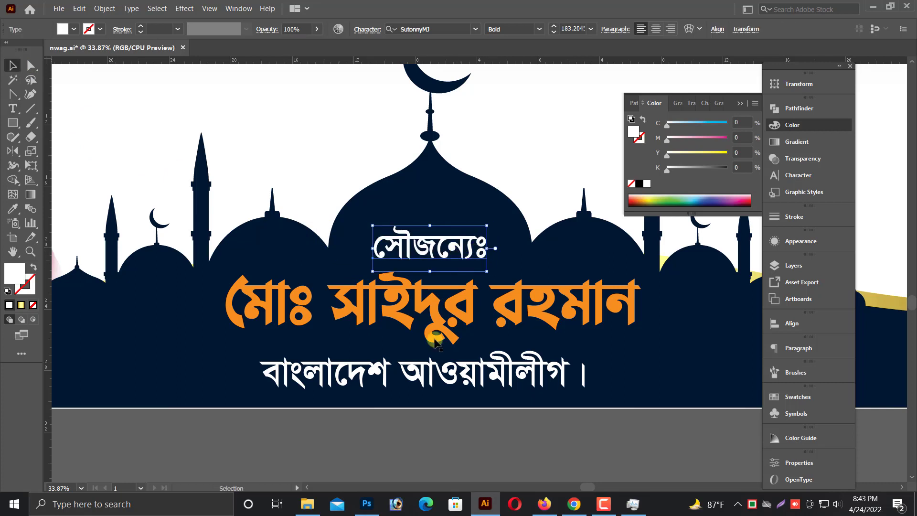
pyautogui.click(405, 426)
pyautogui.hotkey('ctrl', '-')
pyautogui.hotkey('ctrl', '-')
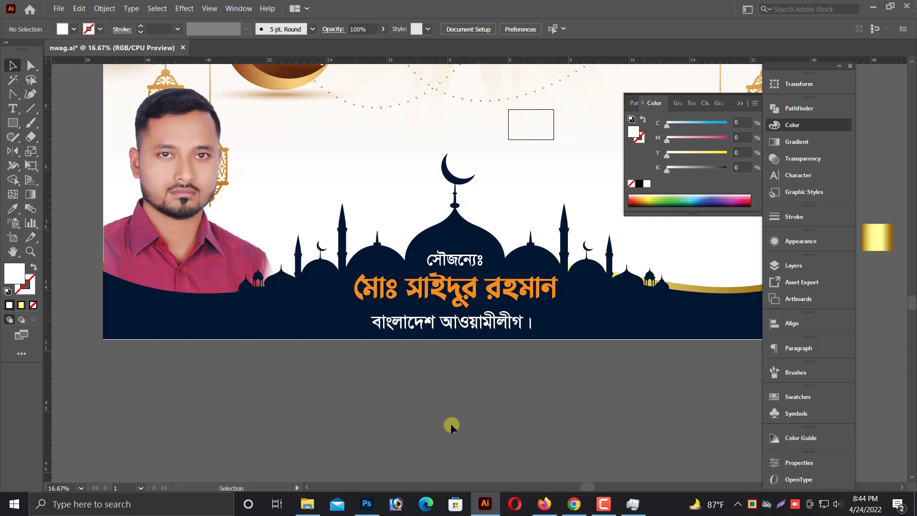
pyautogui.hotkey('ctrl', '-')
# Select all three lines of the Eid greeting on the pasteboard above the artboard.
pyautogui.scroll(2, 412, 411)
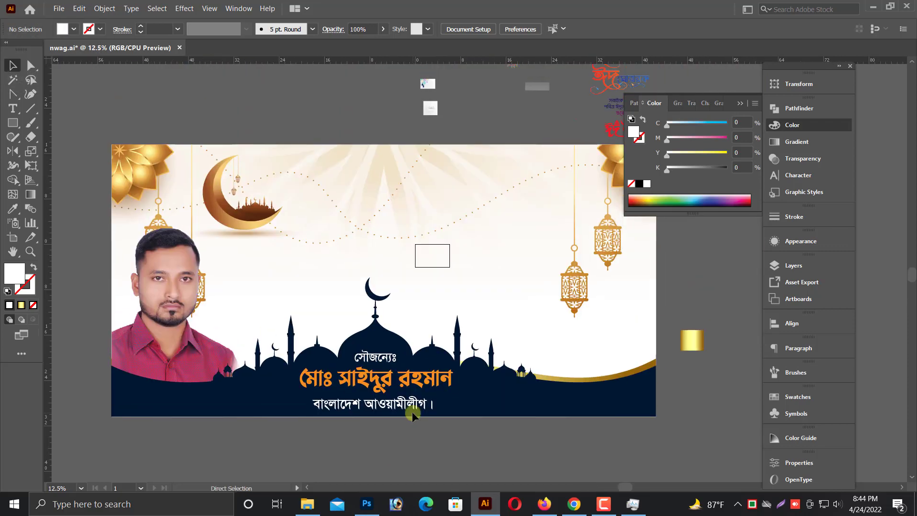
pyautogui.hotkey('ctrl', '-')
pyautogui.scroll(2, 363, 258)
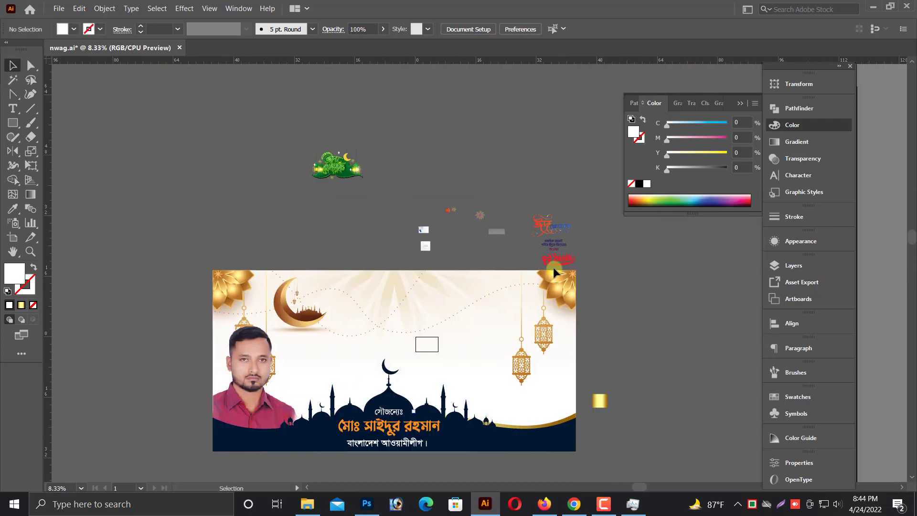
pyautogui.click(552, 244)
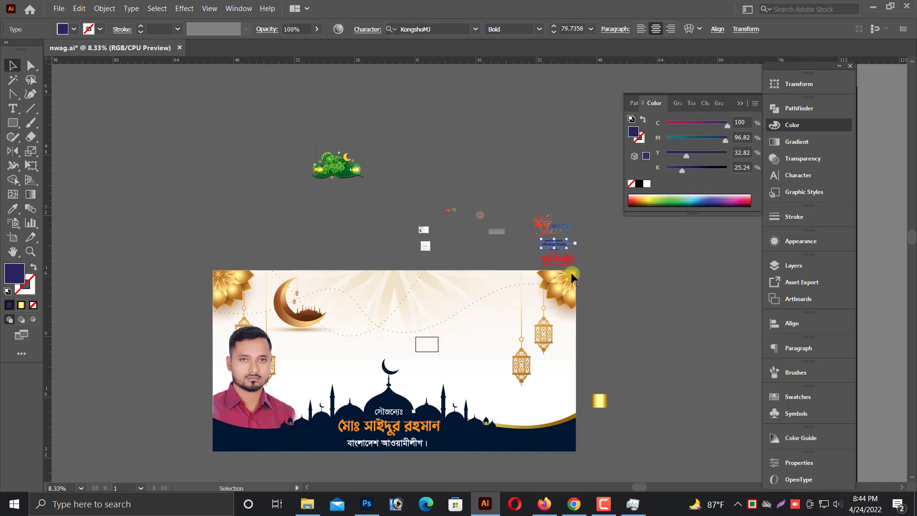
pyautogui.moveTo(562, 248); pyautogui.dragTo(563, 277)
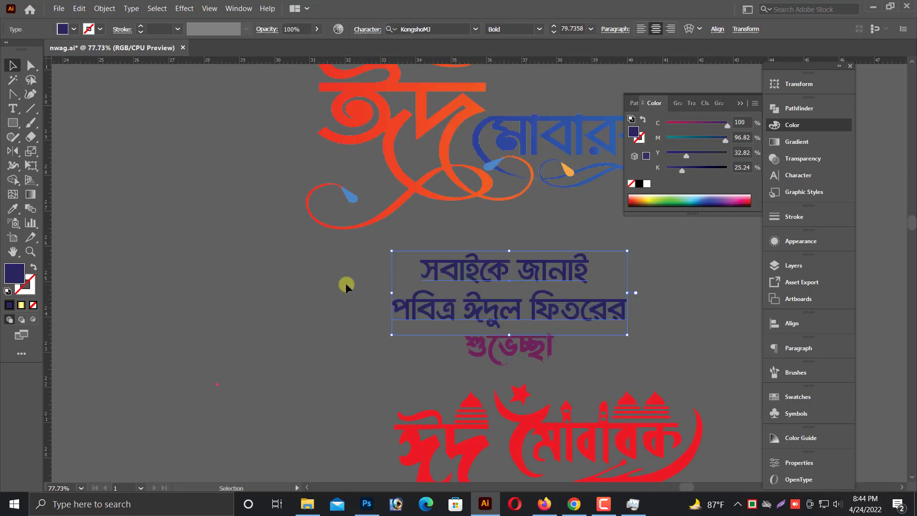
pyautogui.keyDown('shift'); pyautogui.click(567, 354); pyautogui.keyUp('shift')
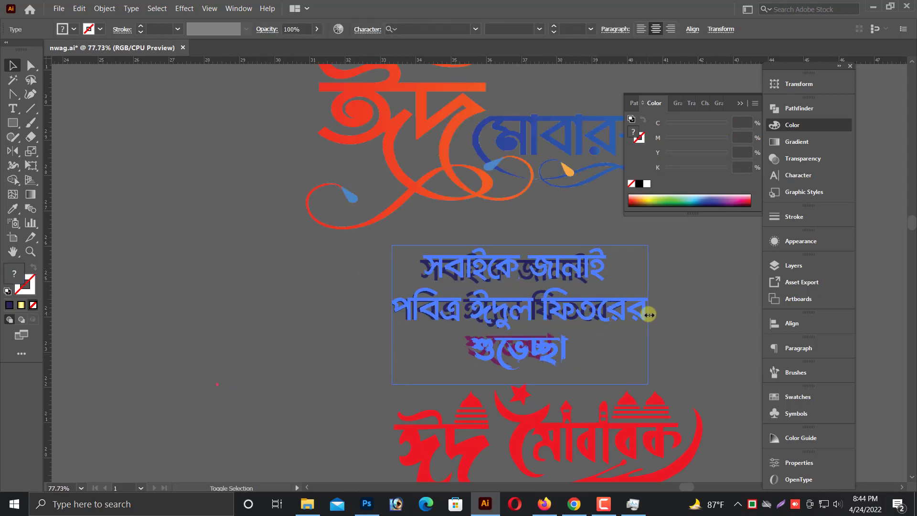
pyautogui.hotkey('ctrl', '-')
pyautogui.hotkey('ctrl', '-')
# Place a copy of the greeting at the banner's top centre, in front of the background.
pyautogui.hotkey('ctrl', '-')
pyautogui.hotkey('ctrl', '-')
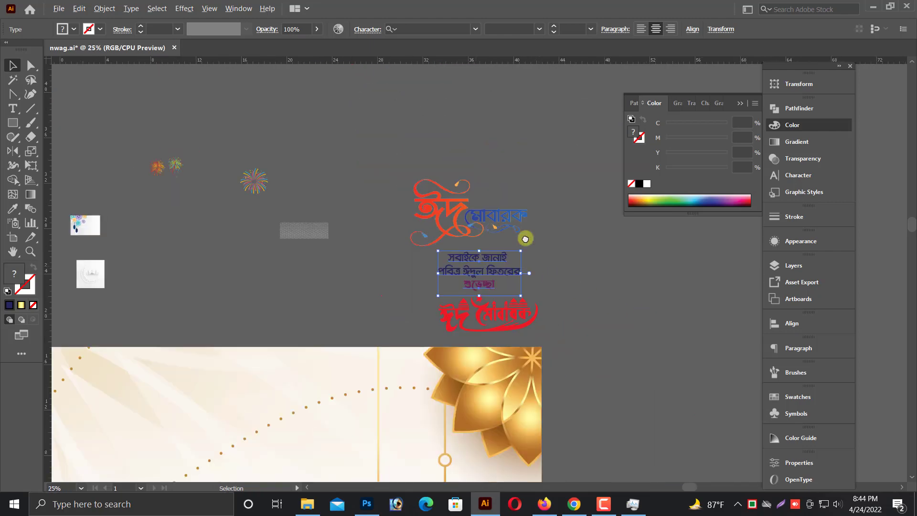
pyautogui.moveTo(526, 239); pyautogui.dragTo(651, 172)
pyautogui.moveTo(586, 206)
pyautogui.mouseDown()
pyautogui.moveTo(227, 367)
pyautogui.moveTo(378, 374)
pyautogui.mouseUp()
pyautogui.hotkey('ctrl', '-')
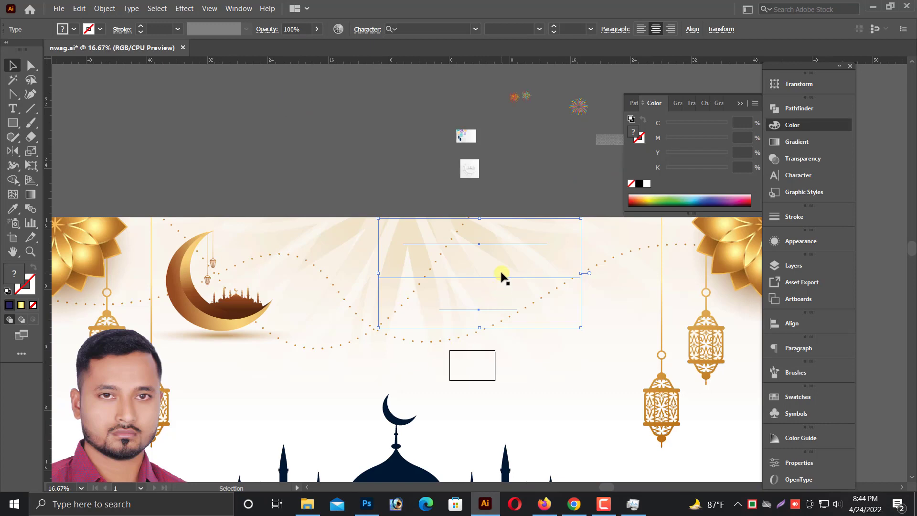
pyautogui.rightClick(501, 276)
pyautogui.moveTo(545, 220)
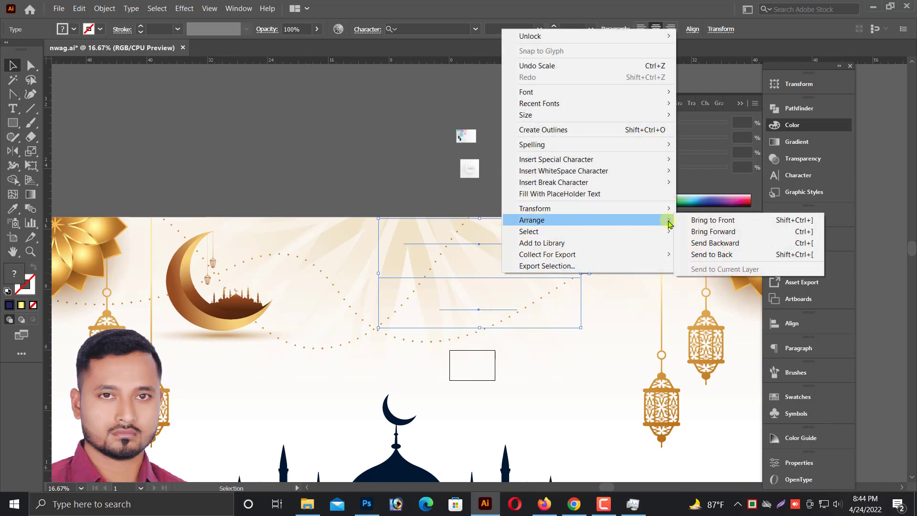
pyautogui.click(701, 220)
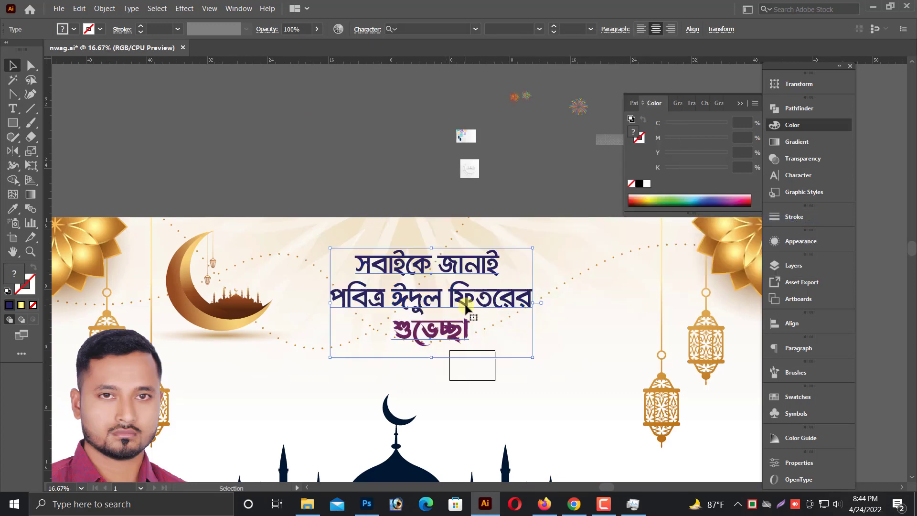
# Widen the greeting text box slightly and re-centre the view on the banner.
pyautogui.moveTo(544, 302); pyautogui.dragTo(565, 302)
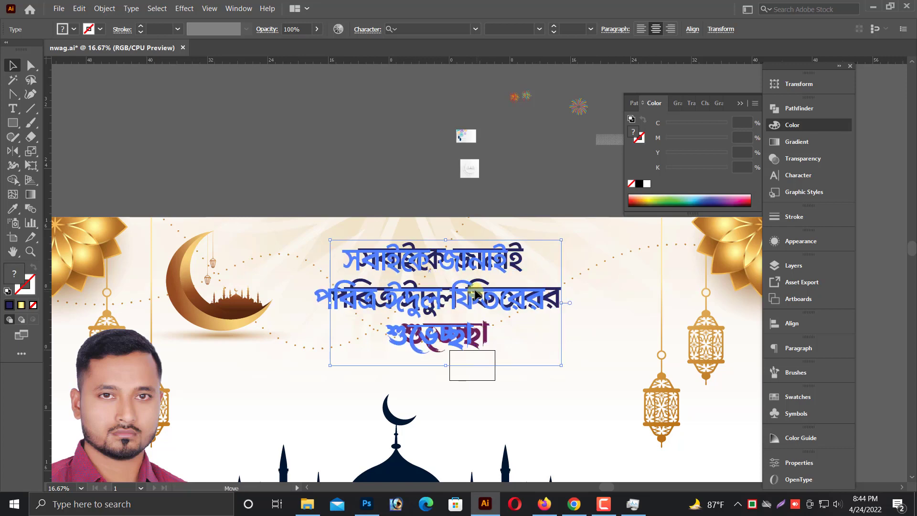
pyautogui.hotkey('ctrl', '-')
pyautogui.moveTo(526, 359); pyautogui.dragTo(432, 325)
pyautogui.hotkey('alt', 'space')
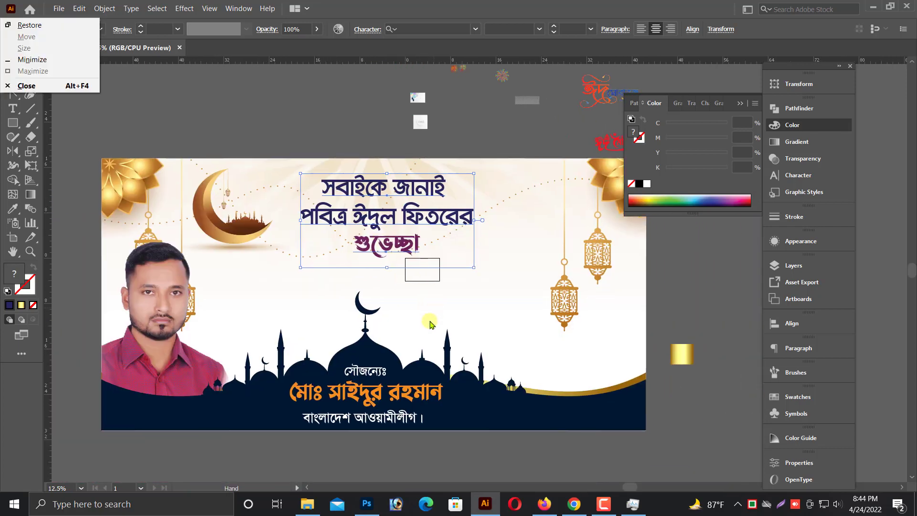
pyautogui.click(383, 436)
pyautogui.hotkey('ctrl', '-')
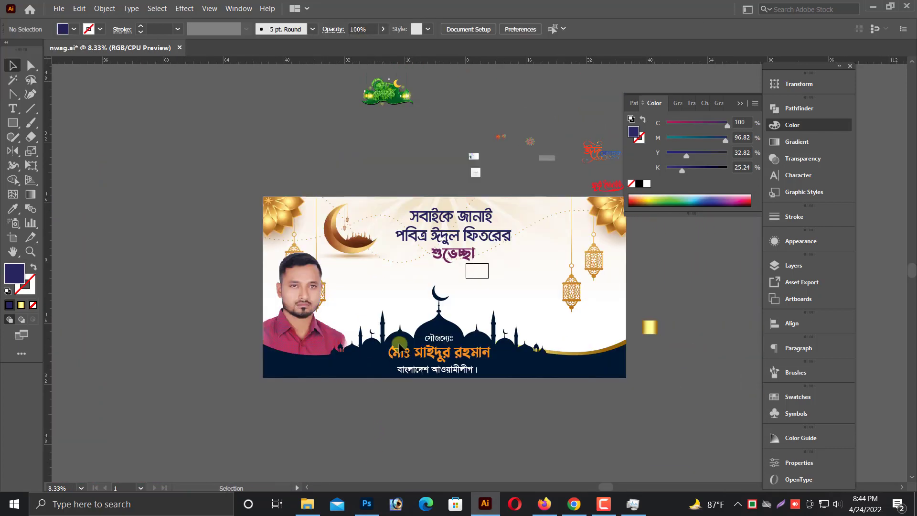
# Enlarge the whole three-line greeting from its centre.
pyautogui.scroll(5, 443, 188)
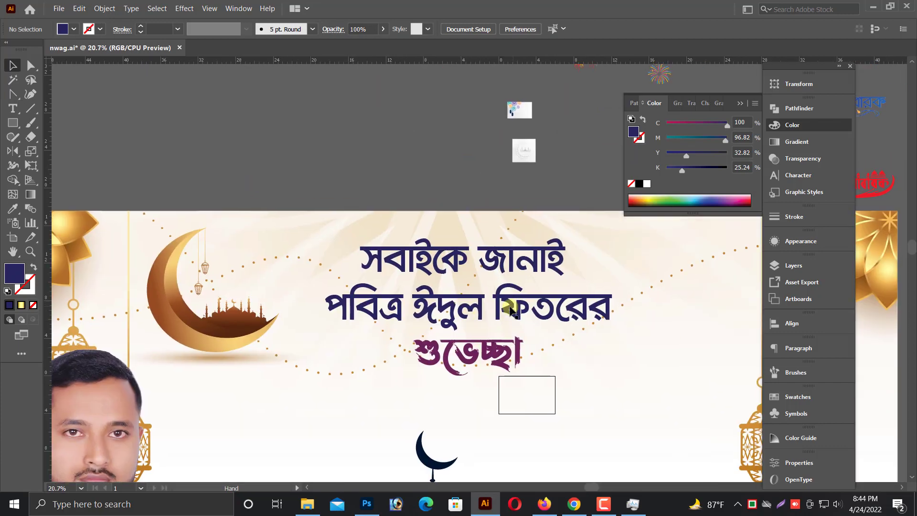
pyautogui.click(497, 306)
pyautogui.keyDown('shift'); pyautogui.click(506, 343); pyautogui.keyUp('shift')
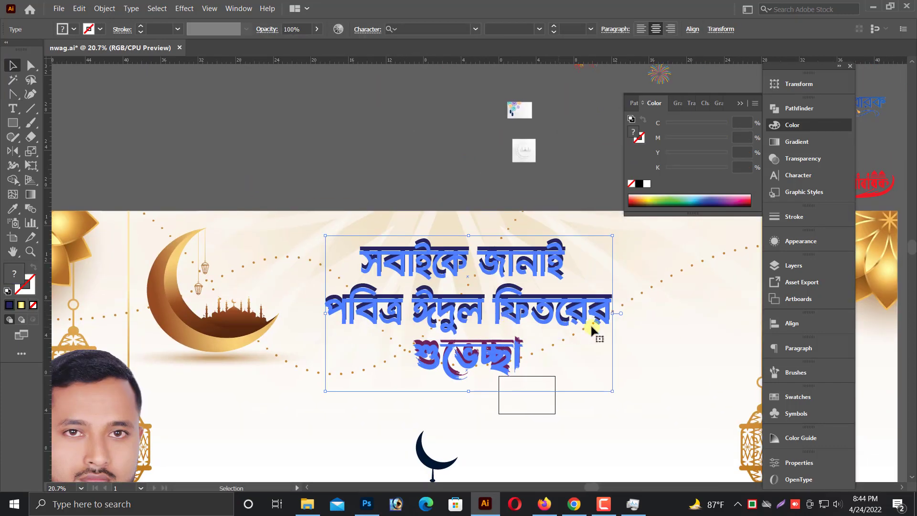
pyautogui.moveTo(618, 319); pyautogui.dragTo(627, 321)
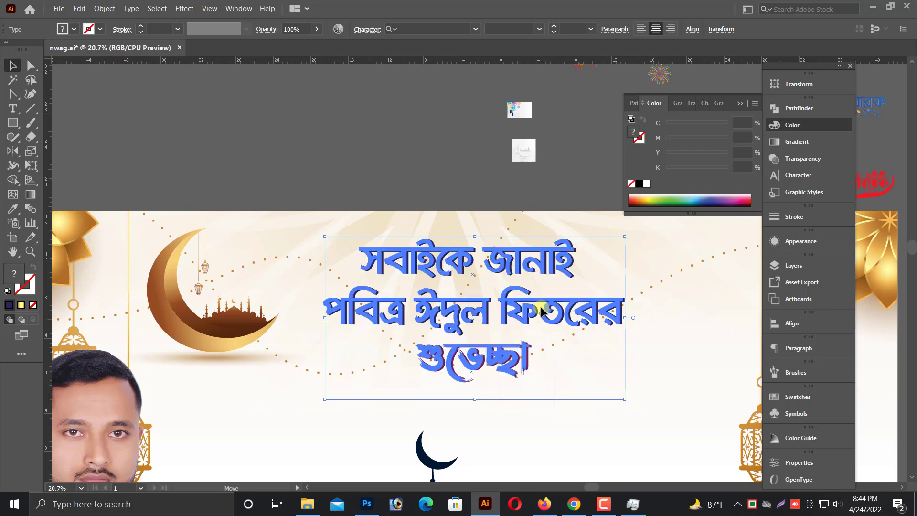
pyautogui.hscroll(3, 568, 375)
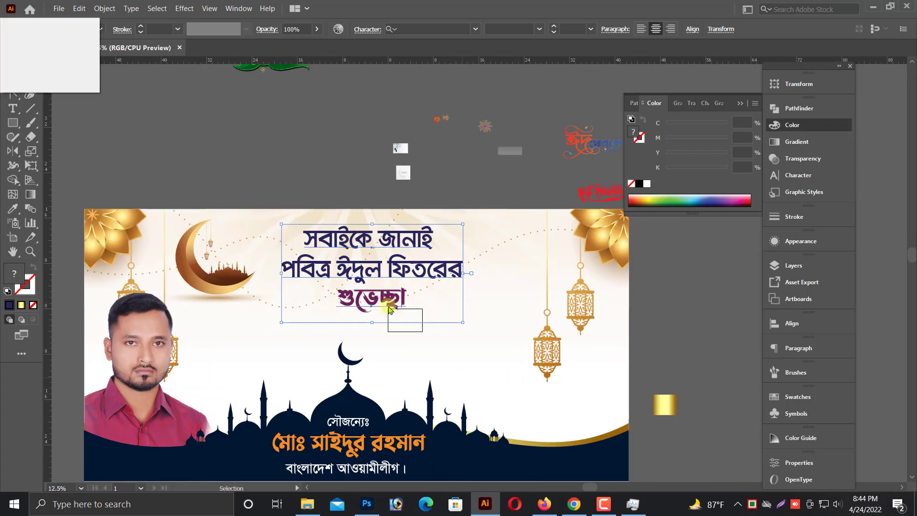
pyautogui.click(361, 319)
pyautogui.scroll(3, 579, 297)
# Move the green Eid Mubarak artwork onto the banner, in front of everything.
pyautogui.scroll(1, 575, 276)
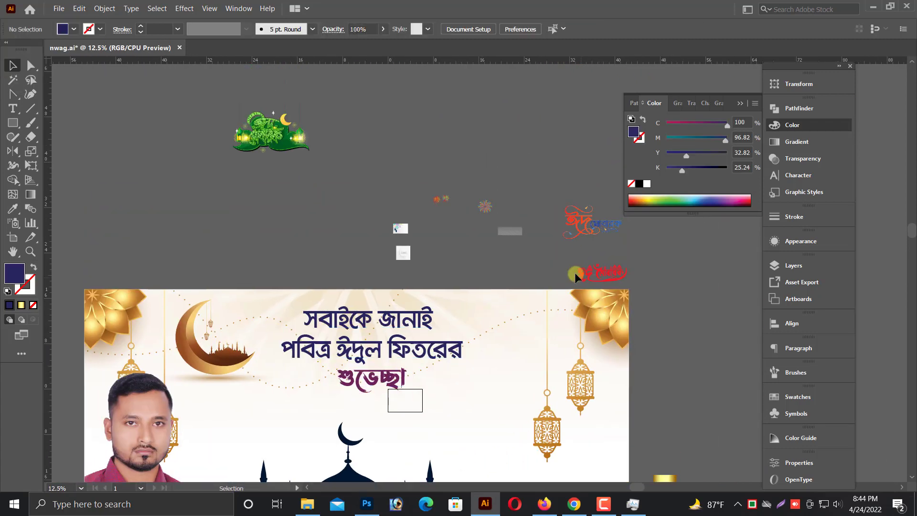
pyautogui.click(270, 136)
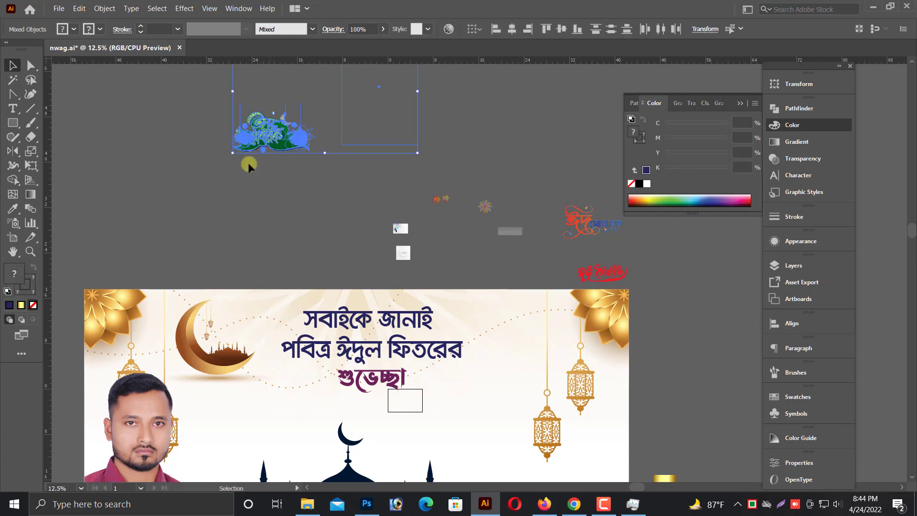
pyautogui.click(213, 144)
pyautogui.moveTo(299, 153); pyautogui.dragTo(465, 477)
pyautogui.rightClick(455, 431)
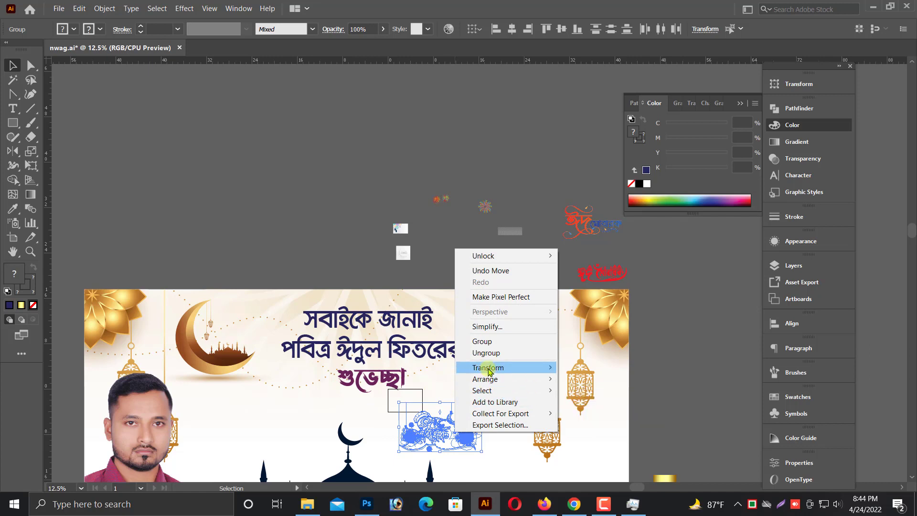
pyautogui.moveTo(485, 379)
pyautogui.click(583, 378)
# Scale up the Eid Mubarak artwork, group its pieces and shift it left.
pyautogui.scroll(-1, 494, 413)
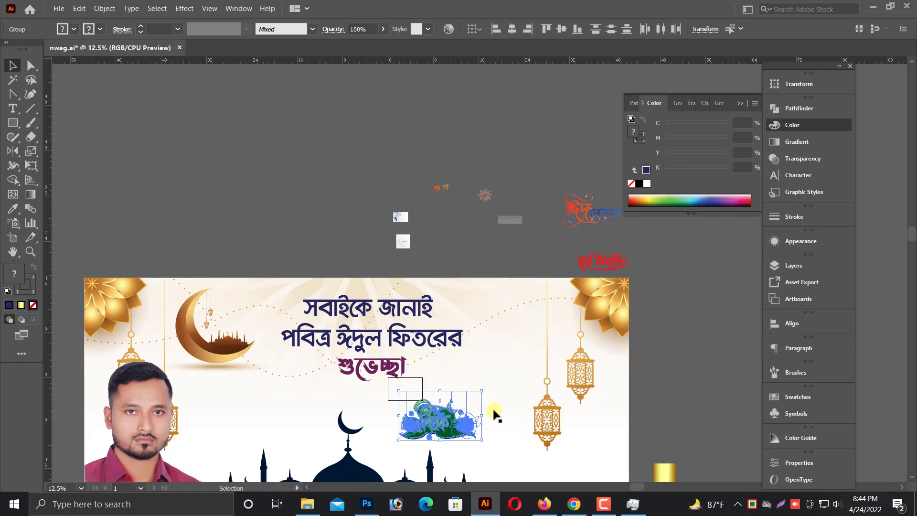
pyautogui.moveTo(483, 416); pyautogui.dragTo(529, 415)
pyautogui.rightClick(462, 414)
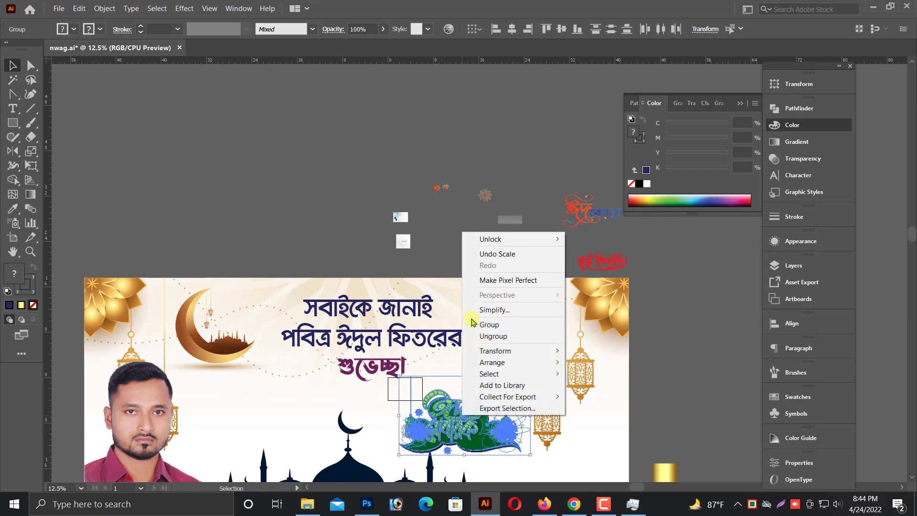
pyautogui.click(497, 325)
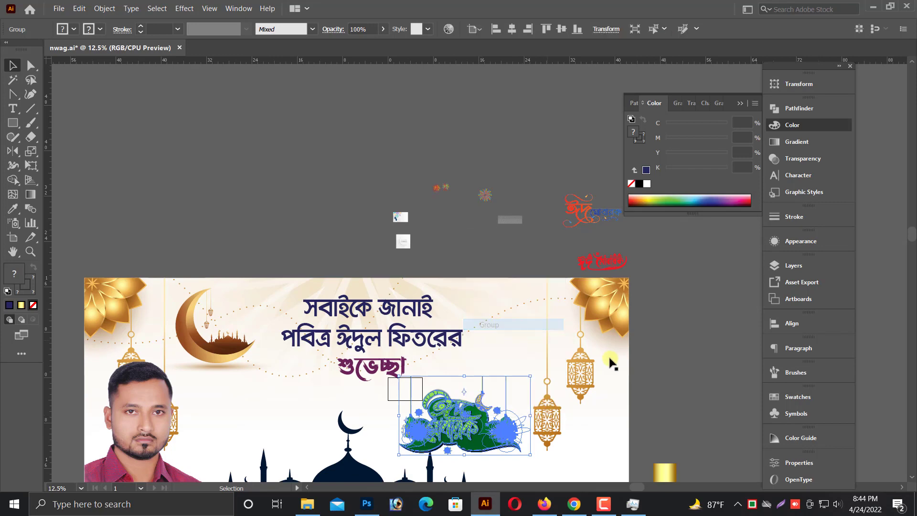
pyautogui.click(572, 410)
pyautogui.scroll(3, 569, 406)
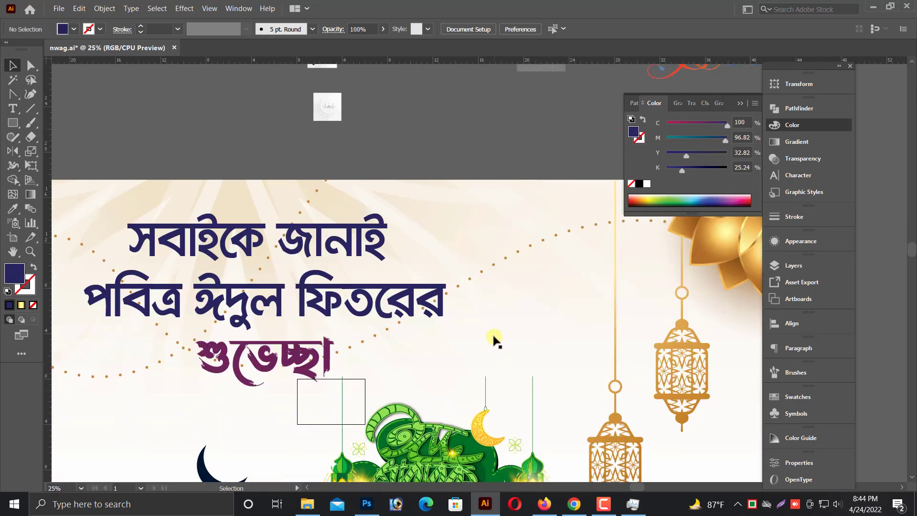
pyautogui.moveTo(401, 401); pyautogui.dragTo(309, 398)
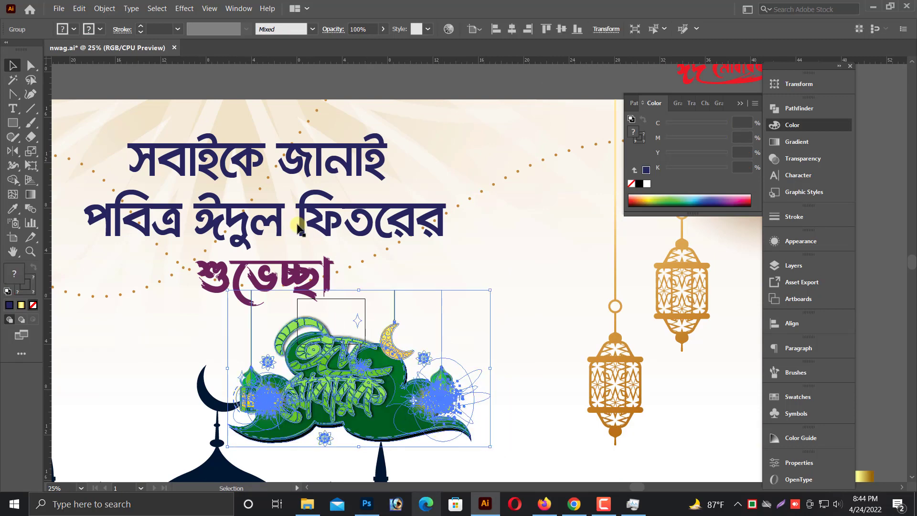
# Shrink the two-line Bengali headline together with its শুভেচ্ছা line.
pyautogui.moveTo(358, 369); pyautogui.dragTo(387, 261)
pyautogui.scroll(2, 387, 262)
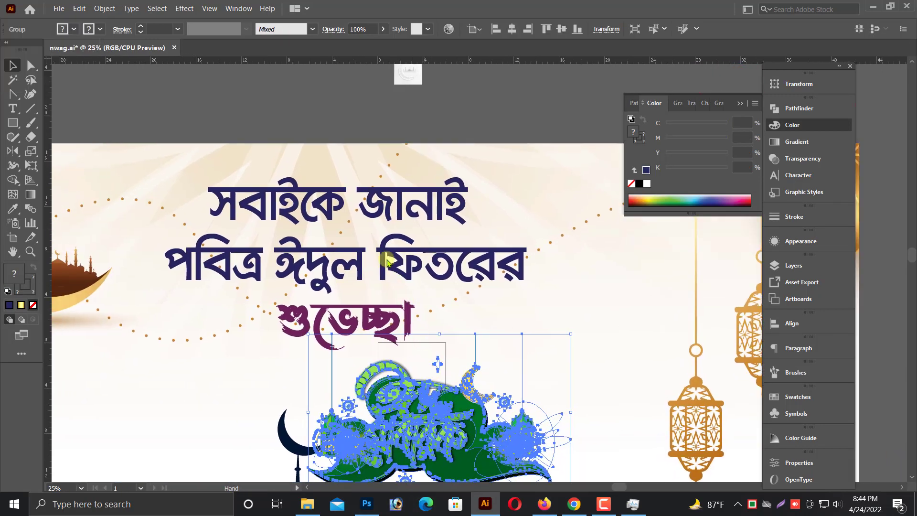
pyautogui.click(370, 327)
pyautogui.scroll(-1, 374, 330)
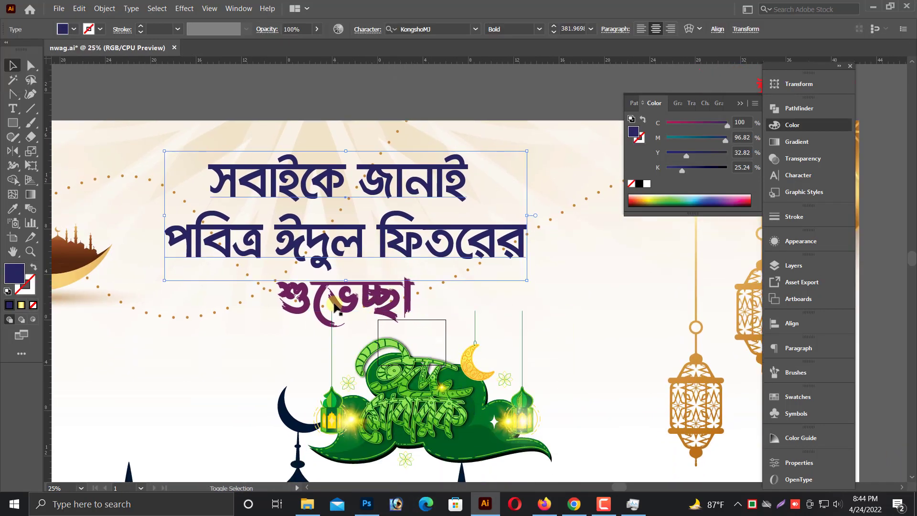
pyautogui.keyDown('shift'); pyautogui.click(349, 326); pyautogui.keyUp('shift')
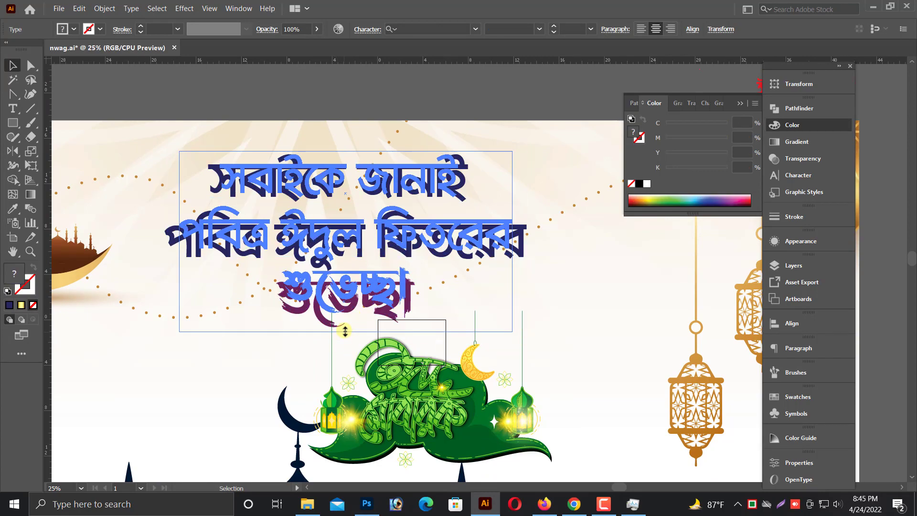
pyautogui.moveTo(344, 347); pyautogui.dragTo(345, 317)
# Position the Eid Mubarak group below the headline and enlarge it.
pyautogui.scroll(-1, 409, 373)
pyautogui.moveTo(409, 374); pyautogui.dragTo(525, 323)
pyautogui.hotkey('ctrl', '-')
pyautogui.hotkey('ctrl', '-')
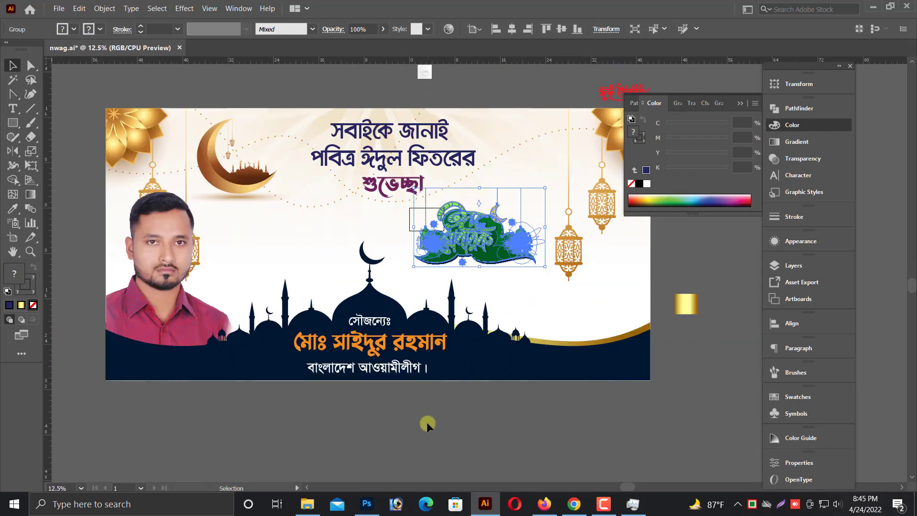
pyautogui.click(426, 422)
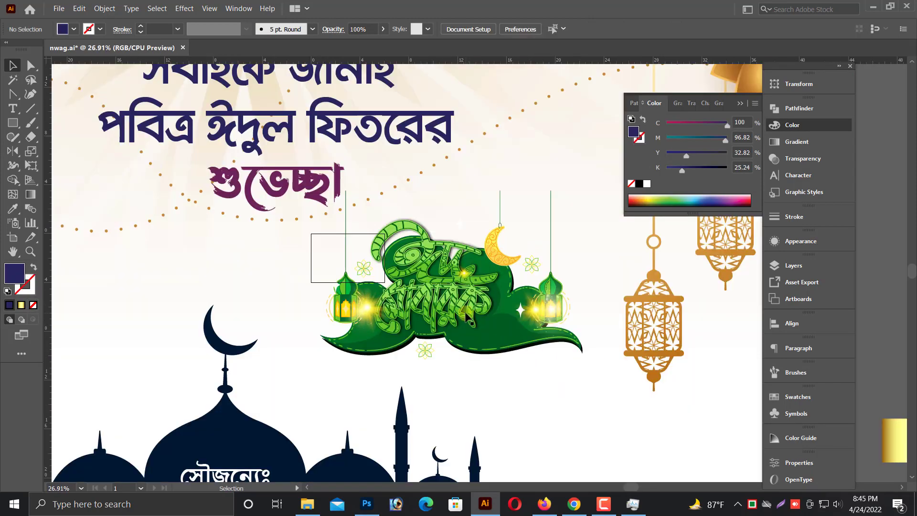
pyautogui.moveTo(485, 373); pyautogui.dragTo(560, 372)
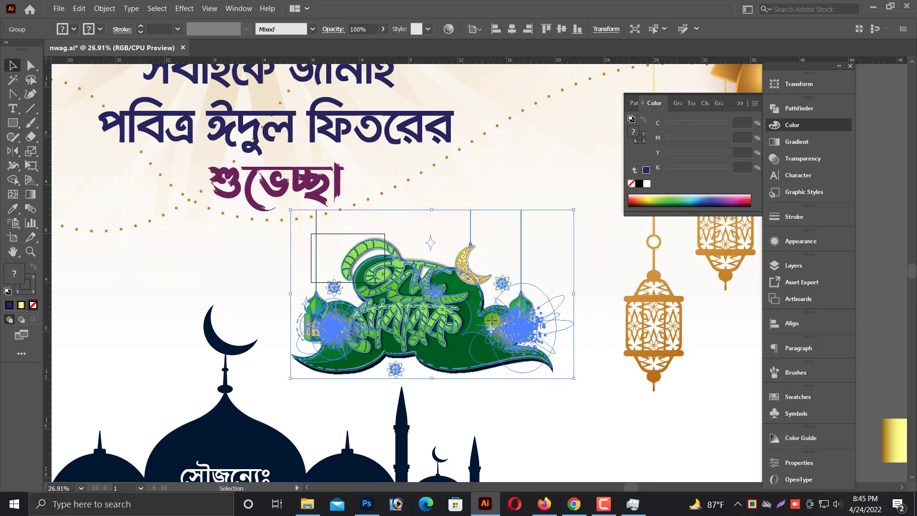
pyautogui.moveTo(573, 294); pyautogui.dragTo(603, 286)
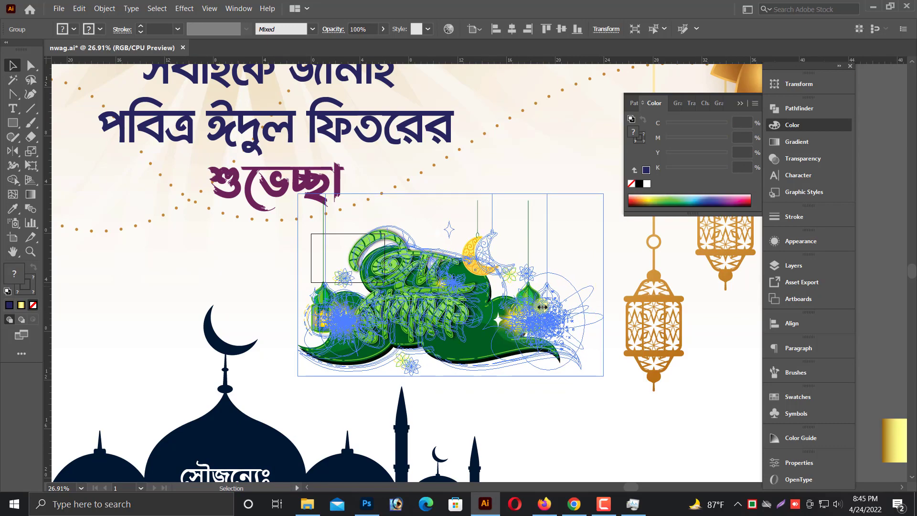
pyautogui.click(489, 396)
# Move the crescent moon group lower on the banner.
pyautogui.hotkey('ctrl', '-')
pyautogui.hotkey('ctrl', '-')
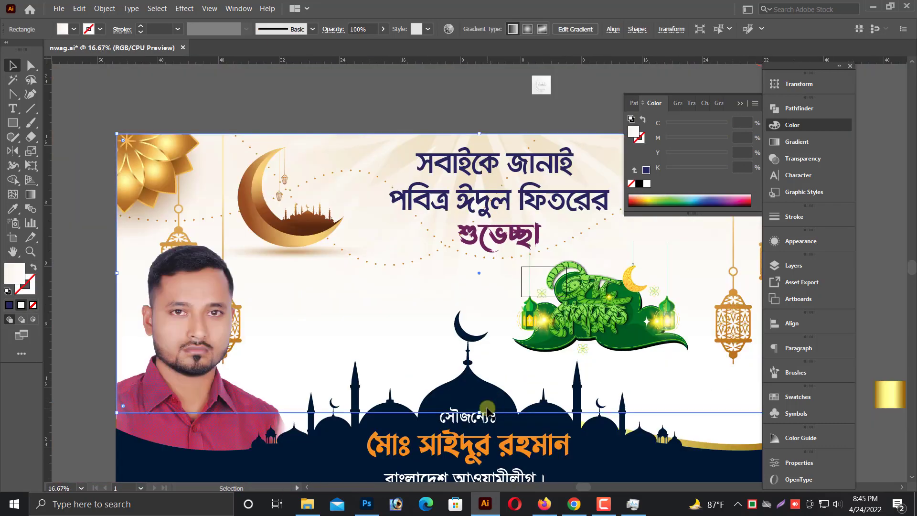
pyautogui.hotkey('ctrl', 'shift', 'a')
pyautogui.hotkey('ctrl', '-')
pyautogui.hscroll(3, 430, 334)
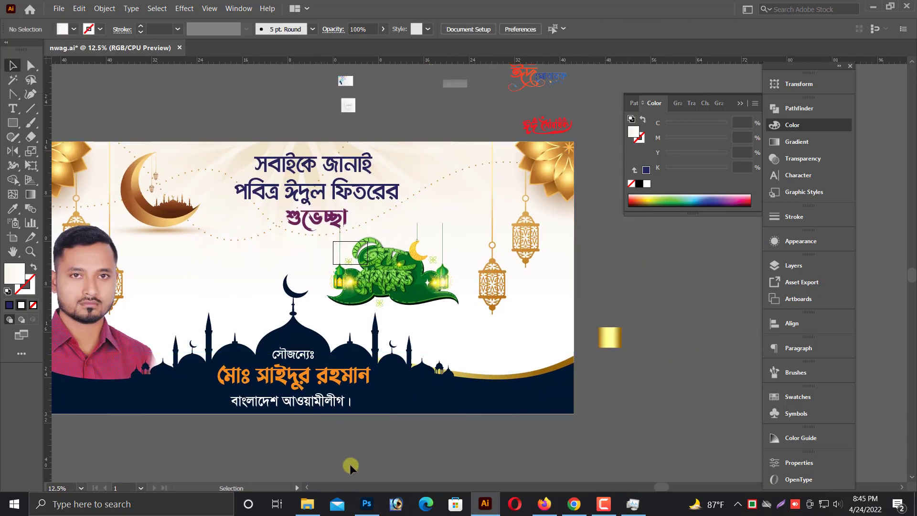
pyautogui.scroll(1, 308, 437)
pyautogui.hscroll(-1, 308, 437)
pyautogui.moveTo(203, 248)
pyautogui.mouseDown()
pyautogui.moveTo(262, 331)
pyautogui.moveTo(226, 306)
pyautogui.mouseUp()
pyautogui.scroll(-1, 245, 442)
pyautogui.click(264, 457)
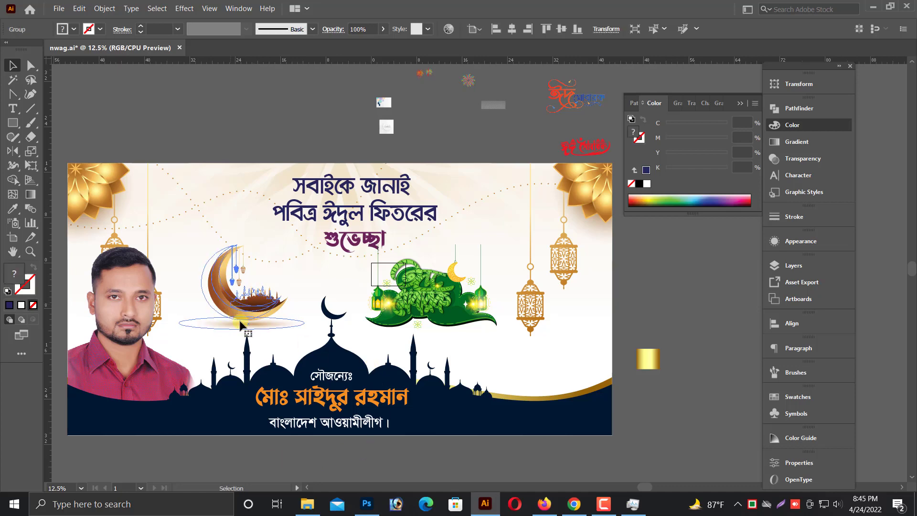
pyautogui.click(259, 451)
pyautogui.moveTo(432, 338); pyautogui.dragTo(448, 358)
# Shift the Eid Mubarak group slightly left.
pyautogui.click(448, 325)
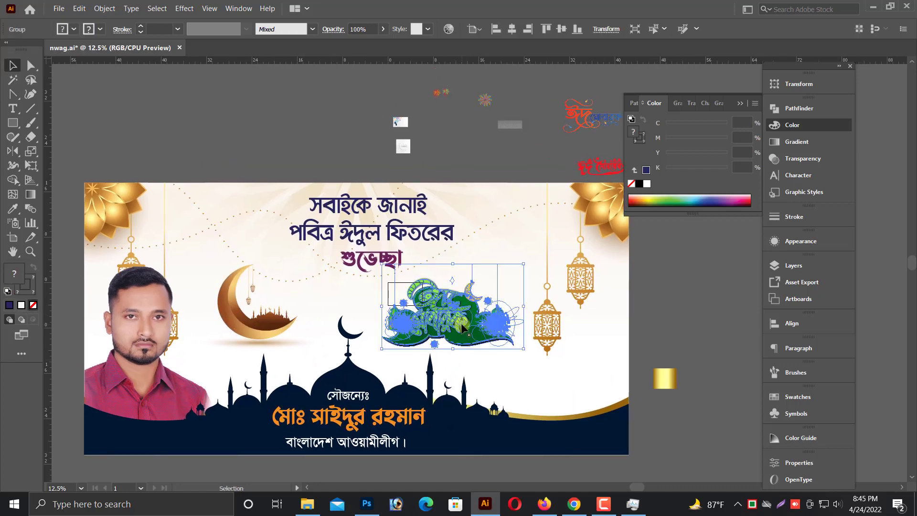
pyautogui.moveTo(462, 328); pyautogui.dragTo(454, 328)
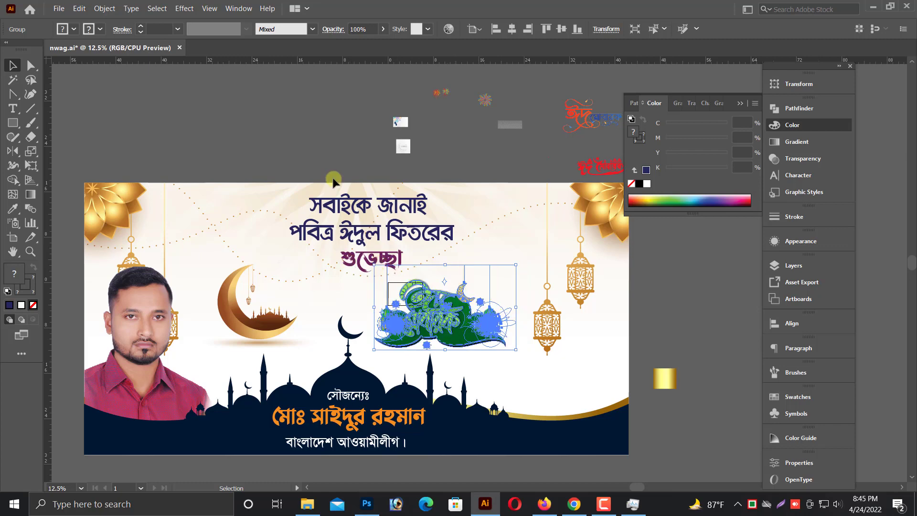
pyautogui.click(301, 161)
# Narrow the two-line Bengali headline and reposition it with its শুভেচ্ছা line.
pyautogui.moveTo(265, 186); pyautogui.dragTo(447, 320)
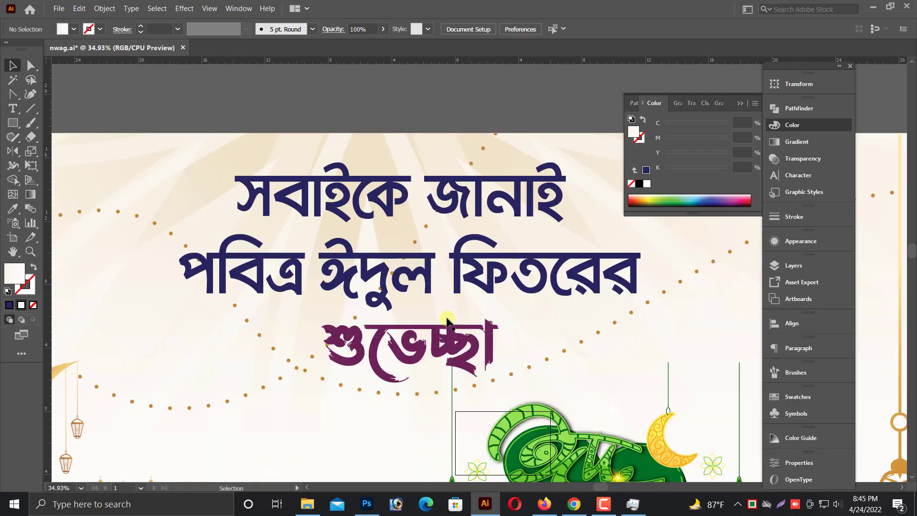
pyautogui.click(456, 267)
pyautogui.moveTo(640, 242); pyautogui.dragTo(624, 242)
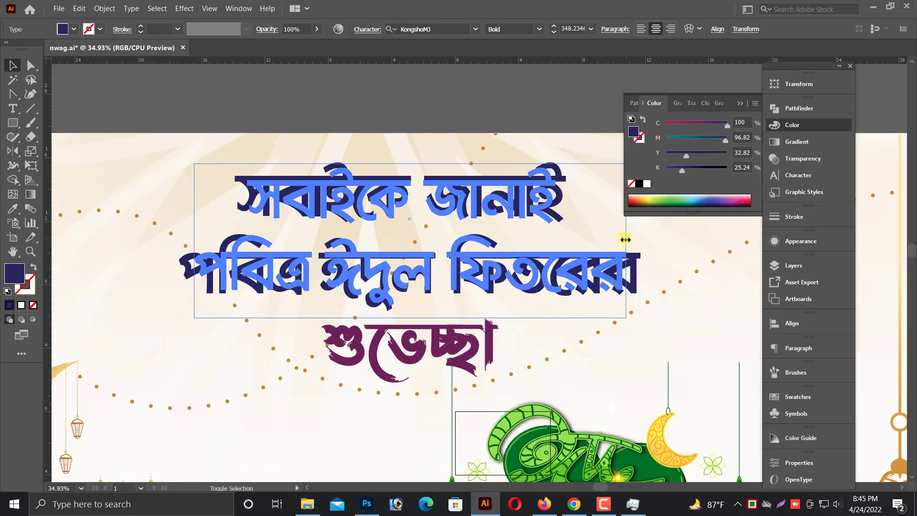
pyautogui.keyDown('shift'); pyautogui.click(447, 346); pyautogui.keyUp('shift')
pyautogui.moveTo(456, 290)
pyautogui.mouseDown()
pyautogui.moveTo(454, 282)
pyautogui.moveTo(454, 302)
pyautogui.mouseUp()
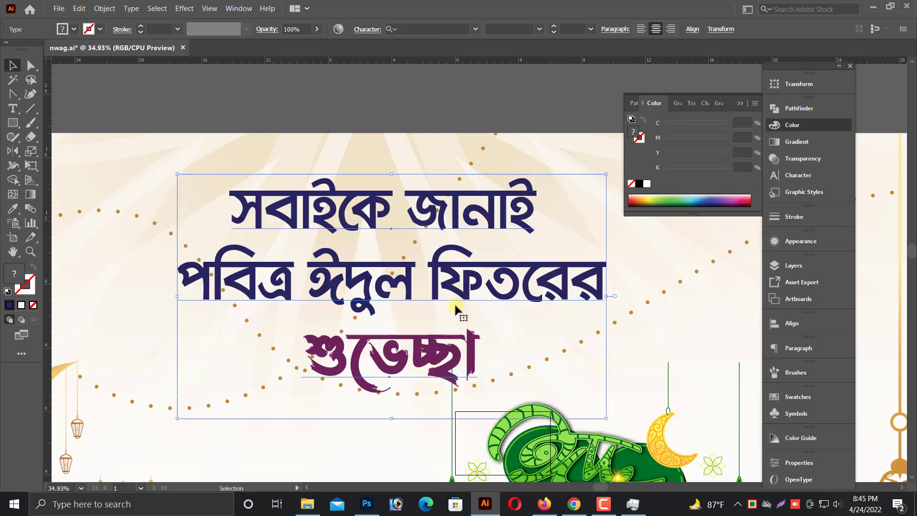
pyautogui.scroll(2, 342, 188)
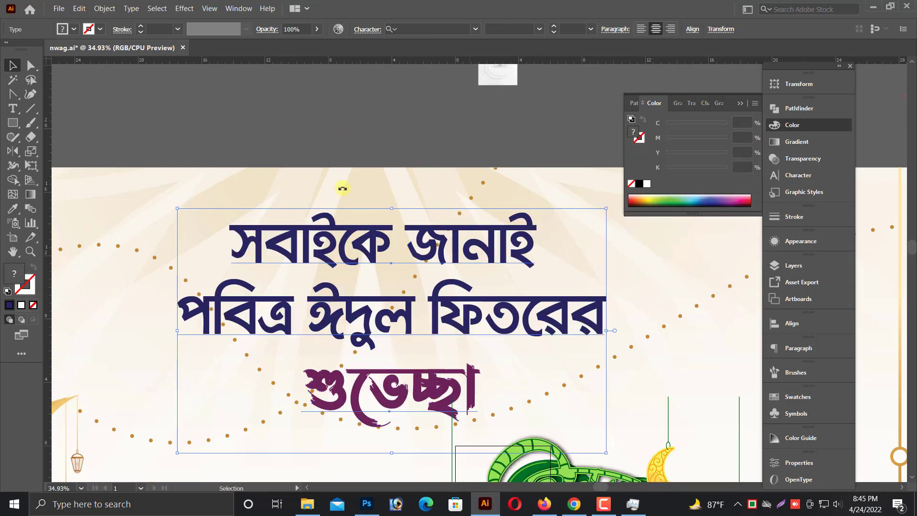
# Copy the headline text, paste a copy exactly on top, and hide that copy.
pyautogui.click(78, 8)
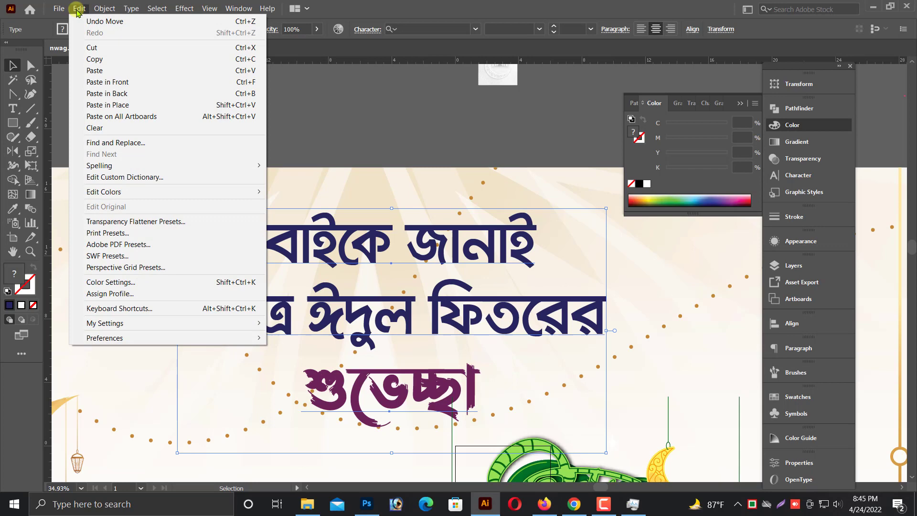
pyautogui.click(93, 58)
pyautogui.click(79, 8)
pyautogui.click(106, 82)
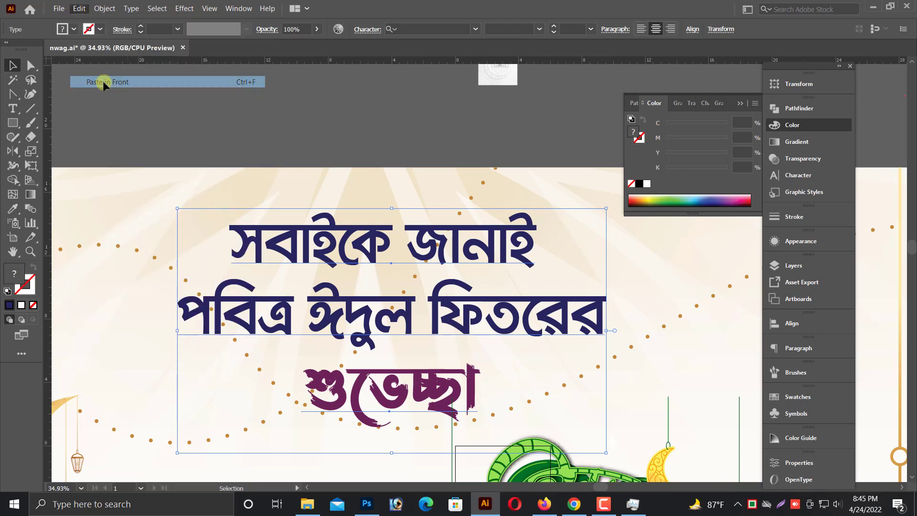
pyautogui.click(105, 8)
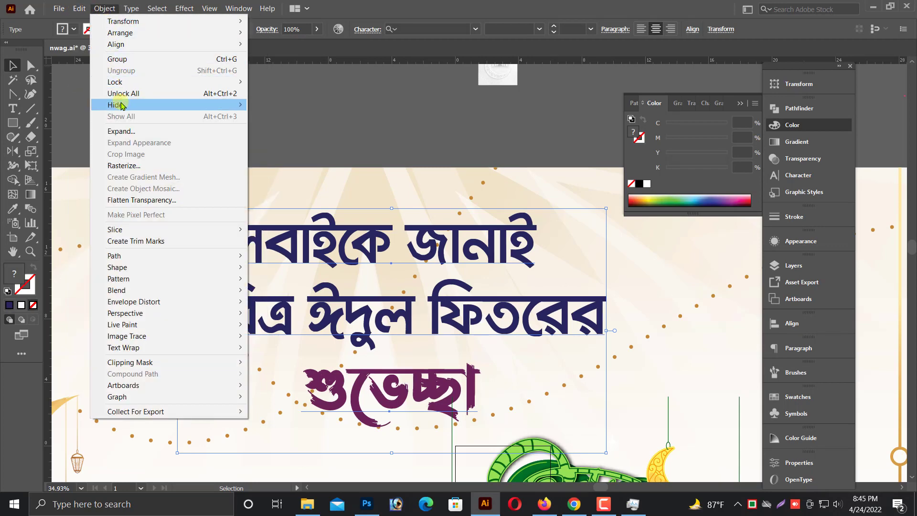
pyautogui.moveTo(116, 104)
pyautogui.click(267, 105)
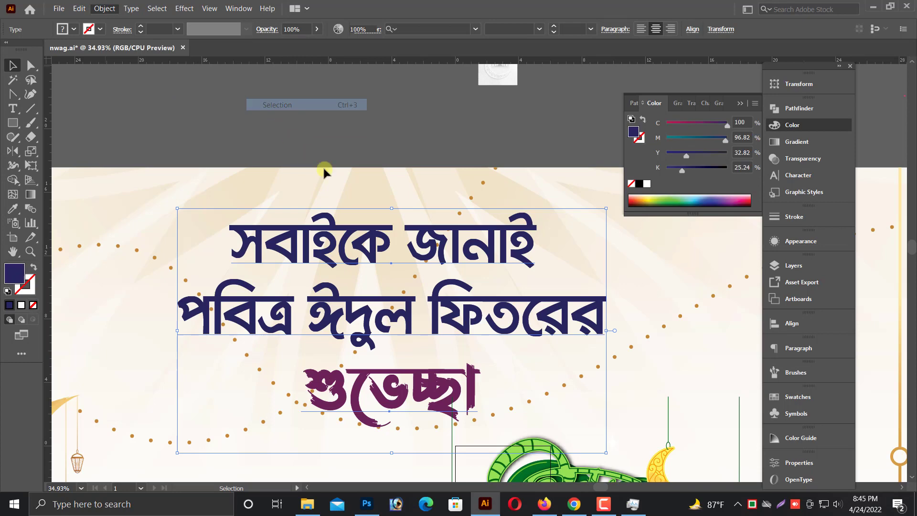
# Give the original headline text an 11 pt stroke, thickened further, with round corners.
pyautogui.click(362, 244)
pyautogui.keyDown('shift'); pyautogui.click(402, 413); pyautogui.keyUp('shift')
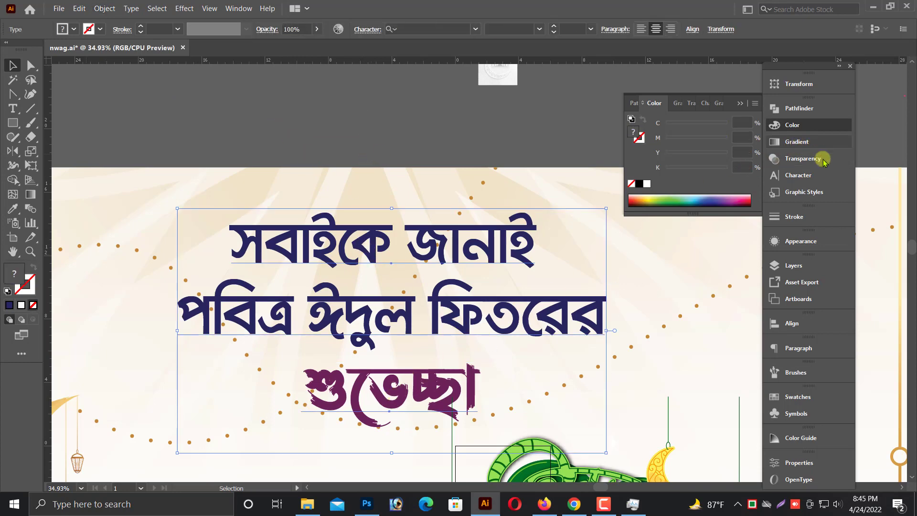
pyautogui.click(812, 218)
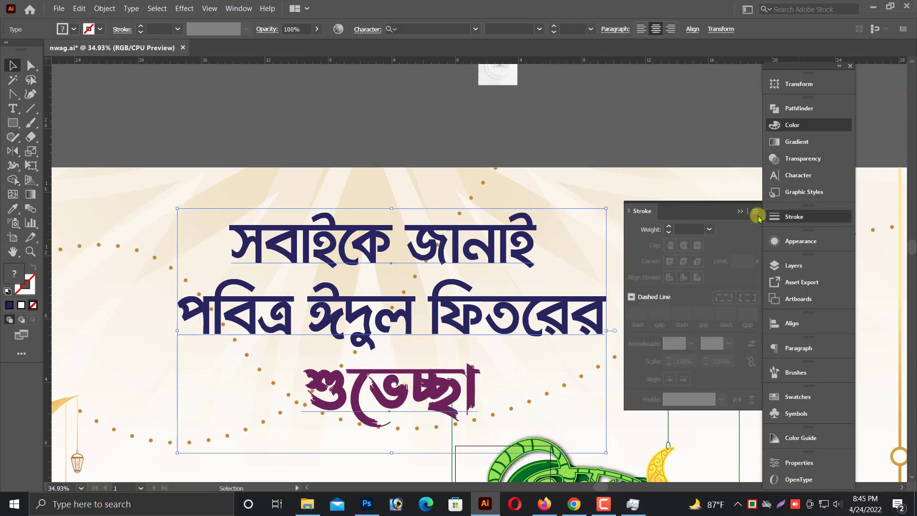
pyautogui.write('11')
pyautogui.press('Return')
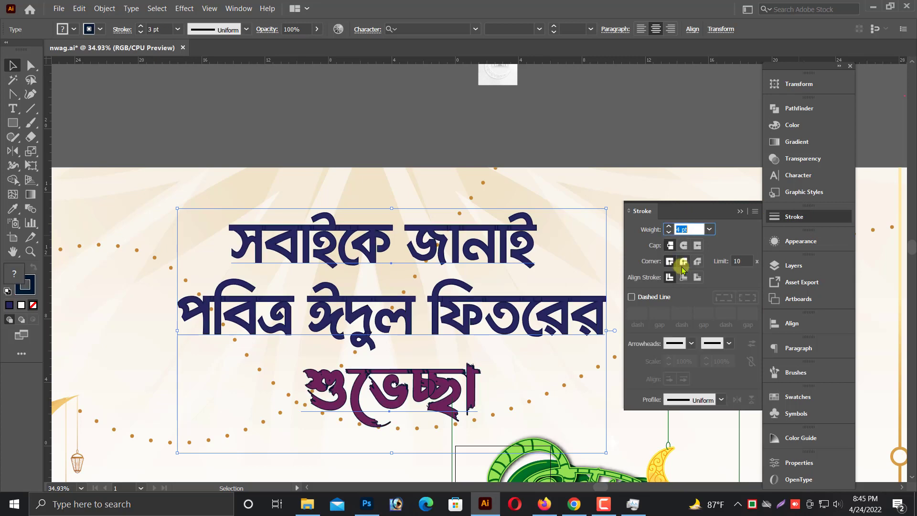
pyautogui.press('Up')
pyautogui.press('Up')
pyautogui.press('Up')
pyautogui.press('Up')
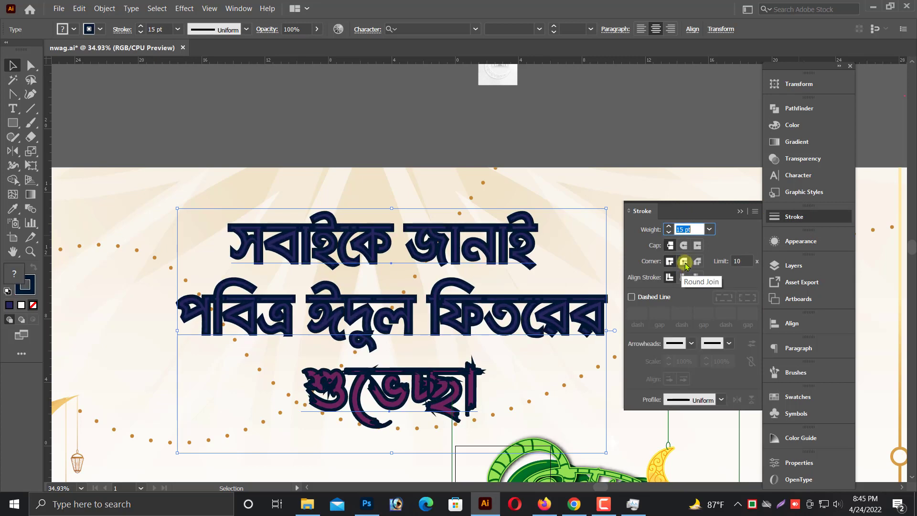
pyautogui.press('Up')
pyautogui.press('Up')
pyautogui.press('Up')
pyautogui.press('Up')
pyautogui.press('Up')
pyautogui.click(683, 263)
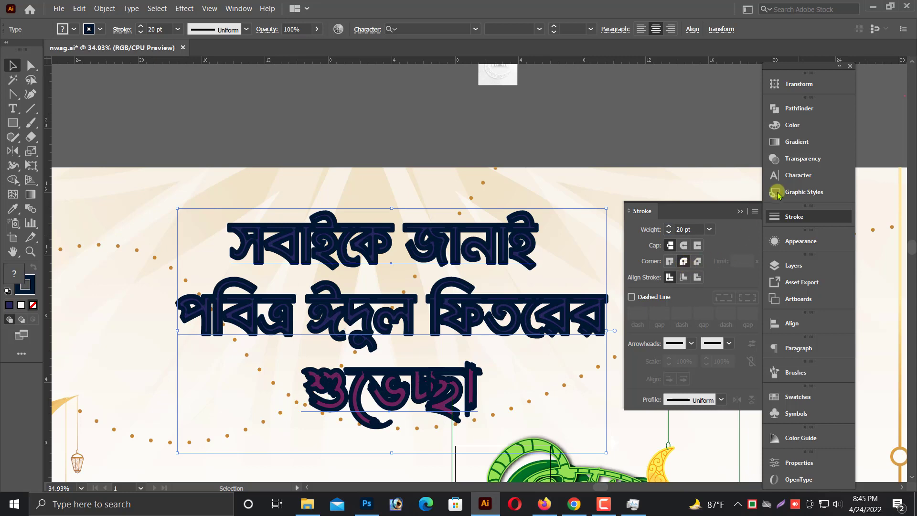
pyautogui.click(743, 211)
# Make the outlined text's fill and stroke white, then Show All to restore the hidden headline.
pyautogui.click(796, 125)
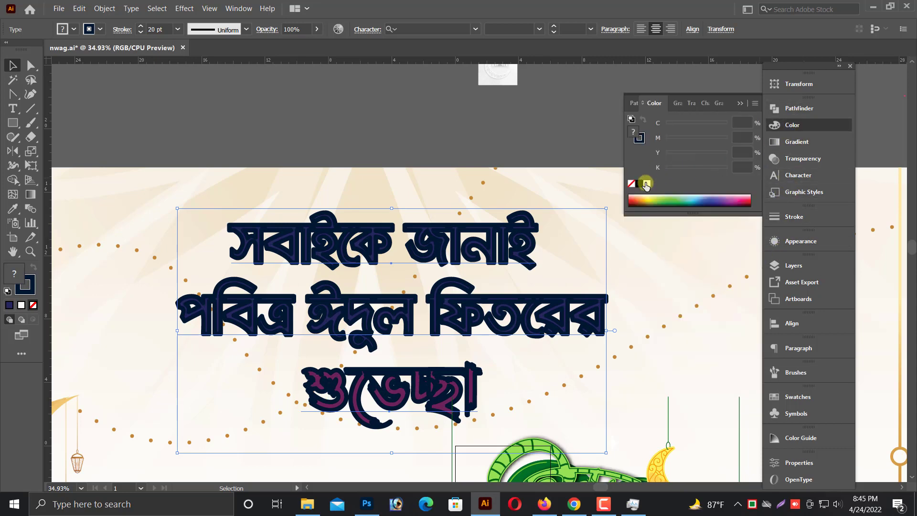
pyautogui.click(646, 184)
pyautogui.moveTo(640, 139); pyautogui.dragTo(640, 139)
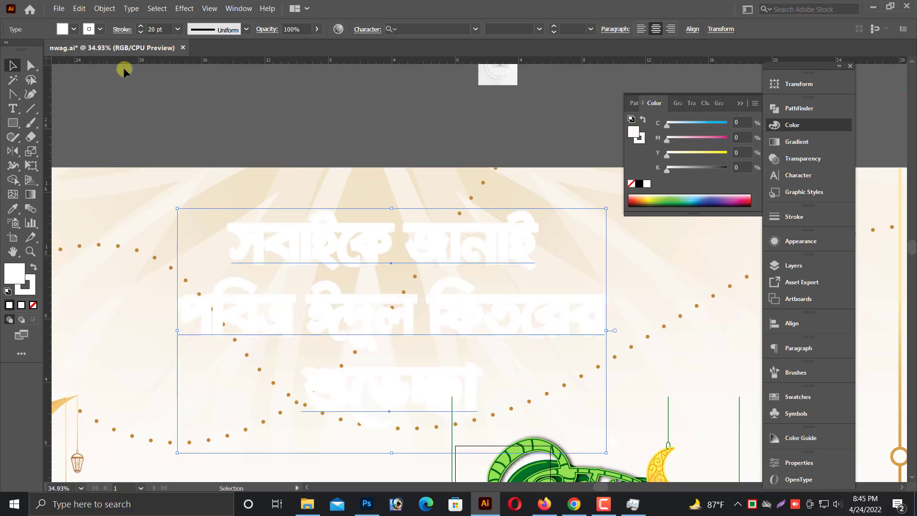
pyautogui.click(100, 9)
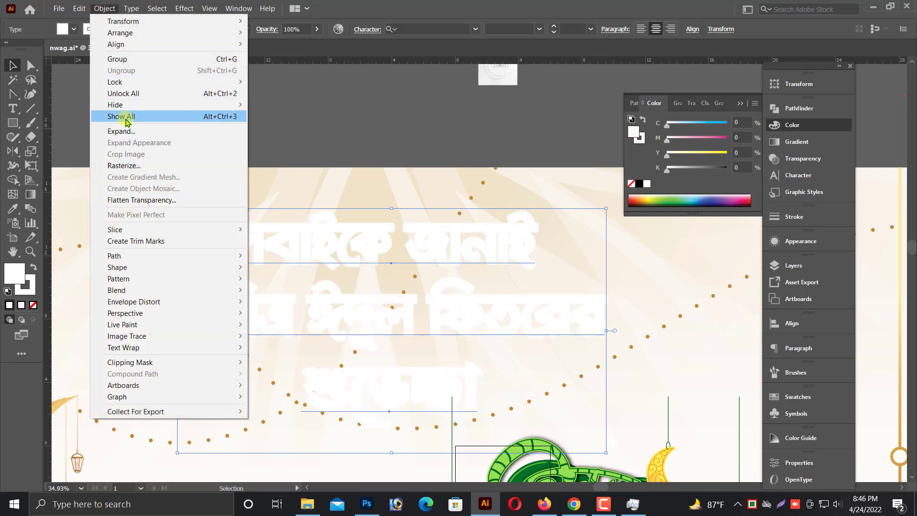
pyautogui.click(238, 116)
pyautogui.click(297, 128)
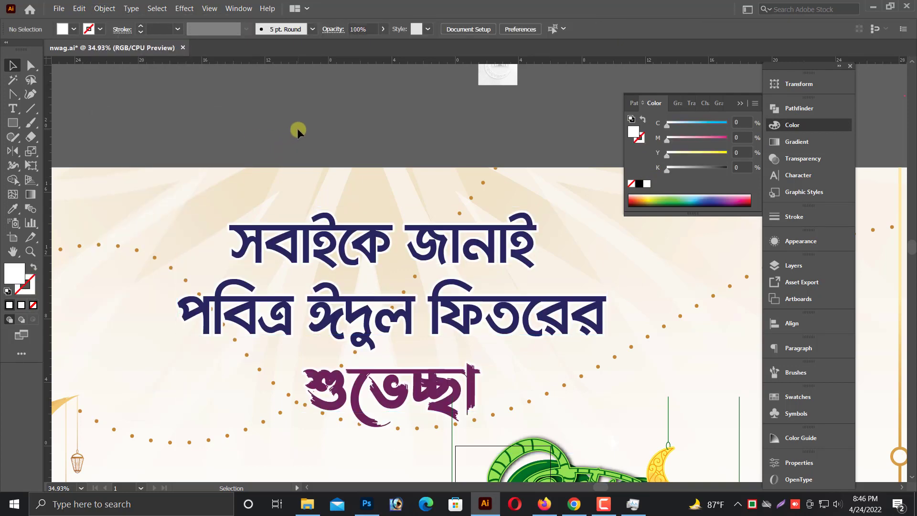
pyautogui.hotkey('ctrl', '-')
pyautogui.hotkey('ctrl', '-')
pyautogui.hotkey('ctrl', '-')
pyautogui.hotkey('ctrl', '-')
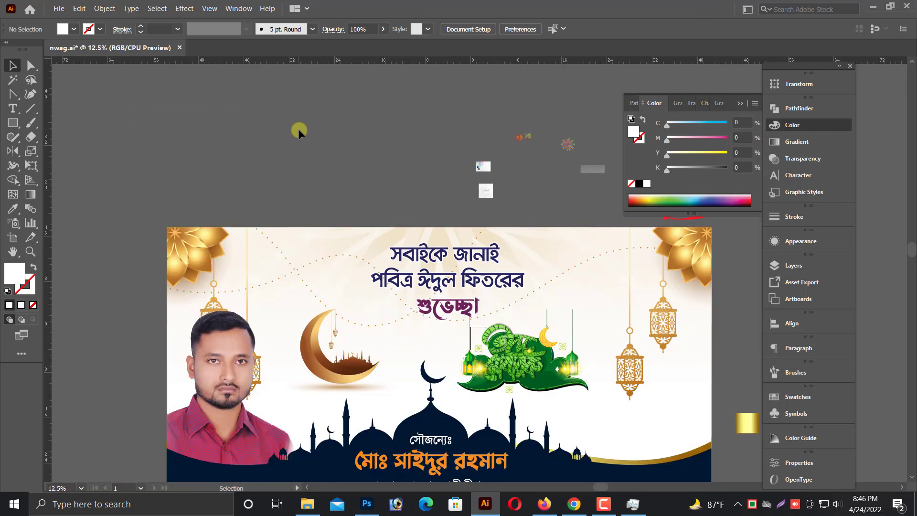
# Select the banner artwork, scale it smaller and reposition it on the pasteboard.
pyautogui.scroll(-1, 310, 152)
pyautogui.hotkey('ctrl', '-')
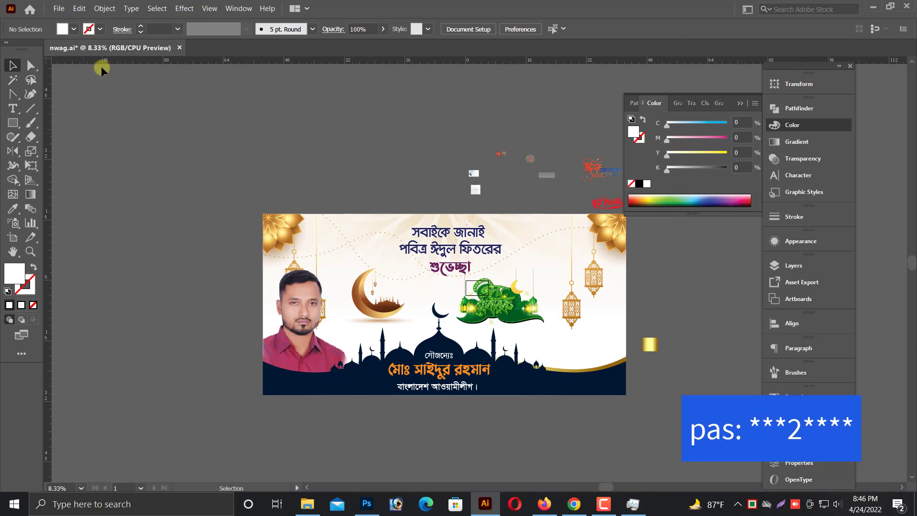
pyautogui.click(88, 11)
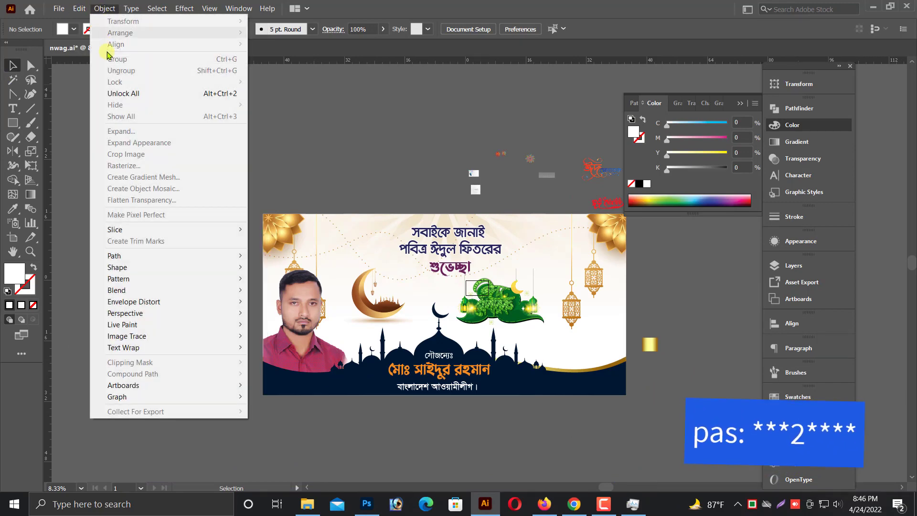
pyautogui.click(119, 93)
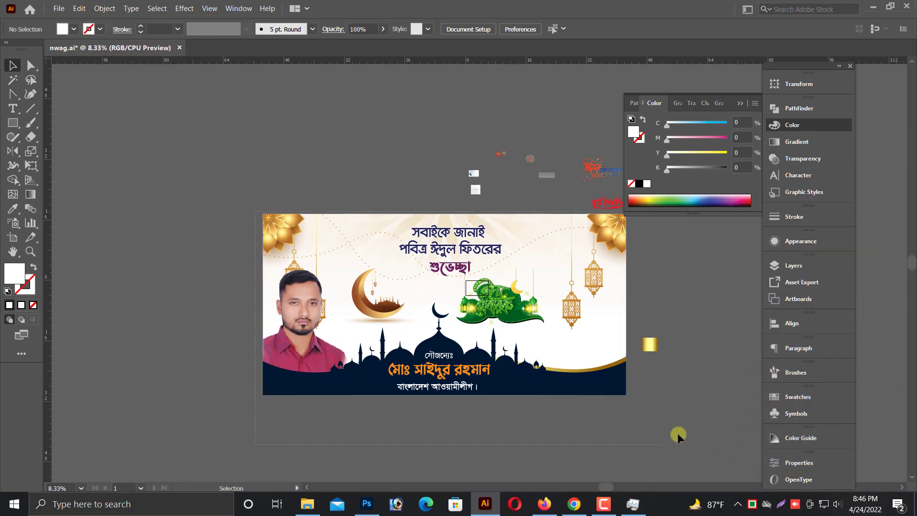
pyautogui.scroll(1, 627, 415)
pyautogui.click(623, 344)
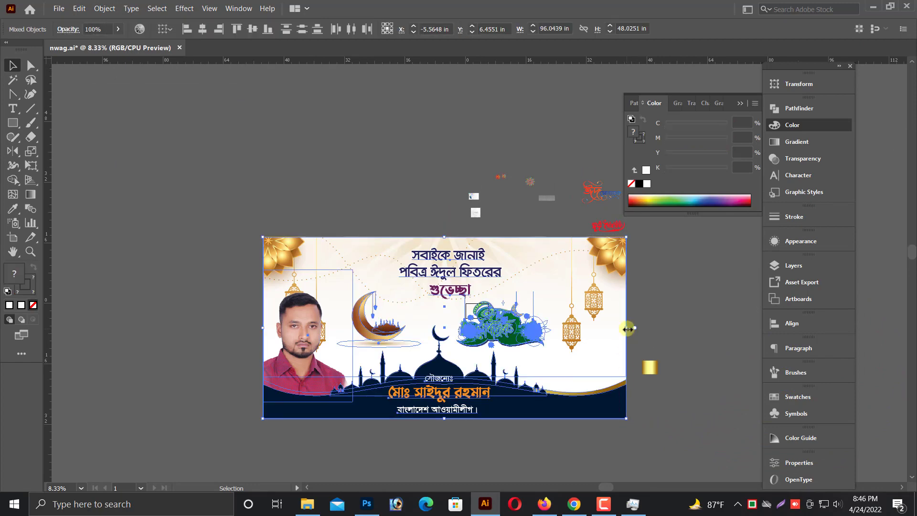
pyautogui.moveTo(627, 329); pyautogui.dragTo(573, 361)
pyautogui.moveTo(448, 354); pyautogui.dragTo(291, 242)
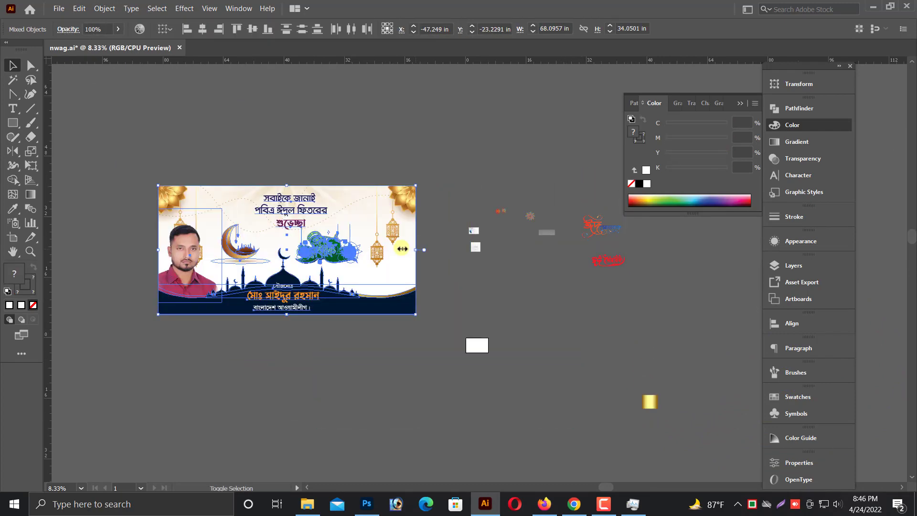
pyautogui.moveTo(402, 248); pyautogui.dragTo(373, 364)
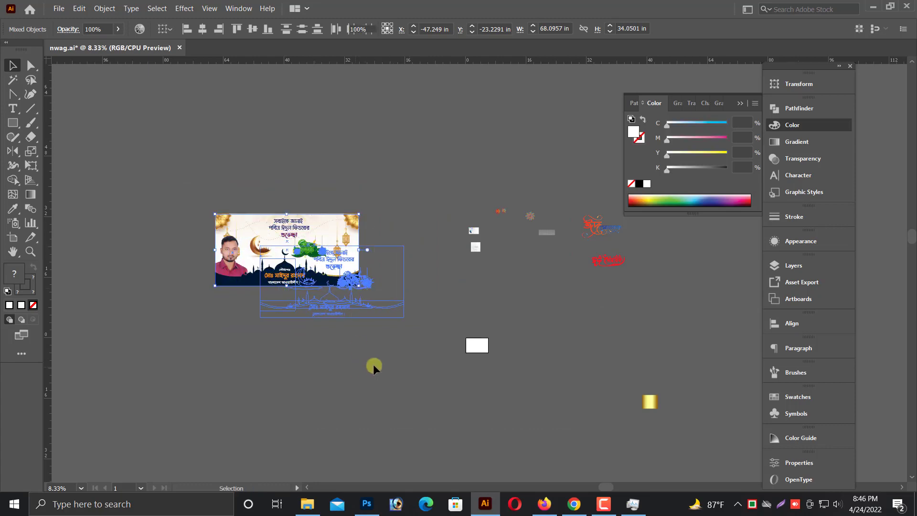
pyautogui.click(374, 364)
# Select all the banner artwork with Ctrl+A and Alt-drag a duplicate to the right.
pyautogui.moveTo(253, 227); pyautogui.dragTo(451, 327)
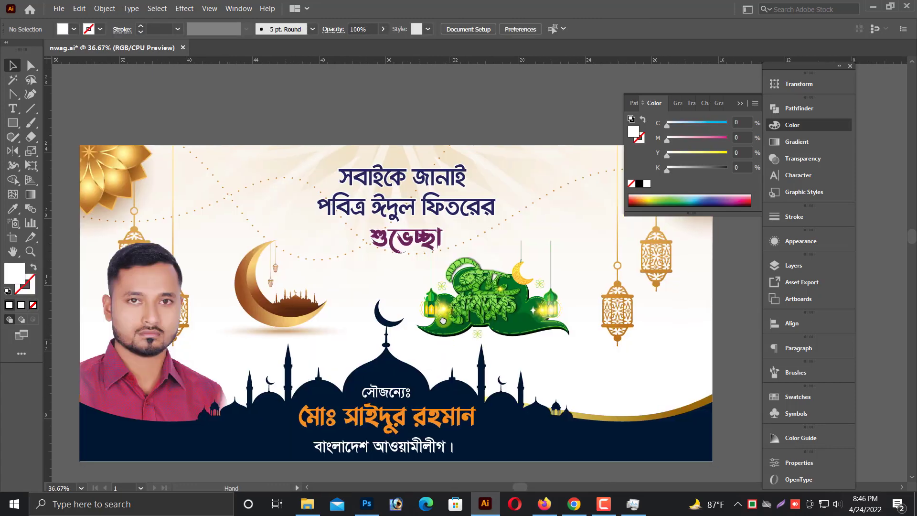
pyautogui.scroll(1, 461, 353)
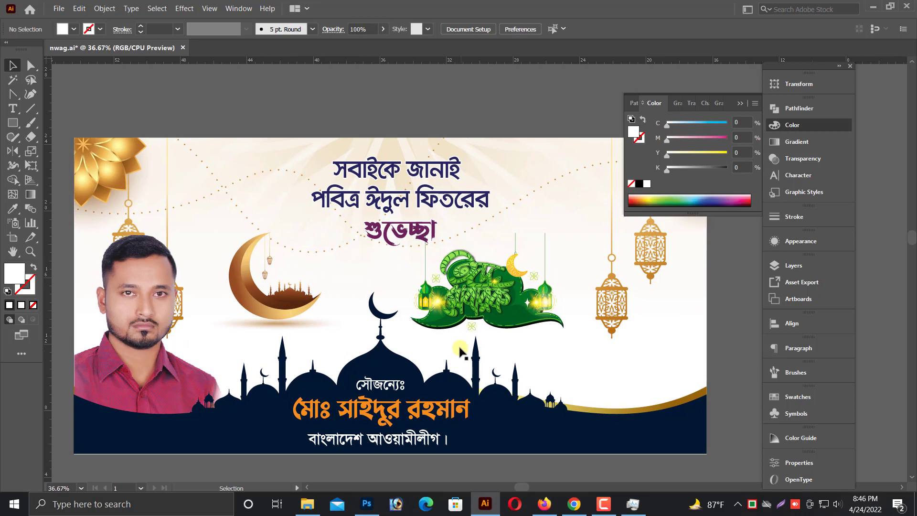
pyautogui.scroll(-1, 462, 352)
pyautogui.scroll(-1, 466, 358)
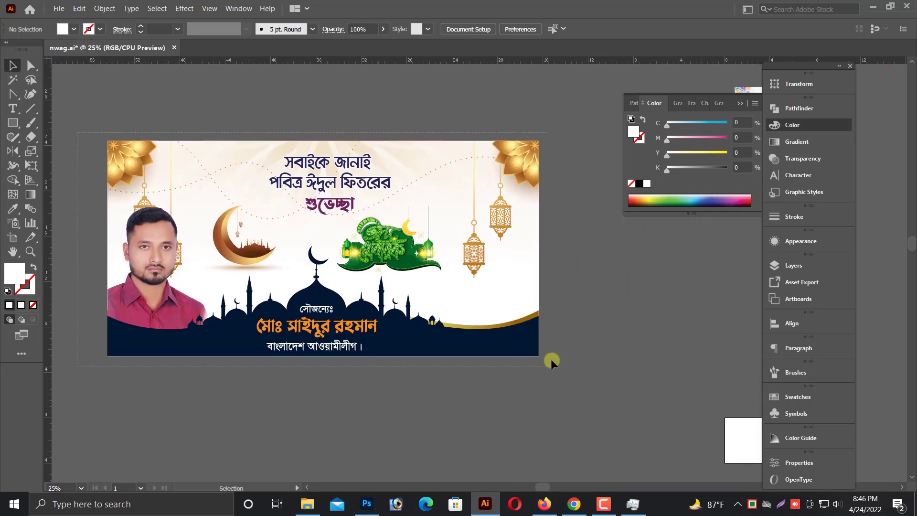
pyautogui.hotkey('ctrl', 'a')
pyautogui.scroll(-1, 552, 356)
pyautogui.moveTo(550, 318)
pyautogui.mouseDown()
pyautogui.moveTo(316, 326)
pyautogui.moveTo(627, 344)
pyautogui.mouseUp()
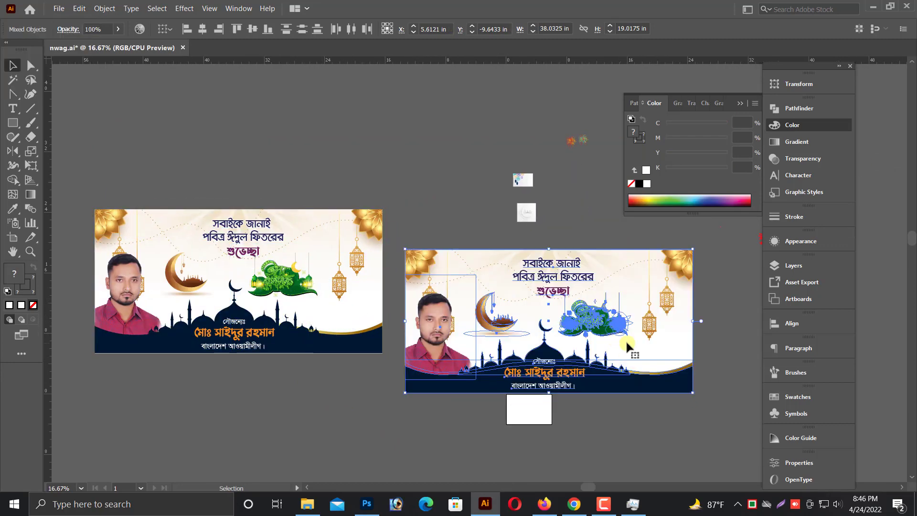
pyautogui.hscroll(5, 625, 339)
pyautogui.click(600, 336)
# Enlarge the mandala lantern image, move it onto the copied banner, and bring it to front.
pyautogui.click(561, 281)
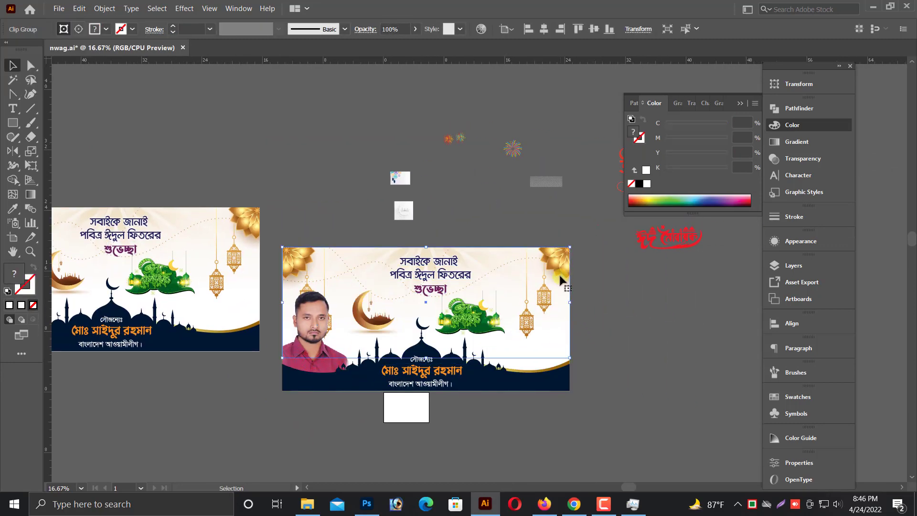
pyautogui.click(631, 297)
pyautogui.scroll(1, 506, 225)
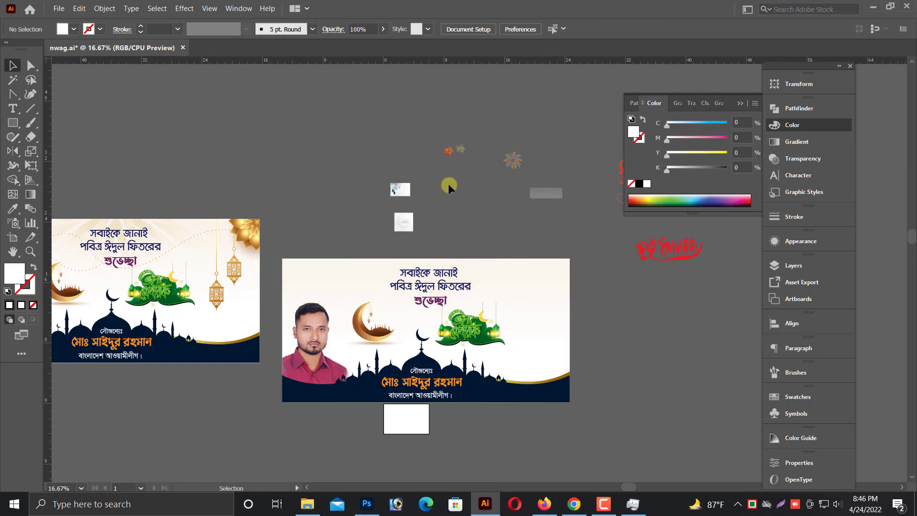
pyautogui.click(399, 190)
pyautogui.moveTo(410, 196); pyautogui.dragTo(513, 264)
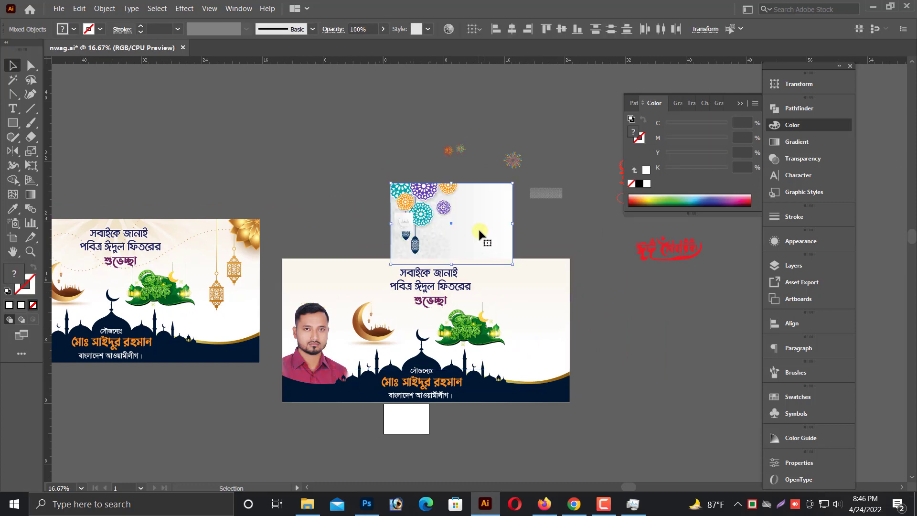
pyautogui.moveTo(359, 285); pyautogui.dragTo(357, 287)
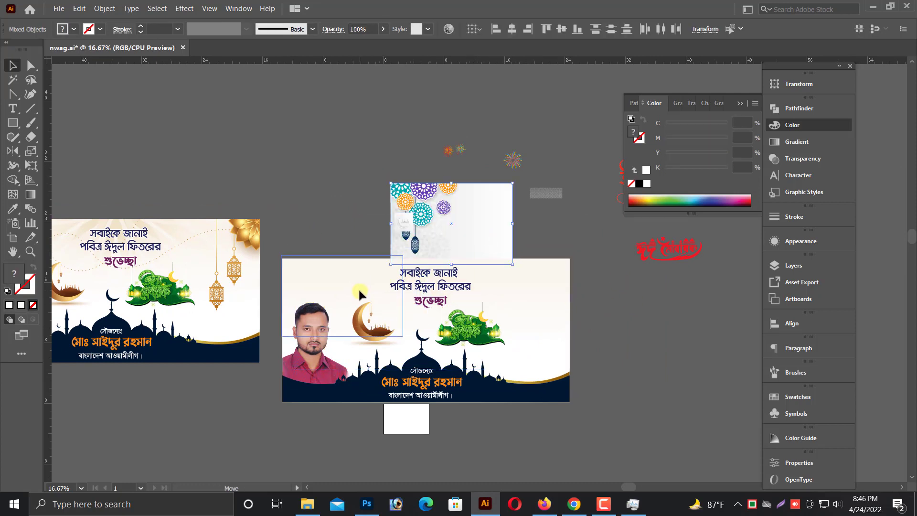
pyautogui.rightClick(370, 242)
pyautogui.moveTo(400, 356)
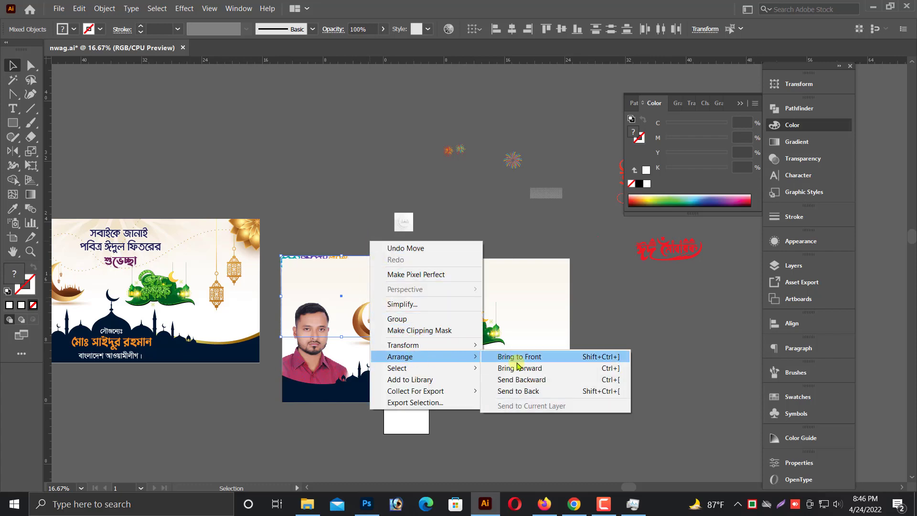
pyautogui.click(529, 361)
# Place the mandala image at the banner's top-left corner and scale it up across the left half.
pyautogui.scroll(4, 301, 230)
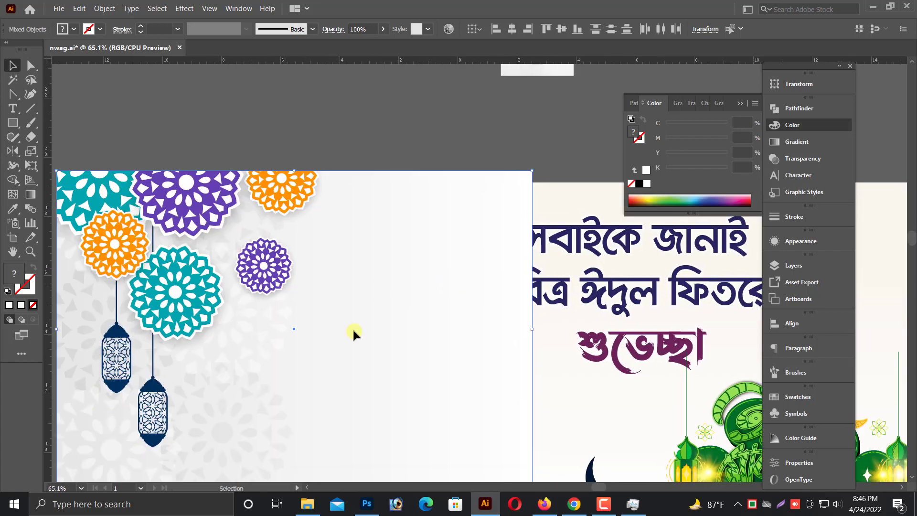
pyautogui.scroll(1, 352, 328)
pyautogui.moveTo(256, 301); pyautogui.dragTo(340, 282)
pyautogui.scroll(-1, 340, 282)
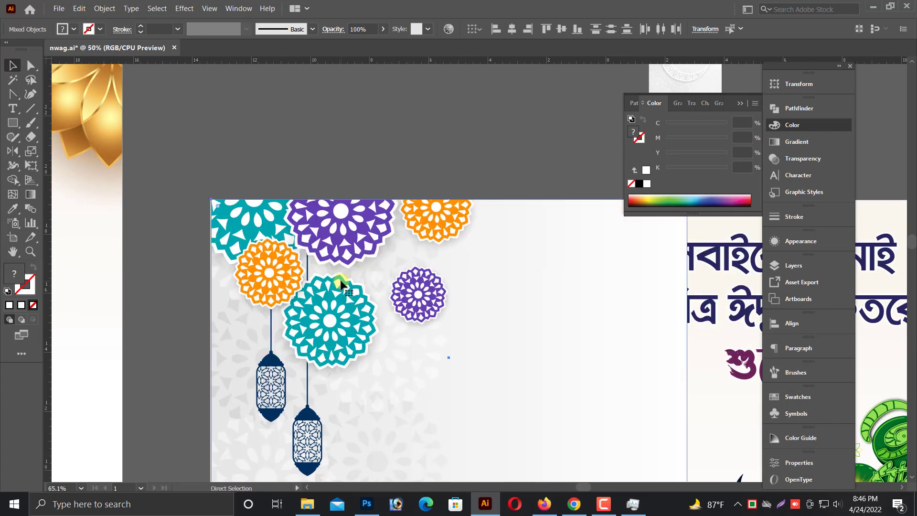
pyautogui.scroll(-1, 340, 281)
pyautogui.hscroll(3, 580, 352)
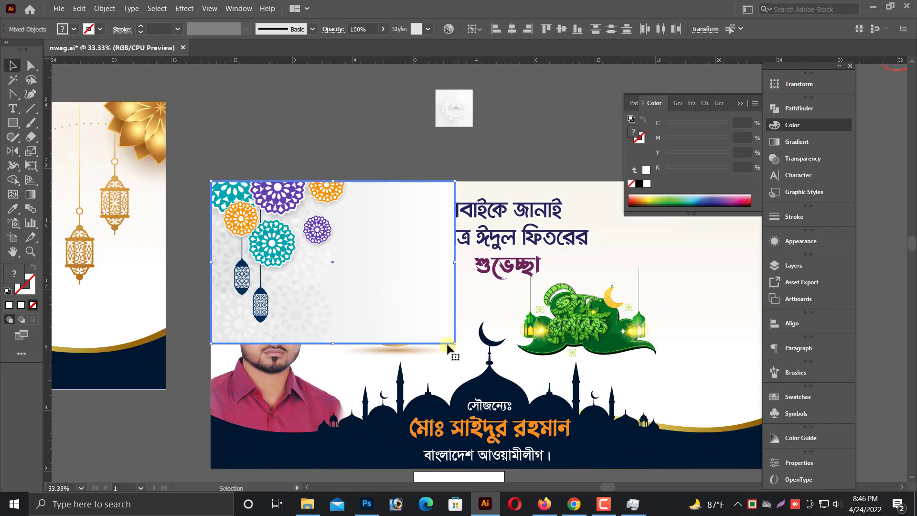
pyautogui.moveTo(453, 344); pyautogui.dragTo(586, 435)
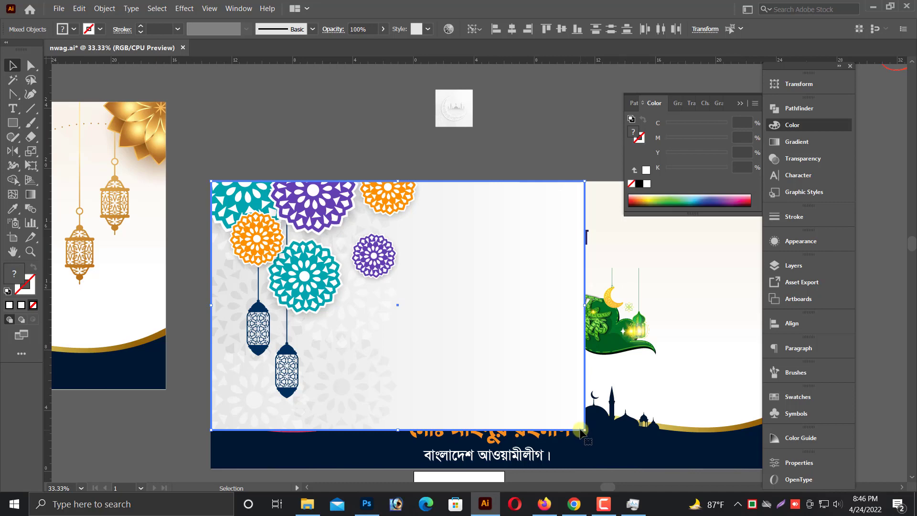
# Enlarge the mandala image slightly and send it behind the other banner artwork.
pyautogui.moveTo(584, 429); pyautogui.dragTo(591, 434)
pyautogui.rightClick(428, 342)
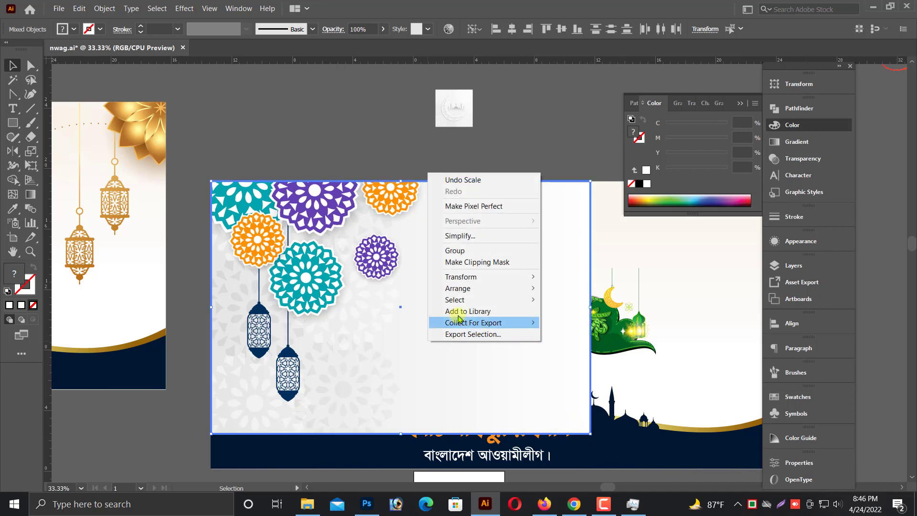
pyautogui.click(592, 306)
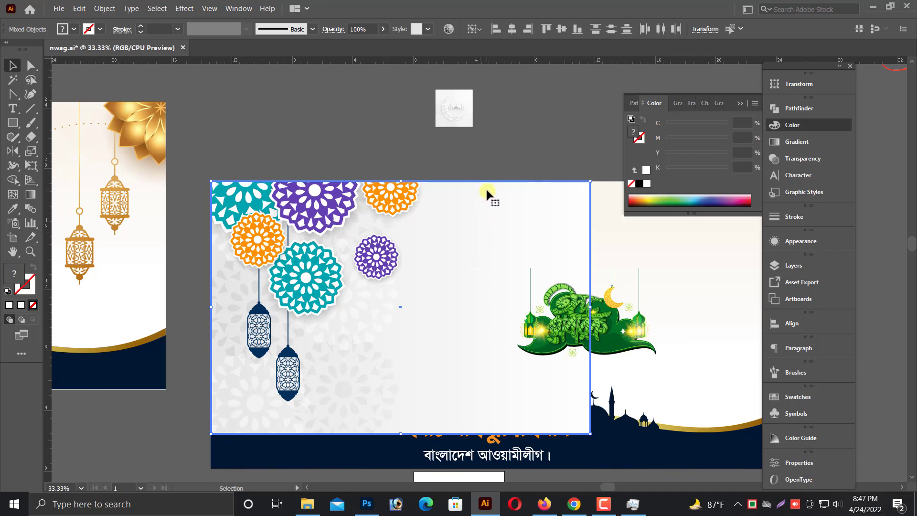
pyautogui.rightClick(465, 226)
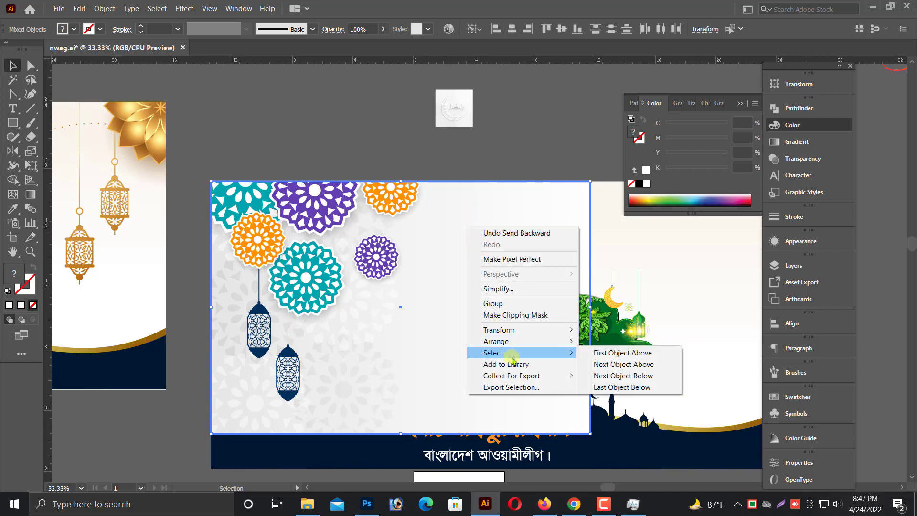
pyautogui.moveTo(496, 341)
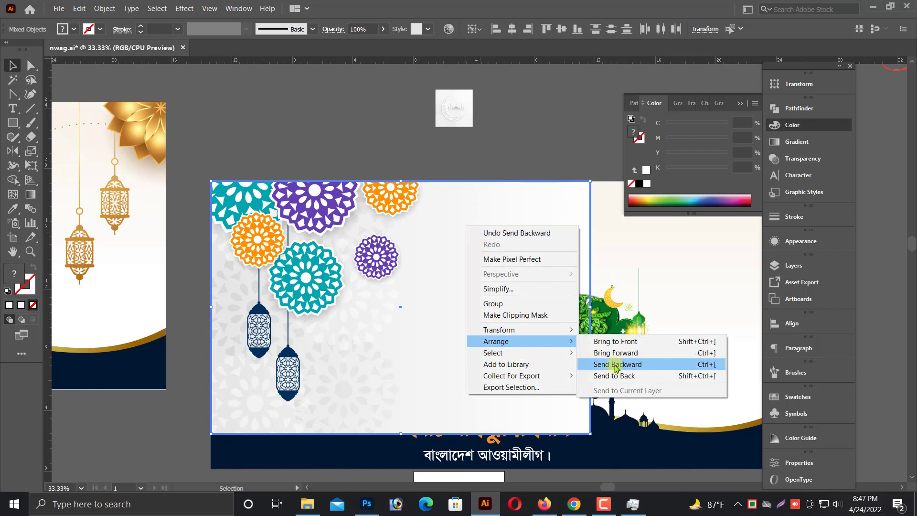
pyautogui.click(616, 365)
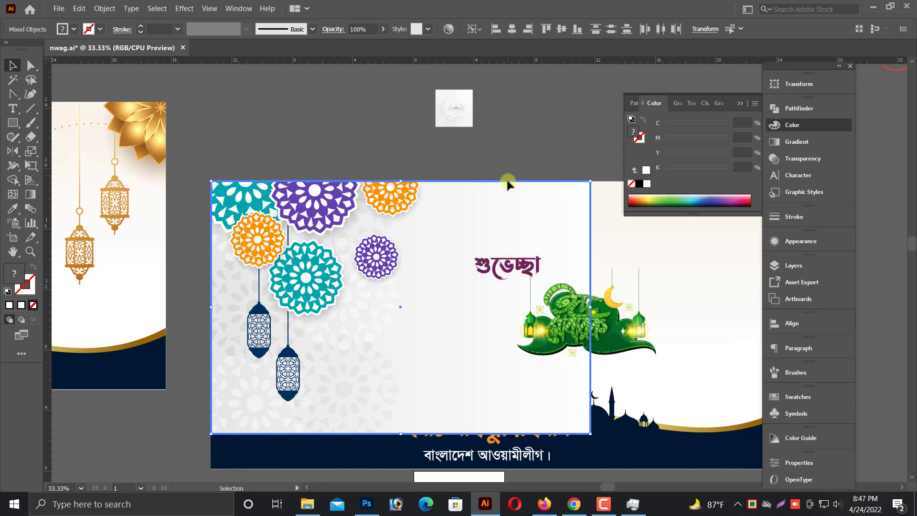
pyautogui.hotkey('ctrl', 'shift', '[')
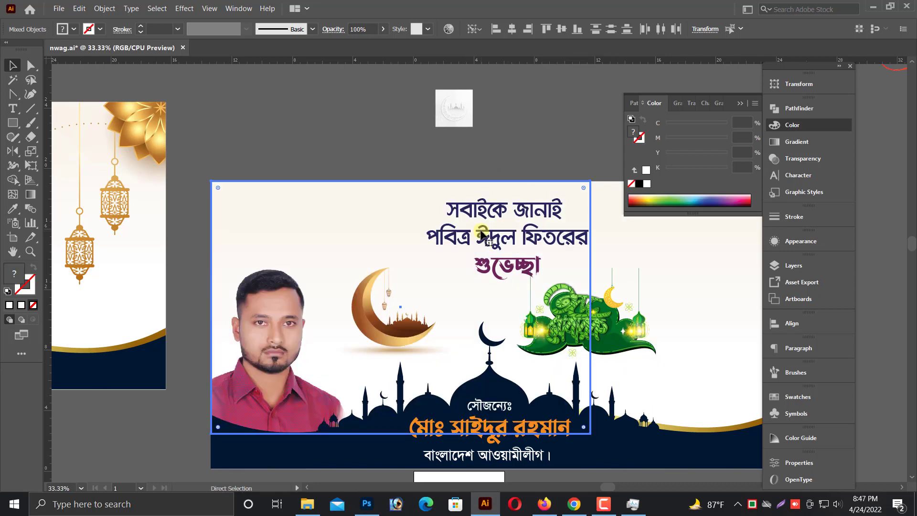
# Delete the white background rectangle so the mandala shows behind the photo and text.
pyautogui.hscroll(3, 560, 204)
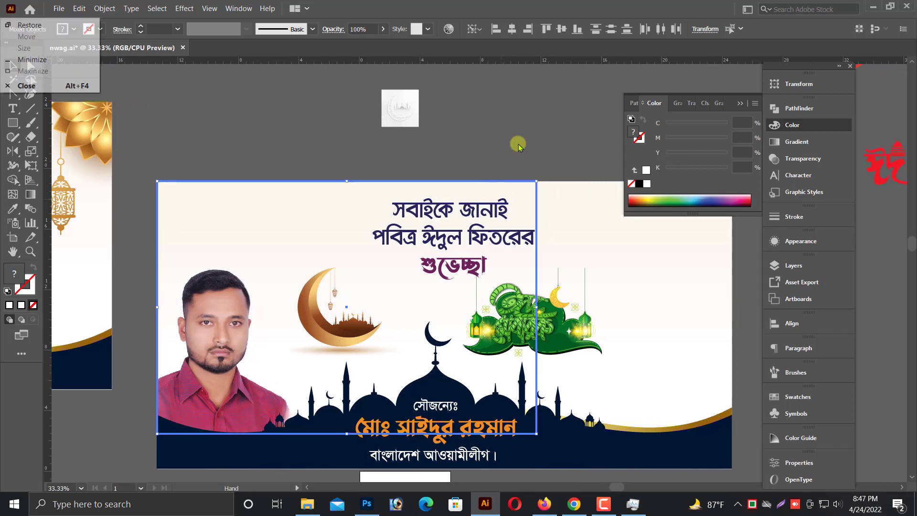
pyautogui.click(579, 201)
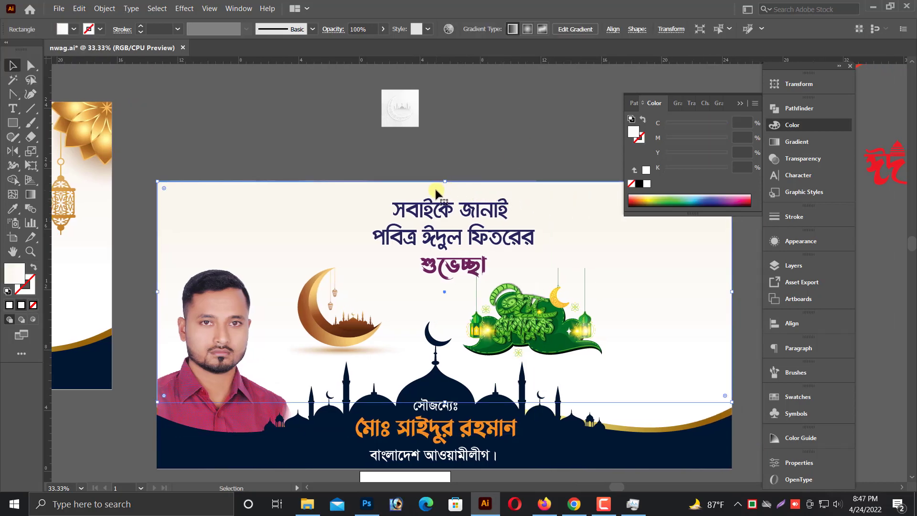
pyautogui.hotkey('ctrl', ']')
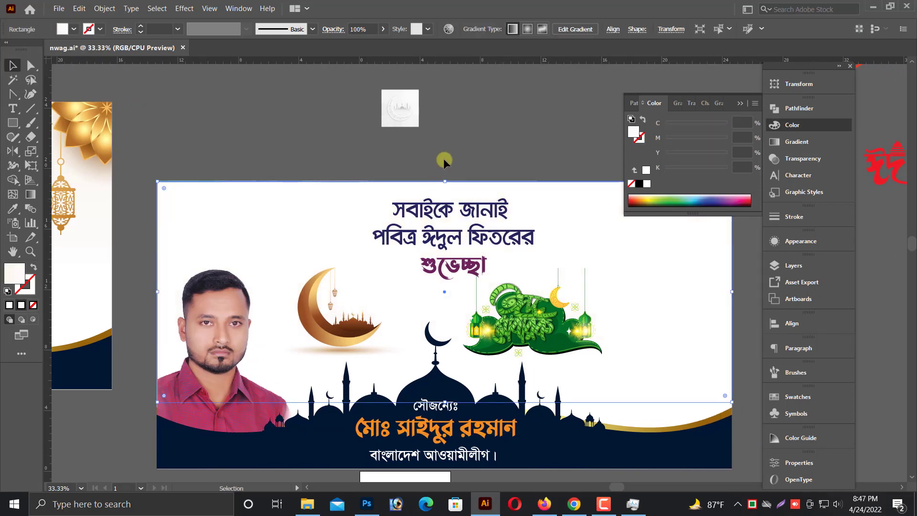
pyautogui.click(535, 257)
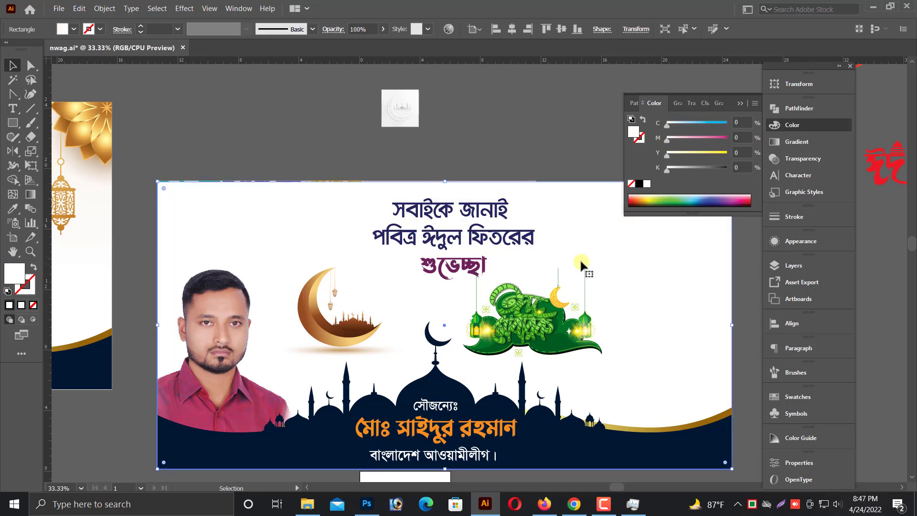
pyautogui.press('Delete')
pyautogui.scroll(1, 592, 264)
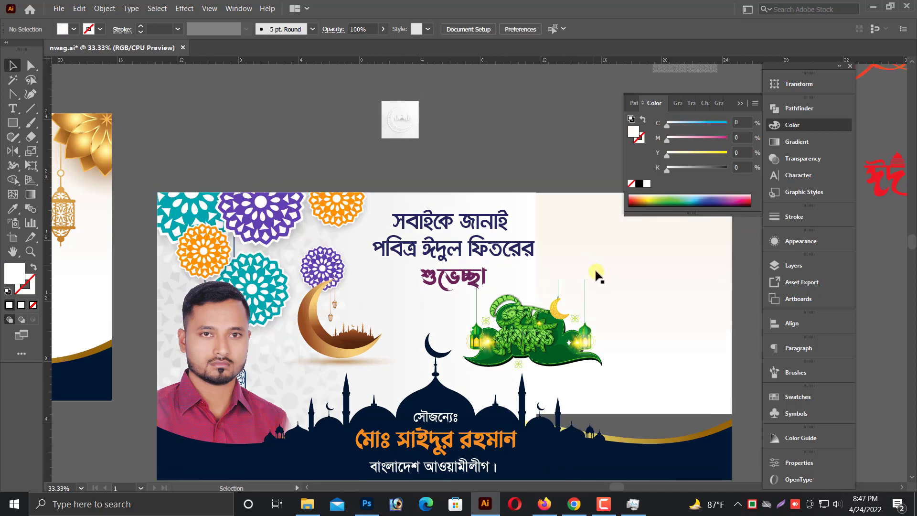
pyautogui.scroll(1, 618, 295)
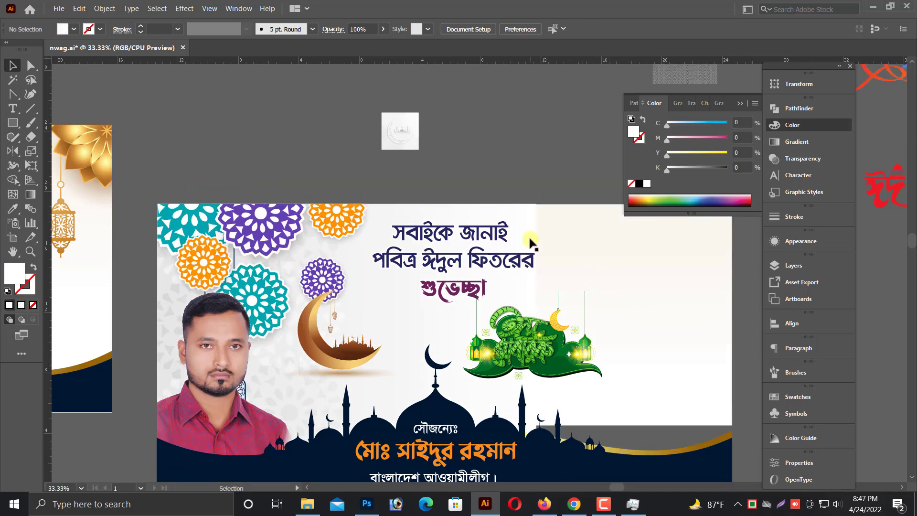
# Resize the right-hand white rectangle from its top-right corner.
pyautogui.click(525, 217)
pyautogui.scroll(5, 564, 224)
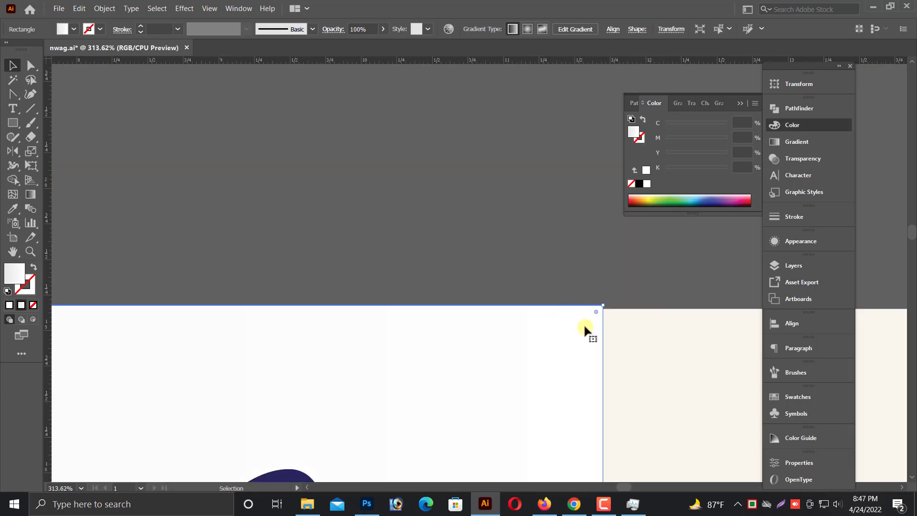
pyautogui.moveTo(602, 306); pyautogui.dragTo(603, 311)
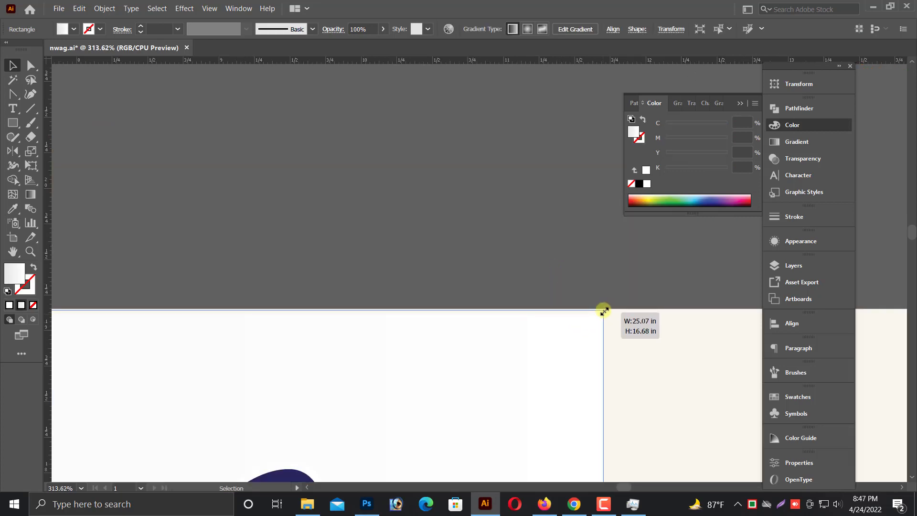
pyautogui.scroll(-5, 603, 310)
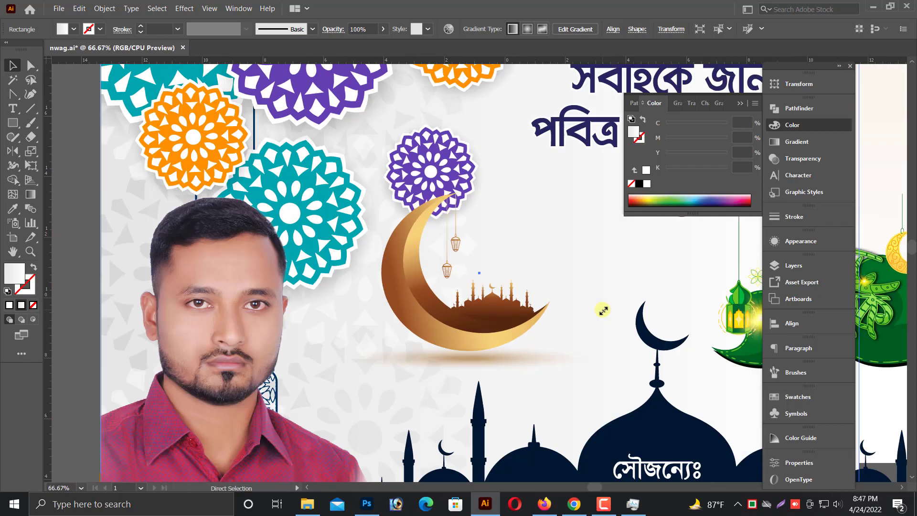
pyautogui.hscroll(5, 311, 246)
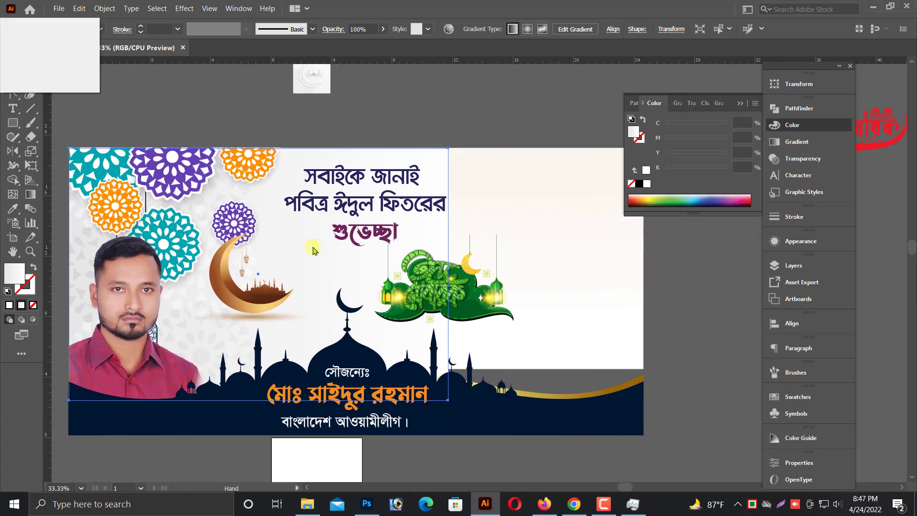
pyautogui.click(311, 136)
pyautogui.scroll(1, 334, 152)
pyautogui.scroll(2, 374, 210)
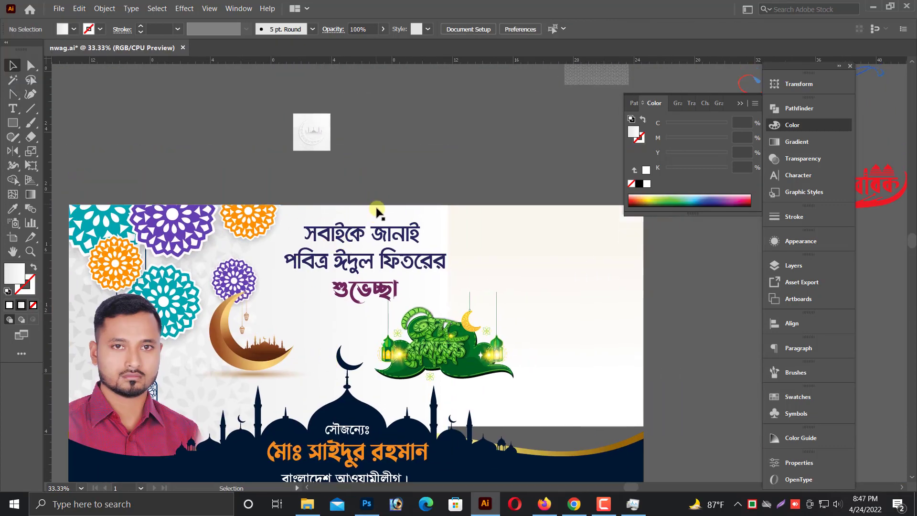
pyautogui.scroll(-1, 376, 211)
pyautogui.scroll(2, 386, 287)
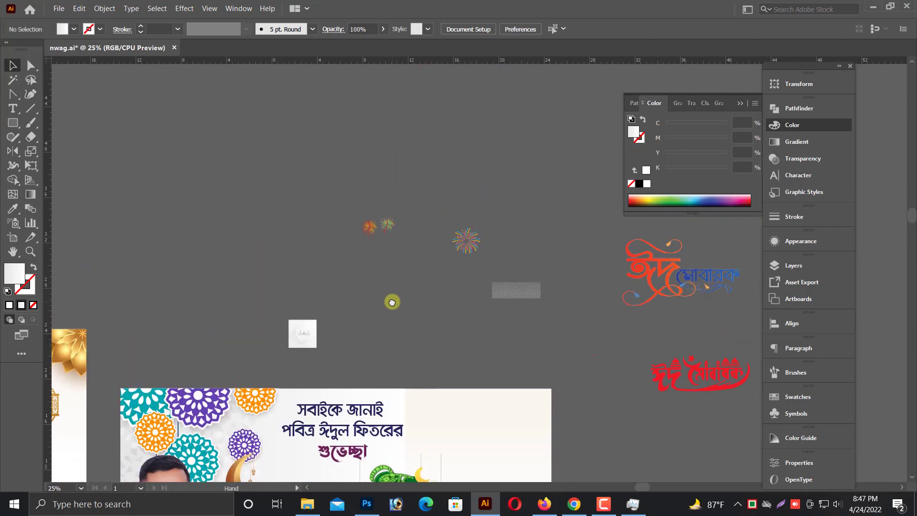
pyautogui.scroll(1, 391, 301)
pyautogui.scroll(-3, 391, 301)
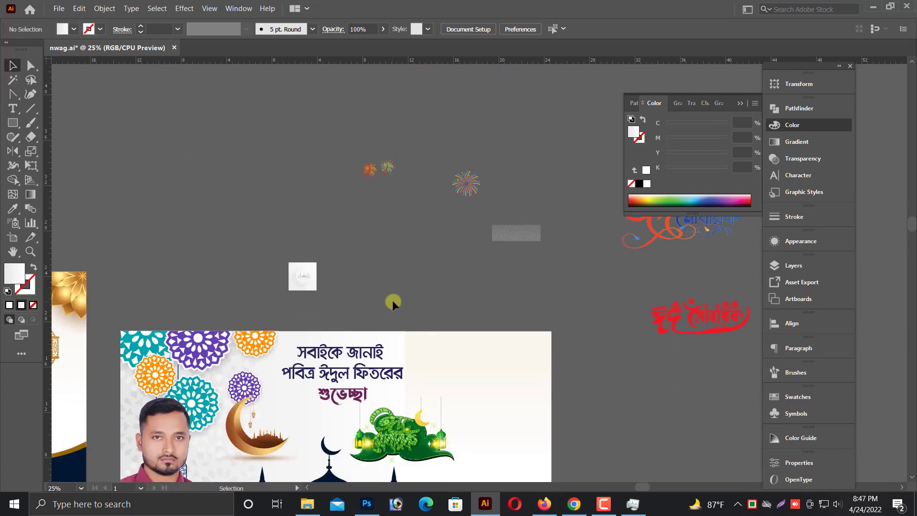
# Enlarge the small moon-and-mosque artwork and delete the golden crescent.
pyautogui.click(317, 277)
pyautogui.moveTo(319, 265); pyautogui.dragTo(363, 265)
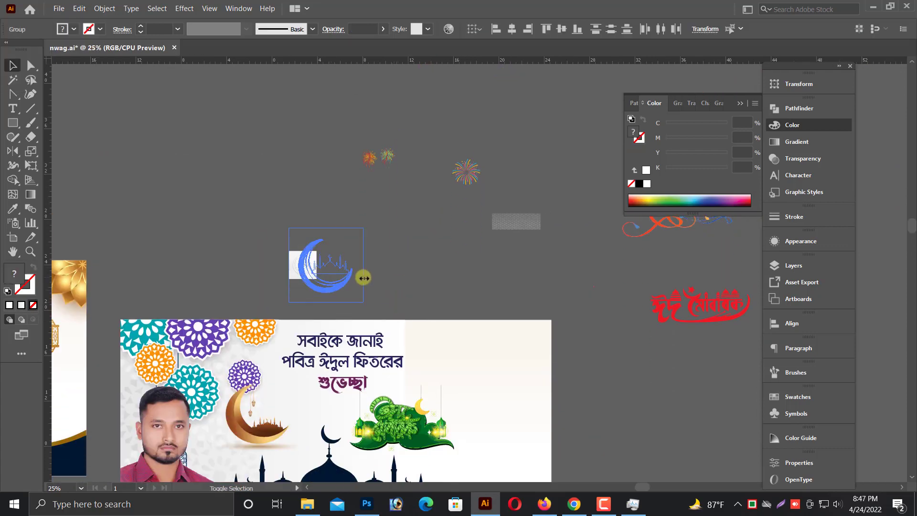
pyautogui.scroll(-2, 357, 287)
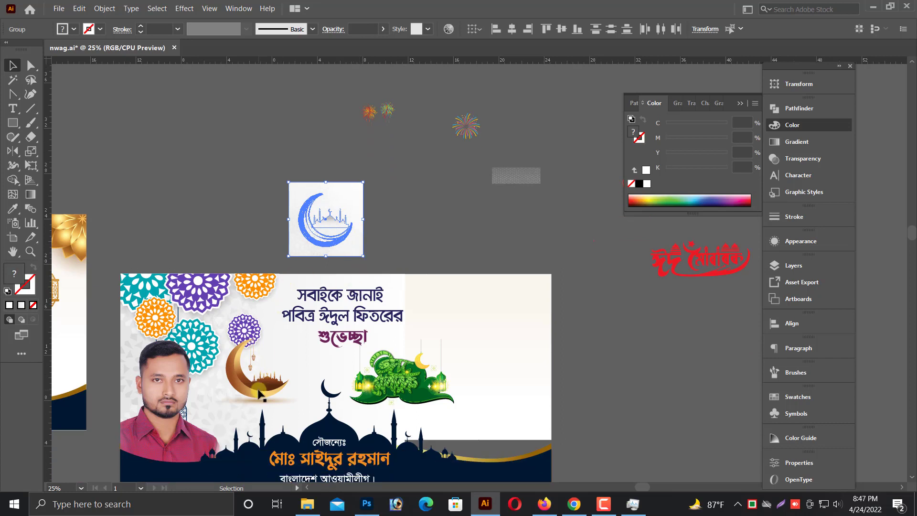
pyautogui.click(258, 391)
pyautogui.scroll(-1, 276, 370)
pyautogui.press('Delete')
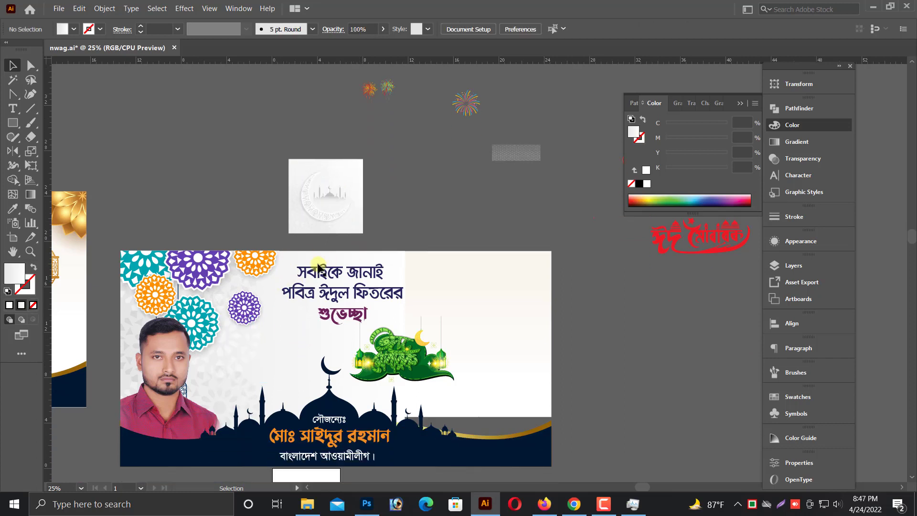
# Duplicate the mandala flower artwork with Paste in Front and move the copy to the banner's right half.
pyautogui.click(273, 342)
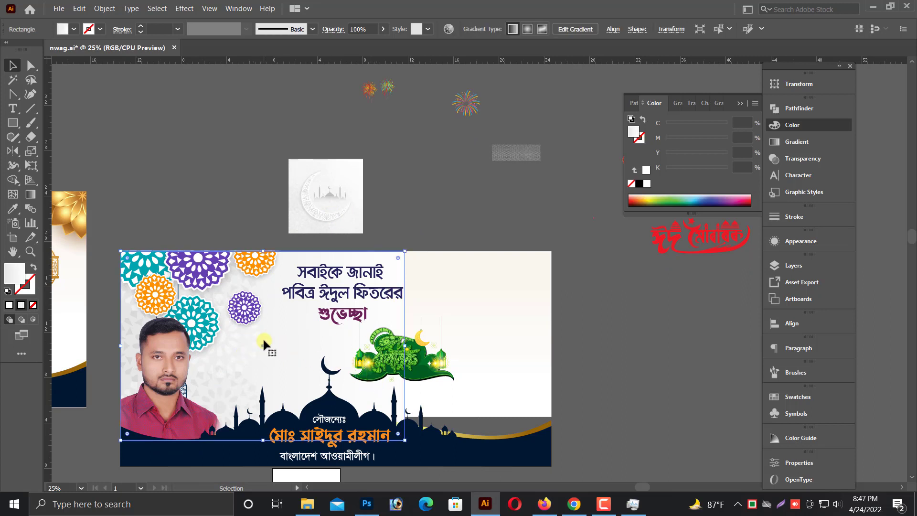
pyautogui.moveTo(244, 311); pyautogui.dragTo(517, 325)
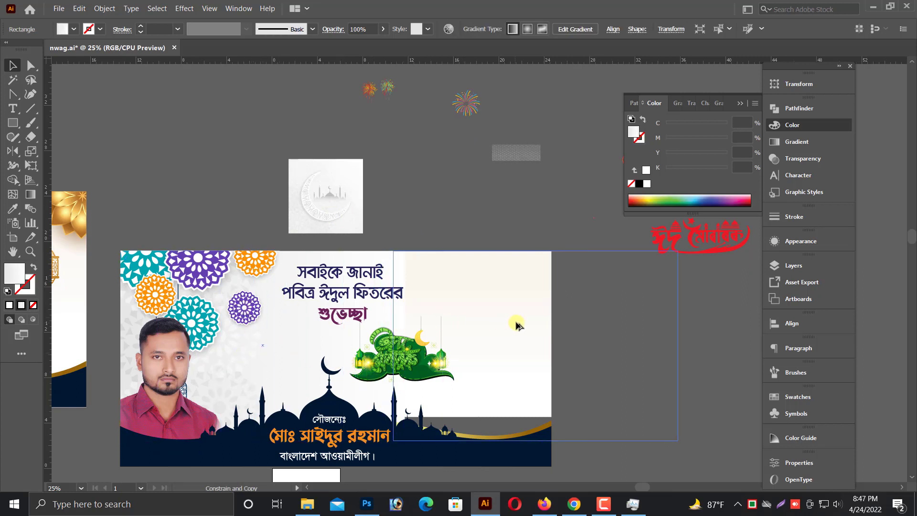
pyautogui.press('Delete')
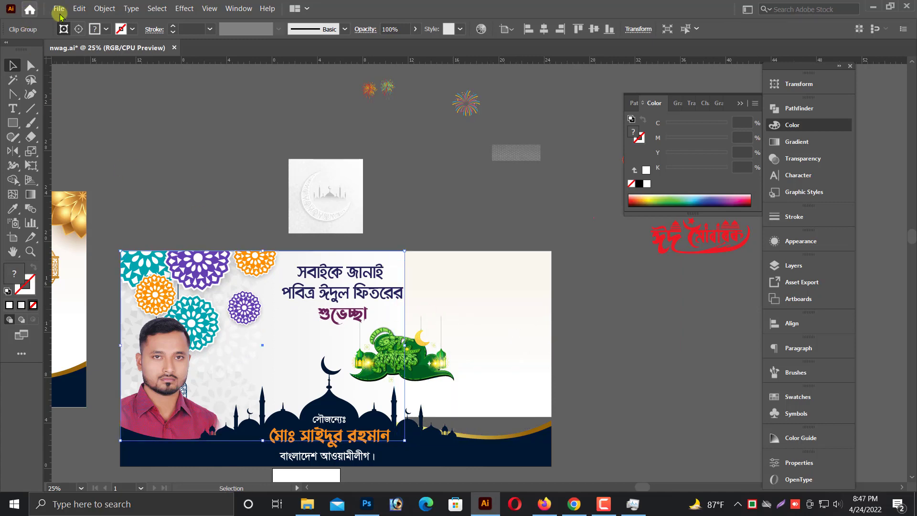
pyautogui.click(79, 9)
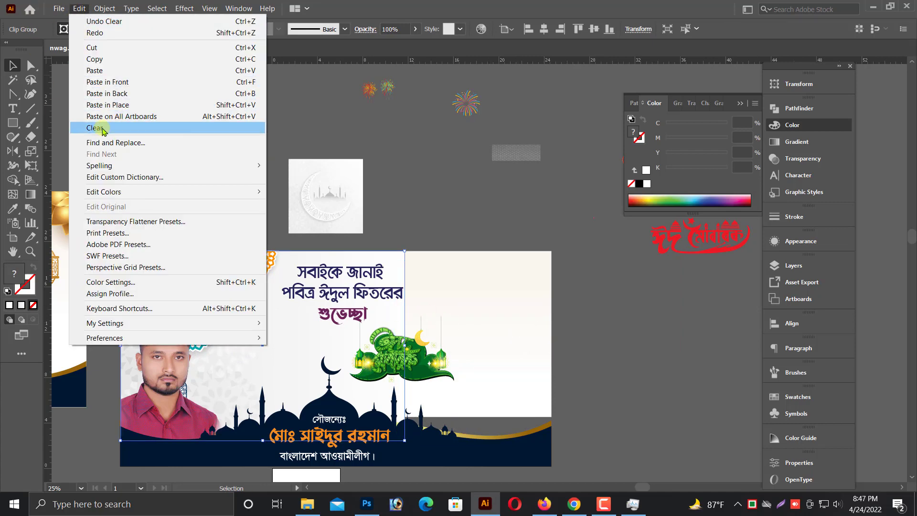
pyautogui.click(94, 58)
pyautogui.click(80, 9)
pyautogui.click(107, 82)
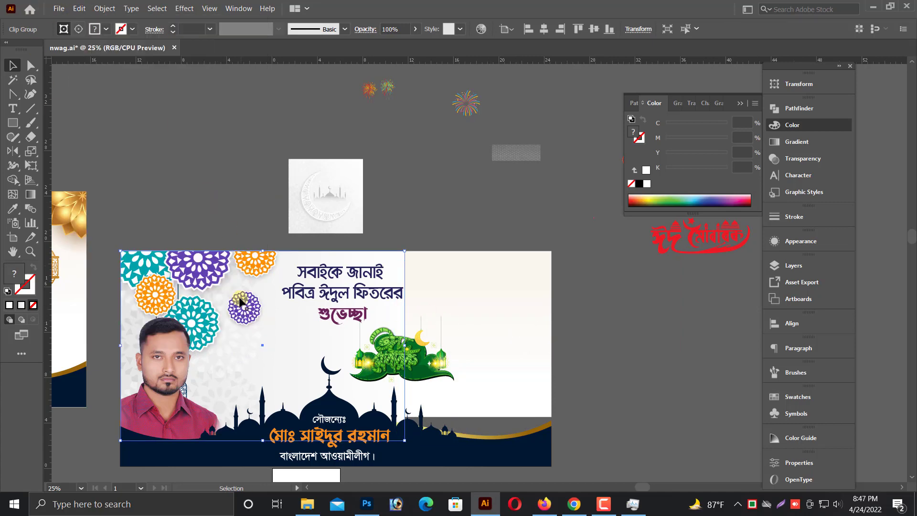
pyautogui.moveTo(246, 309); pyautogui.dragTo(481, 310)
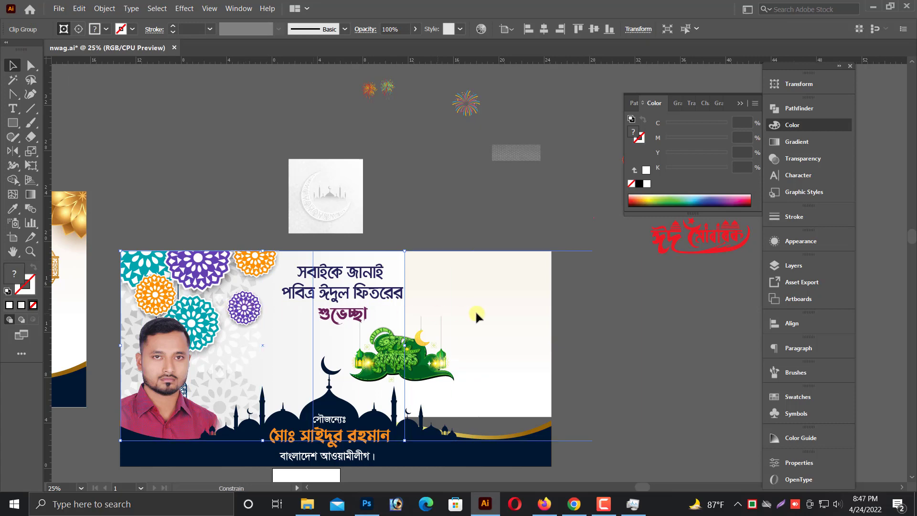
# Reflect the copied flowers across the vertical axis and align them to the banner's right edge.
pyautogui.click(10, 152)
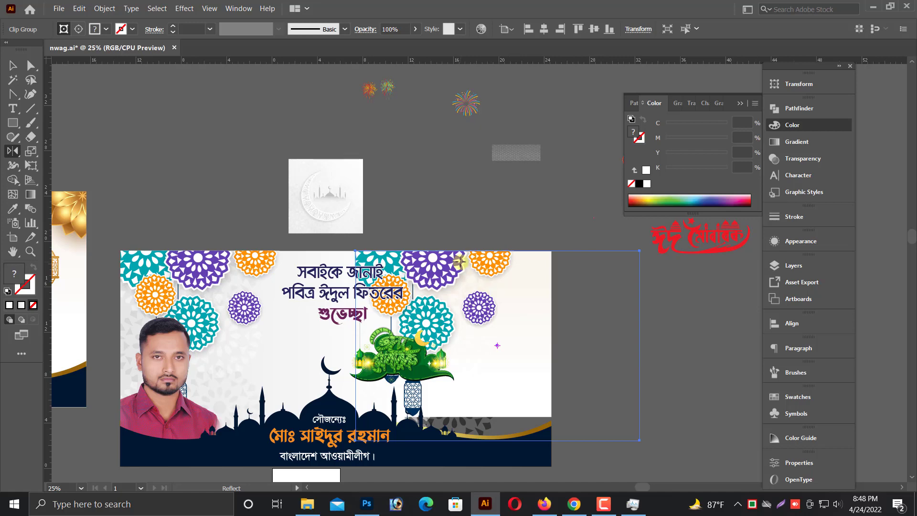
pyautogui.press('Return')
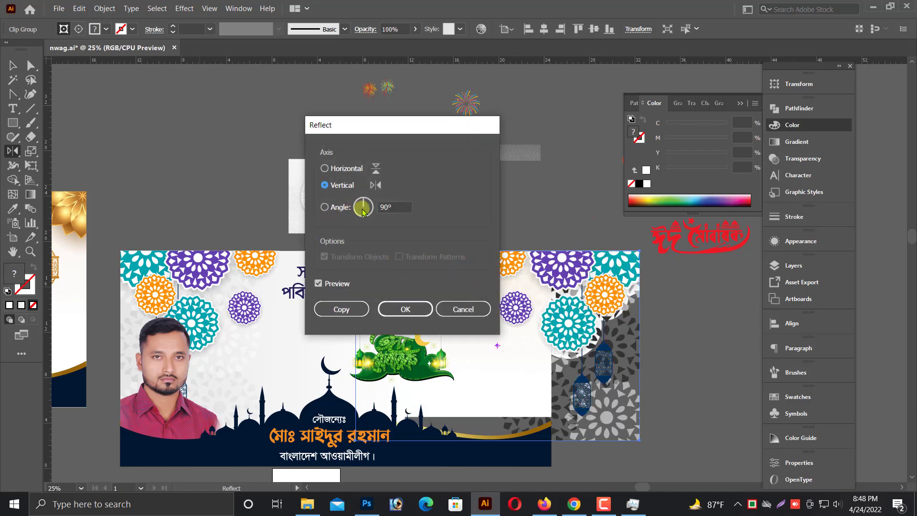
pyautogui.click(405, 309)
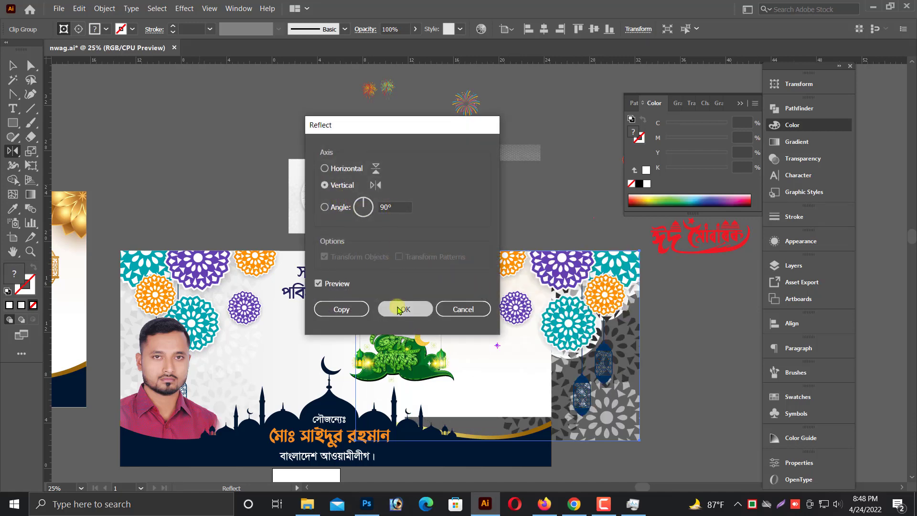
pyautogui.click(14, 64)
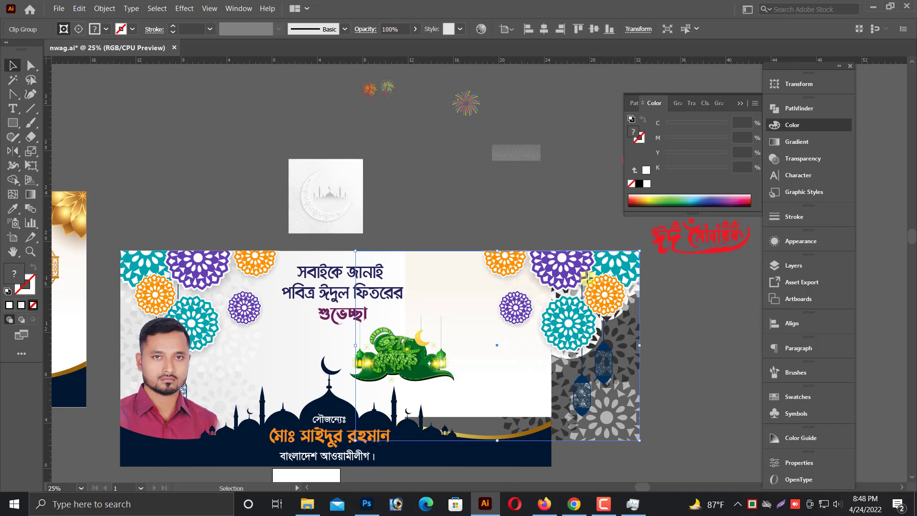
pyautogui.moveTo(586, 277); pyautogui.dragTo(549, 313)
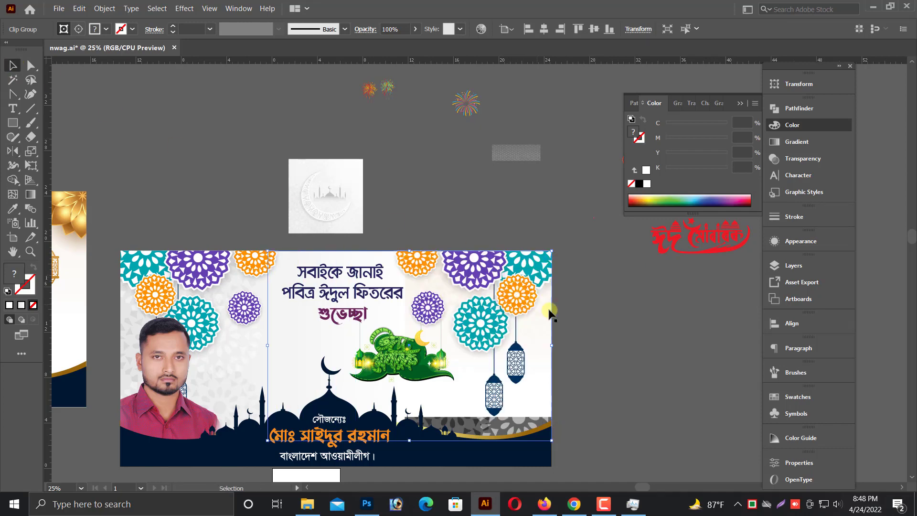
pyautogui.moveTo(290, 250); pyautogui.dragTo(624, 328)
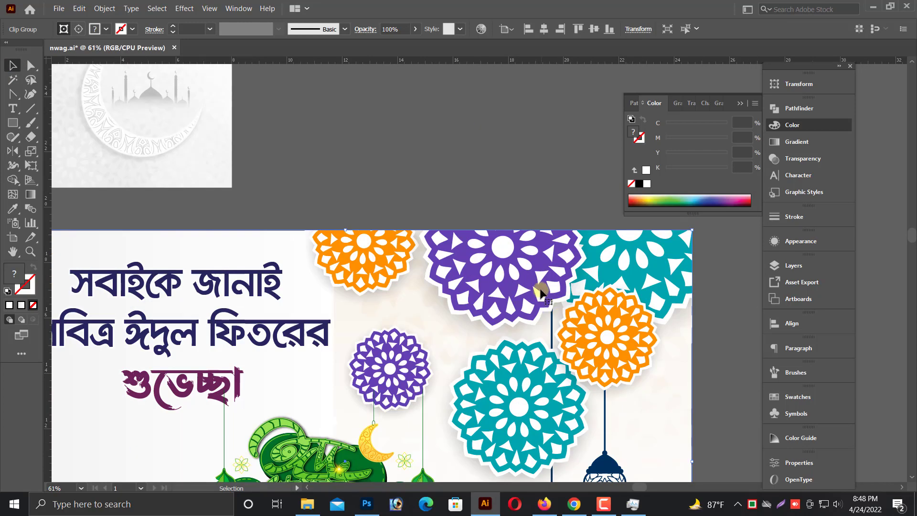
pyautogui.hotkey('ctrl', '-')
pyautogui.hotkey('ctrl', '-')
pyautogui.hotkey('ctrl', '-')
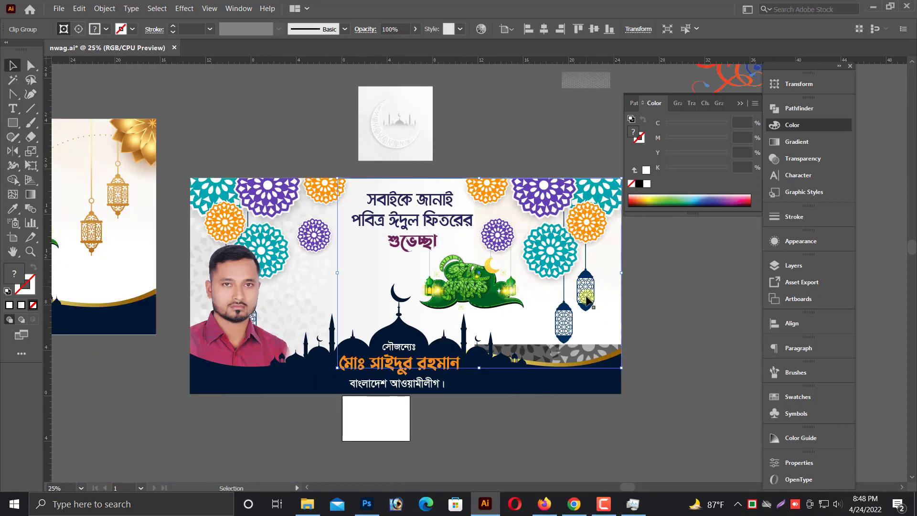
pyautogui.click(635, 384)
pyautogui.scroll(1, 639, 389)
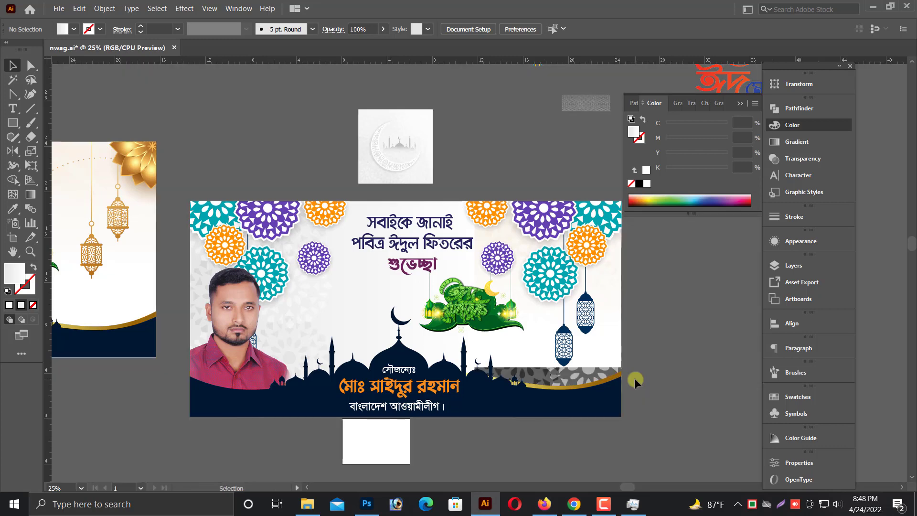
# Temporarily hide the banner's clipped artwork group.
pyautogui.click(606, 365)
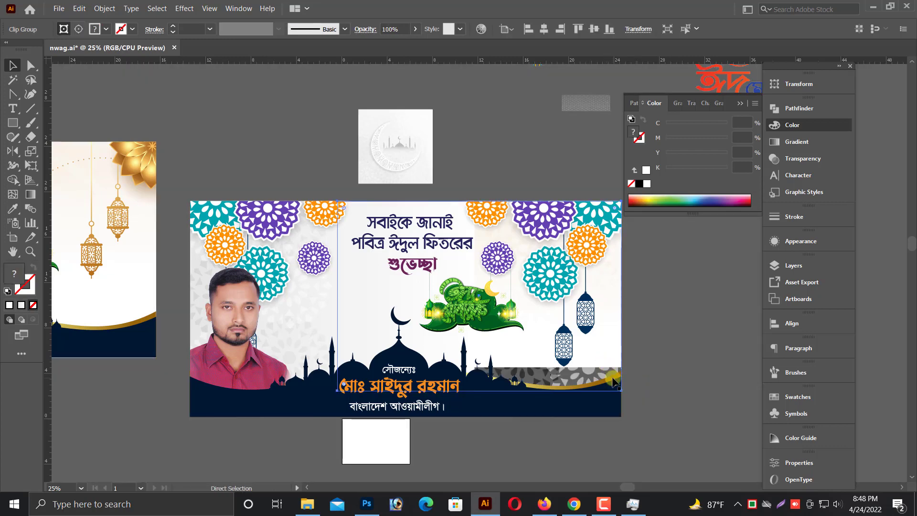
pyautogui.press('v')
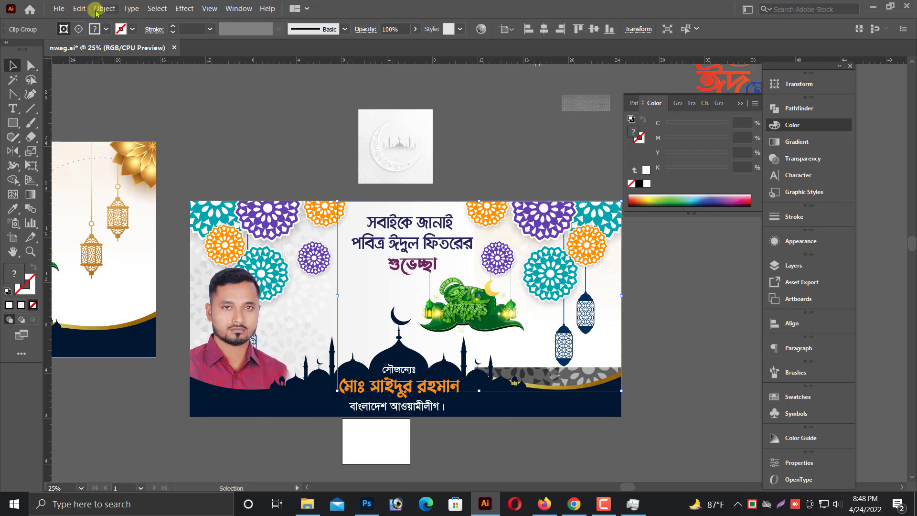
pyautogui.click(98, 9)
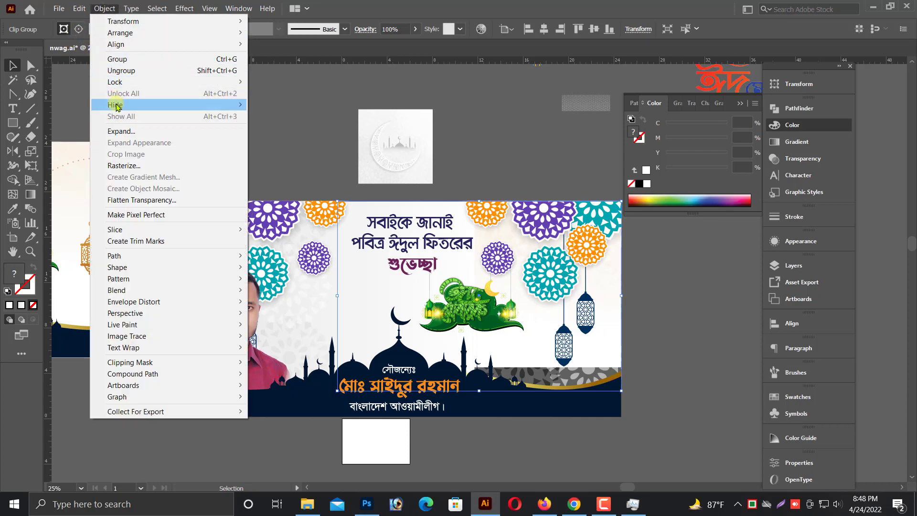
pyautogui.moveTo(116, 105)
pyautogui.click(272, 116)
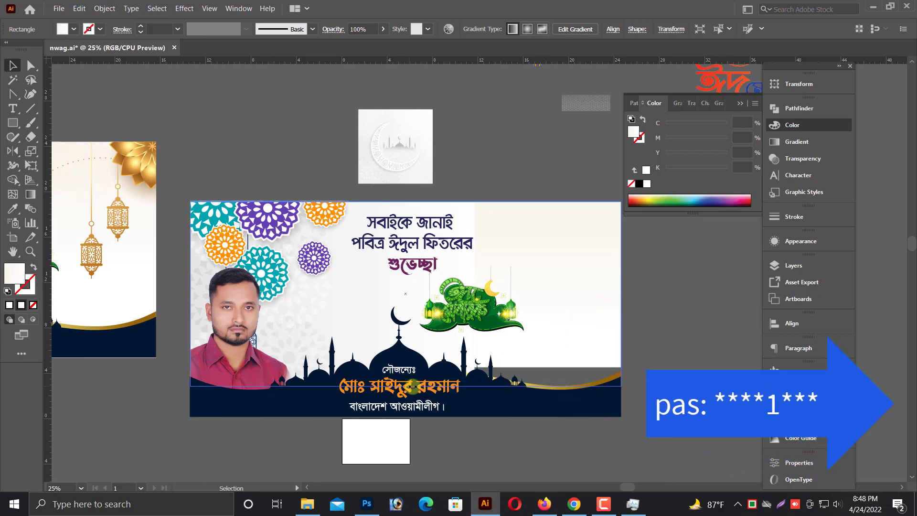
# Delete the grey patterned background rectangle, then show all hidden decorations again.
pyautogui.click(412, 385)
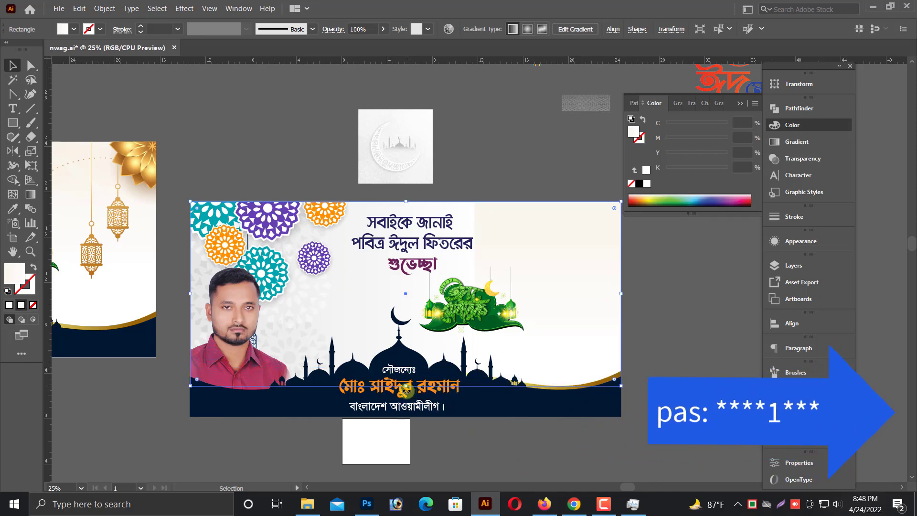
pyautogui.click(457, 450)
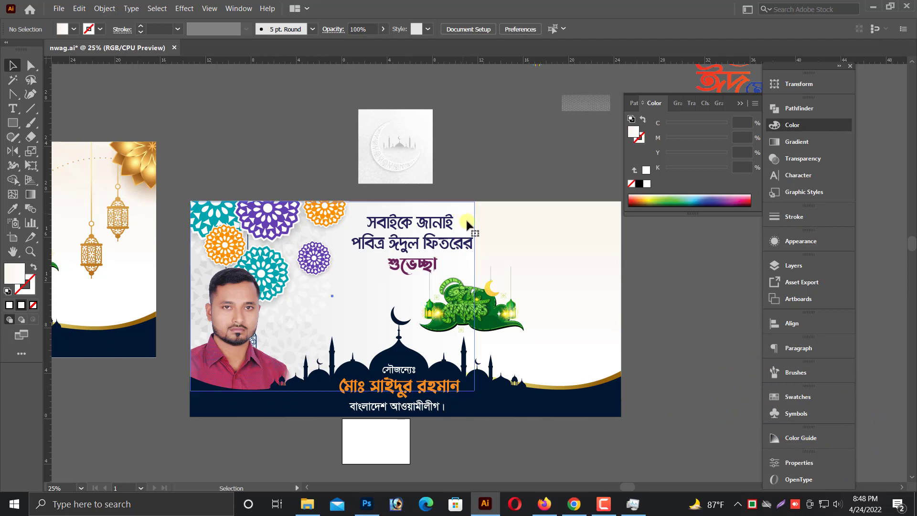
pyautogui.click(467, 223)
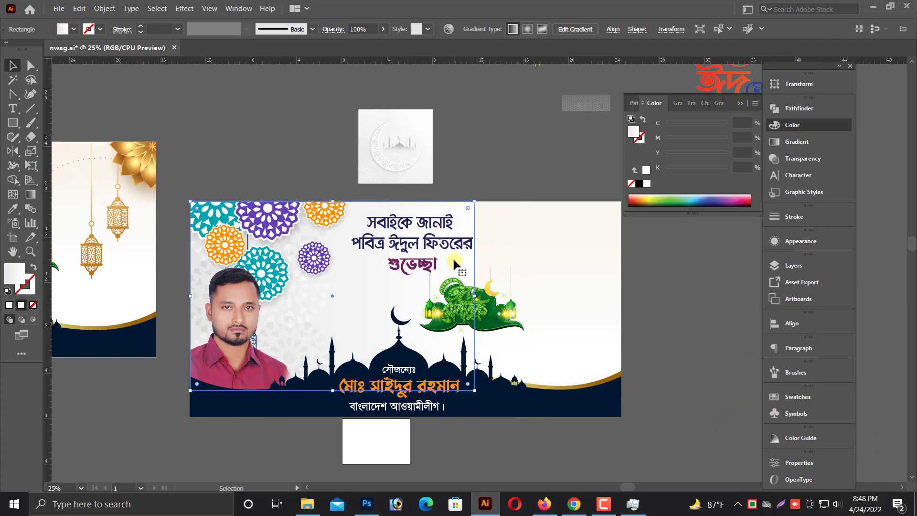
pyautogui.press('Delete')
pyautogui.scroll(1, 508, 286)
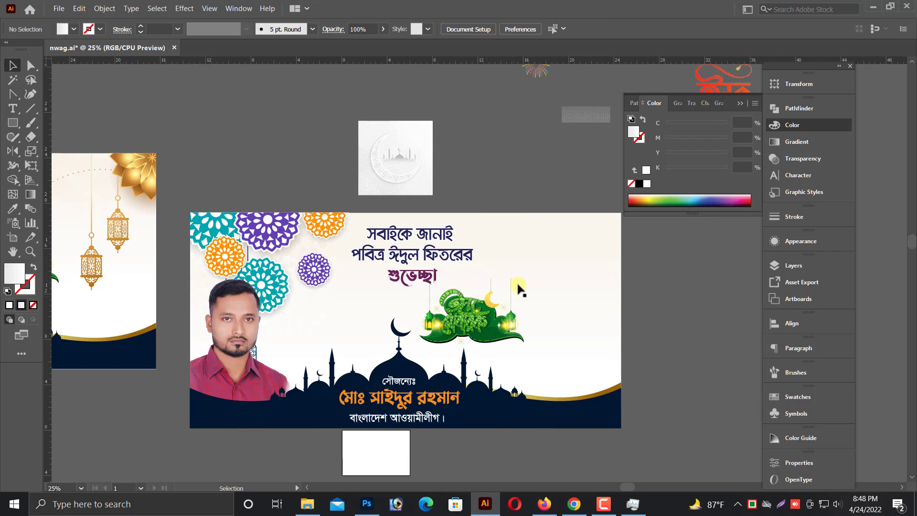
pyautogui.click(101, 10)
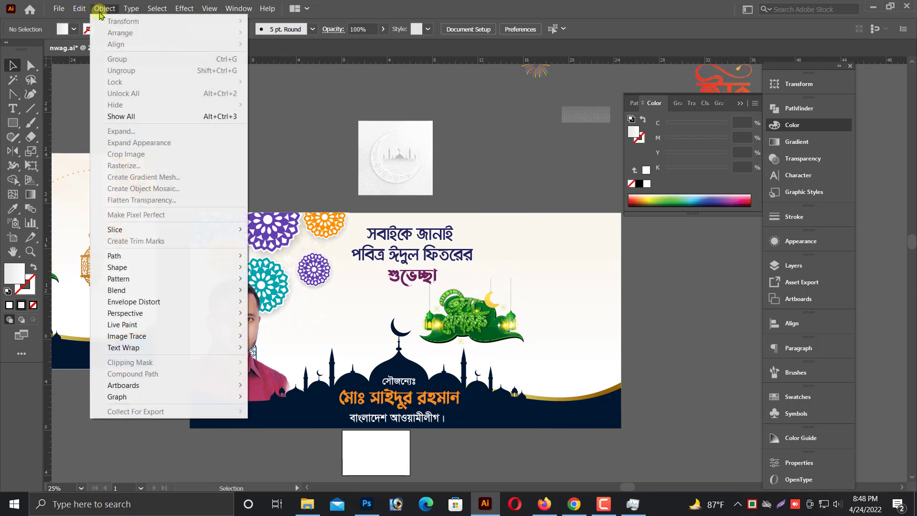
pyautogui.click(122, 116)
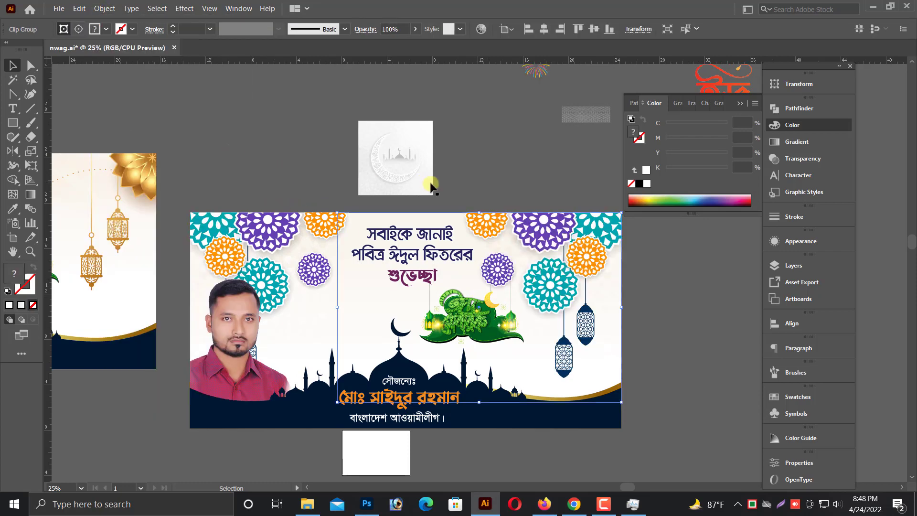
# Scale down the right-hand and left-hand flower and lantern decoration groups.
pyautogui.click(464, 182)
pyautogui.scroll(3, 454, 185)
pyautogui.scroll(2, 525, 287)
pyautogui.scroll(-2, 546, 343)
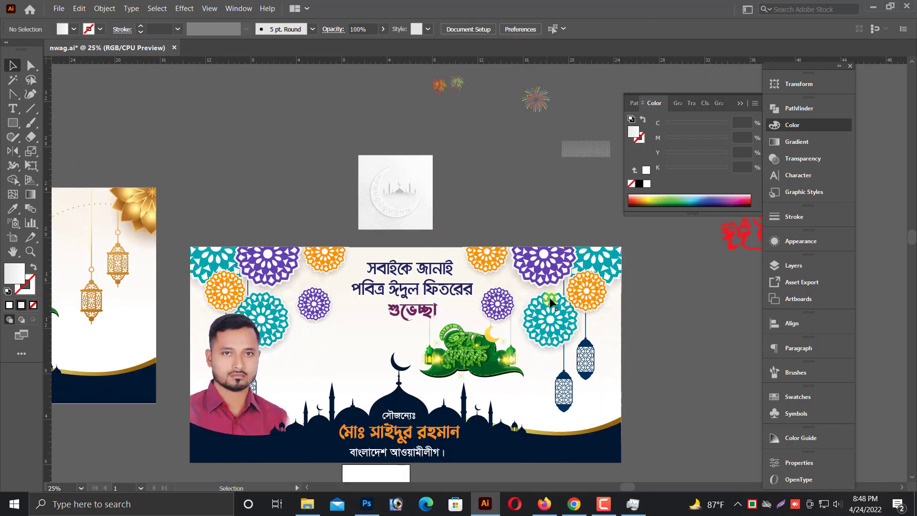
pyautogui.click(553, 335)
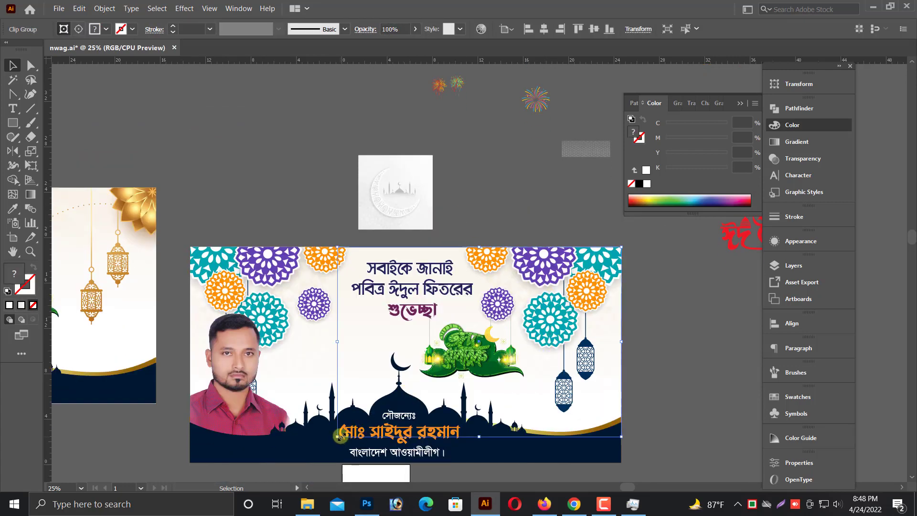
pyautogui.moveTo(340, 437); pyautogui.dragTo(407, 400)
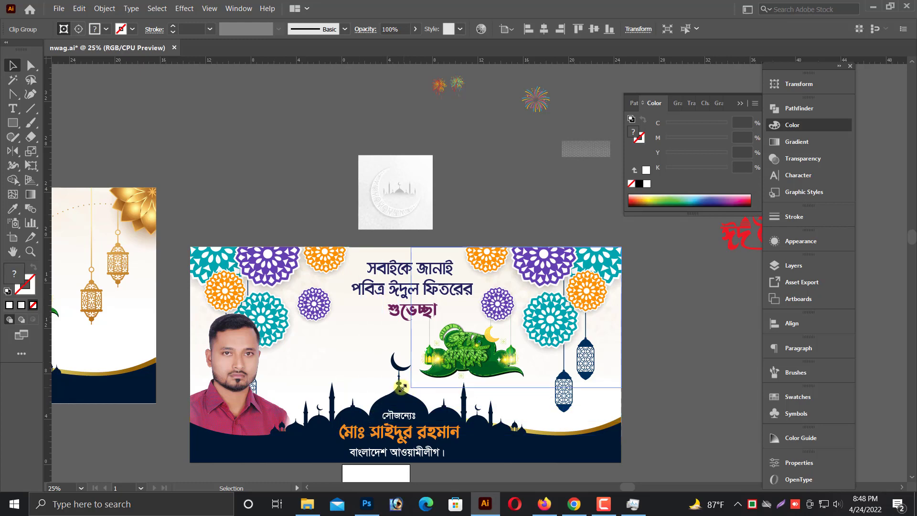
pyautogui.click(500, 226)
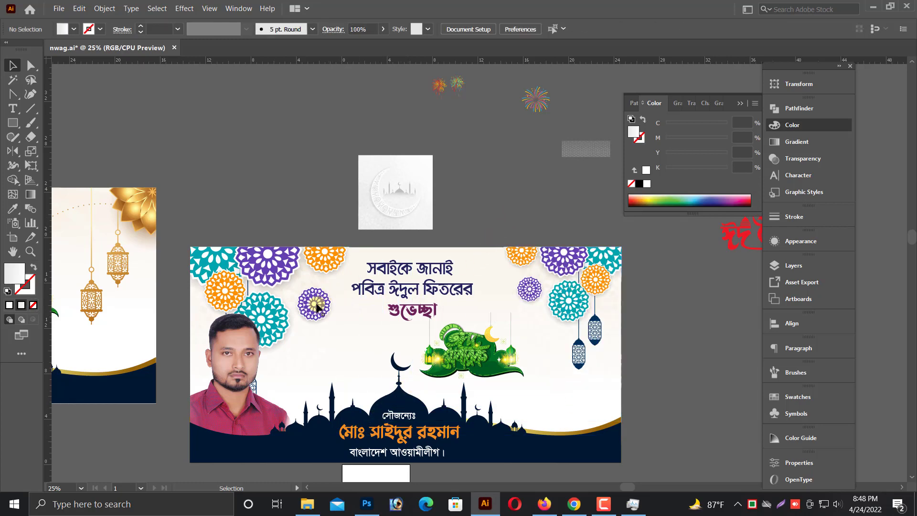
pyautogui.click(377, 415)
pyautogui.moveTo(474, 436); pyautogui.dragTo(412, 395)
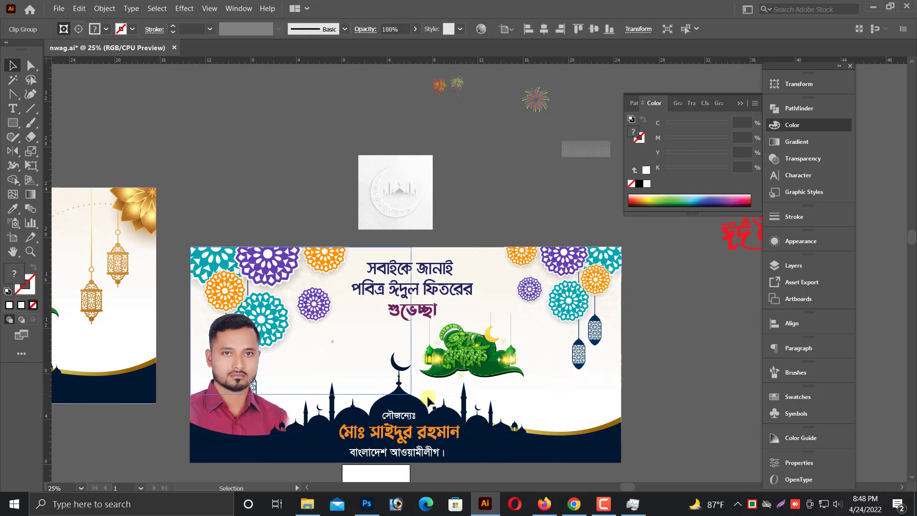
pyautogui.click(239, 198)
# Delete the green Eid Mubarak graphic from the banner's centre.
pyautogui.scroll(-2, 374, 284)
pyautogui.moveTo(374, 282); pyautogui.dragTo(348, 311)
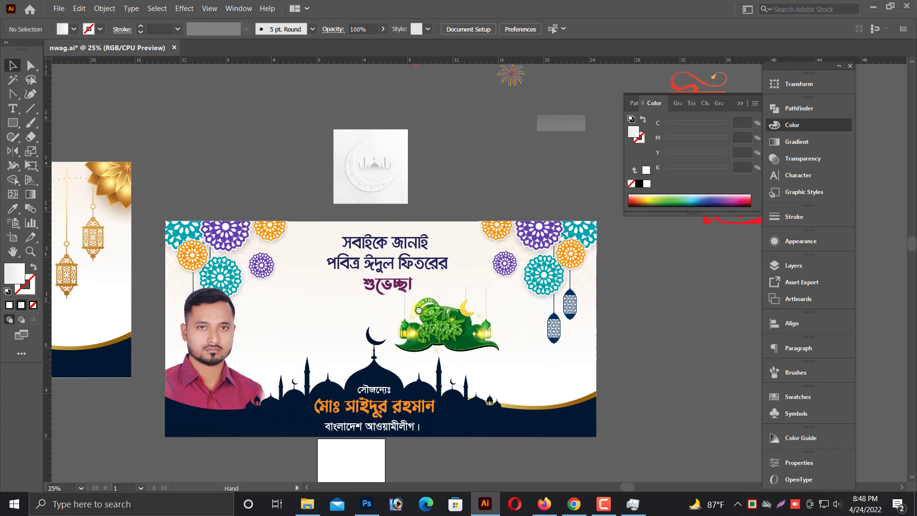
pyautogui.click(423, 356)
pyautogui.keyDown('alt'); pyautogui.scroll(5, 423, 356); pyautogui.keyUp('alt')
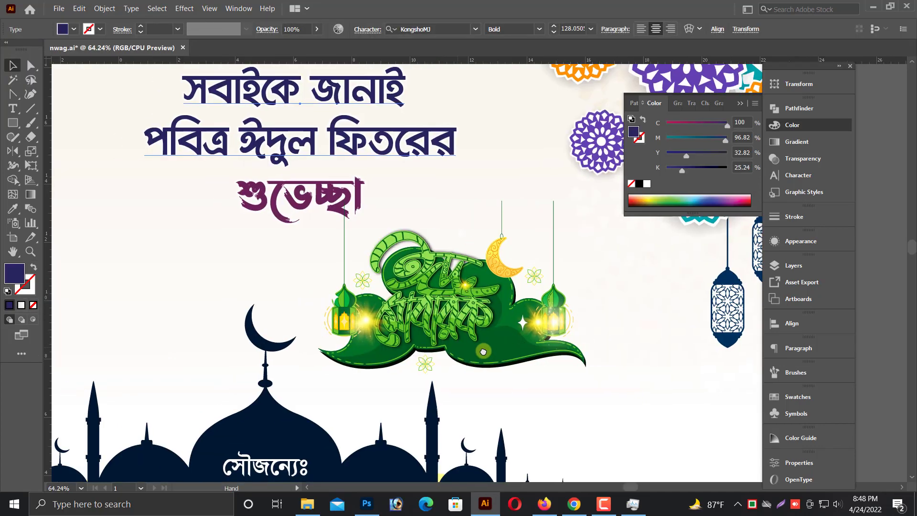
pyautogui.keyDown('alt'); pyautogui.scroll(-2, 489, 342); pyautogui.keyUp('alt')
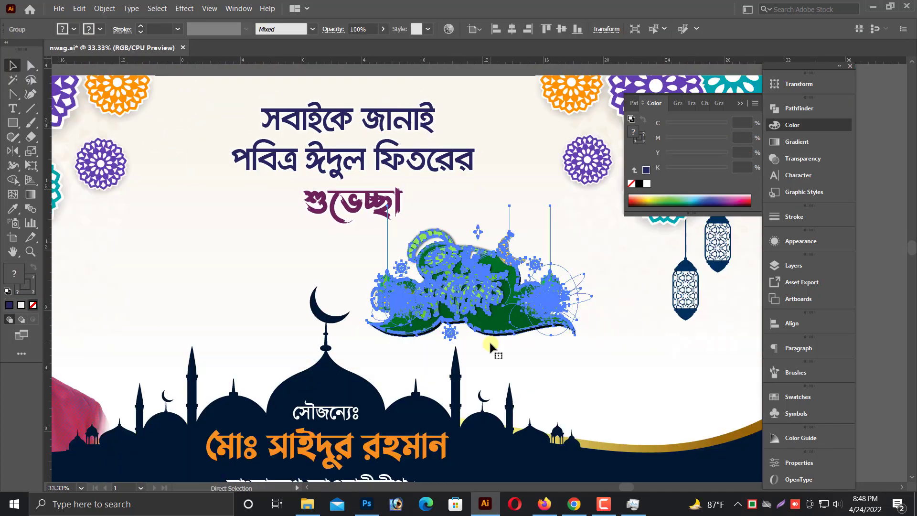
pyautogui.keyDown('alt'); pyautogui.scroll(-1, 489, 340); pyautogui.keyUp('alt')
pyautogui.scroll(1, 477, 302)
pyautogui.press('Delete')
pyautogui.scroll(-1, 482, 344)
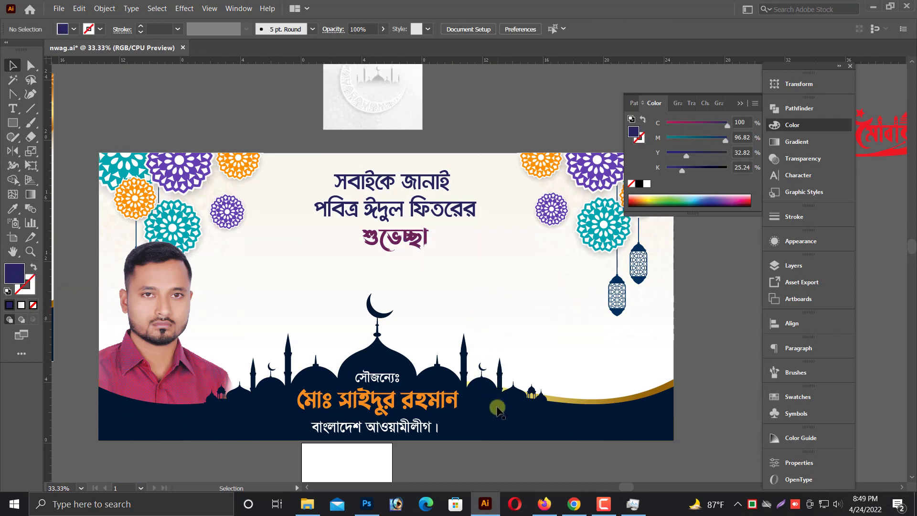
pyautogui.keyDown('alt'); pyautogui.scroll(-1, 497, 399); pyautogui.keyUp('alt')
# Recolour the bottom wave and mosque silhouette to RGB teal 005C62.
pyautogui.click(497, 396)
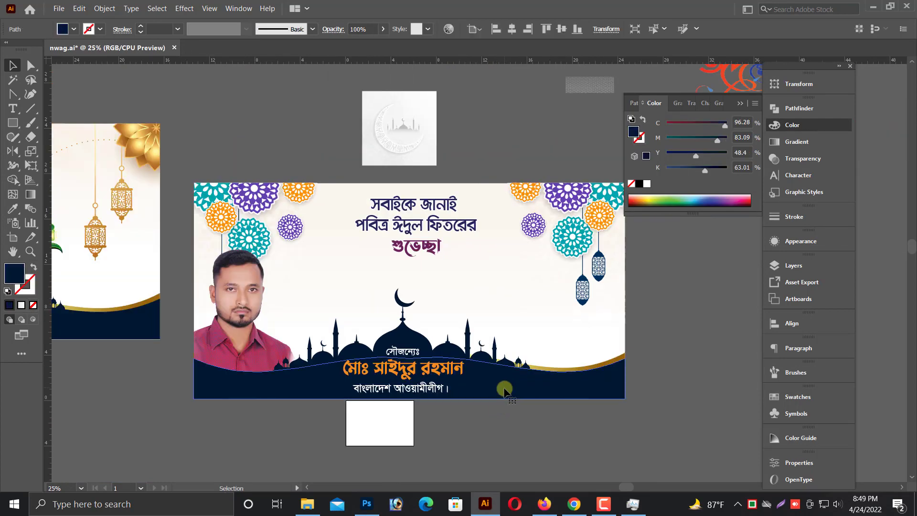
pyautogui.keyDown('alt'); pyautogui.scroll(1, 464, 236); pyautogui.keyUp('alt')
pyautogui.keyDown('shift'); pyautogui.click(468, 218); pyautogui.keyUp('shift')
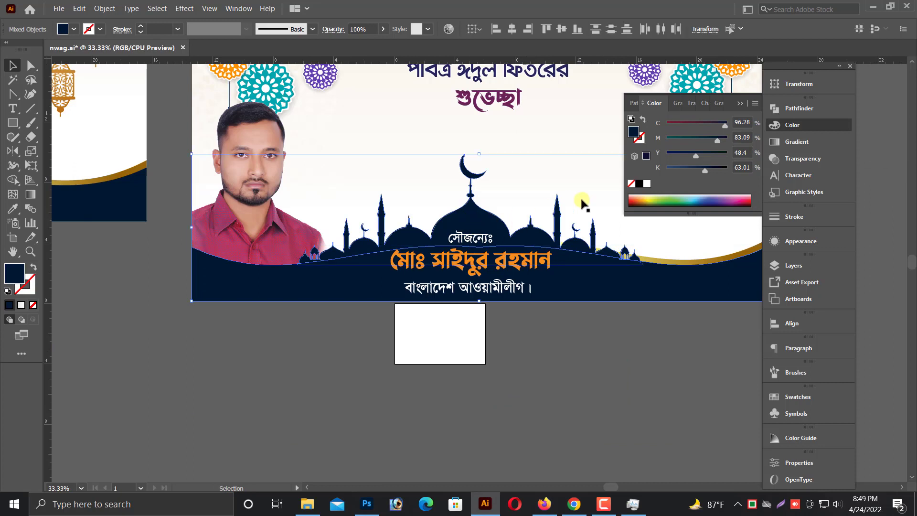
pyautogui.moveTo(693, 171); pyautogui.dragTo(661, 170)
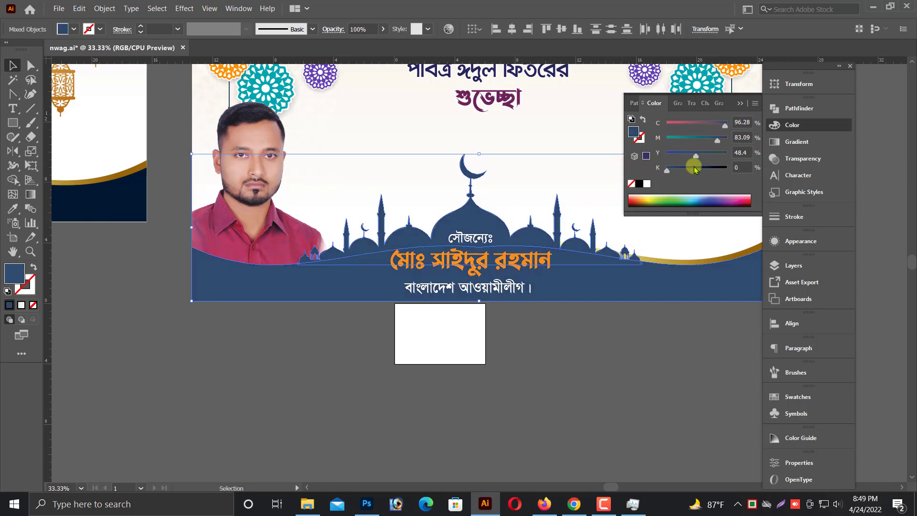
pyautogui.moveTo(724, 124); pyautogui.dragTo(669, 123)
pyautogui.click(697, 140)
pyautogui.click(753, 103)
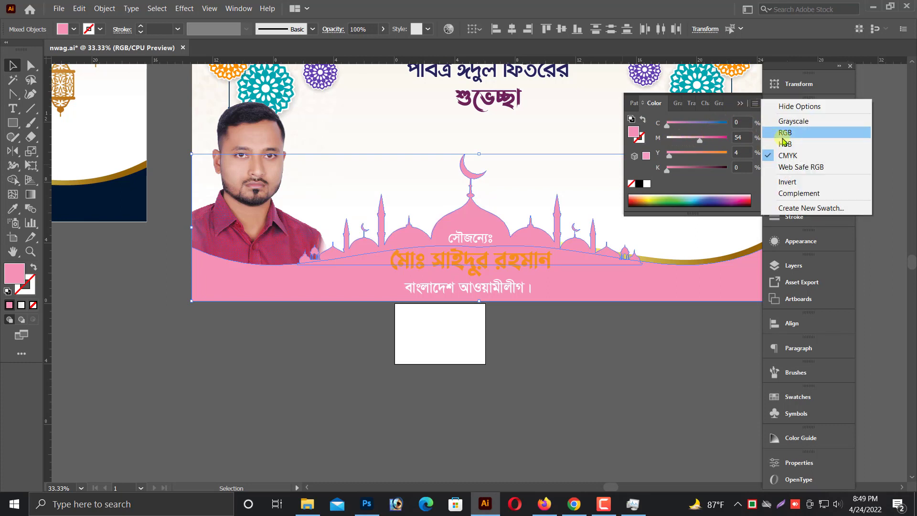
pyautogui.click(783, 128)
pyautogui.moveTo(702, 145)
pyautogui.mouseDown()
pyautogui.moveTo(714, 143)
pyautogui.moveTo(667, 124)
pyautogui.mouseUp()
pyautogui.moveTo(710, 163)
pyautogui.mouseDown()
pyautogui.moveTo(667, 163)
pyautogui.moveTo(703, 147)
pyautogui.moveTo(690, 147)
pyautogui.mouseUp()
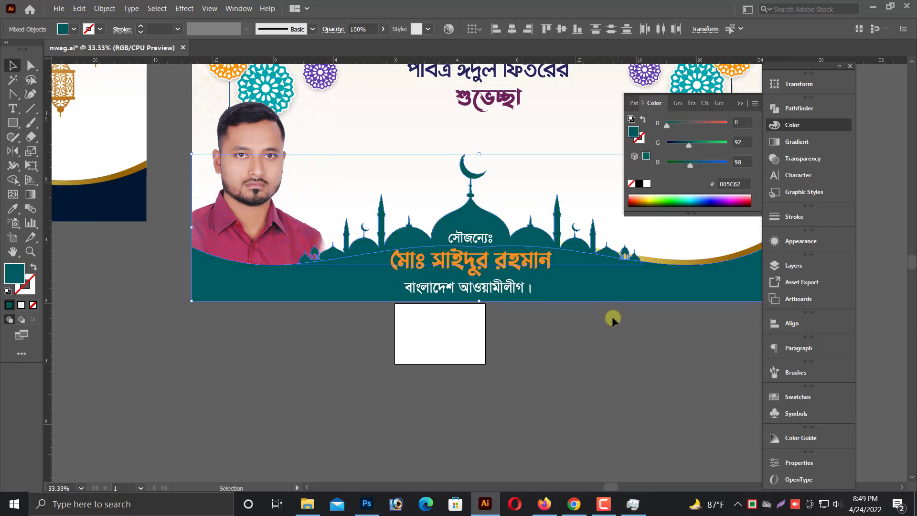
# Deselect the recoloured shapes and select the orange name text.
pyautogui.moveTo(611, 316); pyautogui.dragTo(540, 360)
pyautogui.click(540, 360)
pyautogui.scroll(3, 536, 322)
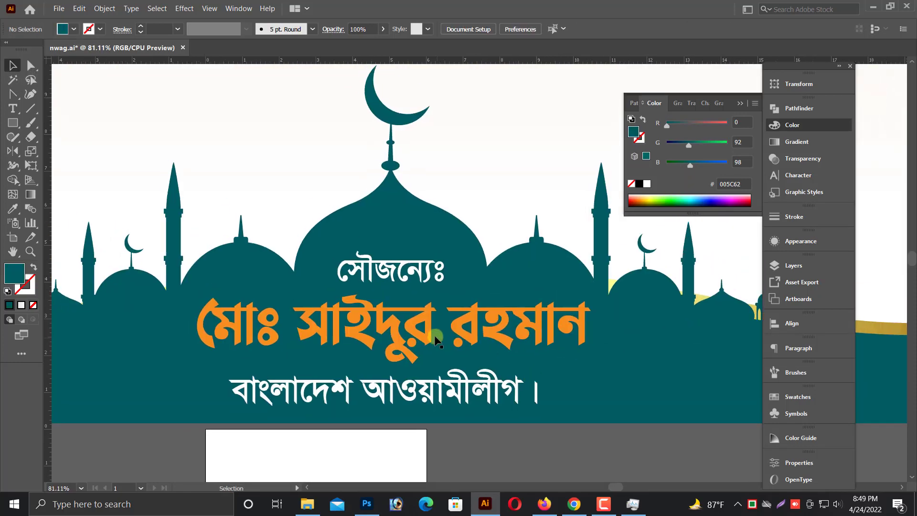
pyautogui.click(436, 340)
# Turn the name line bright yellow (#F7FF1E).
pyautogui.moveTo(699, 145); pyautogui.dragTo(727, 146)
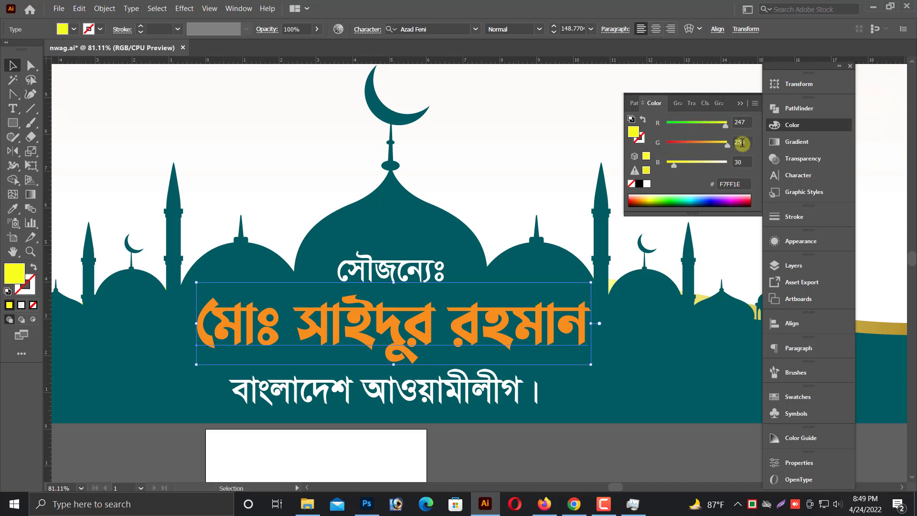
pyautogui.scroll(-2, 553, 265)
pyautogui.scroll(-1, 550, 281)
pyautogui.scroll(-1, 550, 281)
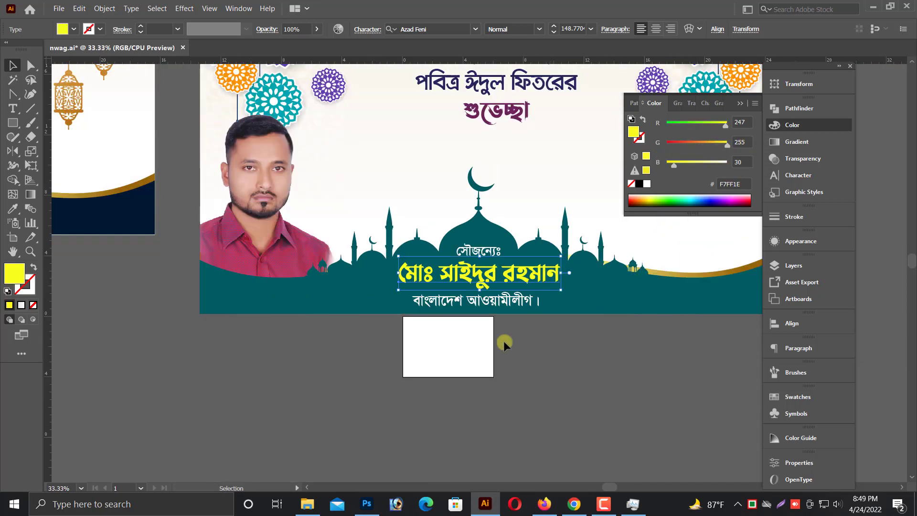
pyautogui.scroll(2, 501, 338)
pyautogui.click(436, 420)
# Try sending the portrait backward, then undo so it stays in front of the lanterns.
pyautogui.scroll(1, 466, 397)
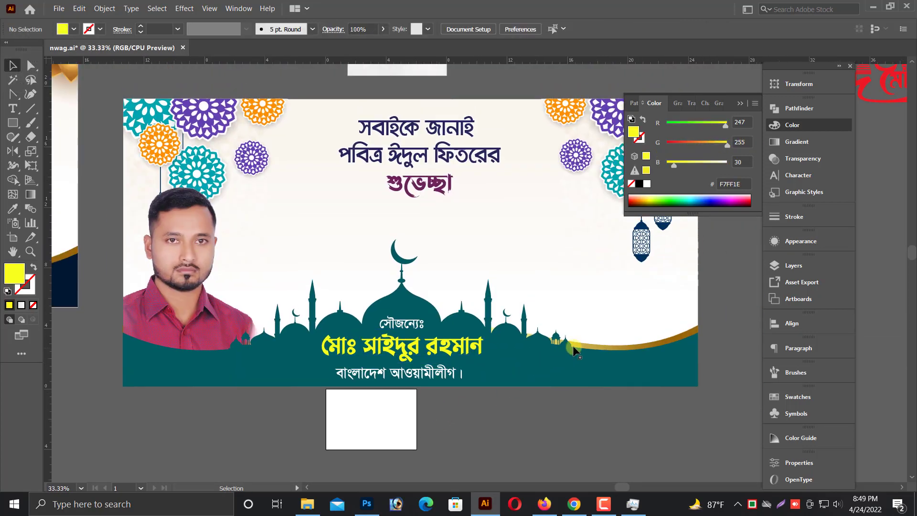
pyautogui.click(490, 356)
pyautogui.click(266, 266)
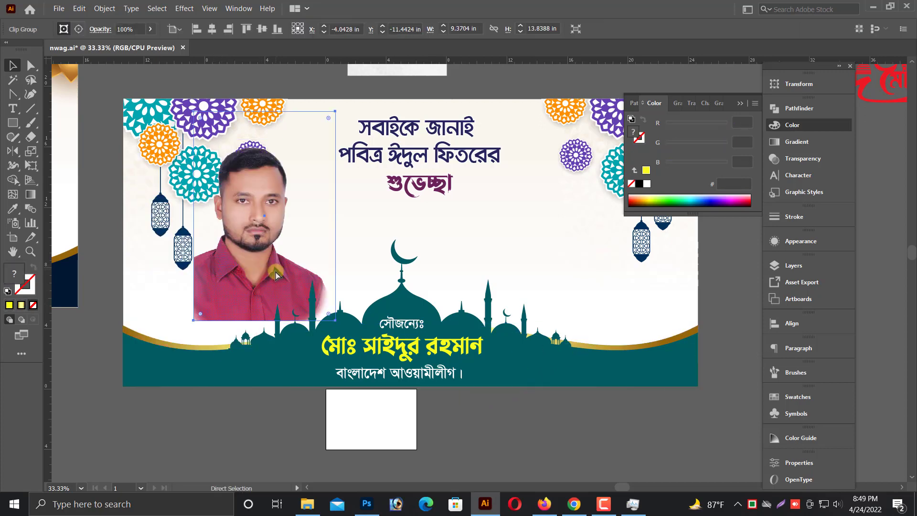
pyautogui.hotkey('ctrl', '[')
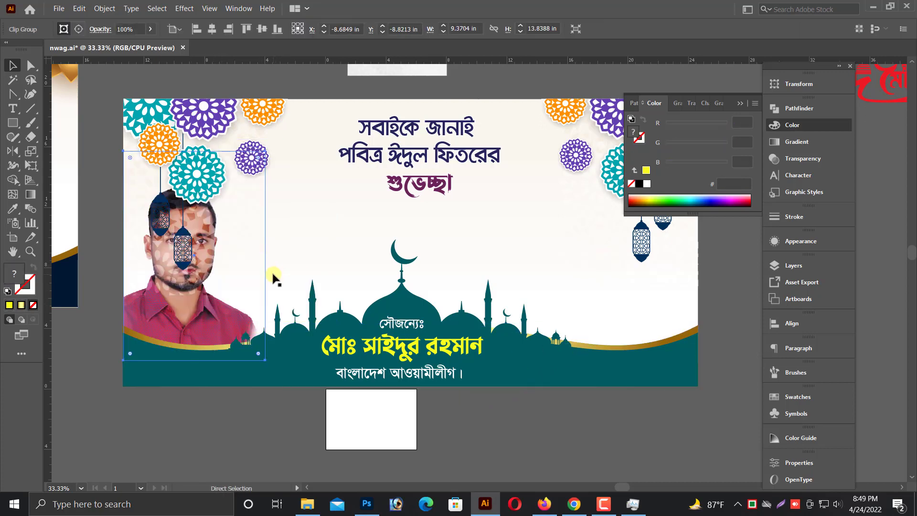
pyautogui.hotkey('ctrl', 'z')
pyautogui.click(237, 400)
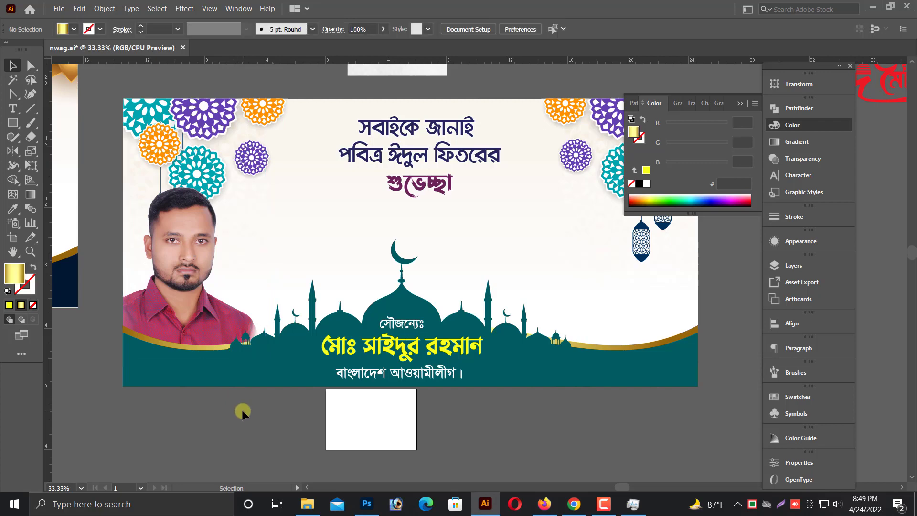
pyautogui.scroll(1, 241, 399)
pyautogui.scroll(1, 246, 397)
pyautogui.scroll(1, 248, 396)
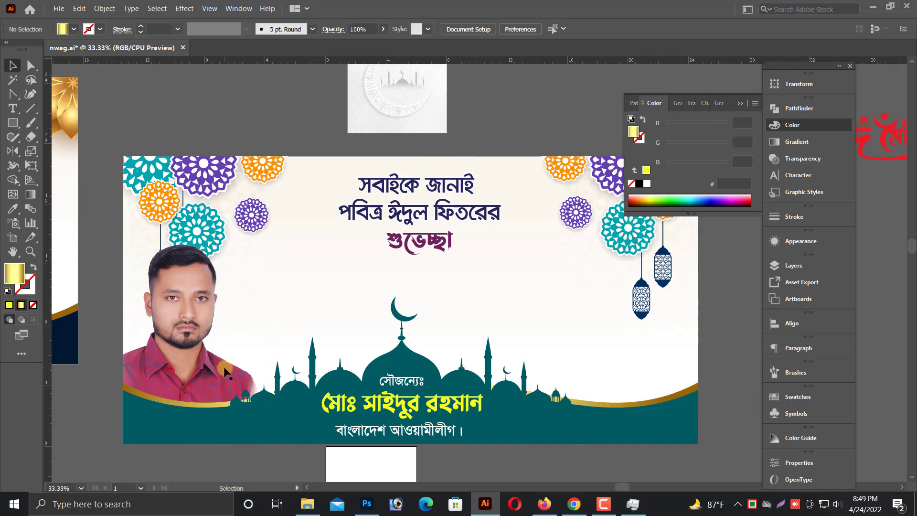
pyautogui.keyDown('alt'); pyautogui.scroll(-1, 259, 388); pyautogui.keyUp('alt')
pyautogui.scroll(2, 334, 311)
pyautogui.scroll(2, 417, 222)
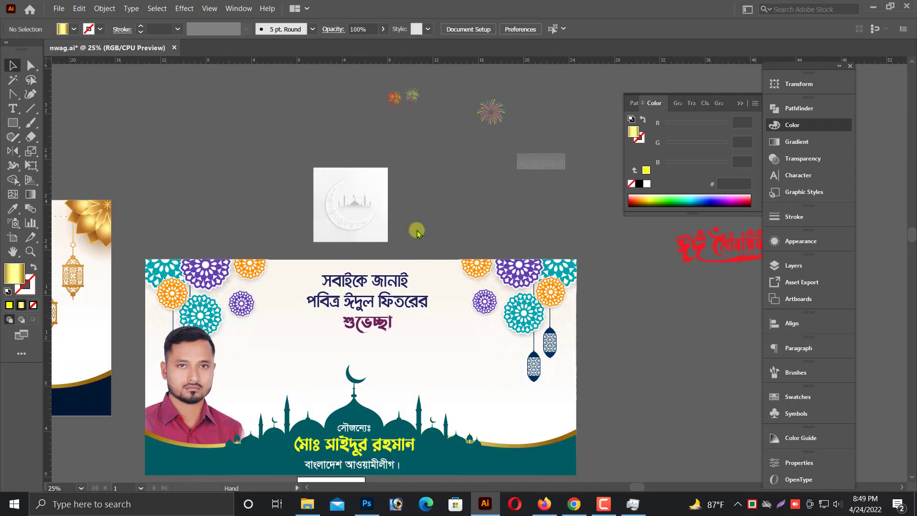
pyautogui.scroll(2, 417, 222)
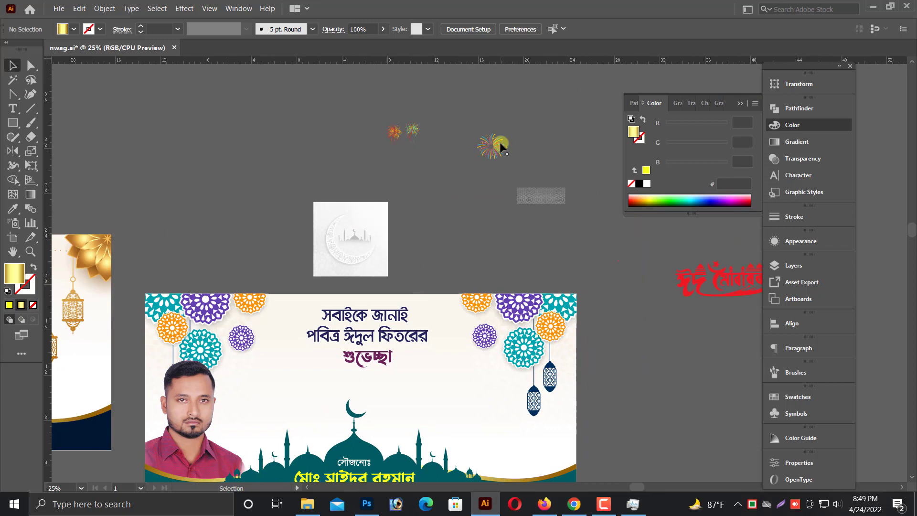
# Group all parts of the firework artwork on the pasteboard.
pyautogui.click(325, 302)
pyautogui.click(435, 203)
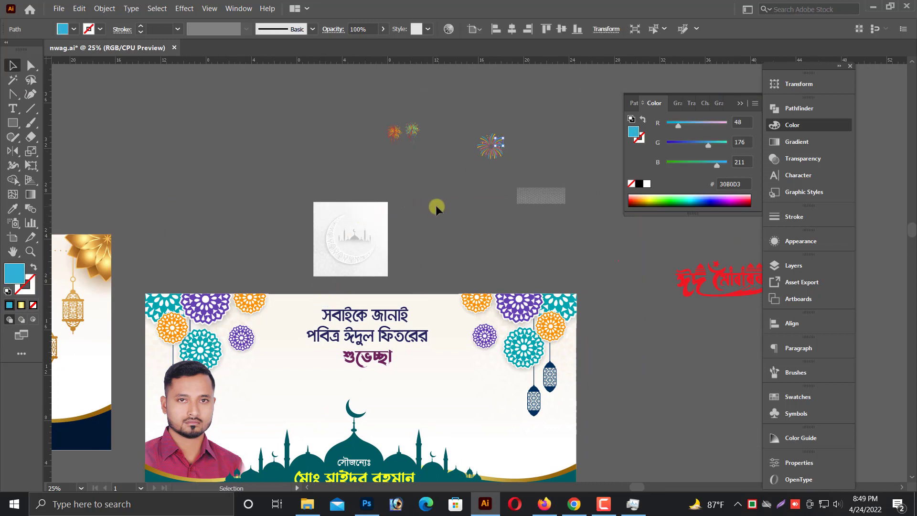
pyautogui.click(489, 144)
pyautogui.click(463, 121)
pyautogui.rightClick(495, 149)
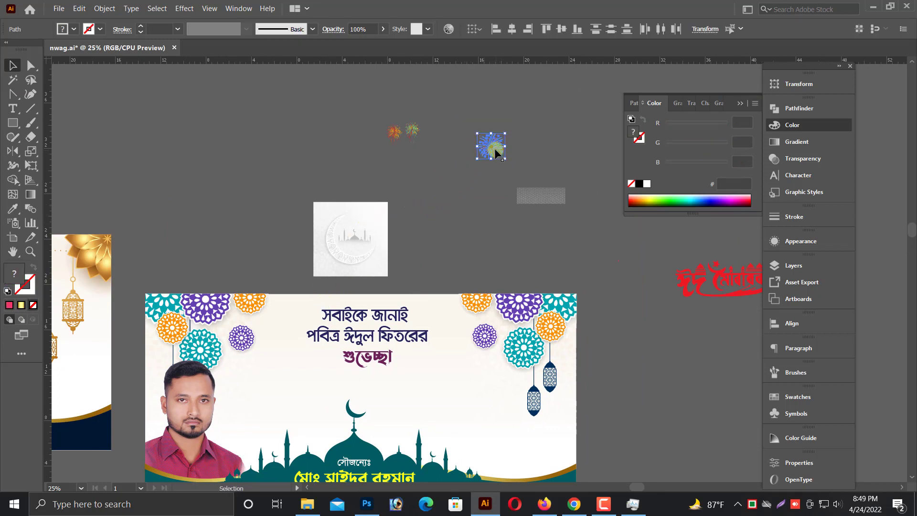
pyautogui.click(511, 212)
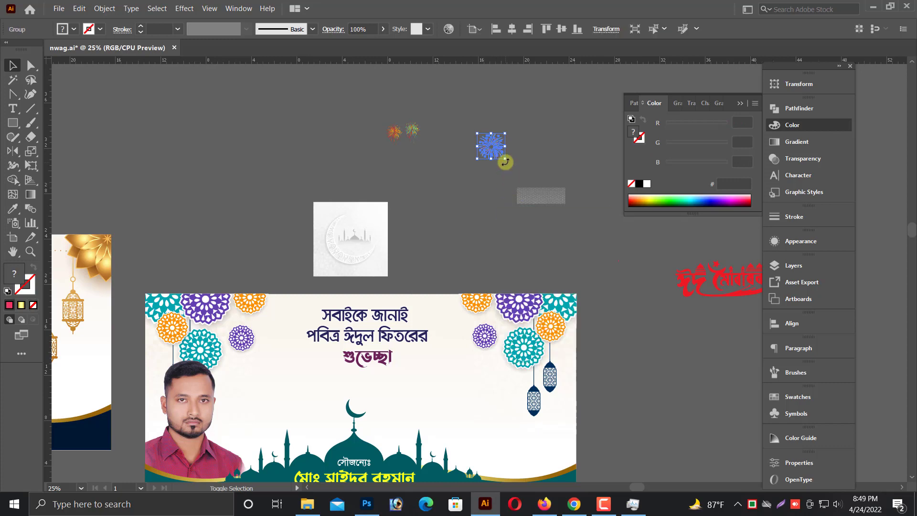
# Place the grouped firework on the banner left of the greeting heading.
pyautogui.moveTo(501, 158)
pyautogui.mouseDown()
pyautogui.moveTo(298, 334)
pyautogui.moveTo(291, 367)
pyautogui.moveTo(255, 410)
pyautogui.mouseUp()
pyautogui.scroll(5, 289, 367)
pyautogui.scroll(-3, 253, 413)
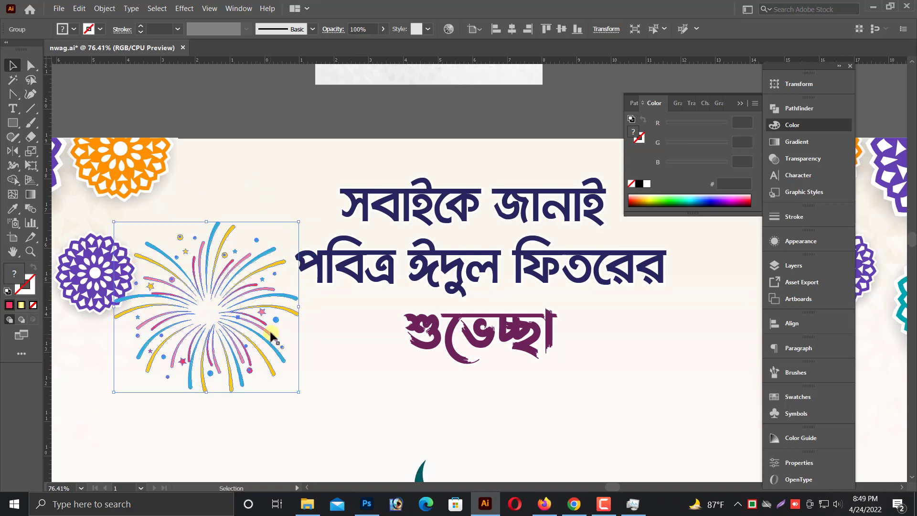
pyautogui.click(270, 336)
pyautogui.moveTo(266, 260); pyautogui.dragTo(272, 307)
pyautogui.scroll(-2, 272, 307)
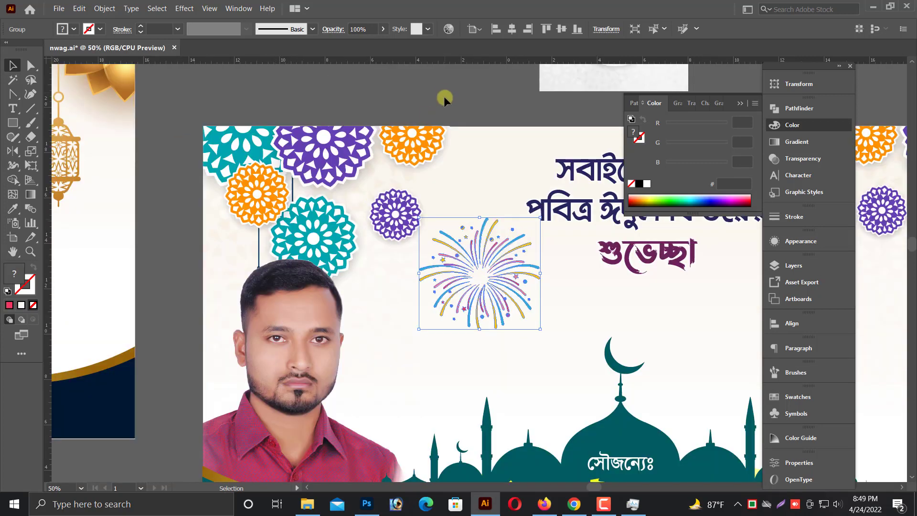
# Add a resized copy of the firework to the right of the heading.
pyautogui.hotkey('alt', 'space')
pyautogui.moveTo(491, 280); pyautogui.dragTo(284, 318)
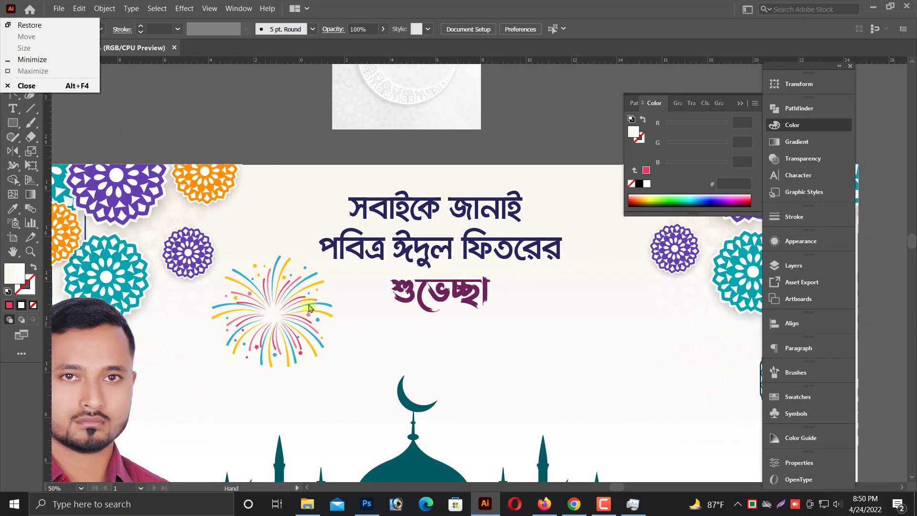
pyautogui.click(308, 296)
pyautogui.moveTo(331, 291)
pyautogui.mouseDown()
pyautogui.moveTo(304, 283)
pyautogui.moveTo(311, 221)
pyautogui.moveTo(630, 230)
pyautogui.mouseUp()
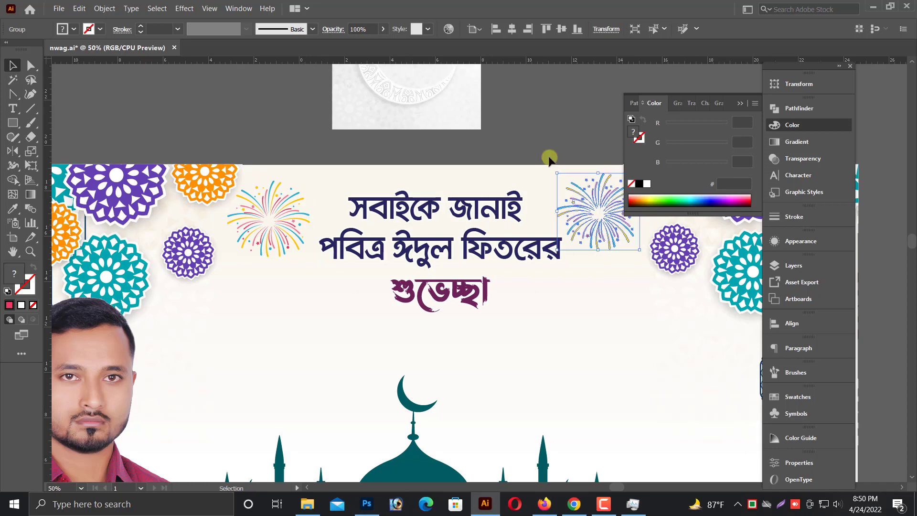
pyautogui.click(549, 159)
pyautogui.hotkey('ctrl', '-')
pyautogui.hotkey('ctrl', '-')
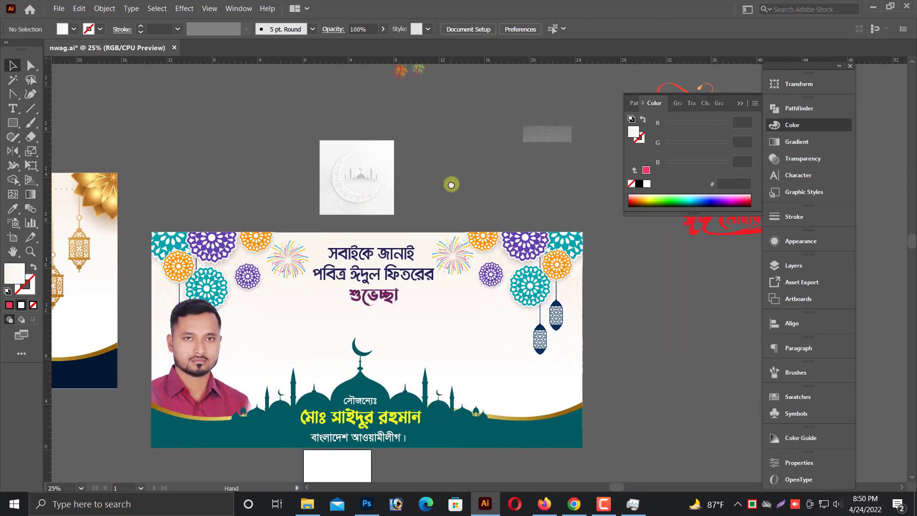
pyautogui.scroll(3, 449, 186)
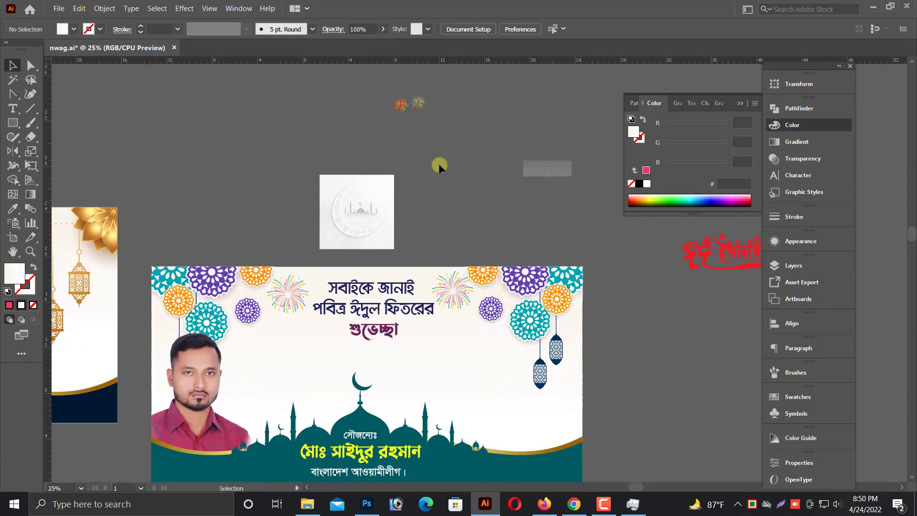
# Move the ঈদ মোবারক calligraphy beneath the heading and scale it down proportionally.
pyautogui.hscroll(1, 629, 326)
pyautogui.hscroll(5, 620, 321)
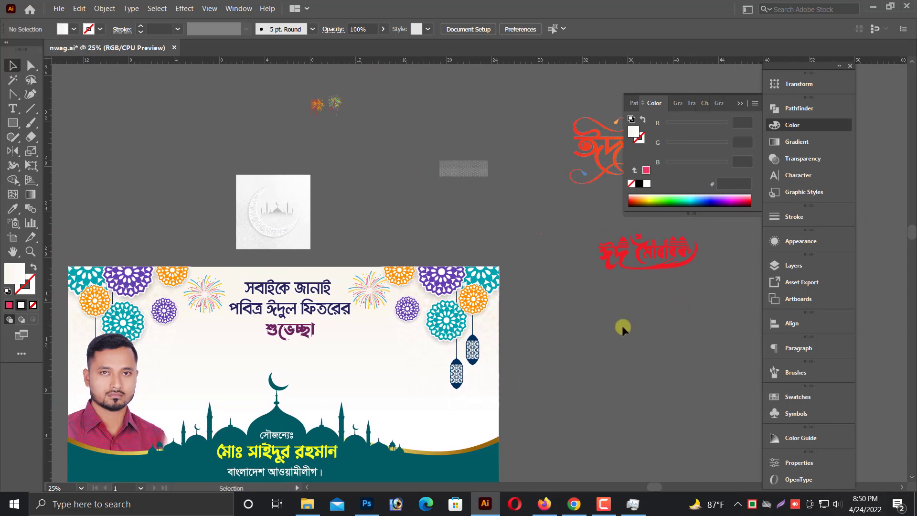
pyautogui.scroll(4, 600, 253)
pyautogui.moveTo(601, 253); pyautogui.dragTo(332, 432)
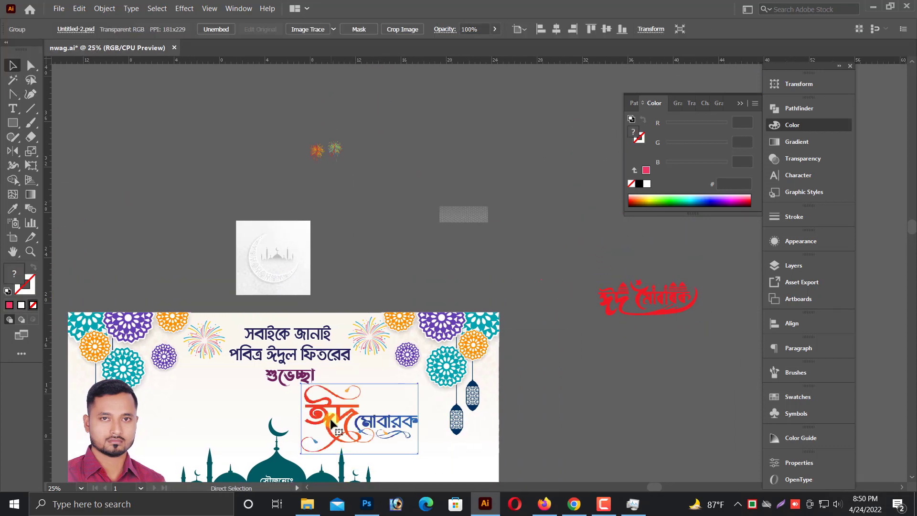
pyautogui.hotkey('ctrl', '+')
pyautogui.hotkey('ctrl', '+')
pyautogui.scroll(3, 568, 314)
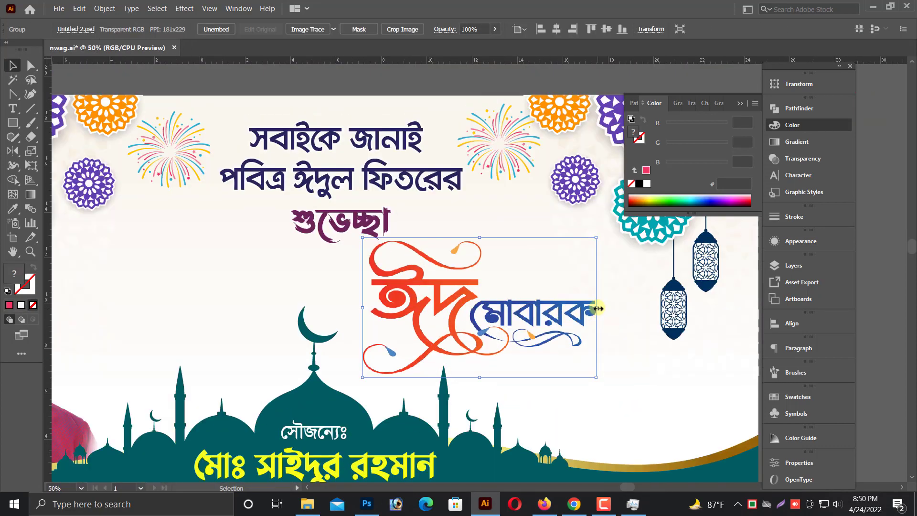
pyautogui.moveTo(598, 309); pyautogui.dragTo(576, 308)
pyautogui.scroll(3, 449, 294)
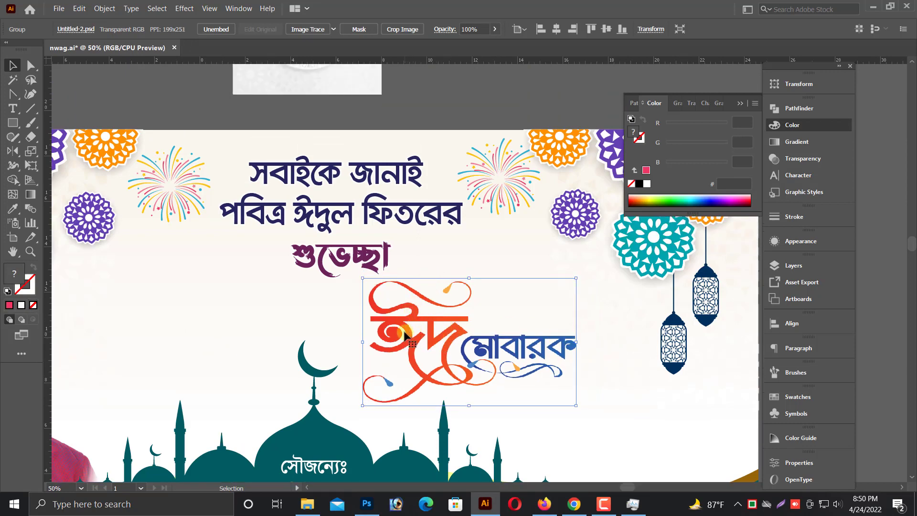
pyautogui.scroll(-2, 403, 333)
pyautogui.moveTo(410, 324); pyautogui.dragTo(405, 328)
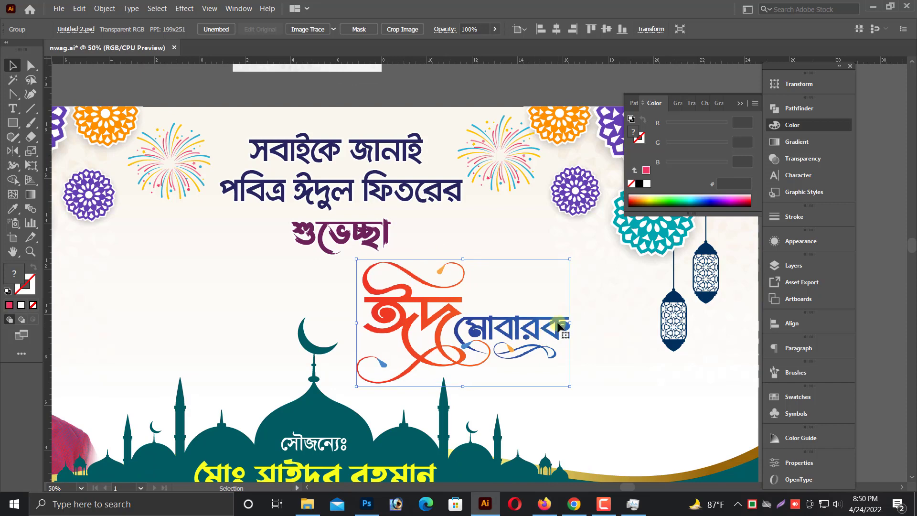
pyautogui.moveTo(568, 324); pyautogui.dragTo(547, 319)
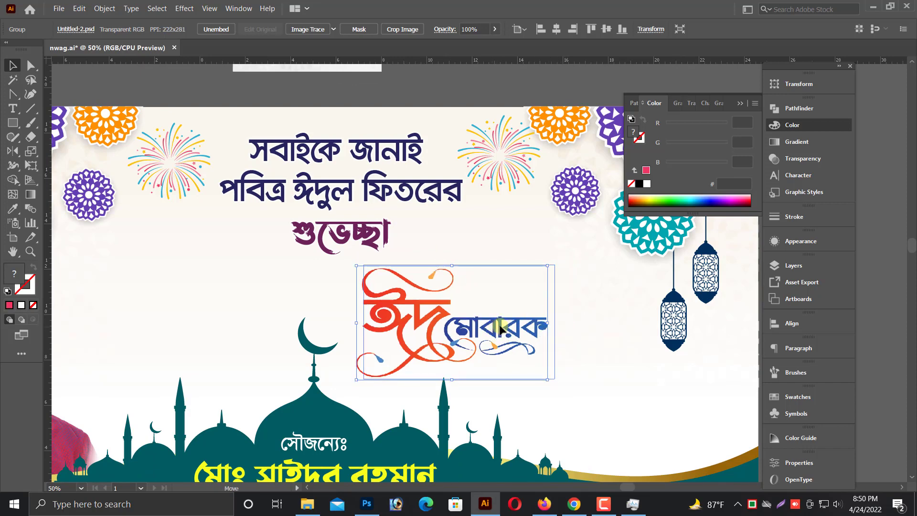
pyautogui.moveTo(365, 286); pyautogui.dragTo(373, 285)
# Make the word শুভেচ্ছা dark red (#C40000).
pyautogui.click(336, 235)
pyautogui.moveTo(710, 125)
pyautogui.mouseDown()
pyautogui.moveTo(667, 144)
pyautogui.moveTo(666, 165)
pyautogui.mouseUp()
pyautogui.moveTo(674, 126); pyautogui.dragTo(714, 125)
# Reposition the faint crescent-and-mosque emblem toward the banner's centre.
pyautogui.scroll(1, 419, 259)
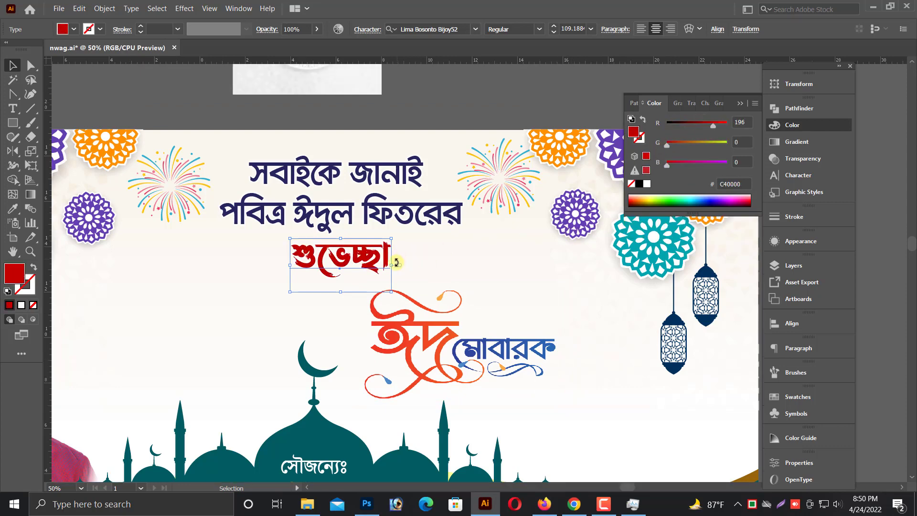
pyautogui.click(396, 224)
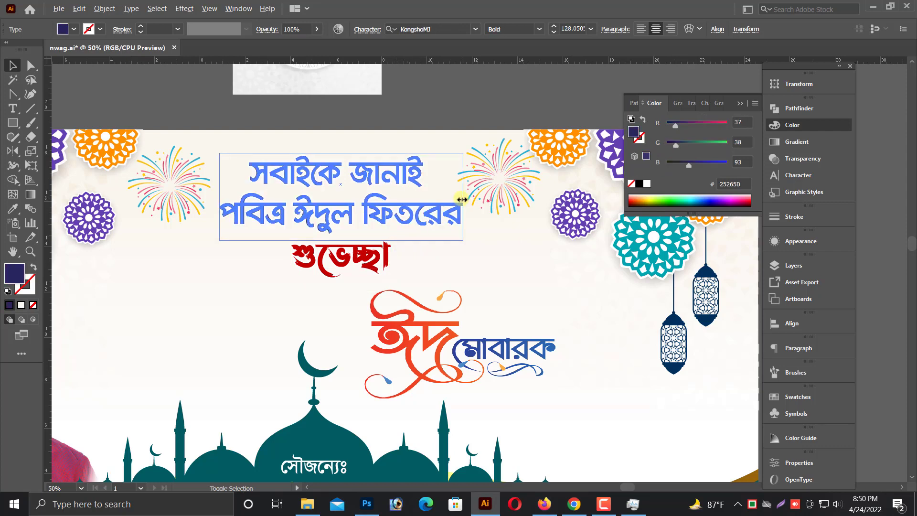
pyautogui.hotkey('ctrl', '-')
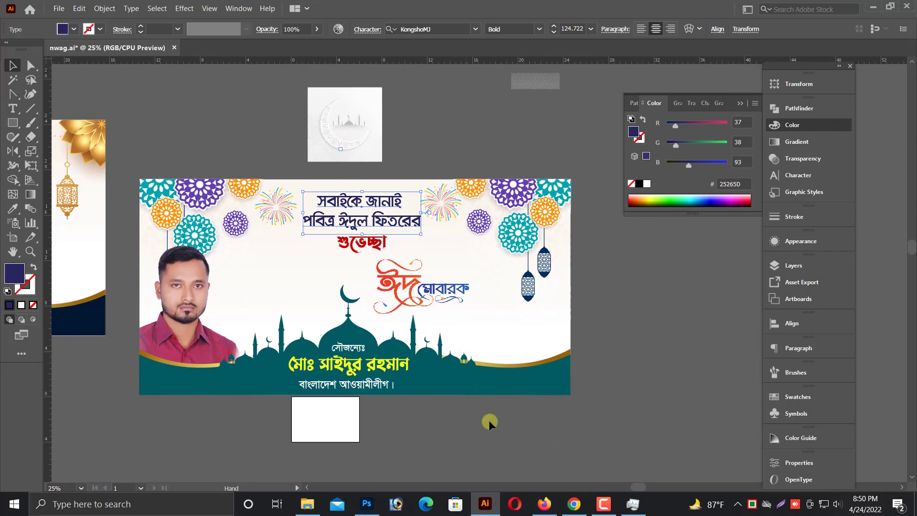
pyautogui.click(489, 420)
pyautogui.scroll(2, 489, 420)
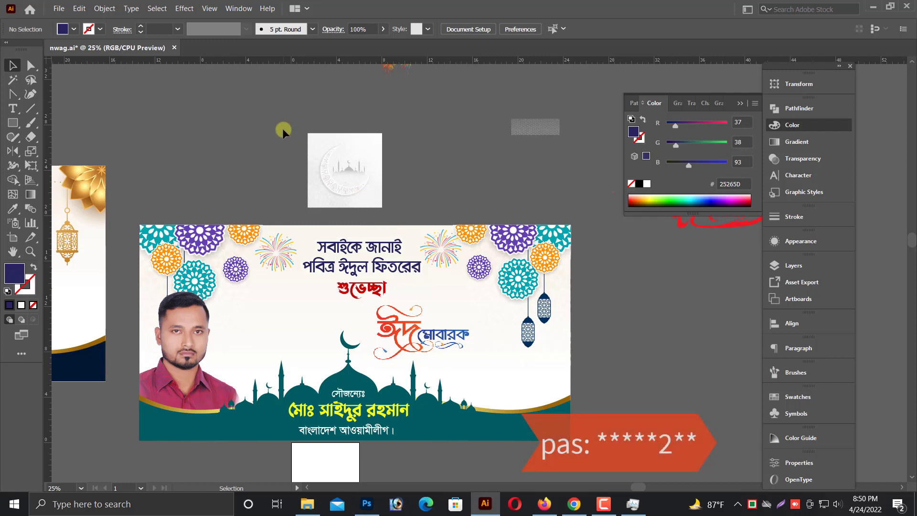
pyautogui.moveTo(347, 183)
pyautogui.mouseDown()
pyautogui.moveTo(532, 387)
pyautogui.moveTo(277, 338)
pyautogui.mouseUp()
pyautogui.hotkey('ctrl', '+')
pyautogui.hotkey('ctrl', '+')
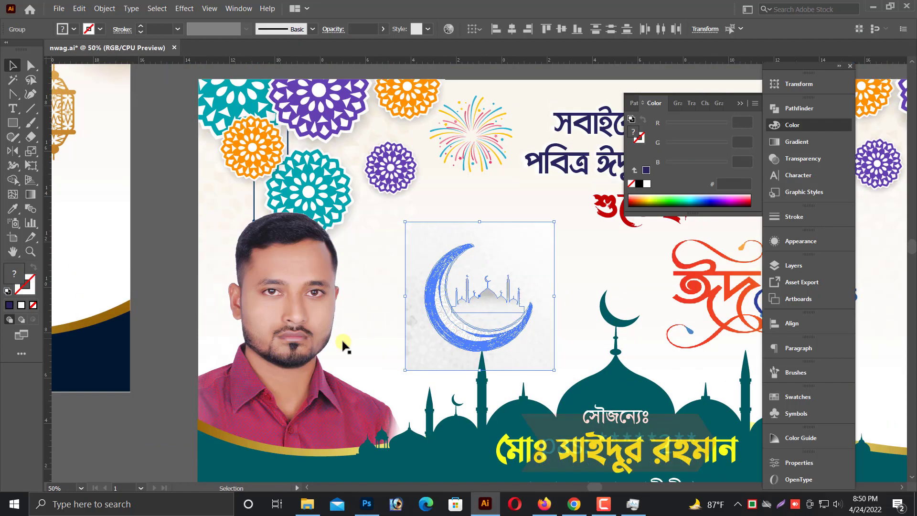
pyautogui.scroll(1, 456, 362)
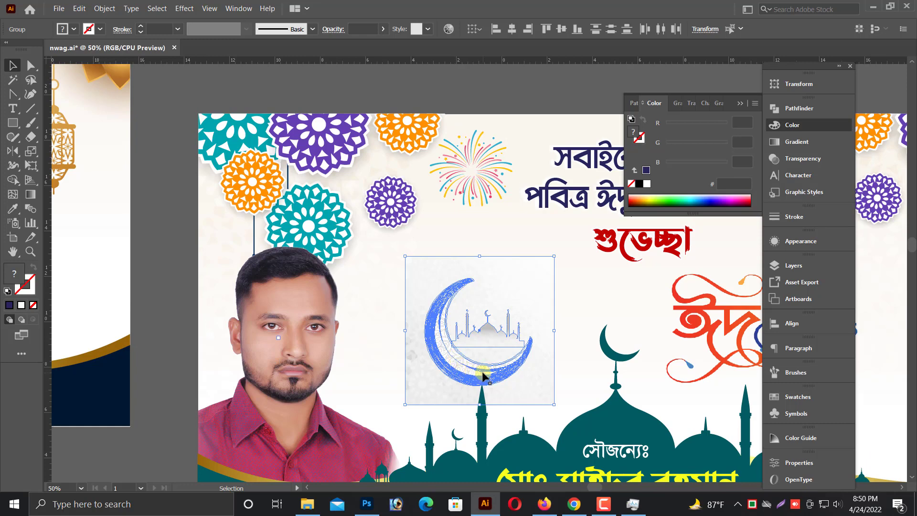
pyautogui.click(484, 356)
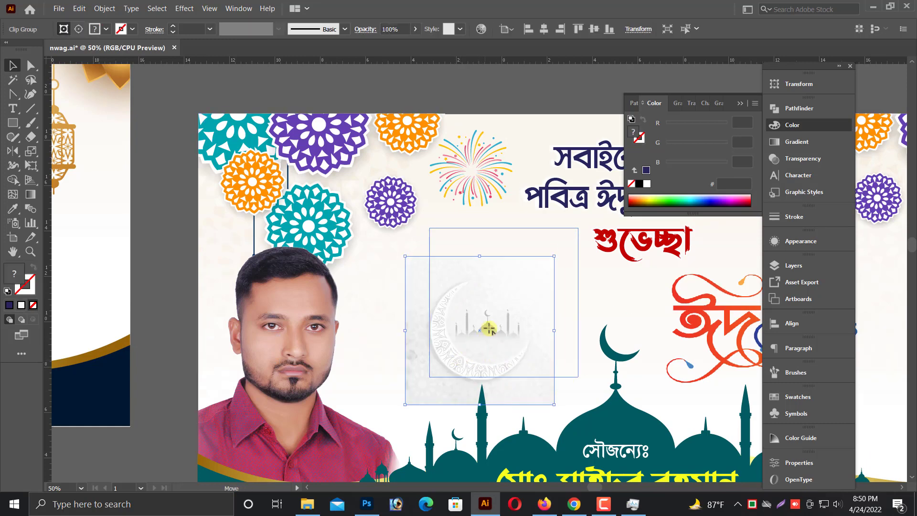
pyautogui.moveTo(480, 357); pyautogui.dragTo(502, 336)
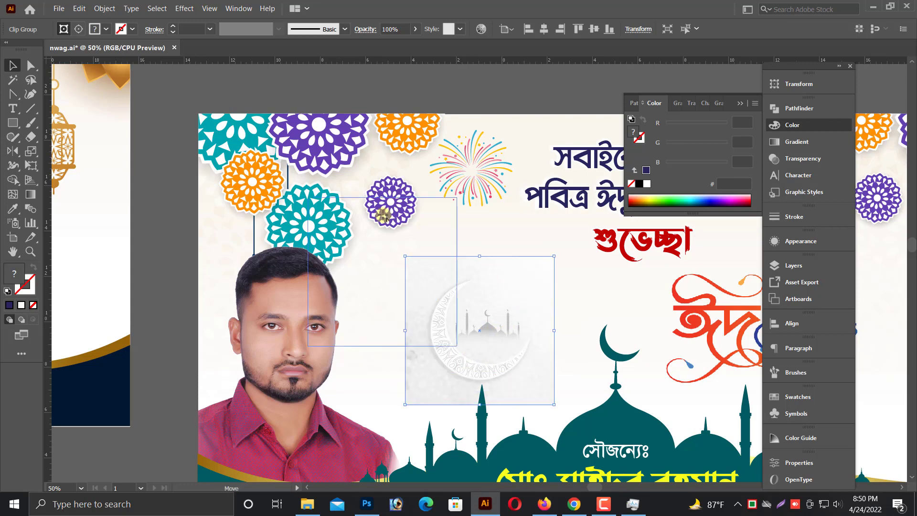
# Enlarge the flower and pattern group behind the portrait and nudge it right.
pyautogui.click(317, 176)
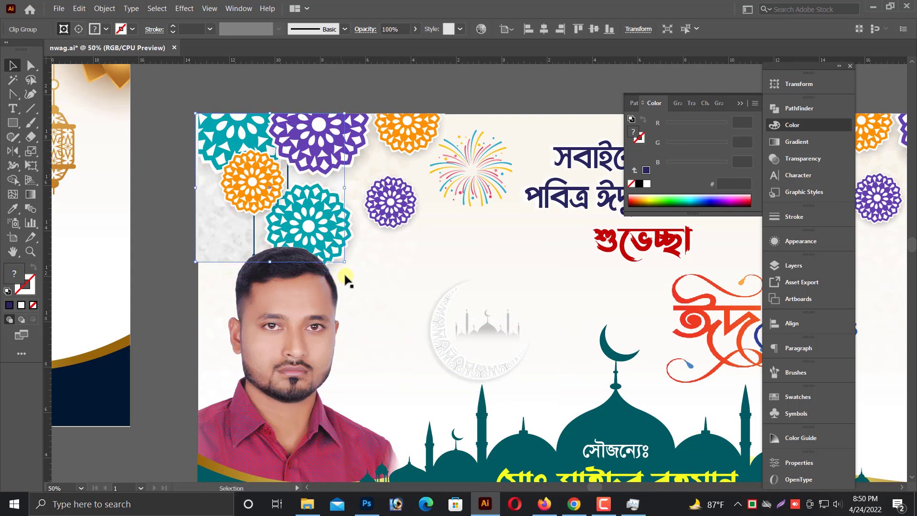
pyautogui.moveTo(344, 261)
pyautogui.mouseDown()
pyautogui.moveTo(487, 405)
pyautogui.moveTo(528, 391)
pyautogui.moveTo(573, 433)
pyautogui.mouseUp()
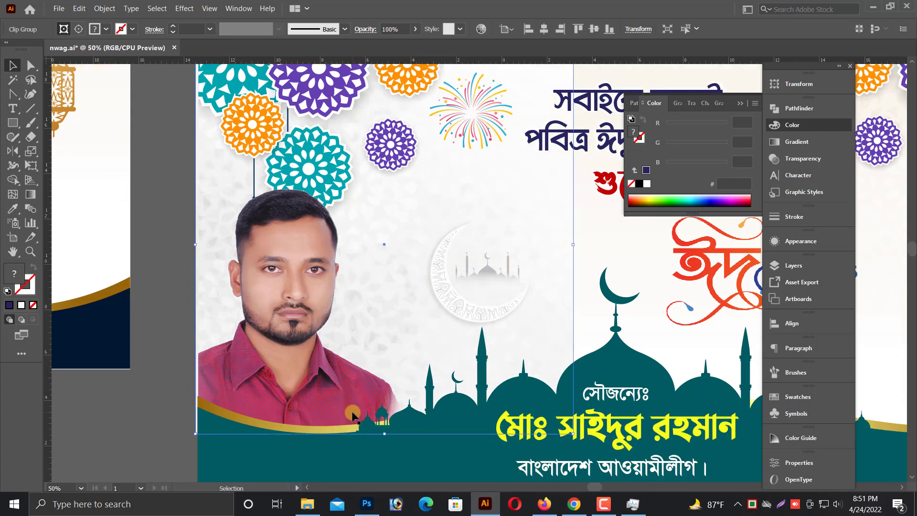
pyautogui.press('Right')
pyautogui.press('Right')
pyautogui.press('Right')
pyautogui.press('Right')
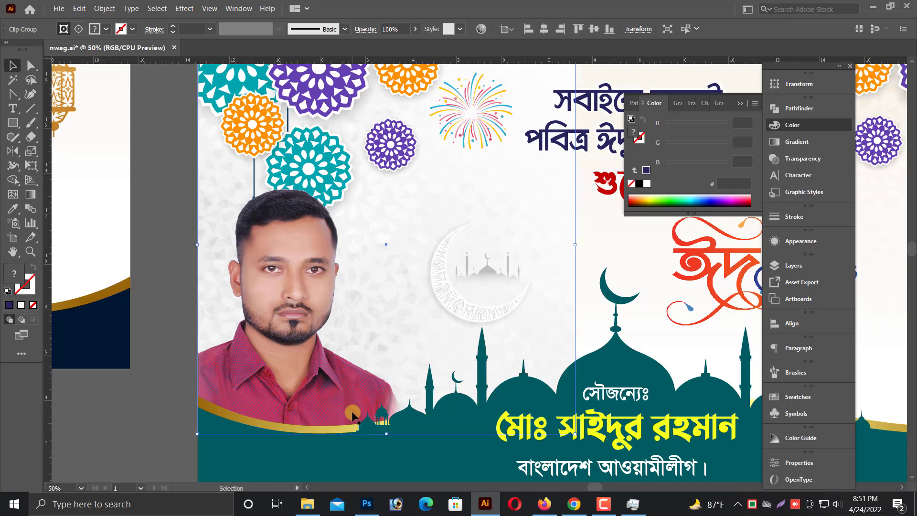
pyautogui.click(178, 322)
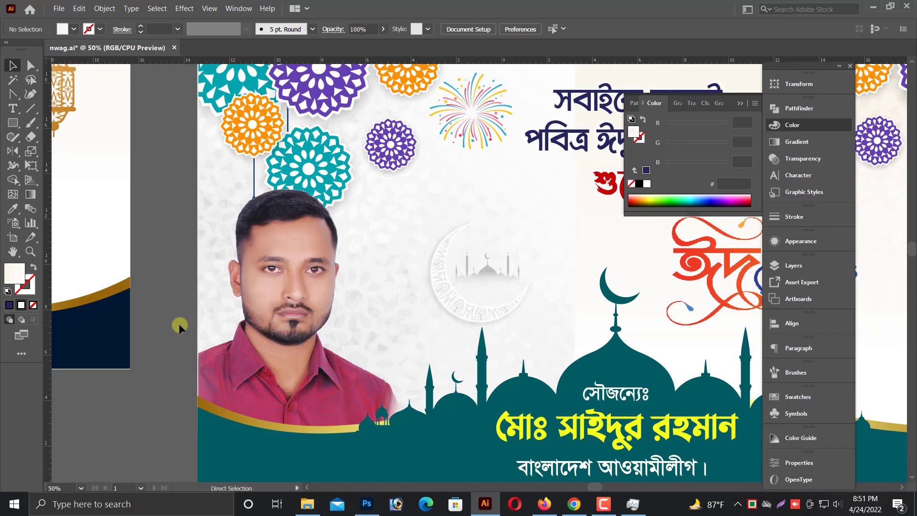
pyautogui.hotkey('ctrl', '-')
pyautogui.moveTo(509, 285); pyautogui.dragTo(460, 324)
# Release the portrait's clipping mask and move the white rectangle to the banner's top-left corner.
pyautogui.click(492, 292)
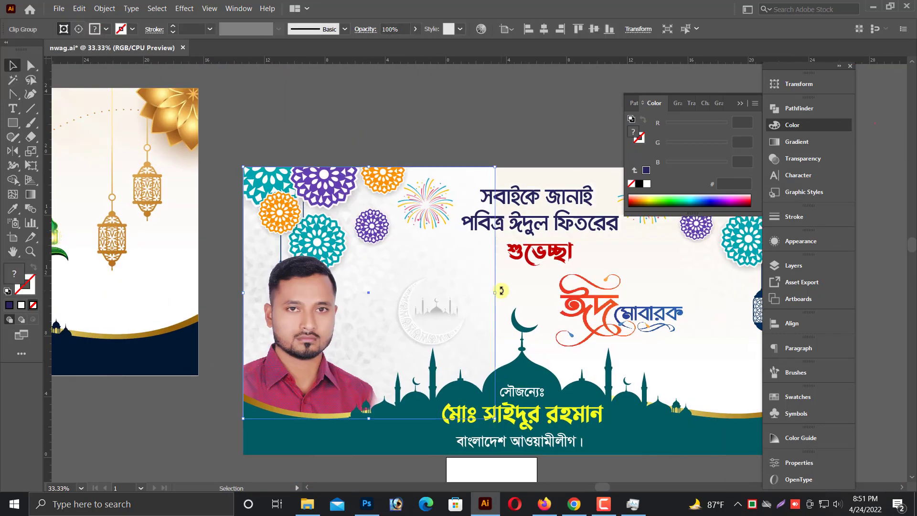
pyautogui.moveTo(495, 294); pyautogui.dragTo(495, 293)
pyautogui.rightClick(453, 268)
pyautogui.click(503, 356)
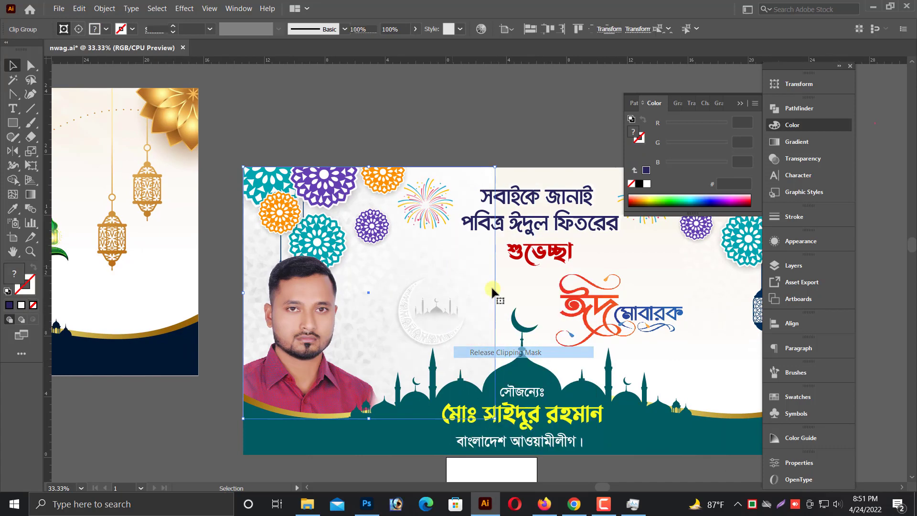
pyautogui.click(517, 286)
pyautogui.click(490, 287)
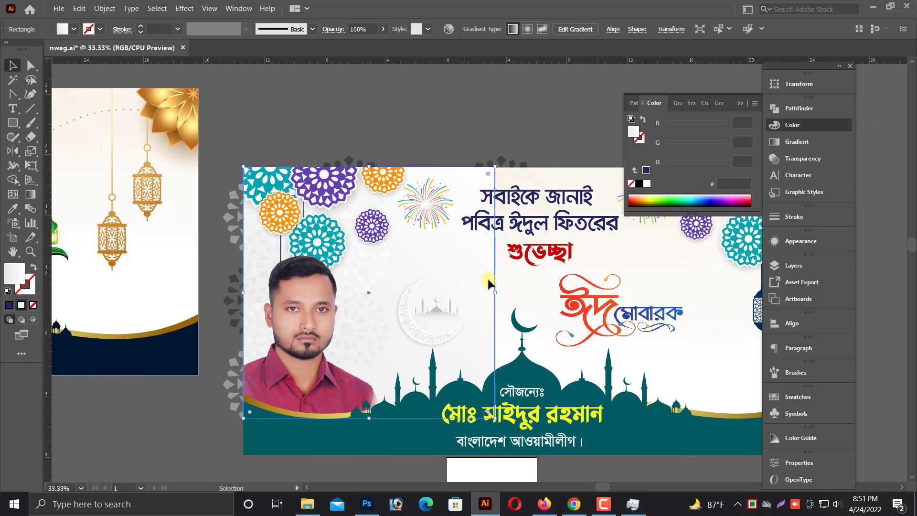
pyautogui.moveTo(559, 300)
pyautogui.mouseDown()
pyautogui.moveTo(513, 300)
pyautogui.moveTo(664, 292)
pyautogui.mouseUp()
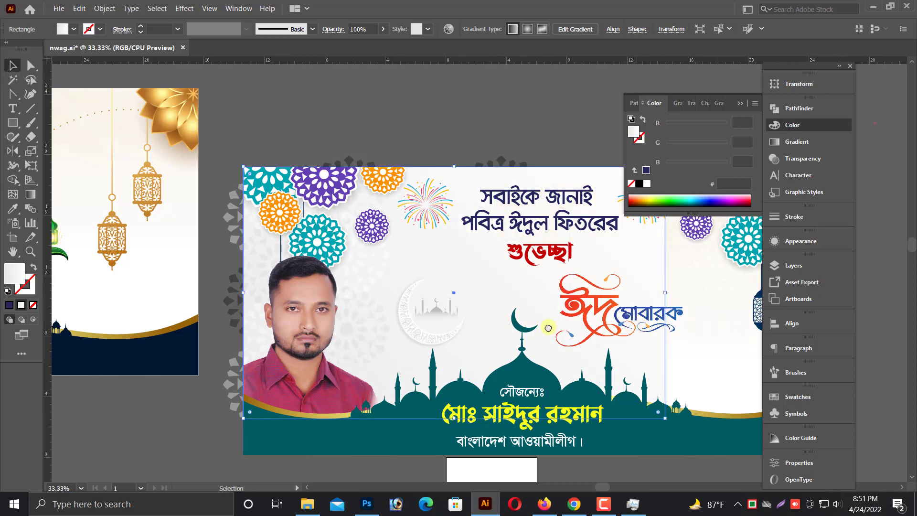
# Set the rectangle gradient's left stop to 0% opacity.
pyautogui.moveTo(513, 288); pyautogui.dragTo(427, 289)
pyautogui.hotkey('alt', 'space')
pyautogui.press('Escape')
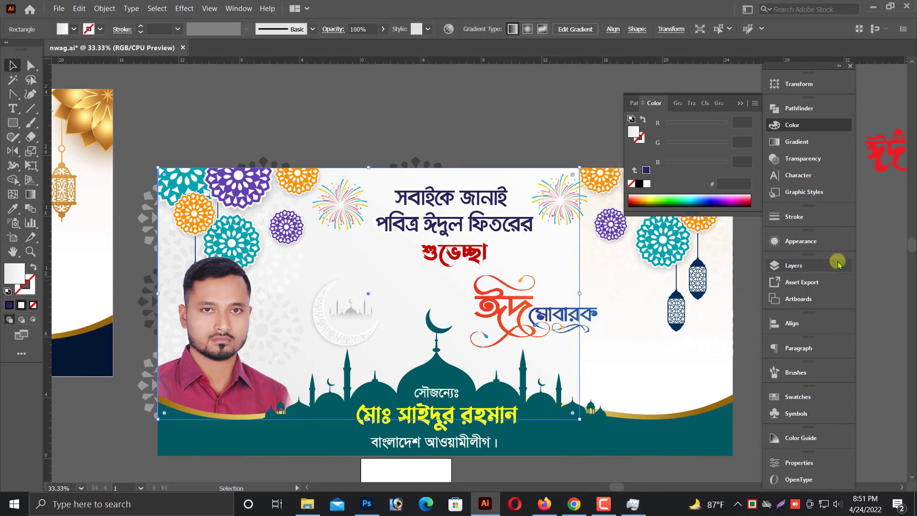
pyautogui.click(796, 141)
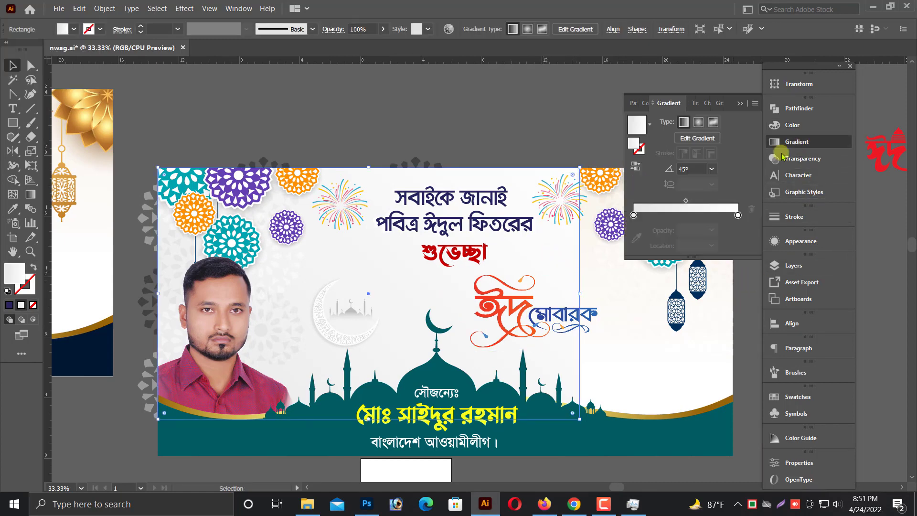
pyautogui.click(634, 215)
pyautogui.doubleClick(688, 229)
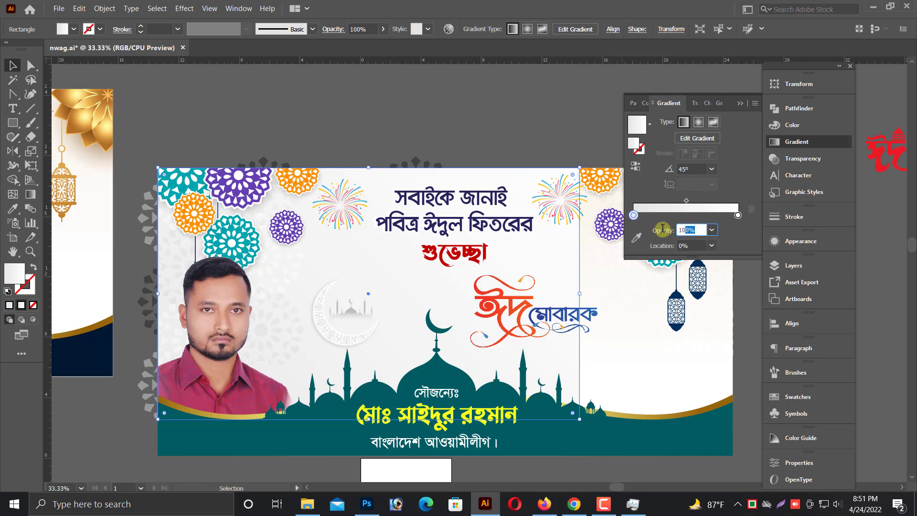
pyautogui.write('0')
pyautogui.press('Return')
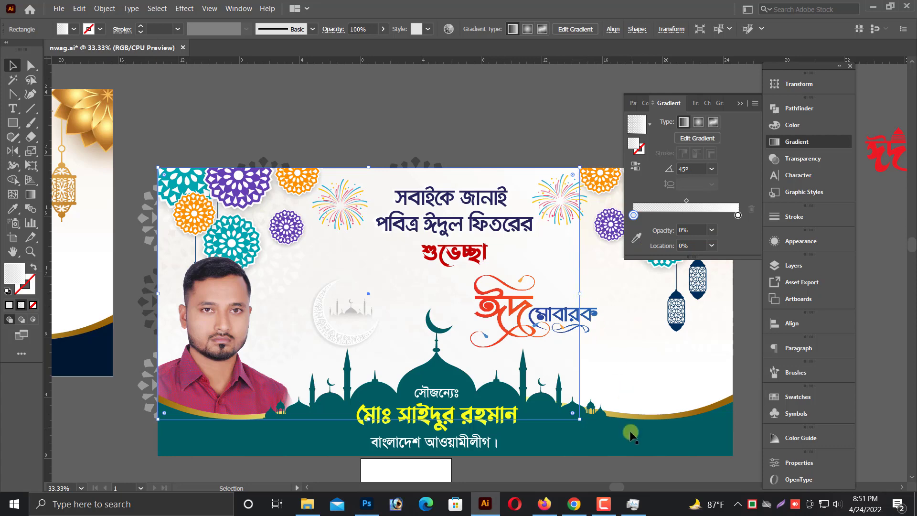
# Narrow the gradient rectangle to the banner's left portion and set the gradient angle to -45°.
pyautogui.click(564, 328)
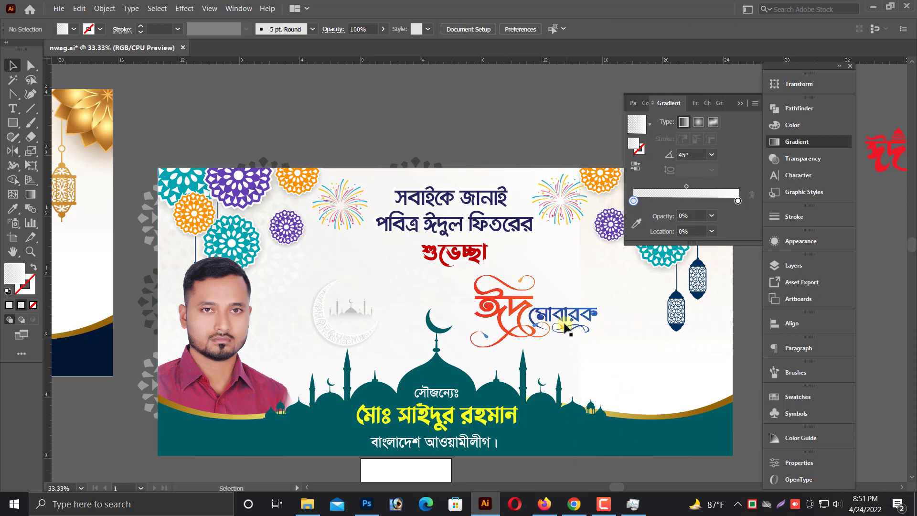
pyautogui.click(568, 264)
pyautogui.moveTo(583, 294); pyautogui.dragTo(511, 310)
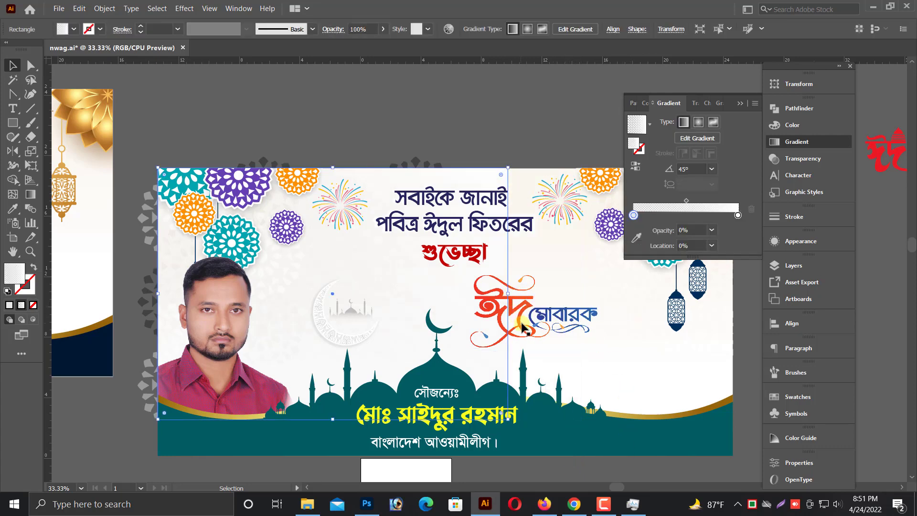
pyautogui.click(694, 167)
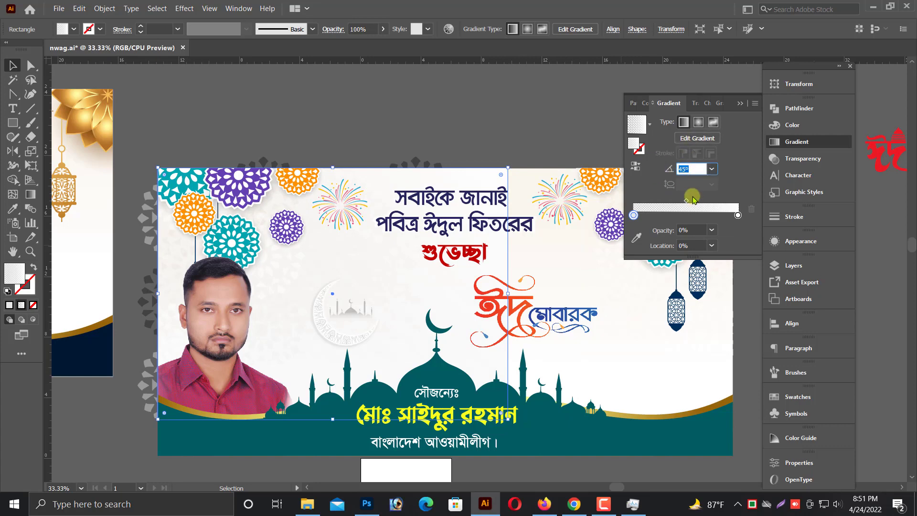
pyautogui.write('-')
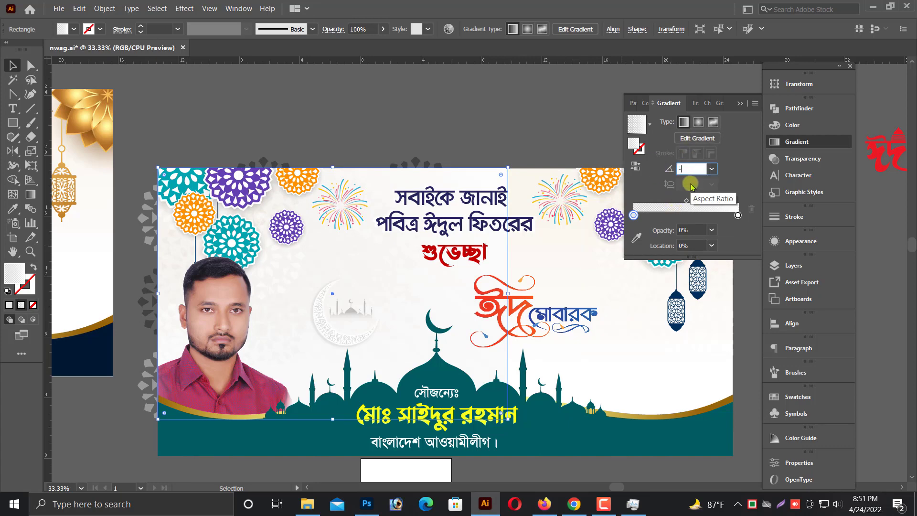
pyautogui.write('45')
pyautogui.press('Return')
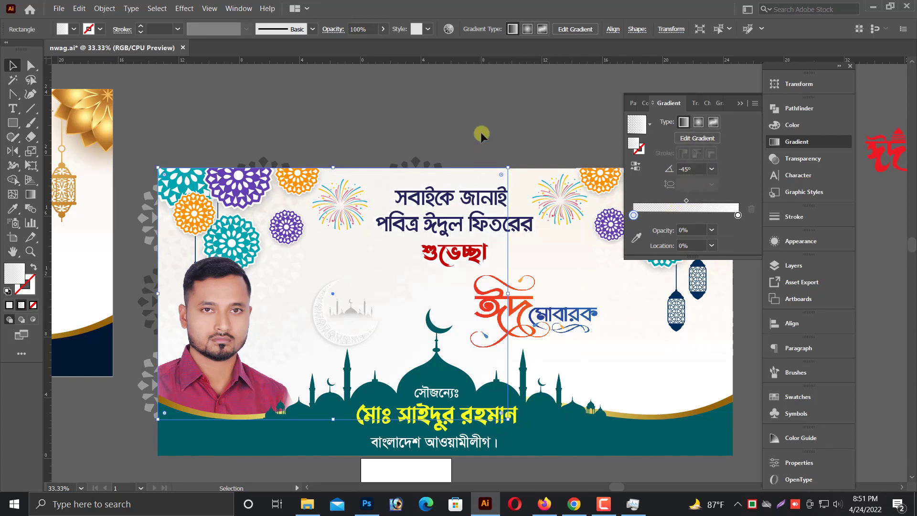
# Check the fade and fine-tune the gradient rectangle's top-right corner.
pyautogui.click(481, 132)
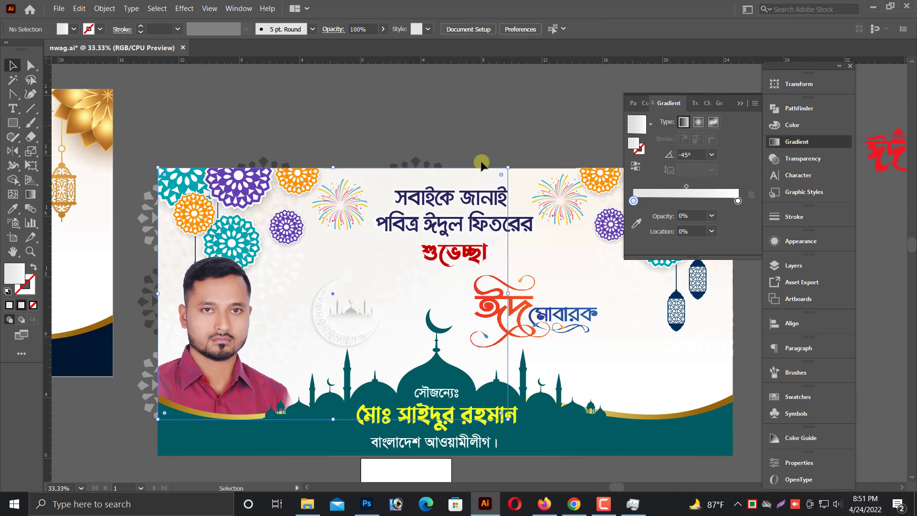
pyautogui.click(422, 290)
pyautogui.scroll(10, 525, 181)
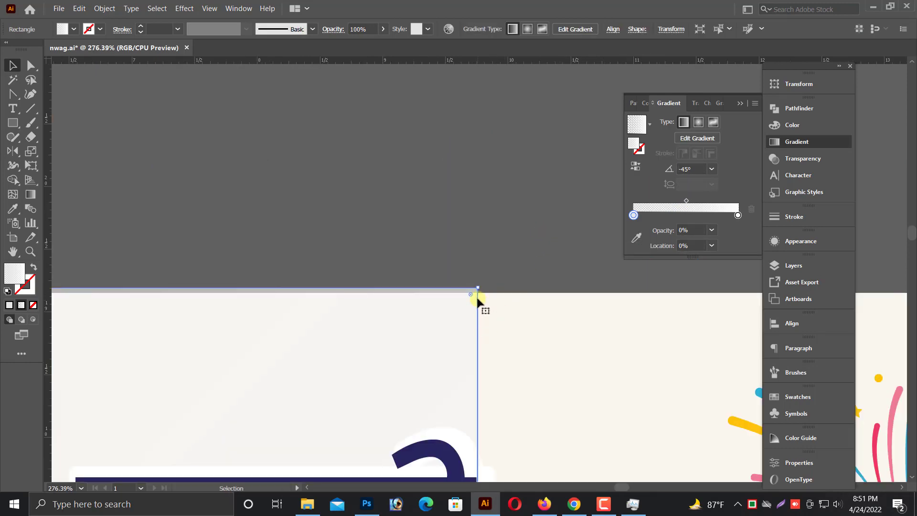
pyautogui.moveTo(476, 289); pyautogui.dragTo(469, 293)
pyautogui.click(497, 285)
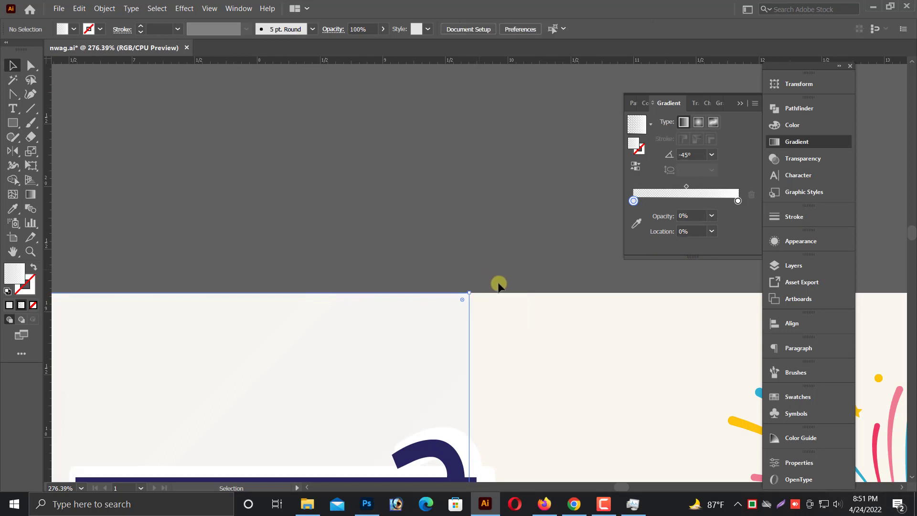
pyautogui.scroll(-1, 538, 377)
pyautogui.click(427, 342)
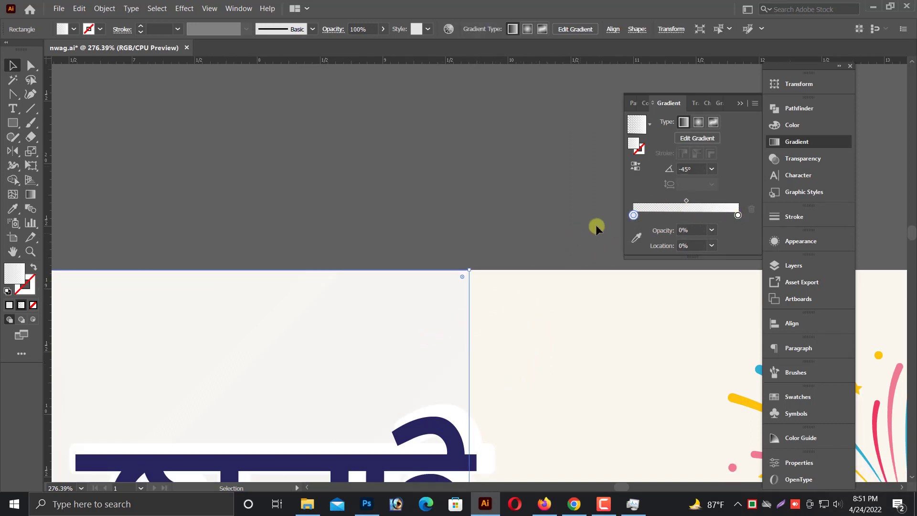
# Slide the transparent gradient stop toward the middle, around 48.771%, and zoom out to review.
pyautogui.moveTo(633, 215); pyautogui.dragTo(676, 215)
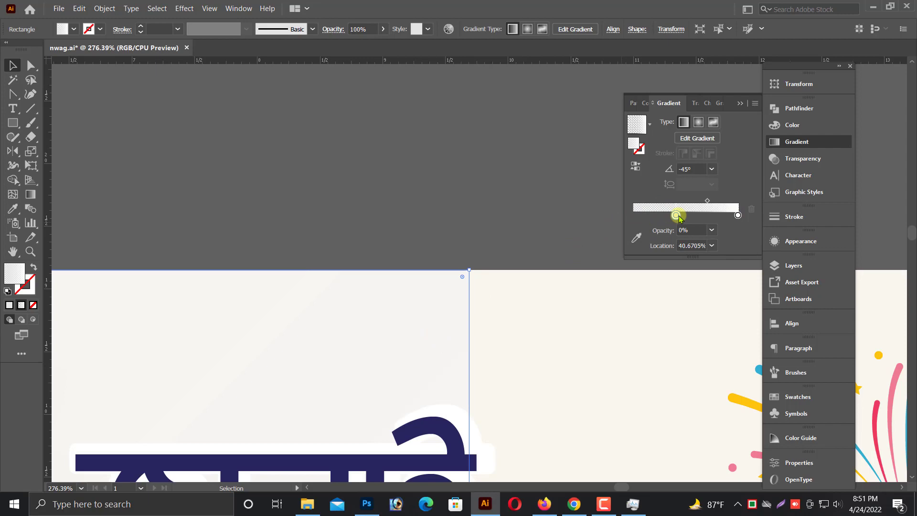
pyautogui.click(477, 225)
pyautogui.hotkey('ctrl', '-')
pyautogui.hotkey('ctrl', '-')
pyautogui.hotkey('ctrl', '-')
pyautogui.hotkey('ctrl', '-')
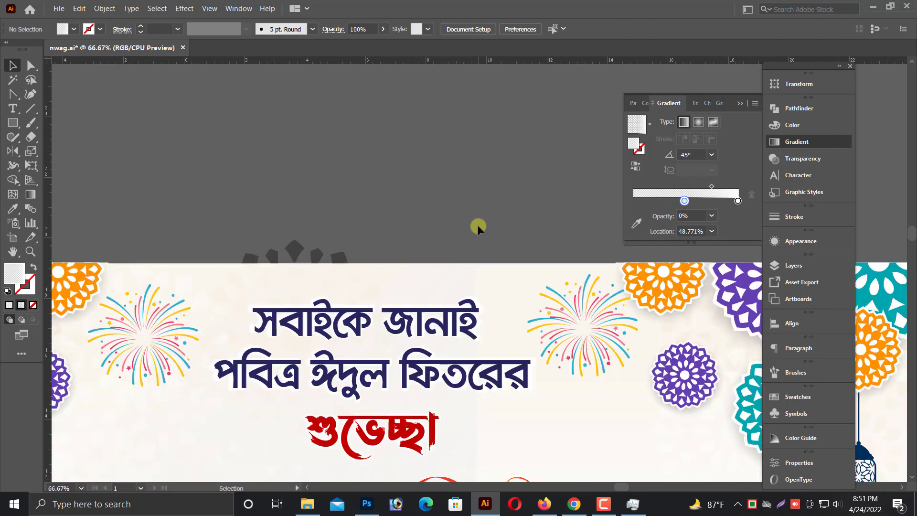
pyautogui.scroll(-5, 497, 268)
pyautogui.hotkey('ctrl', '-')
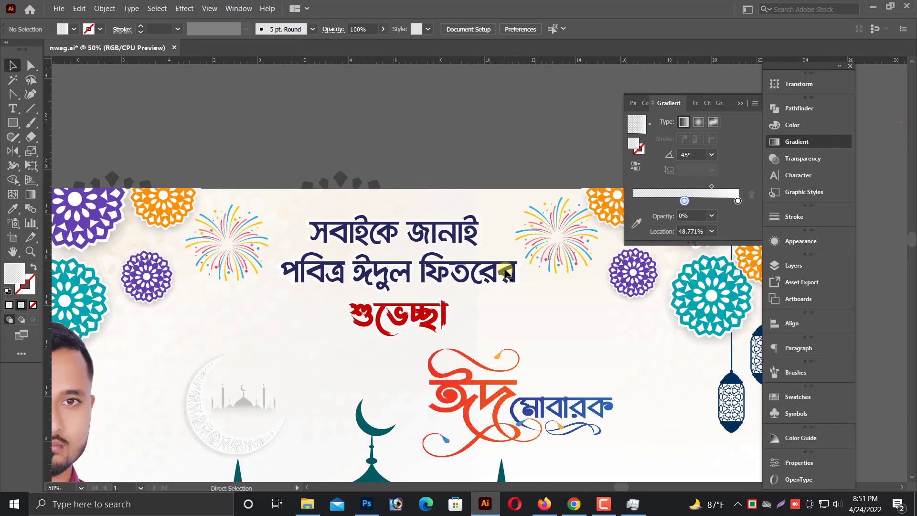
pyautogui.hotkey('ctrl', '-')
pyautogui.scroll(-2, 328, 303)
pyautogui.scroll(-1, 330, 301)
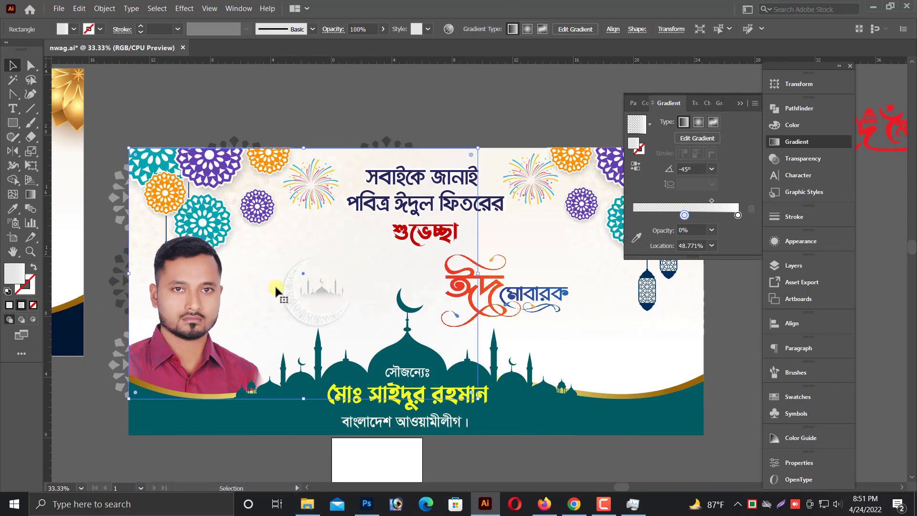
# Zoom in and inspect the crescent-and-mosque paths in Outline view.
pyautogui.click(289, 292)
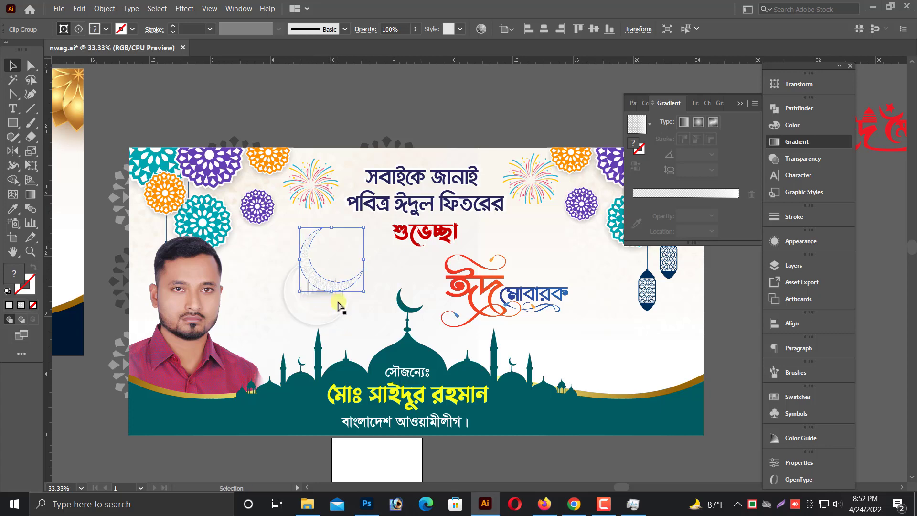
pyautogui.moveTo(292, 327); pyautogui.dragTo(439, 260)
pyautogui.scroll(1, 418, 320)
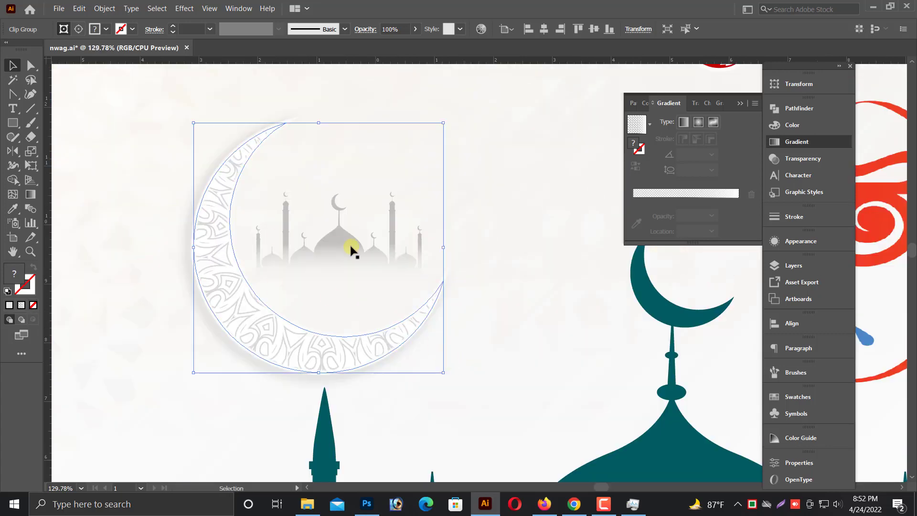
pyautogui.press('a')
pyautogui.hotkey('ctrl', 'y')
pyautogui.press('v')
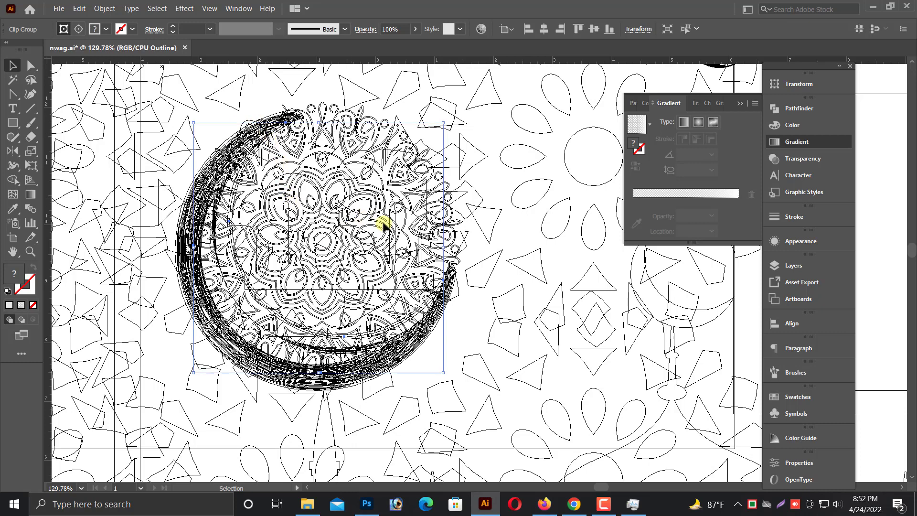
pyautogui.press('a')
pyautogui.hotkey('ctrl', 'y')
pyautogui.hotkey('ctrl', '-')
pyautogui.press('v')
pyautogui.hotkey('ctrl', '-')
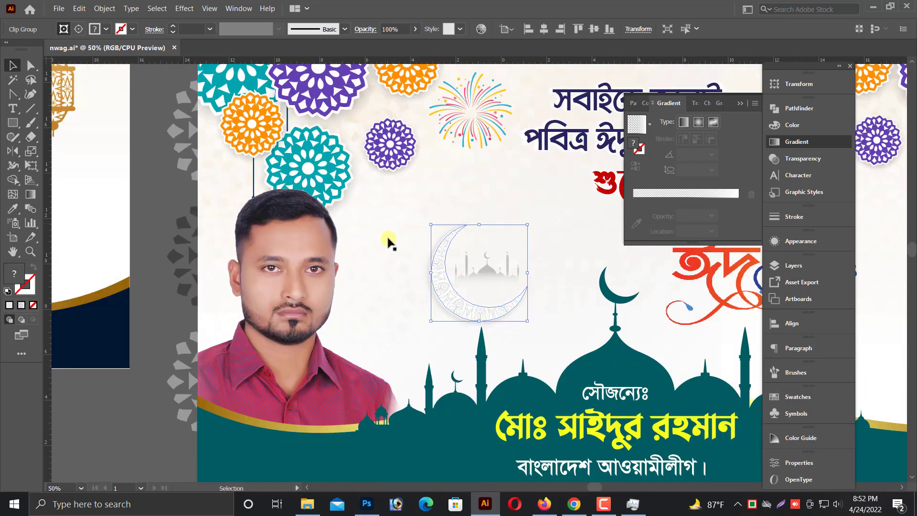
# Lock the background pattern group with Object > Lock > Selection.
pyautogui.click(153, 199)
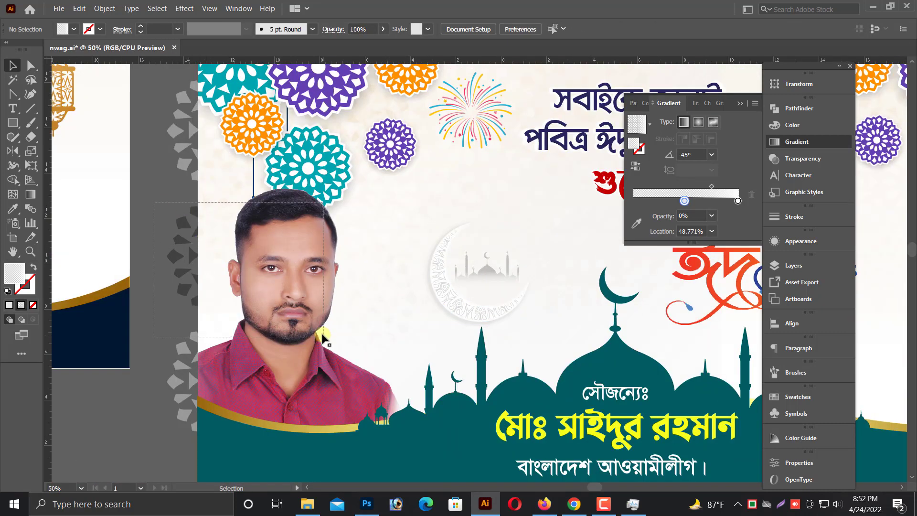
pyautogui.click(318, 317)
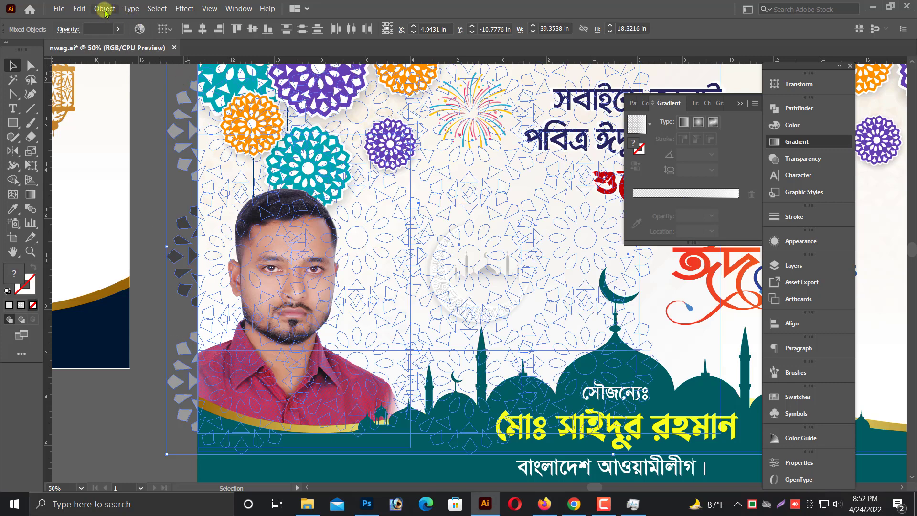
pyautogui.click(105, 9)
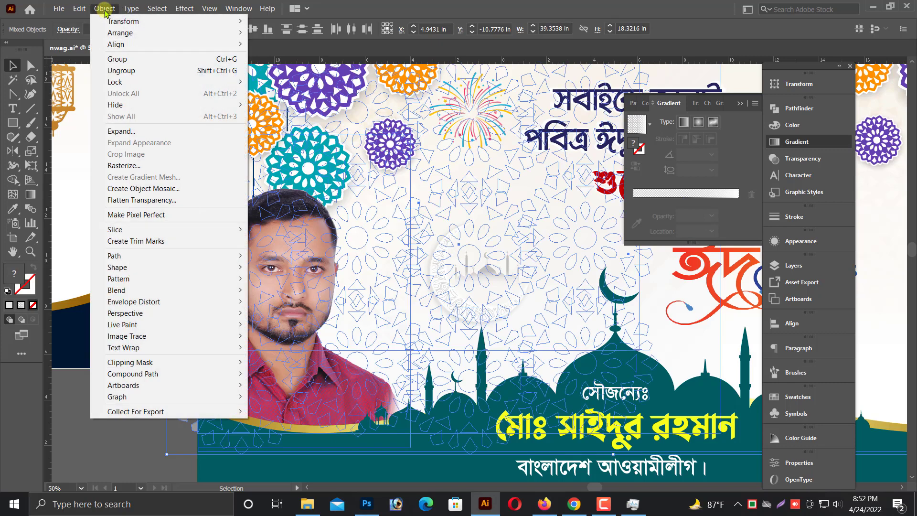
pyautogui.moveTo(114, 82)
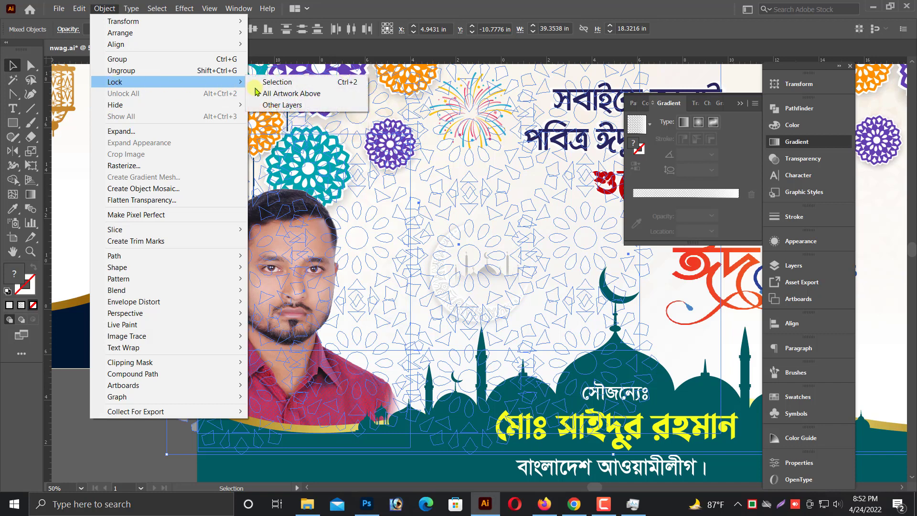
pyautogui.click(274, 82)
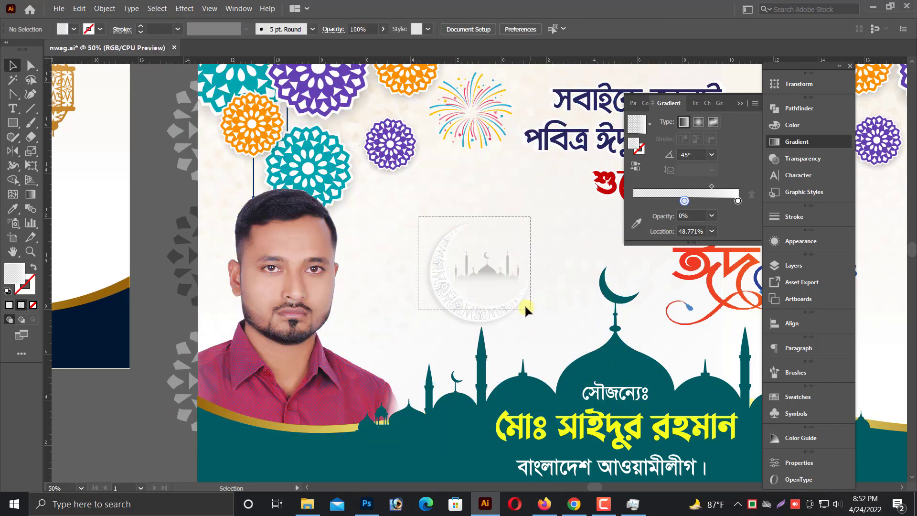
# Group the crescent and mosque pieces, then move the group up and enlarge it.
pyautogui.click(492, 305)
pyautogui.rightClick(481, 260)
pyautogui.click(526, 356)
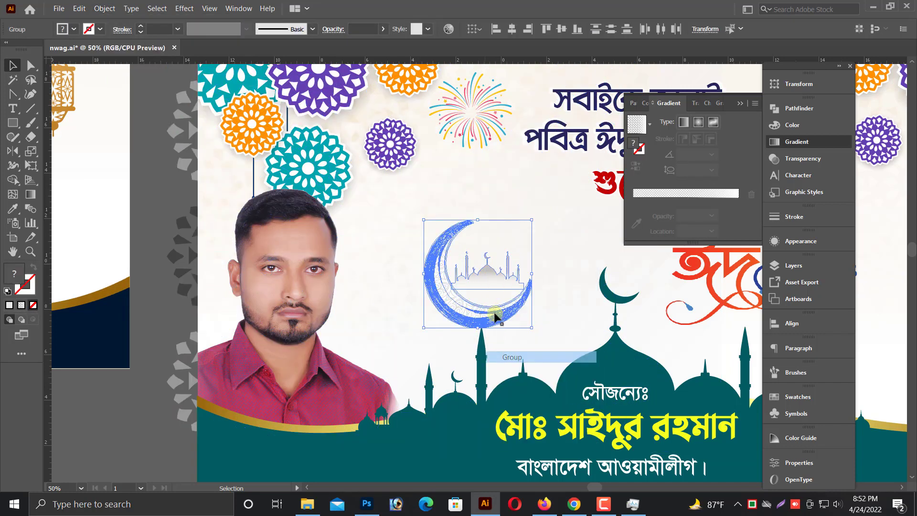
pyautogui.moveTo(496, 318)
pyautogui.mouseDown()
pyautogui.moveTo(458, 265)
pyautogui.moveTo(536, 318)
pyautogui.mouseUp()
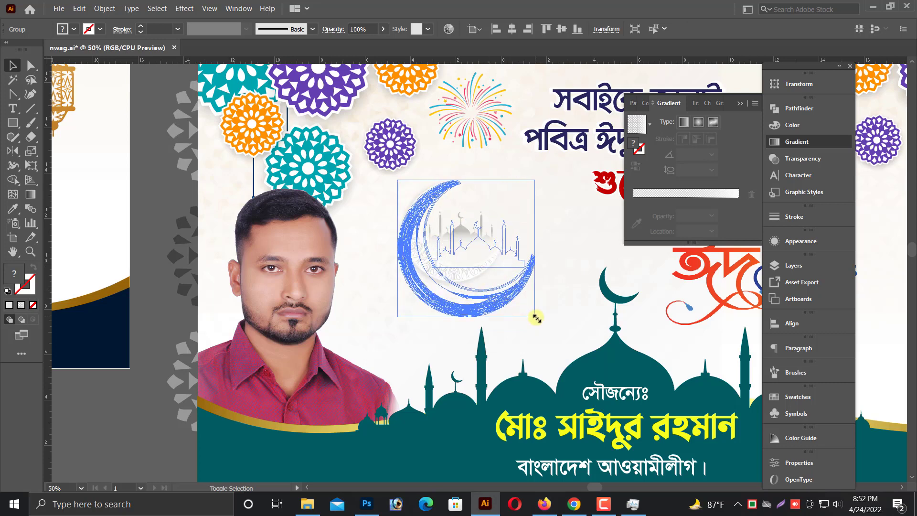
# Move the fireworks group from above the artboard onto the banner's lower right.
pyautogui.click(522, 319)
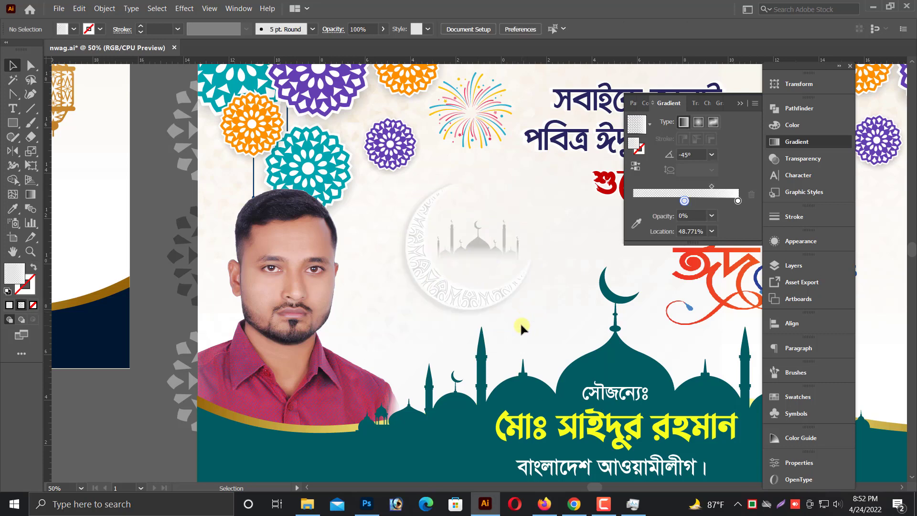
pyautogui.hotkey('ctrl', '-')
pyautogui.hotkey('ctrl', '-')
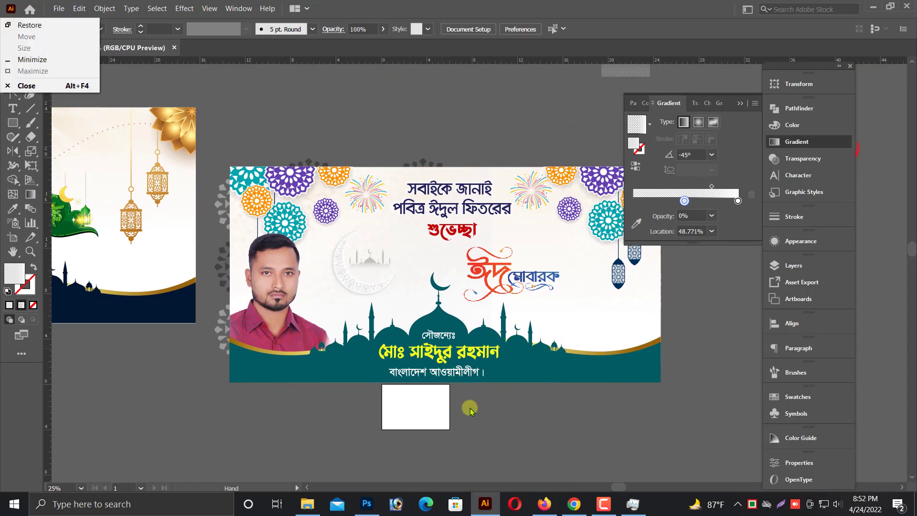
pyautogui.moveTo(500, 117); pyautogui.dragTo(422, 222)
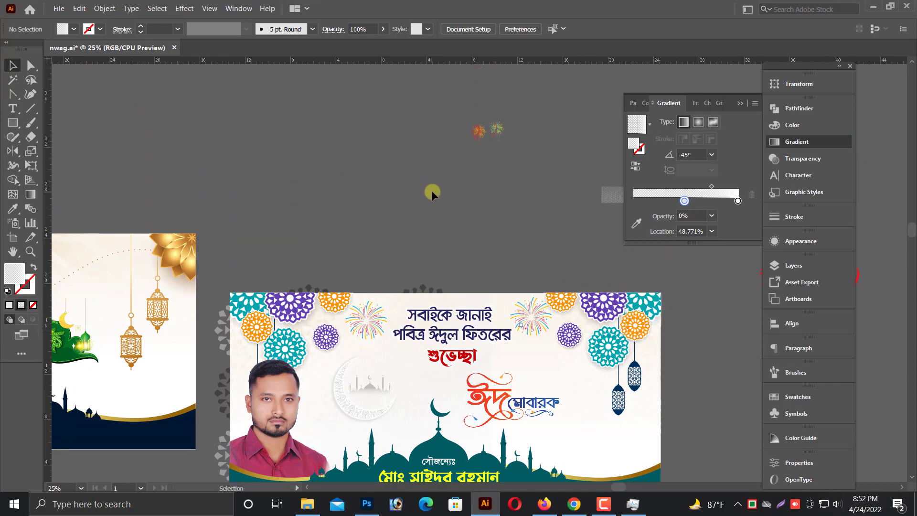
pyautogui.scroll(-1, 431, 190)
pyautogui.click(514, 111)
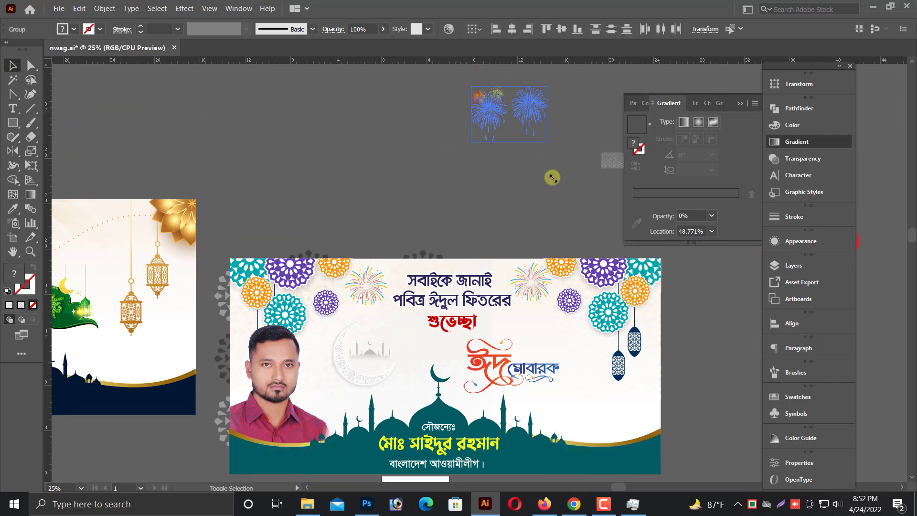
pyautogui.moveTo(516, 111)
pyautogui.mouseDown()
pyautogui.moveTo(552, 145)
pyautogui.moveTo(599, 417)
pyautogui.moveTo(616, 411)
pyautogui.mouseUp()
pyautogui.click(670, 400)
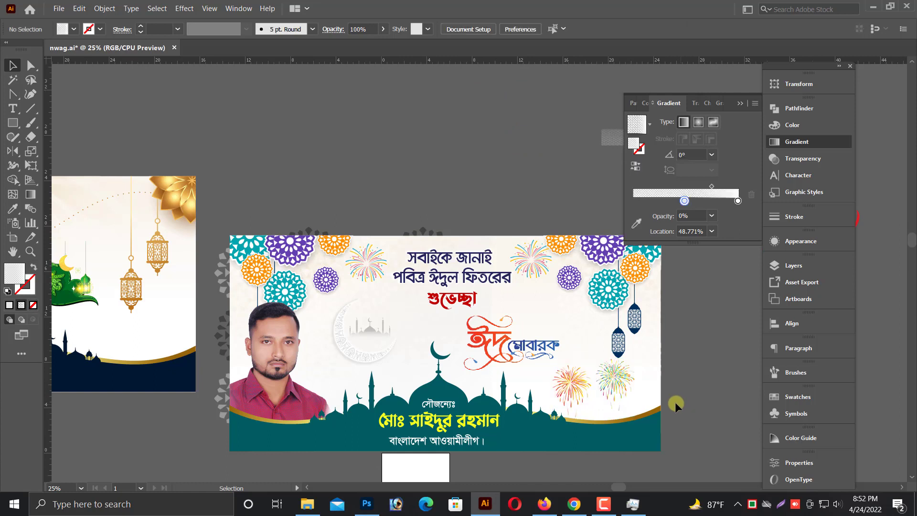
# Move the orange fireworks up toward the heading, beside the ঈদ মোবারক lettering.
pyautogui.scroll(-3, 675, 402)
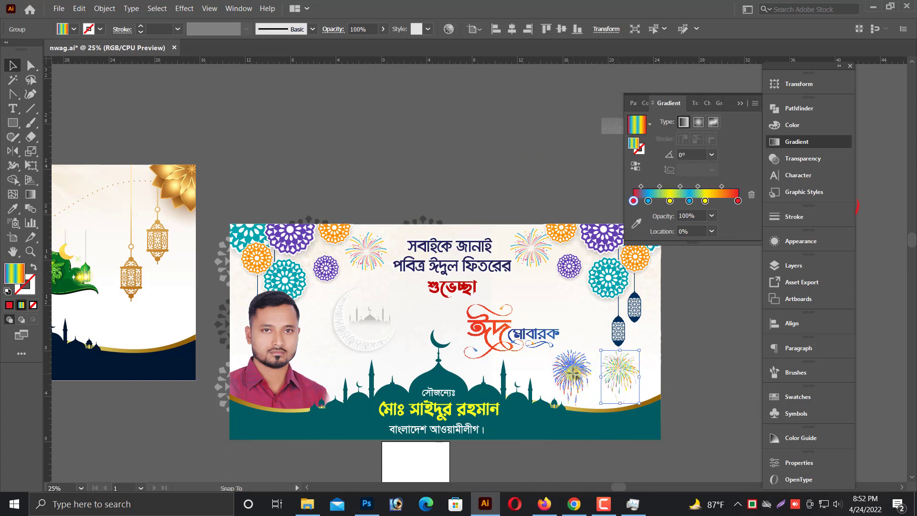
pyautogui.moveTo(573, 381); pyautogui.dragTo(539, 297)
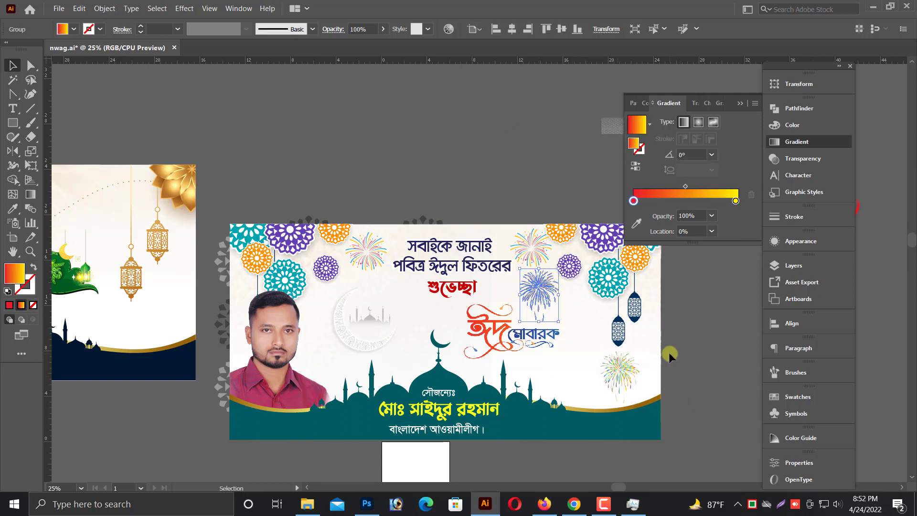
pyautogui.click(668, 352)
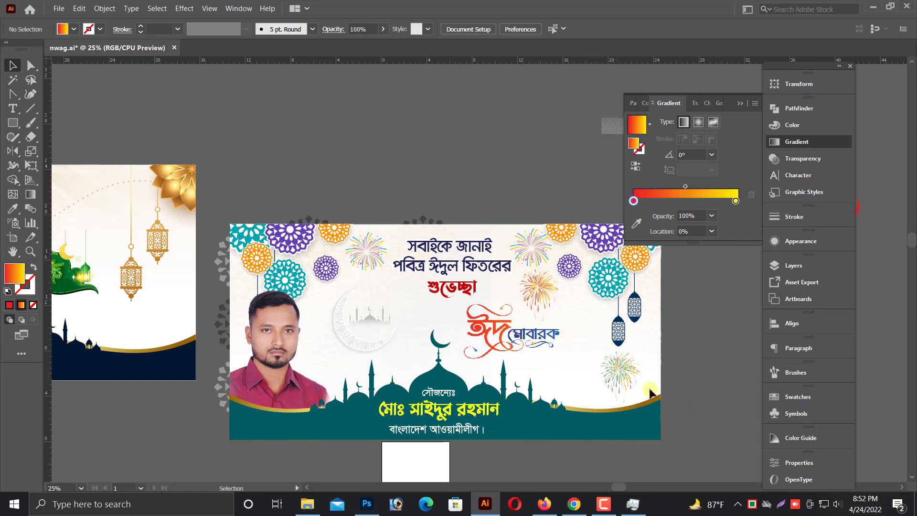
pyautogui.click(548, 357)
pyautogui.click(545, 287)
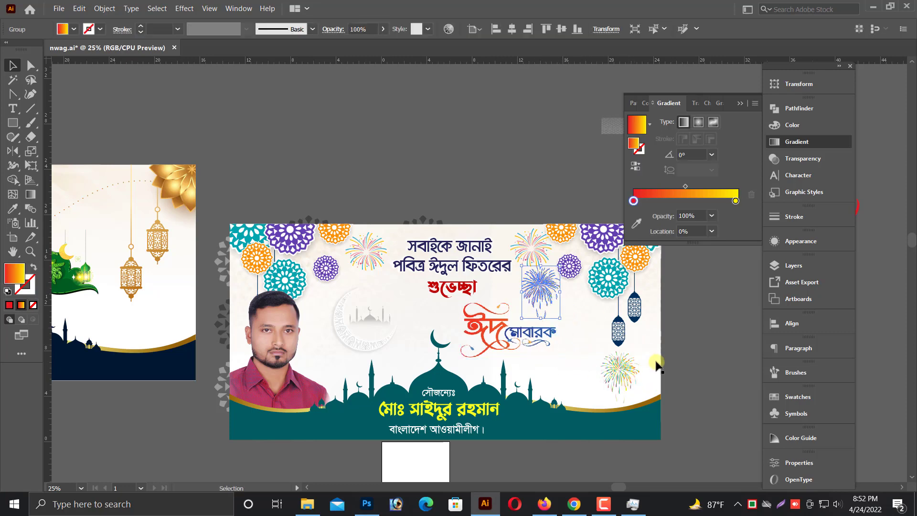
pyautogui.click(374, 228)
# Move the multicolour fireworks lower beside the heading, nudge the top burst down, and zoom out.
pyautogui.scroll(5, 409, 265)
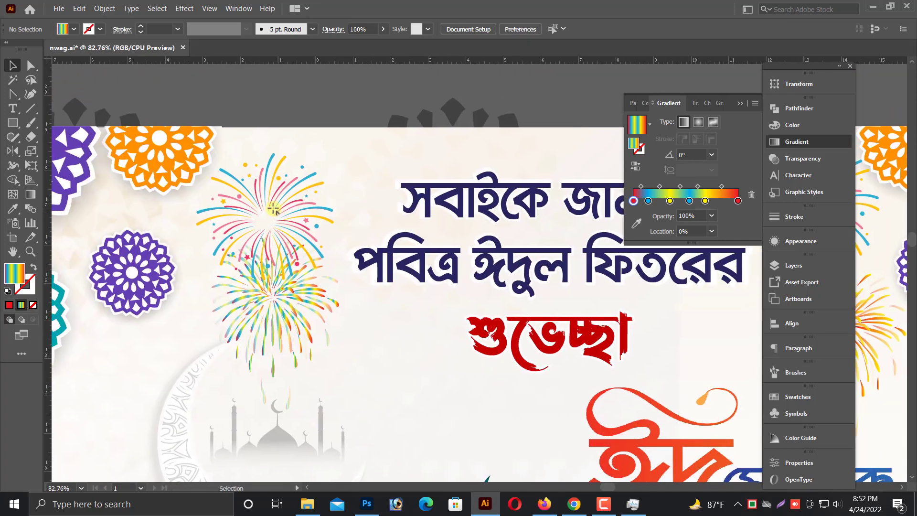
pyautogui.moveTo(275, 209); pyautogui.dragTo(260, 204)
pyautogui.moveTo(307, 324)
pyautogui.mouseDown()
pyautogui.moveTo(395, 382)
pyautogui.moveTo(408, 372)
pyautogui.moveTo(282, 341)
pyautogui.mouseUp()
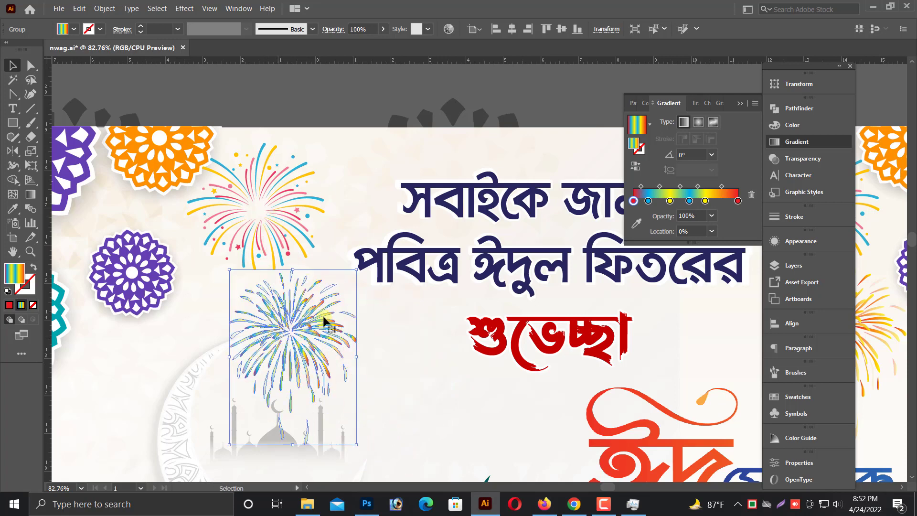
pyautogui.scroll(1, 328, 148)
pyautogui.click(332, 136)
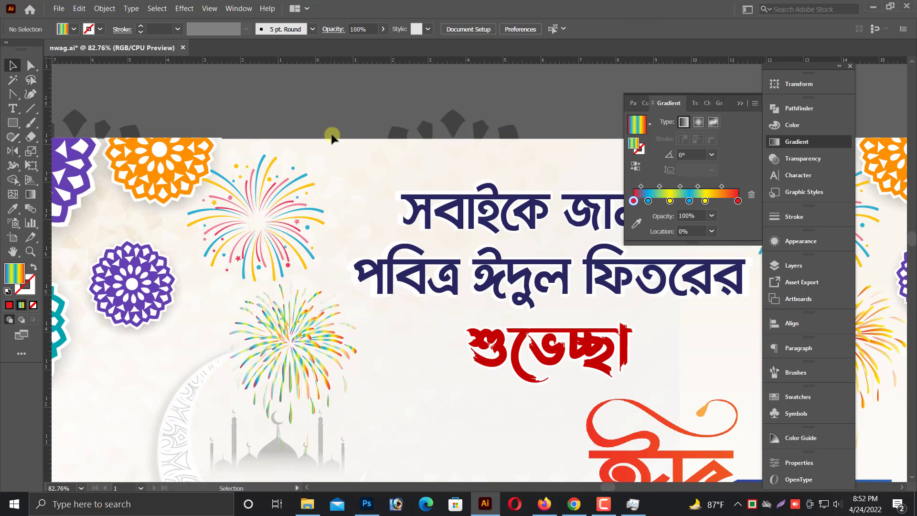
pyautogui.click(272, 219)
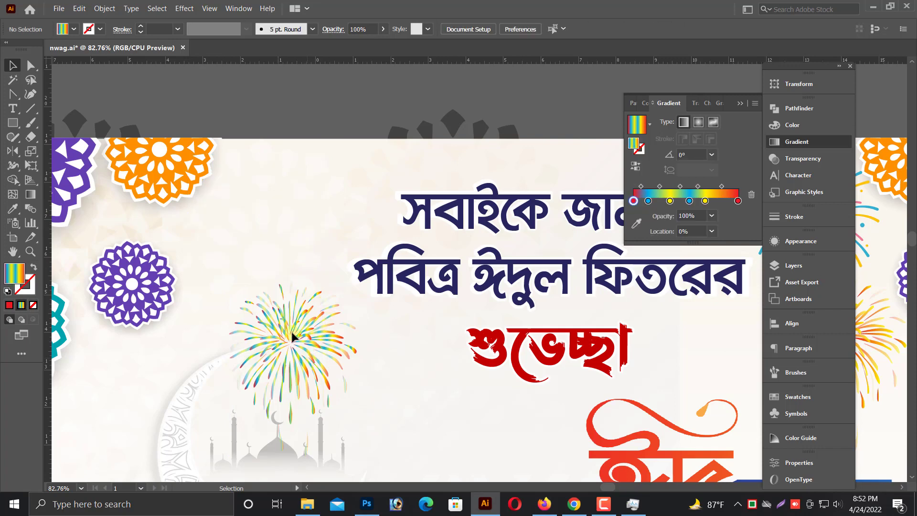
pyautogui.moveTo(277, 234)
pyautogui.mouseDown()
pyautogui.moveTo(279, 249)
pyautogui.moveTo(323, 241)
pyautogui.mouseUp()
pyautogui.click(322, 125)
pyautogui.hotkey('ctrl', '-')
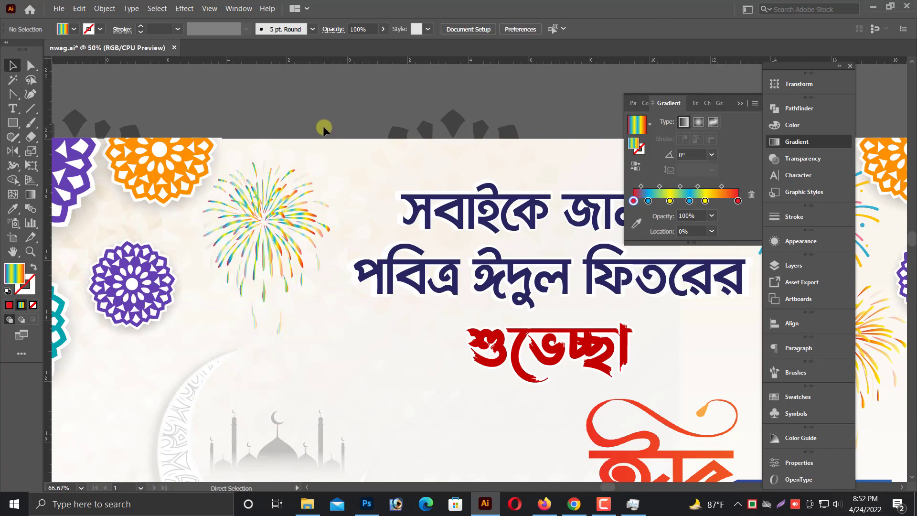
pyautogui.hotkey('ctrl', '-')
pyautogui.hotkey('ctrl', '-')
pyautogui.hotkey('ctrl', '-')
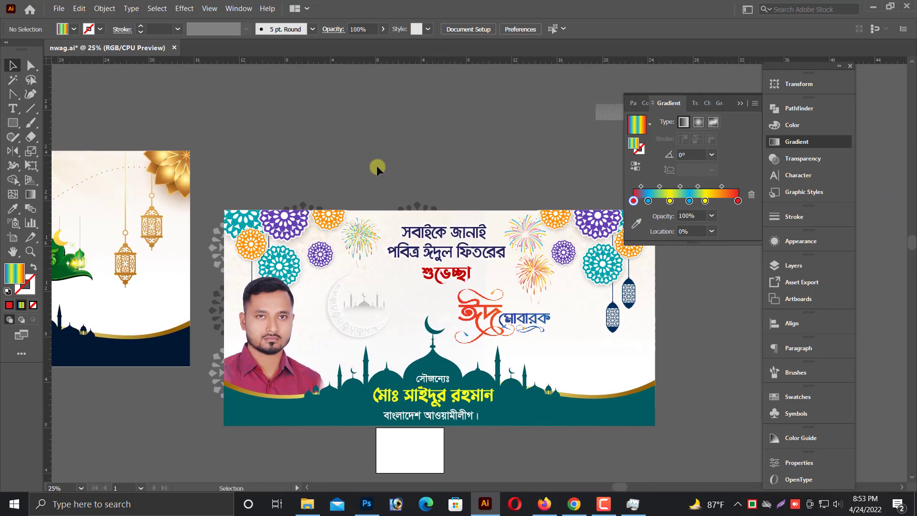
# Frame both banners and unlock all artwork with Object > Unlock All.
pyautogui.moveTo(360, 156); pyautogui.dragTo(463, 170)
pyautogui.hotkey('ctrl', '-')
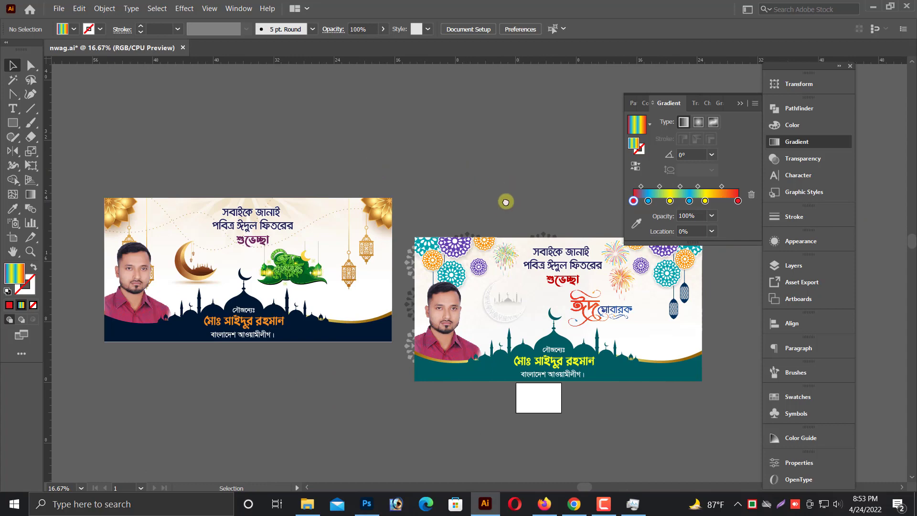
pyautogui.moveTo(460, 212); pyautogui.dragTo(448, 239)
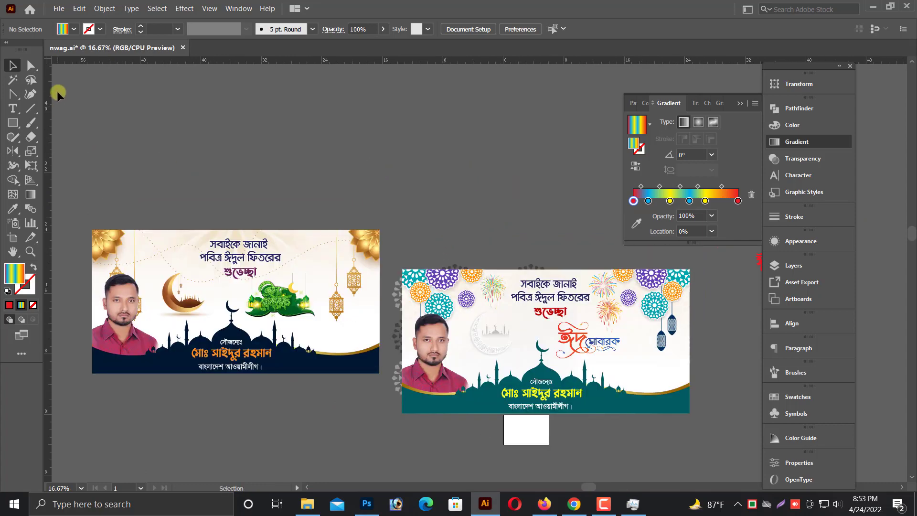
pyautogui.click(105, 8)
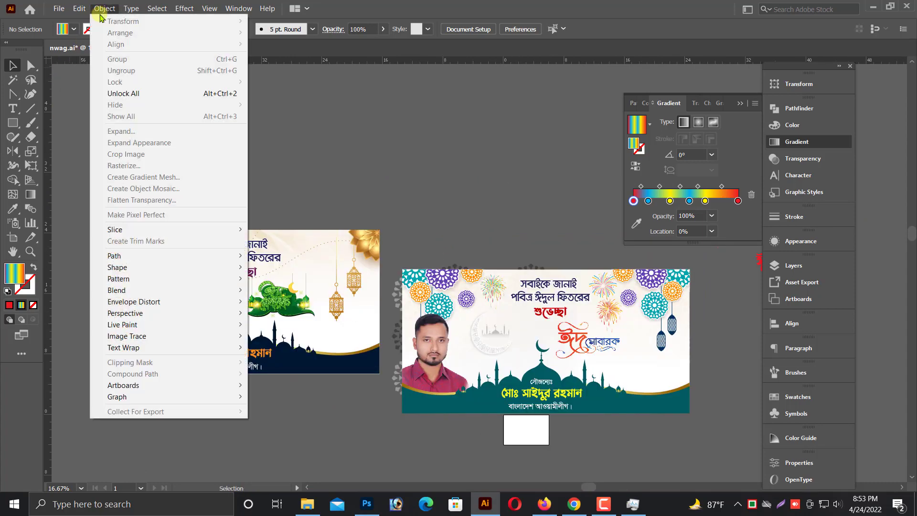
pyautogui.click(119, 93)
# Select the second banner's artwork, move it level with the first, and group it.
pyautogui.click(423, 224)
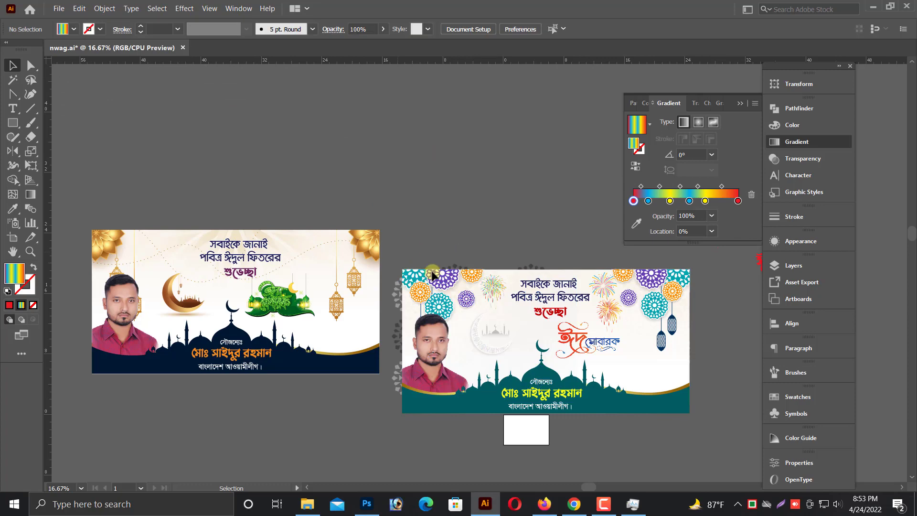
pyautogui.moveTo(401, 256); pyautogui.dragTo(688, 418)
pyautogui.scroll(1, 645, 404)
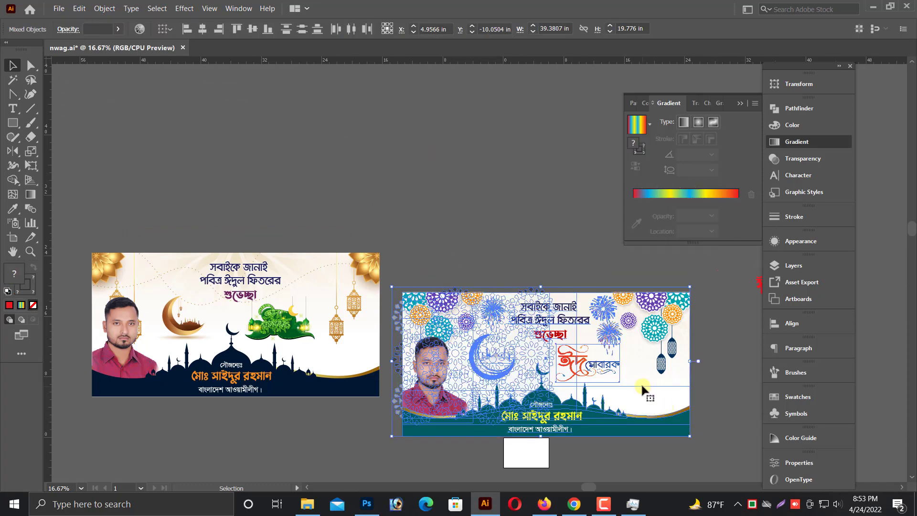
pyautogui.click(740, 104)
pyautogui.moveTo(555, 352); pyautogui.dragTo(551, 307)
pyautogui.rightClick(563, 249)
pyautogui.click(583, 323)
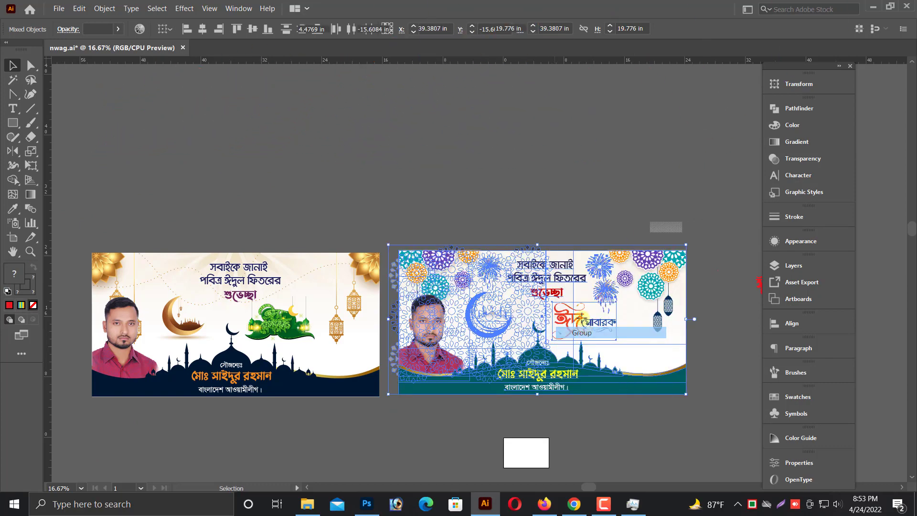
pyautogui.click(555, 236)
# Draw a rectangle covering the second banner, about 38 by 19 inches.
pyautogui.click(13, 123)
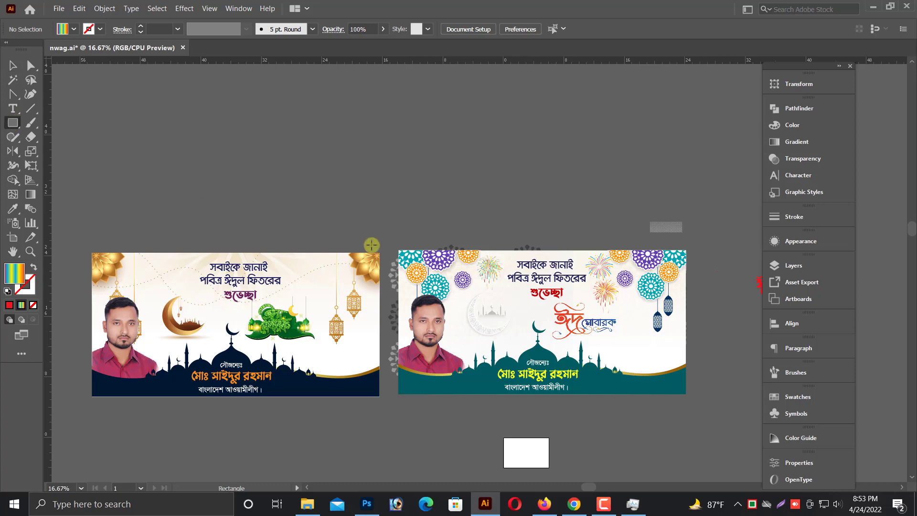
pyautogui.moveTo(399, 250); pyautogui.dragTo(686, 393)
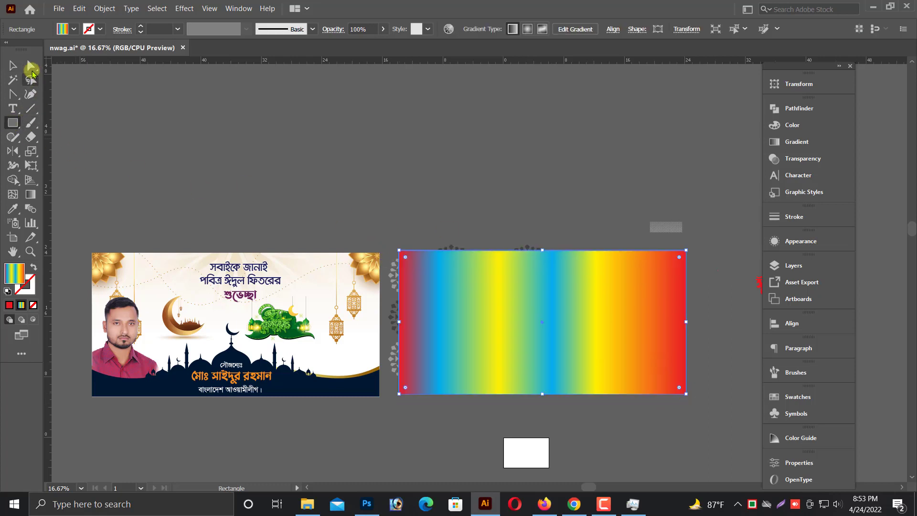
pyautogui.click(13, 66)
pyautogui.scroll(5, 444, 282)
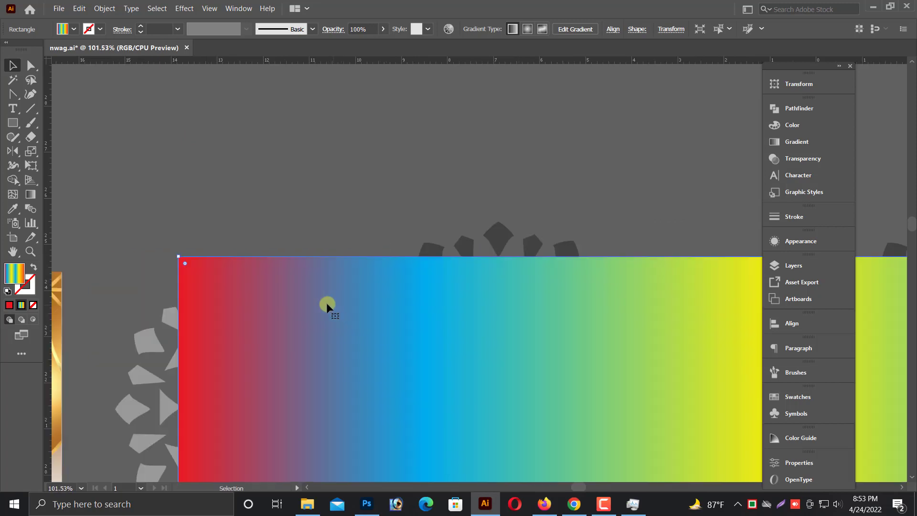
pyautogui.moveTo(180, 256); pyautogui.dragTo(179, 259)
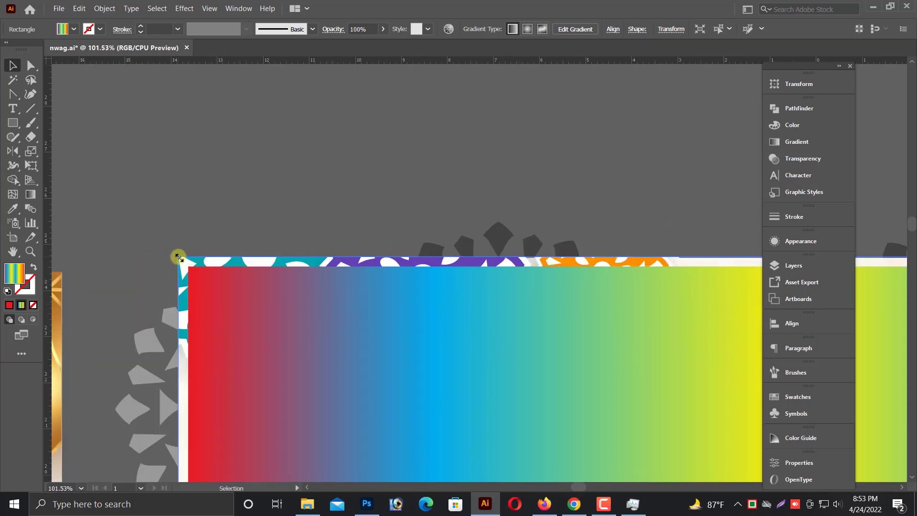
pyautogui.scroll(-5, 179, 258)
pyautogui.scroll(-1, 178, 258)
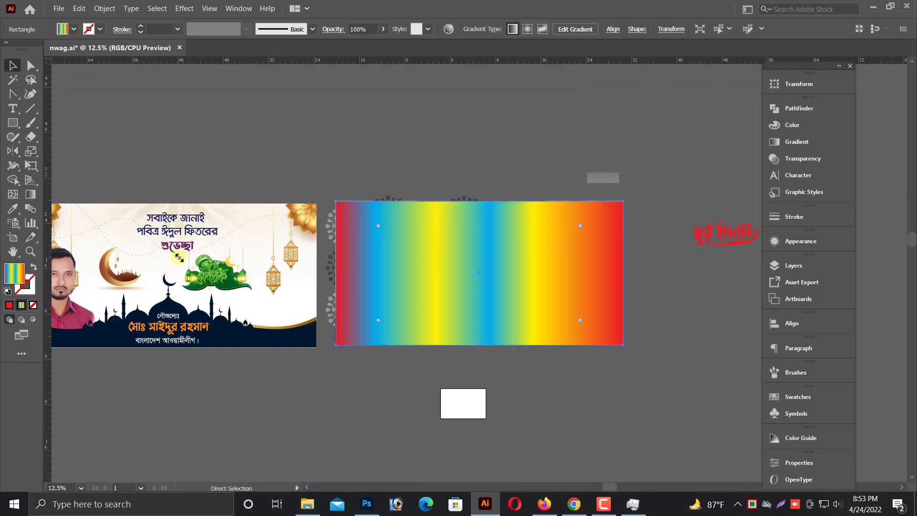
pyautogui.scroll(-1, 393, 180)
# Select the rectangle with the banner artwork and make a clipping mask.
pyautogui.click(363, 188)
pyautogui.moveTo(594, 353); pyautogui.dragTo(596, 354)
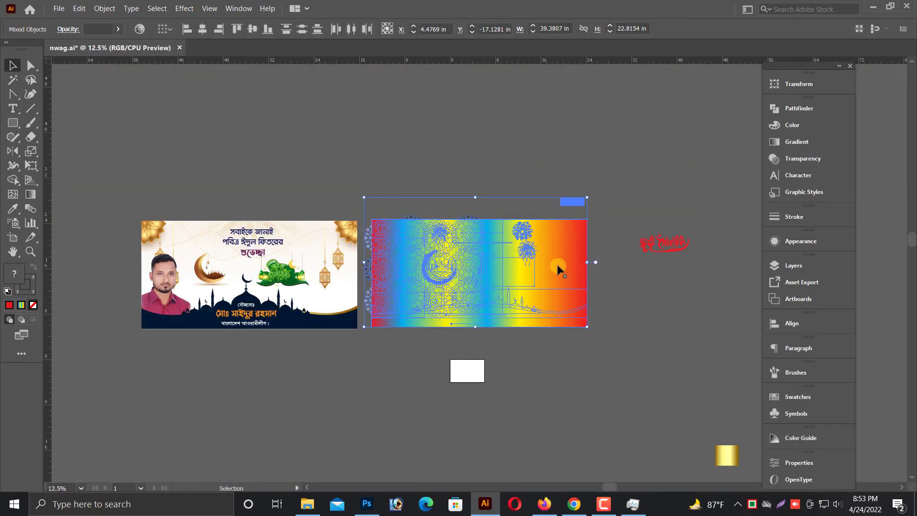
pyautogui.rightClick(562, 266)
pyautogui.click(592, 324)
pyautogui.click(362, 222)
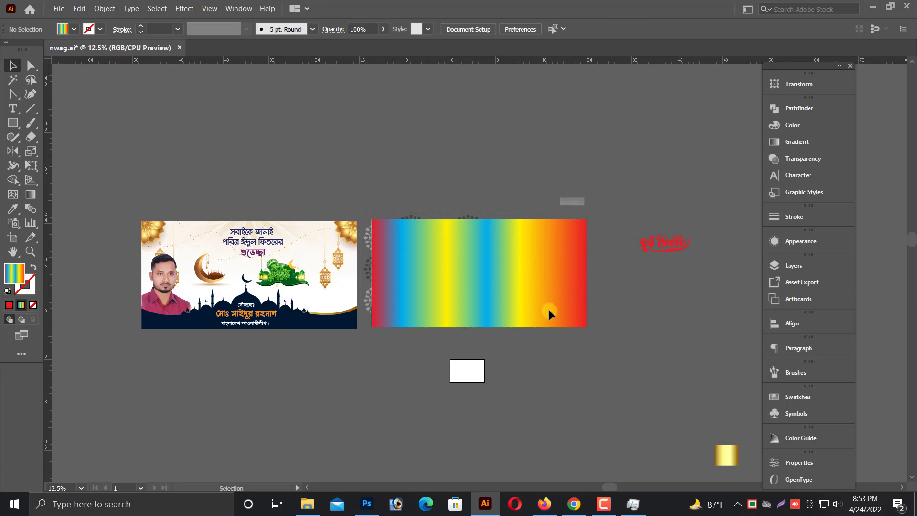
pyautogui.moveTo(363, 222); pyautogui.dragTo(532, 301)
pyautogui.rightClick(525, 262)
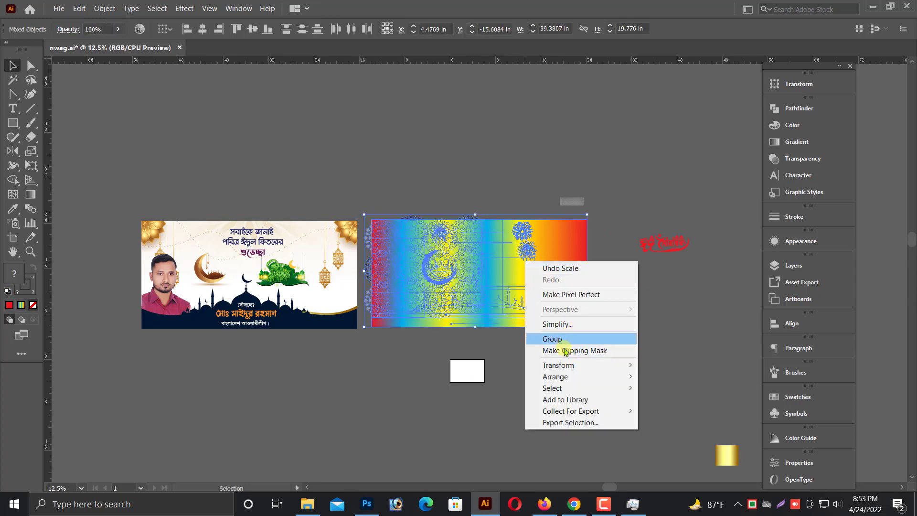
pyautogui.click(572, 351)
pyautogui.click(544, 377)
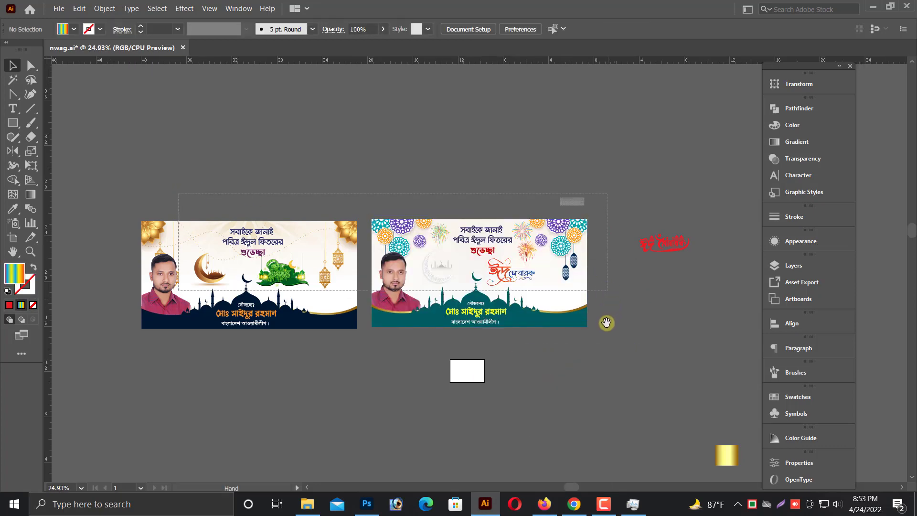
# Enlarge the grey pattern shape, move it over the second banner and send it behind.
pyautogui.click(605, 322)
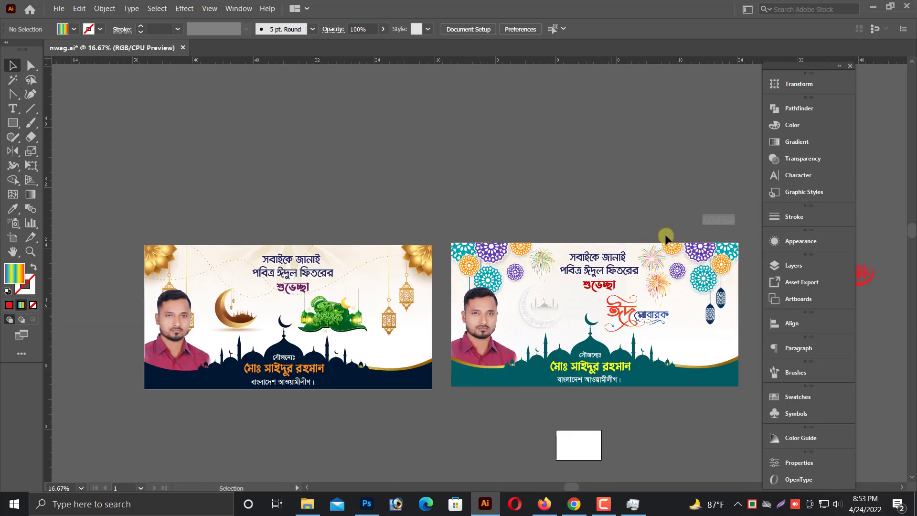
pyautogui.moveTo(730, 225); pyautogui.dragTo(723, 221)
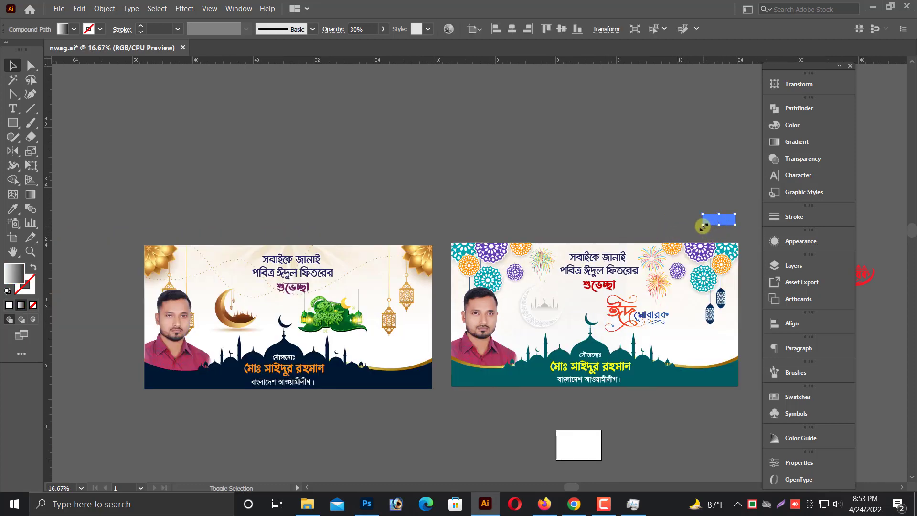
pyautogui.moveTo(703, 226)
pyautogui.mouseDown()
pyautogui.moveTo(623, 254)
pyautogui.moveTo(684, 289)
pyautogui.mouseUp()
pyautogui.hotkey('ctrl', '=')
pyautogui.hotkey('ctrl', '=')
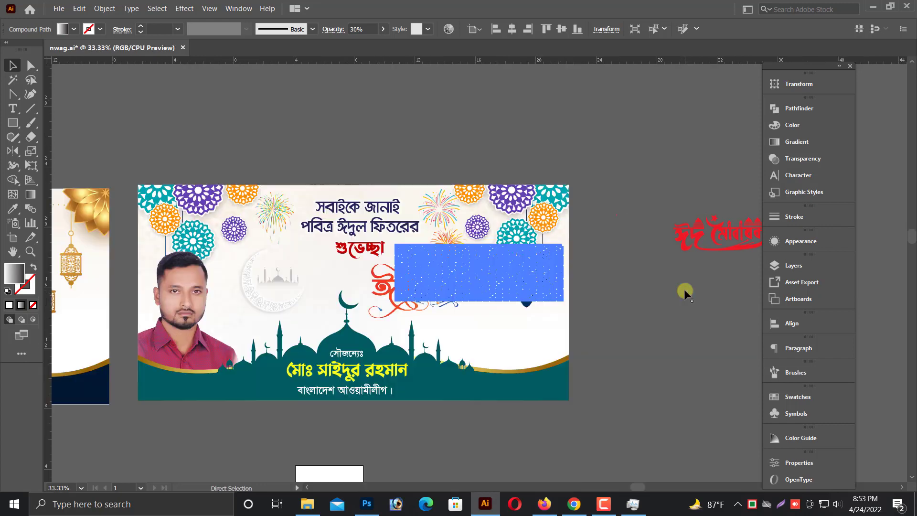
pyautogui.hotkey('ctrl', '=')
pyautogui.scroll(1, 677, 339)
pyautogui.press('Delete')
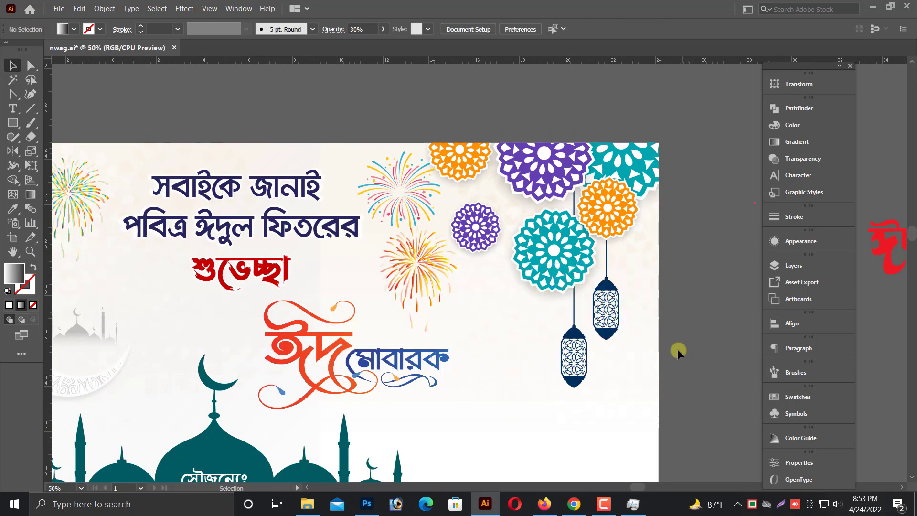
# Move the faint pattern to the banner's top-left and enlarge it across the upper part.
pyautogui.click(497, 316)
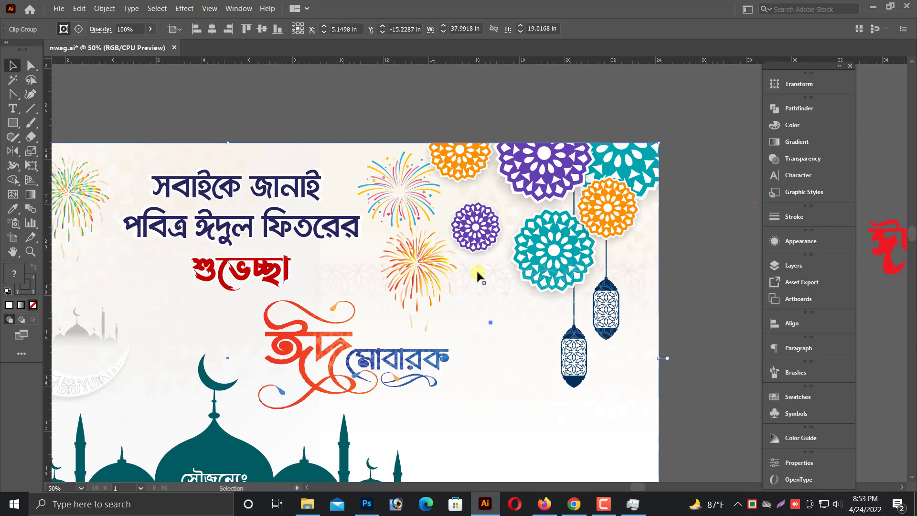
pyautogui.click(104, 8)
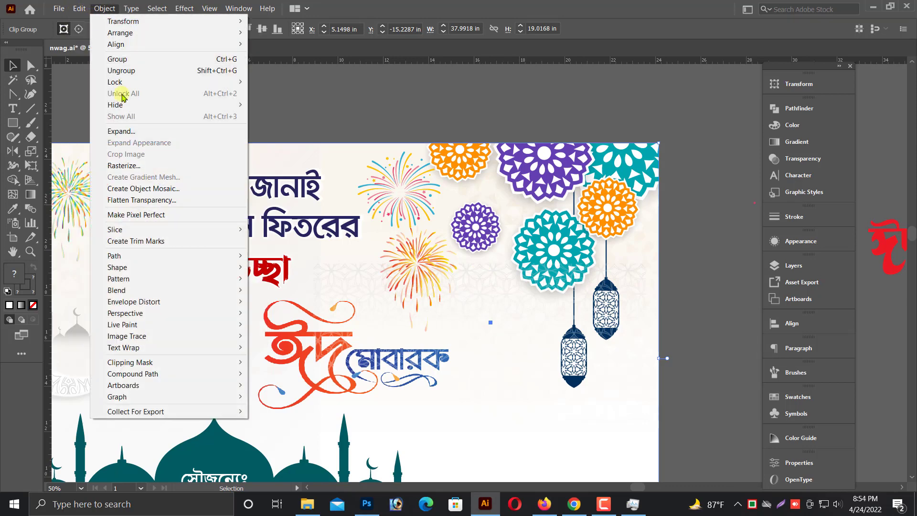
pyautogui.click(475, 297)
pyautogui.moveTo(484, 282); pyautogui.dragTo(266, 167)
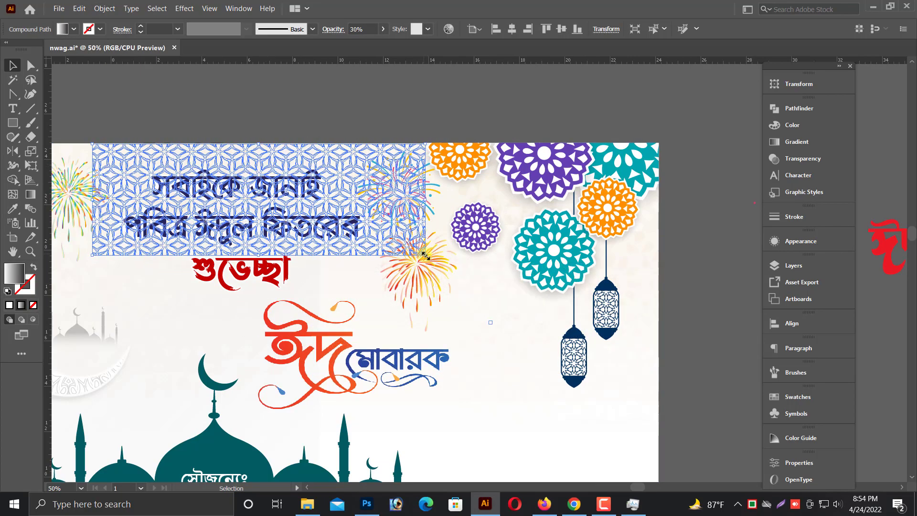
pyautogui.moveTo(425, 256); pyautogui.dragTo(658, 366)
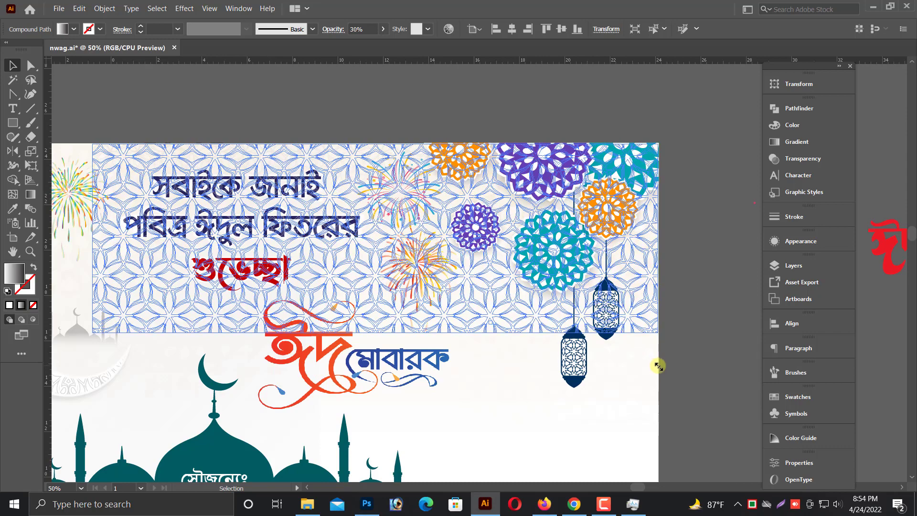
pyautogui.click(690, 368)
pyautogui.hotkey('ctrl', '-')
pyautogui.hotkey('alt', 'space')
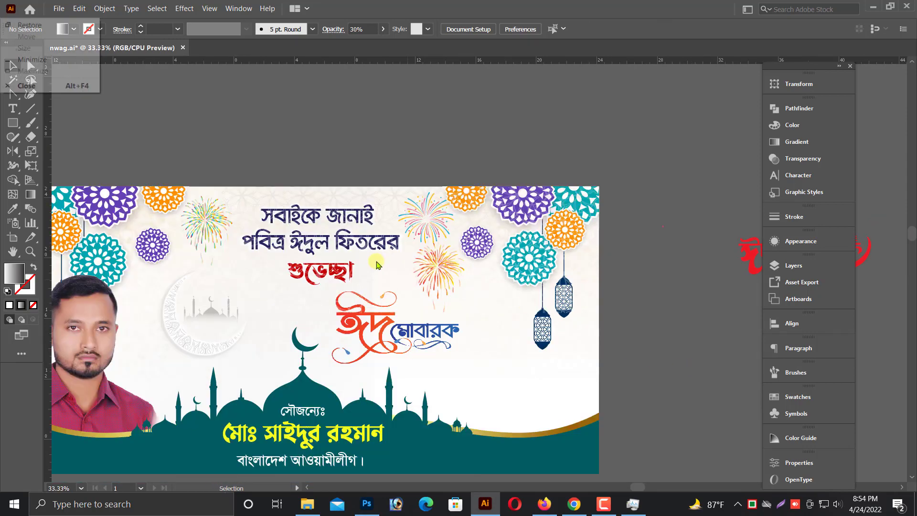
pyautogui.hscroll(-5, 376, 264)
pyautogui.press('Escape')
# Stretch the pattern over the banner's top, then shorten it to stop above the mosque.
pyautogui.click(308, 297)
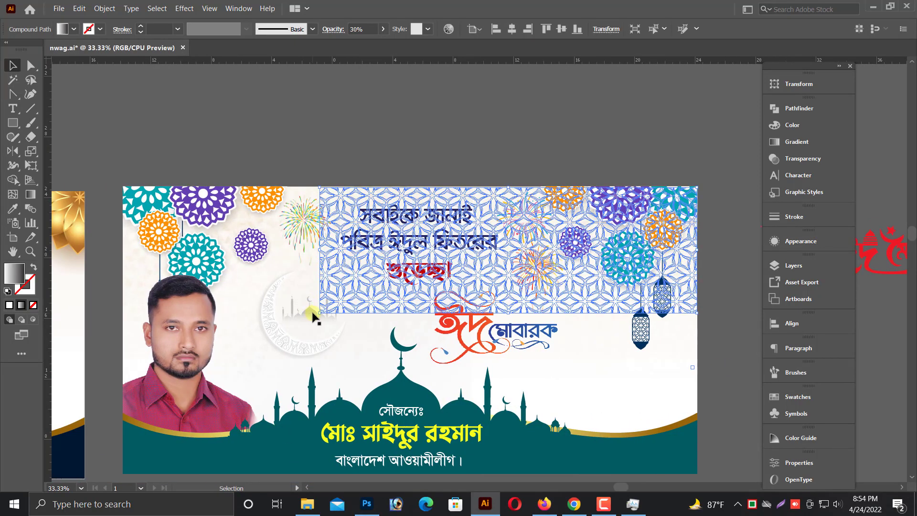
pyautogui.moveTo(311, 319); pyautogui.dragTo(123, 405)
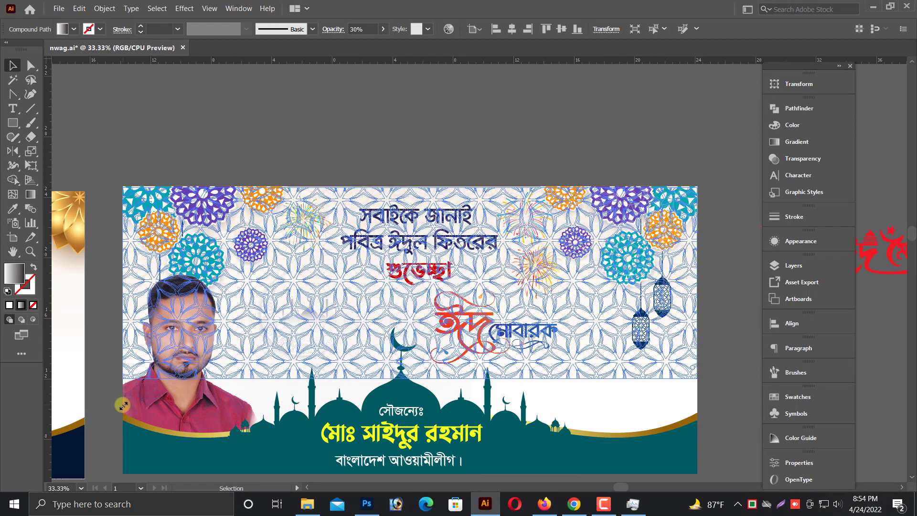
pyautogui.click(104, 368)
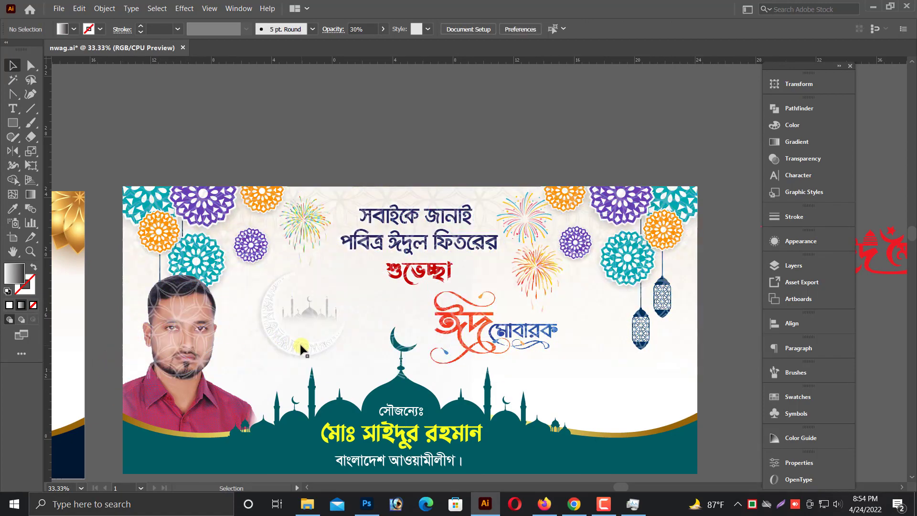
pyautogui.click(297, 292)
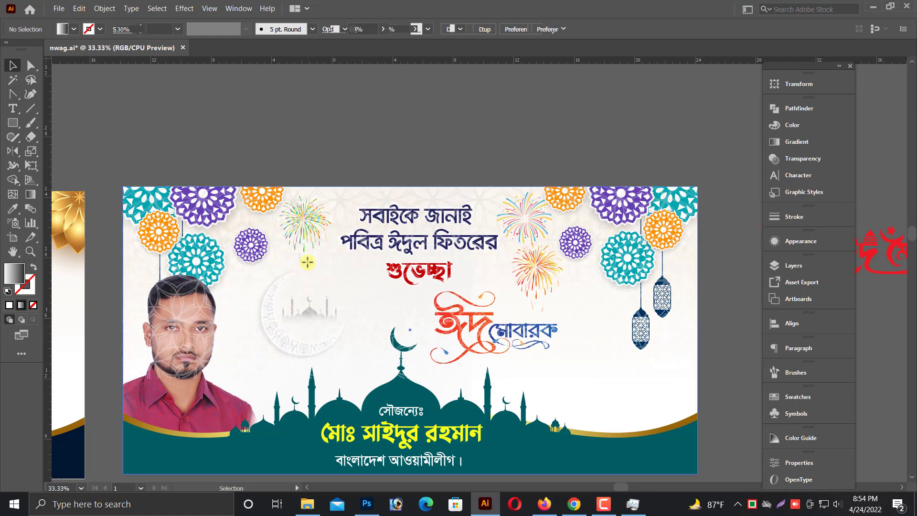
pyautogui.click(351, 195)
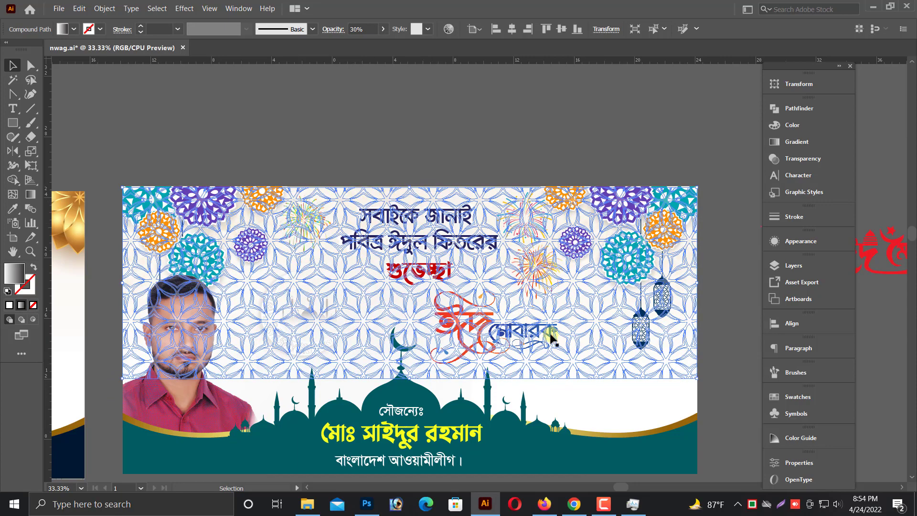
pyautogui.click(704, 376)
pyautogui.scroll(-2, 682, 368)
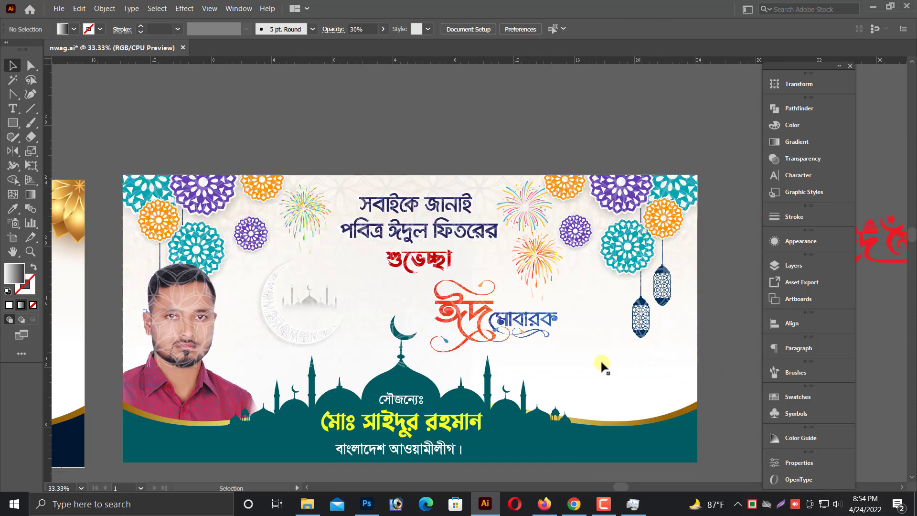
pyautogui.click(563, 335)
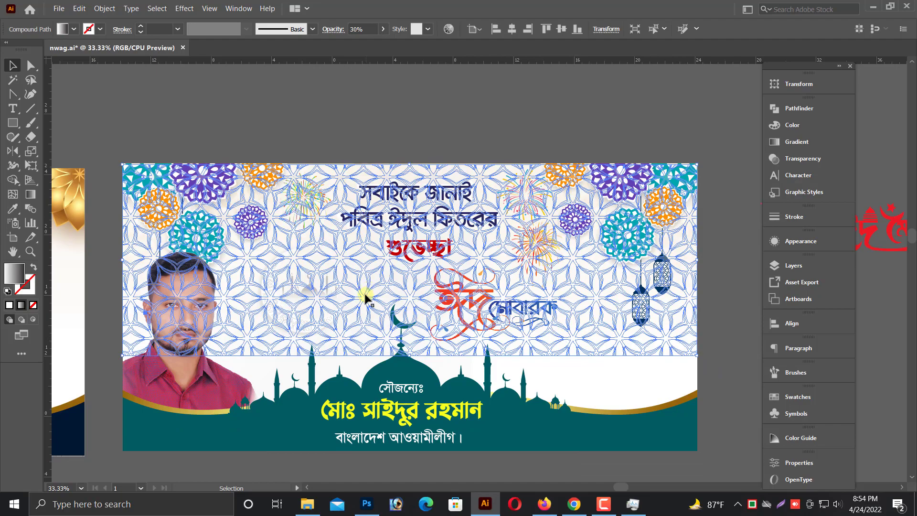
pyautogui.moveTo(410, 354); pyautogui.dragTo(409, 255)
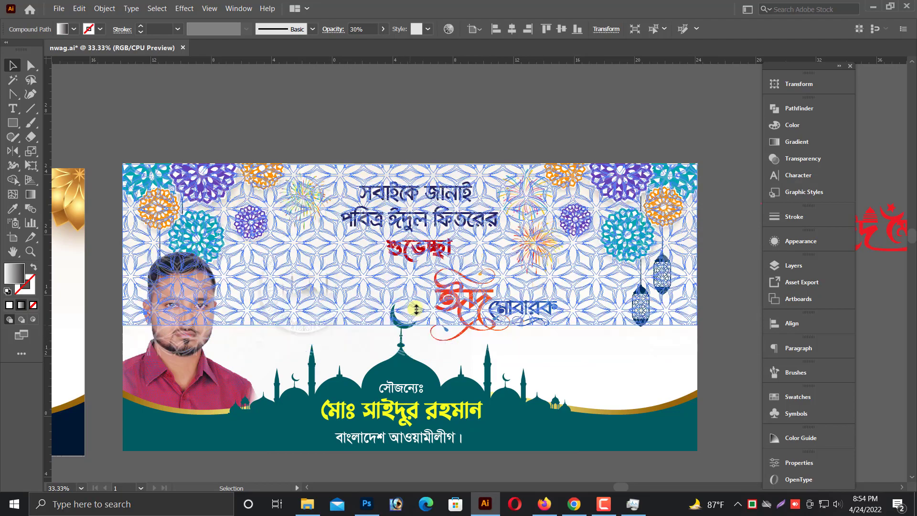
pyautogui.click(369, 134)
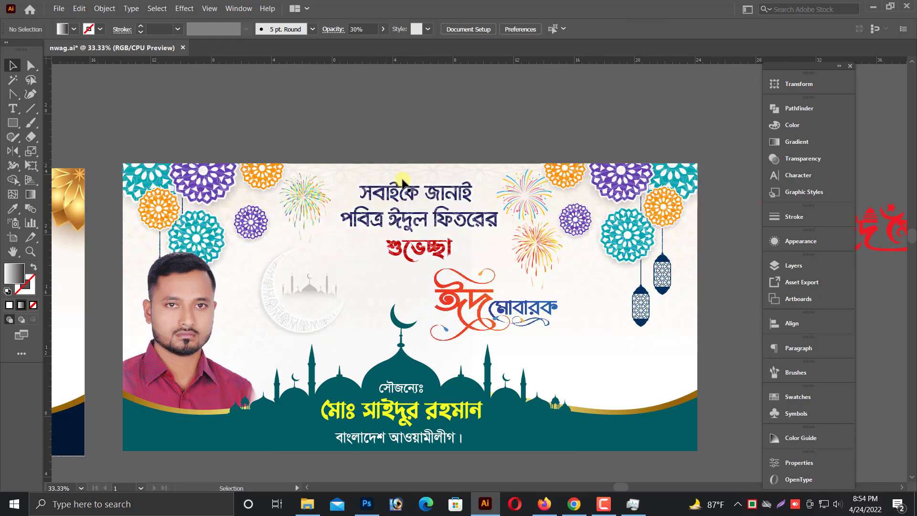
pyautogui.scroll(5, 432, 282)
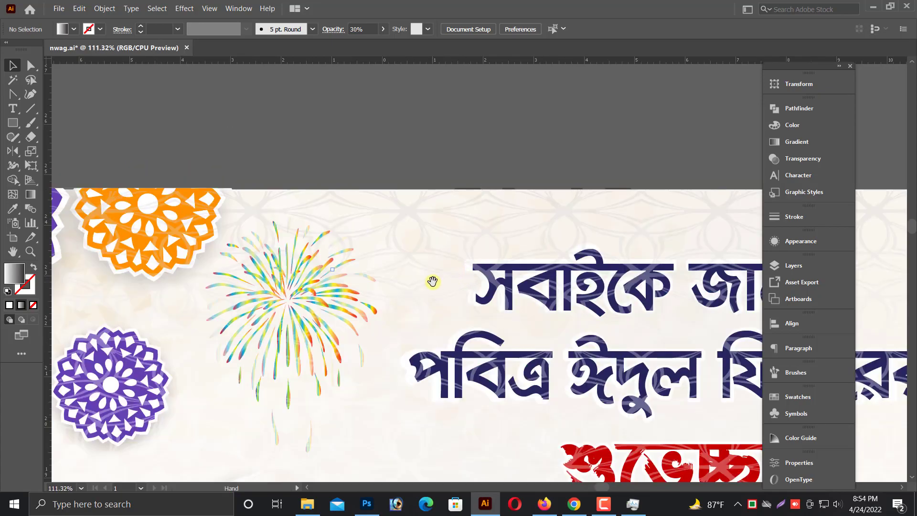
# Release the clipping mask on the whole banner clip group.
pyautogui.click(432, 282)
pyautogui.scroll(-5, 432, 282)
pyautogui.scroll(-5, 432, 238)
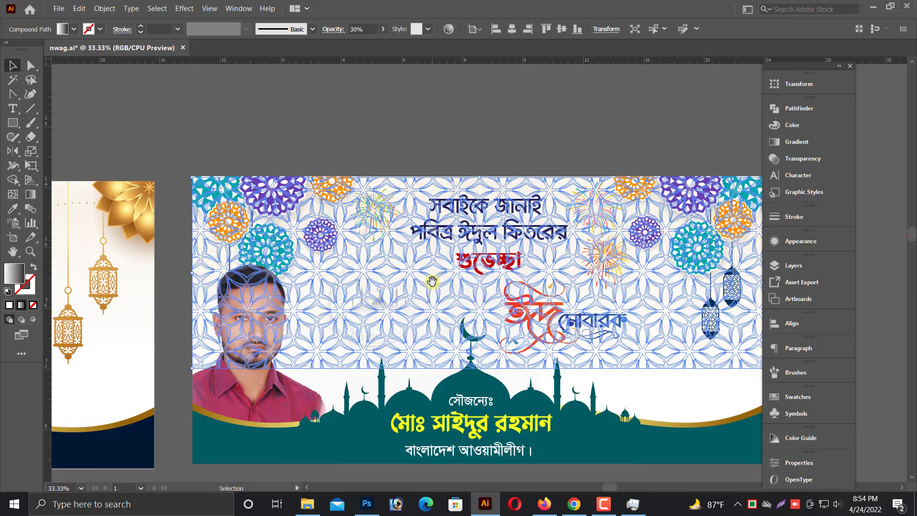
pyautogui.scroll(-1, 443, 189)
pyautogui.click(443, 189)
pyautogui.click(462, 342)
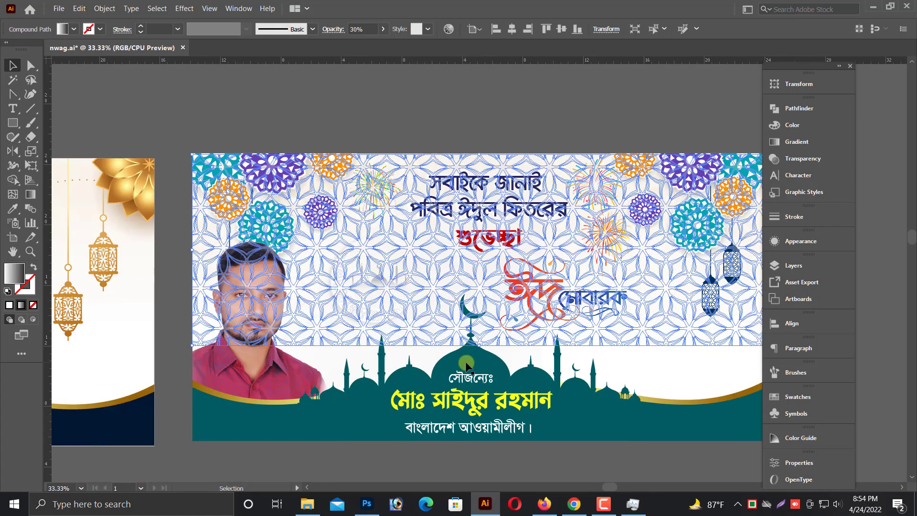
pyautogui.click(281, 403)
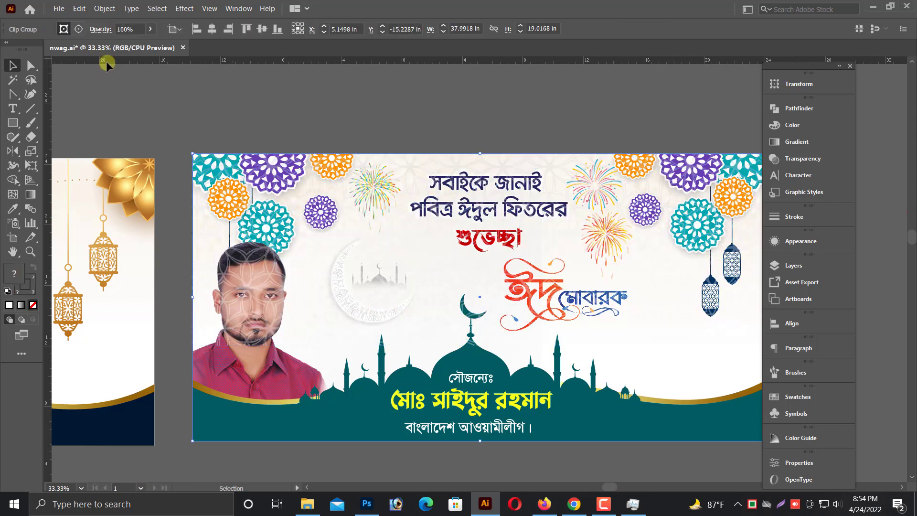
pyautogui.rightClick(276, 172)
pyautogui.click(318, 255)
pyautogui.click(451, 147)
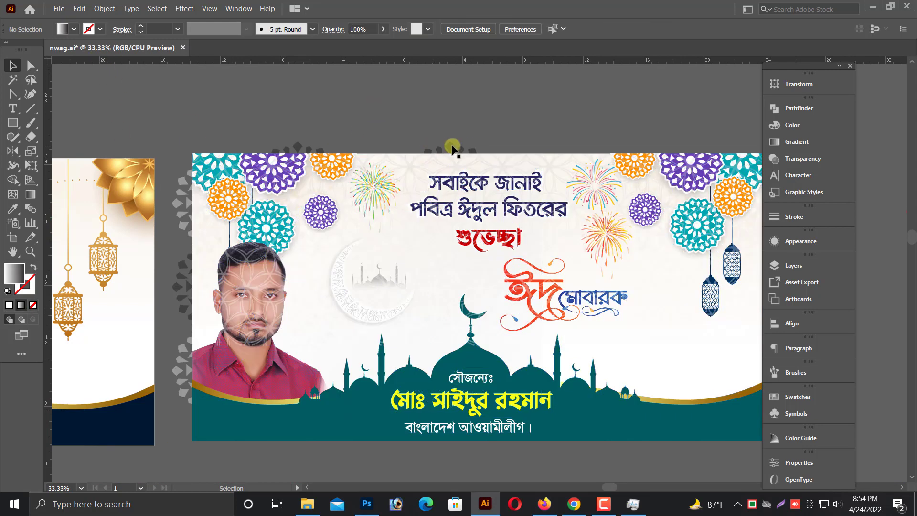
# Inspect the freed background pattern's anchor points with Direct Selection.
pyautogui.click(529, 168)
pyautogui.click(527, 150)
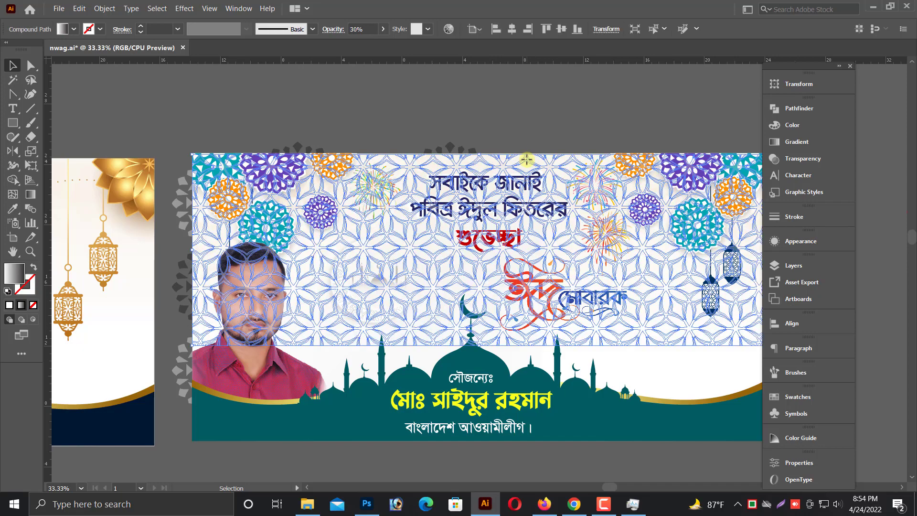
pyautogui.keyDown('ctrl'); pyautogui.click(526, 162); pyautogui.keyUp('ctrl')
pyautogui.click(541, 131)
pyautogui.scroll(-1, 503, 220)
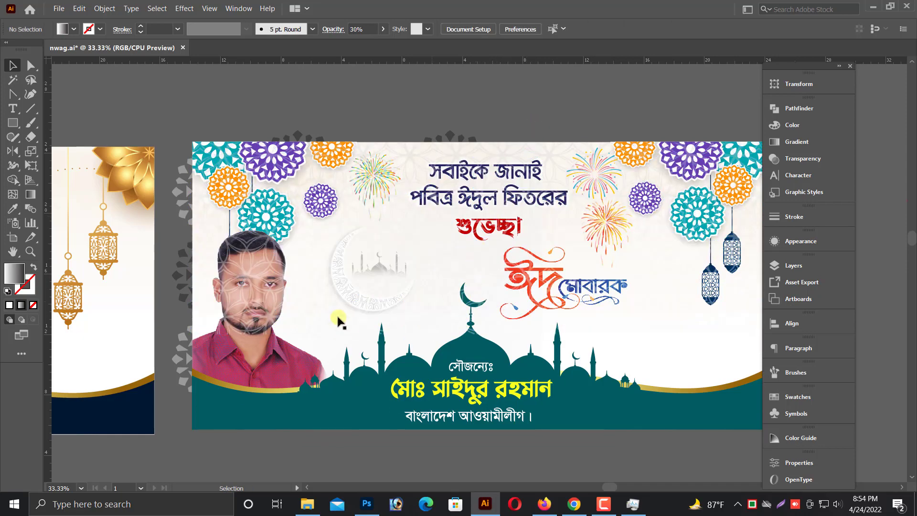
pyautogui.click(290, 295)
pyautogui.press('ctrl')
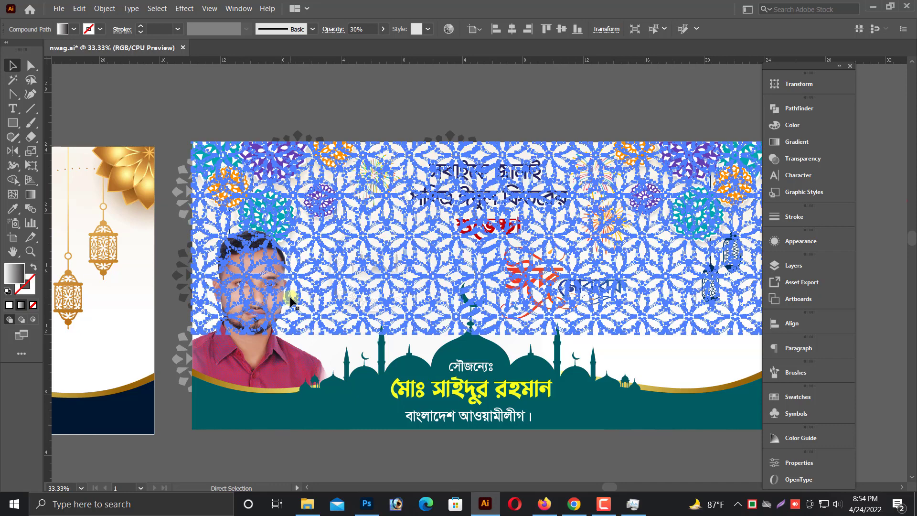
pyautogui.click(244, 440)
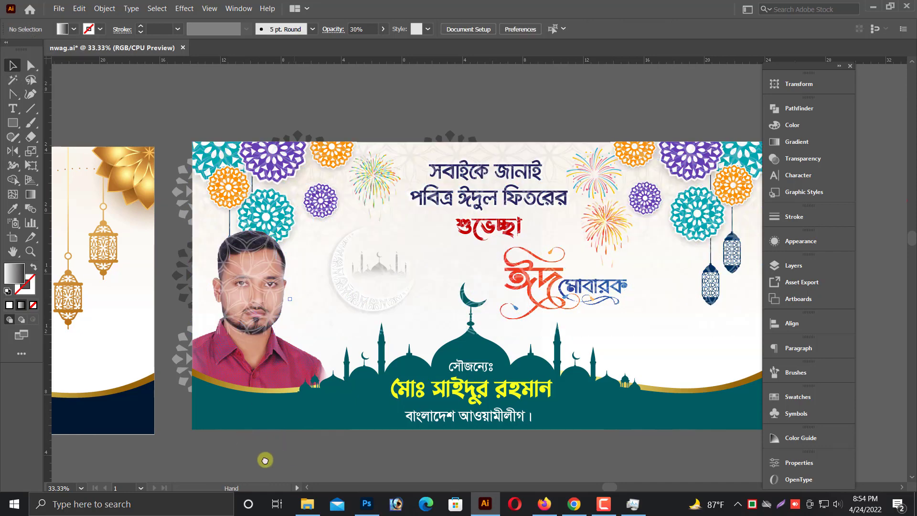
pyautogui.hscroll(3, 260, 430)
pyautogui.click(240, 323)
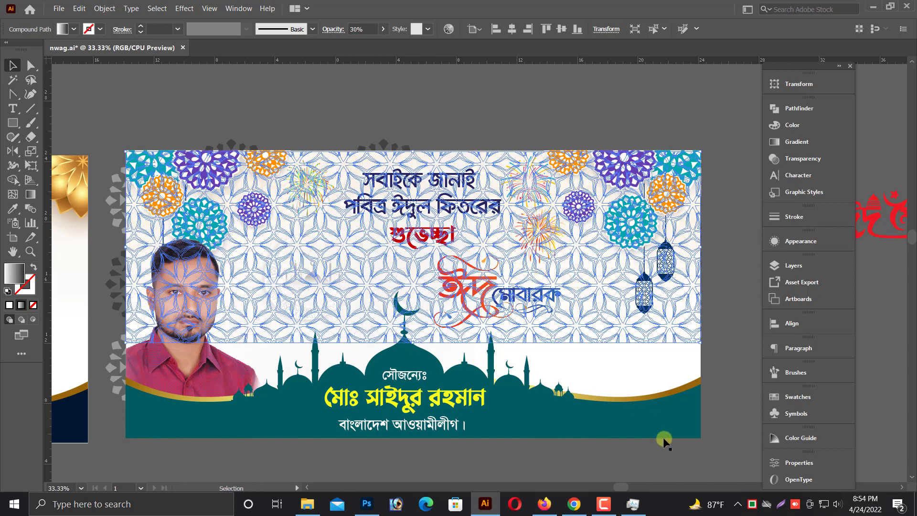
pyautogui.click(651, 441)
# Clip the artwork group with the background image using Ctrl+7, bringing it forward.
pyautogui.click(603, 276)
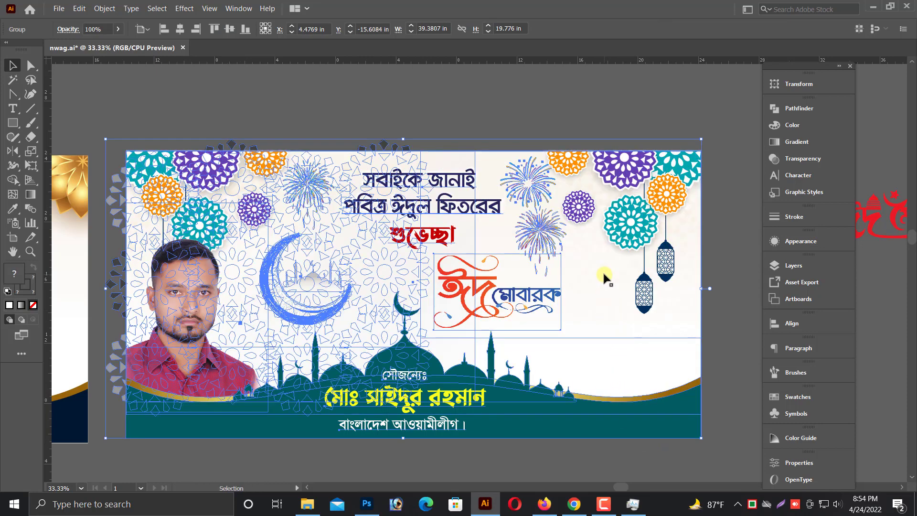
pyautogui.rightClick(631, 320)
pyautogui.click(692, 292)
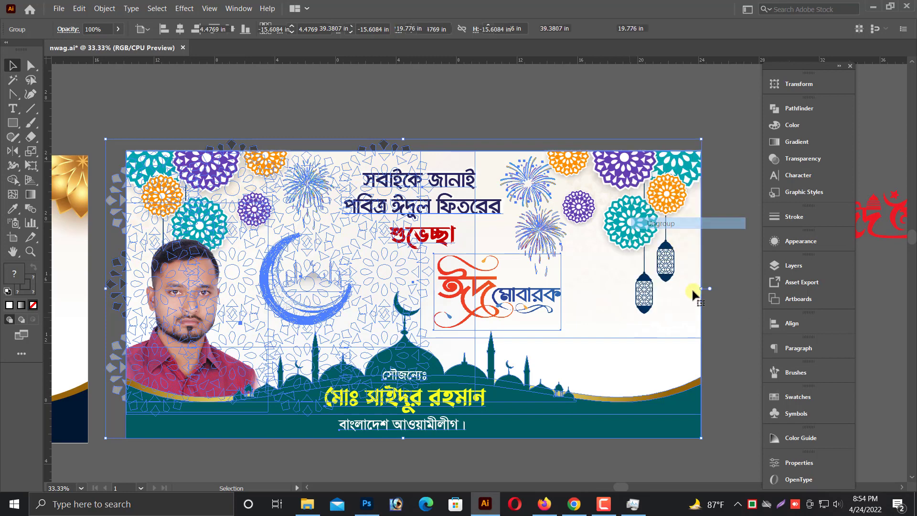
pyautogui.keyDown('shift'); pyautogui.click(631, 329); pyautogui.keyUp('shift')
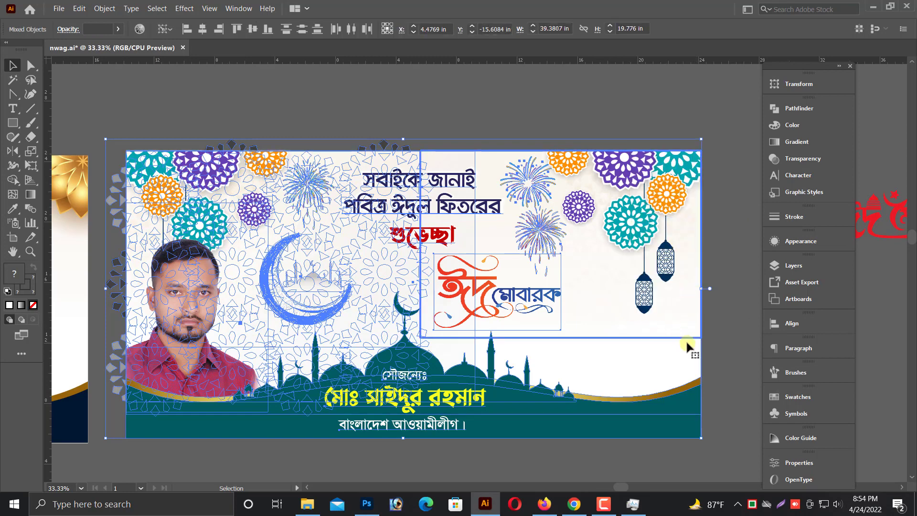
pyautogui.hotkey('ctrl', '7')
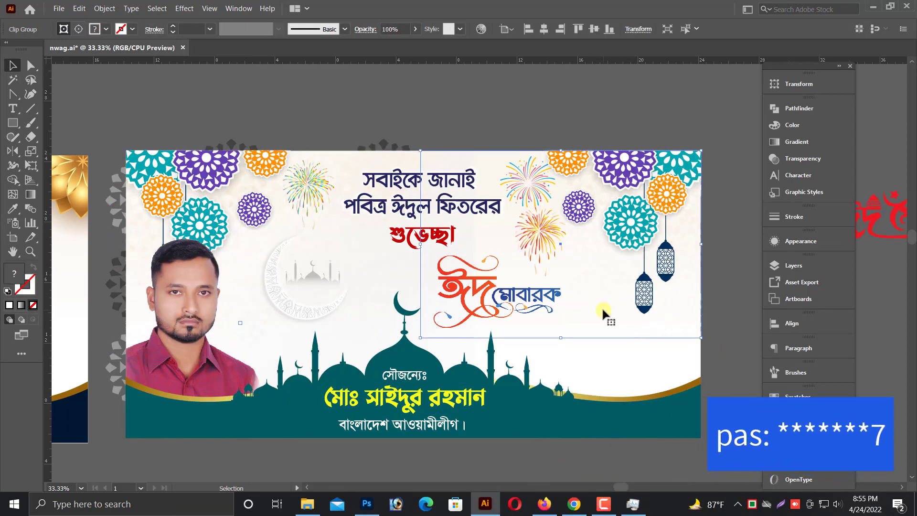
pyautogui.hotkey('ctrl', 'shift', ']')
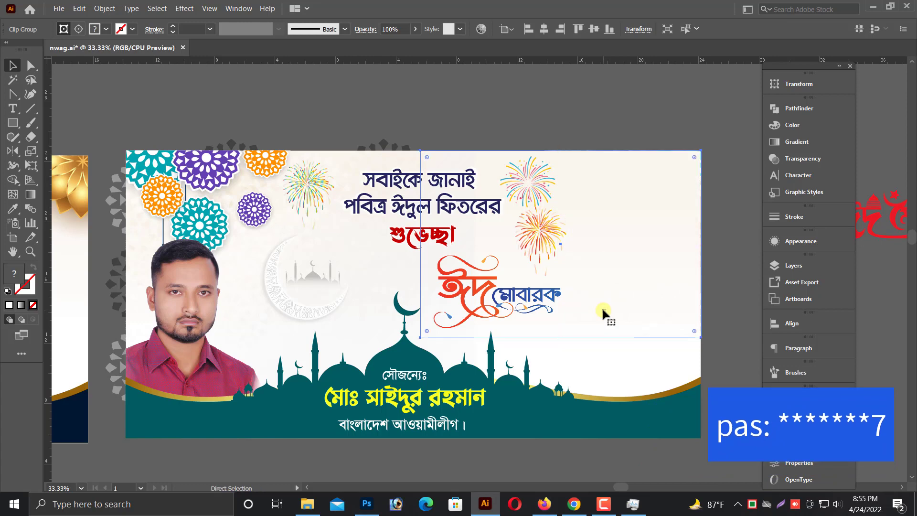
pyautogui.click(588, 341)
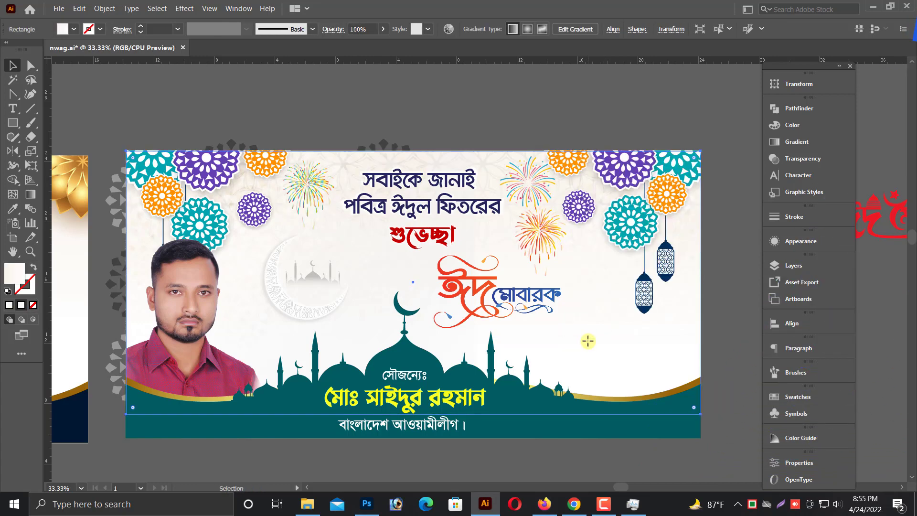
pyautogui.click(597, 108)
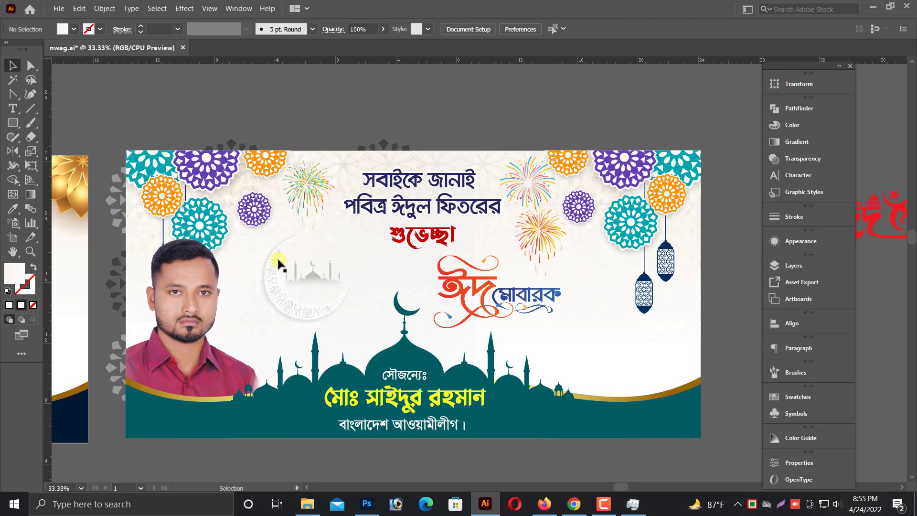
# Draw an artboard-sized rectangle and snap its top-left corner to the artboard corner.
pyautogui.click(13, 123)
pyautogui.moveTo(128, 150); pyautogui.dragTo(699, 437)
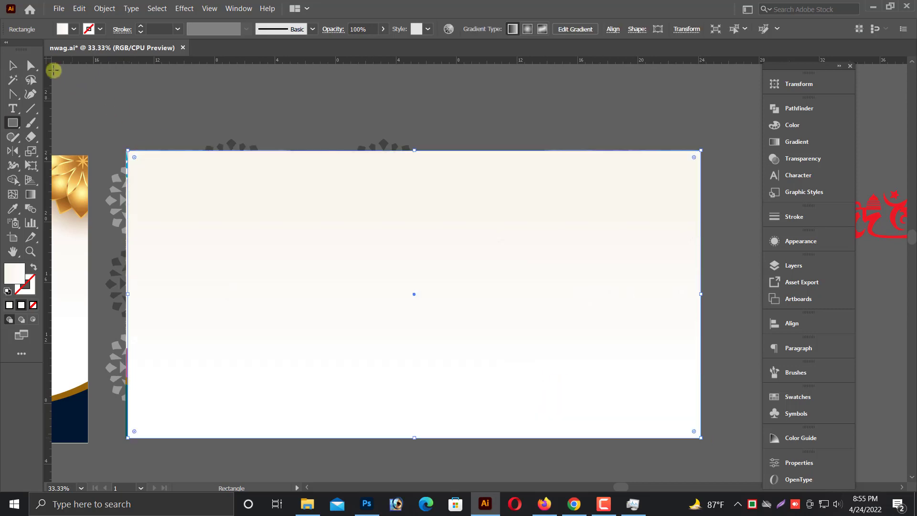
pyautogui.click(13, 65)
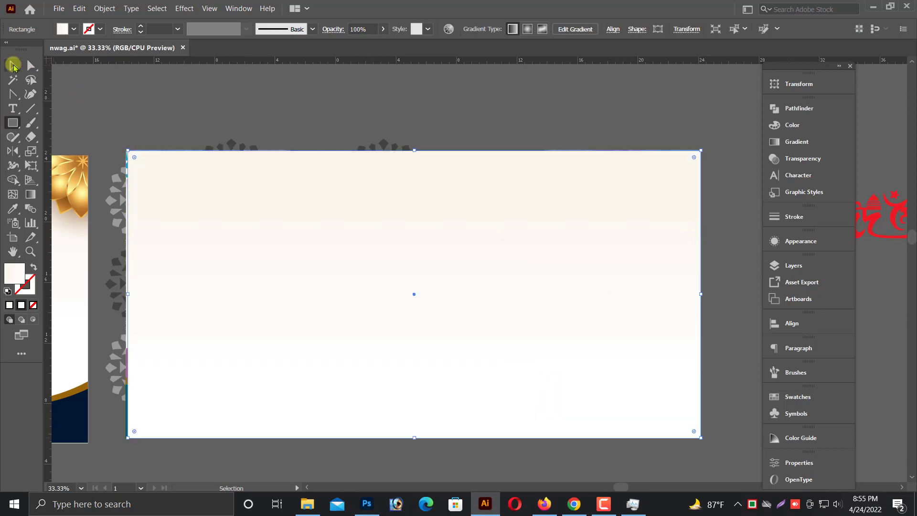
pyautogui.click(144, 174)
pyautogui.moveTo(102, 123); pyautogui.dragTo(204, 202)
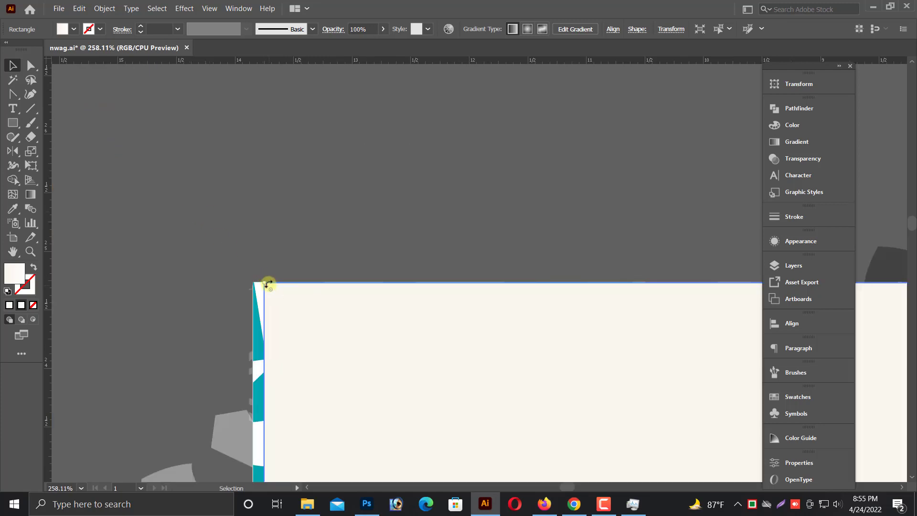
pyautogui.moveTo(267, 283); pyautogui.dragTo(255, 281)
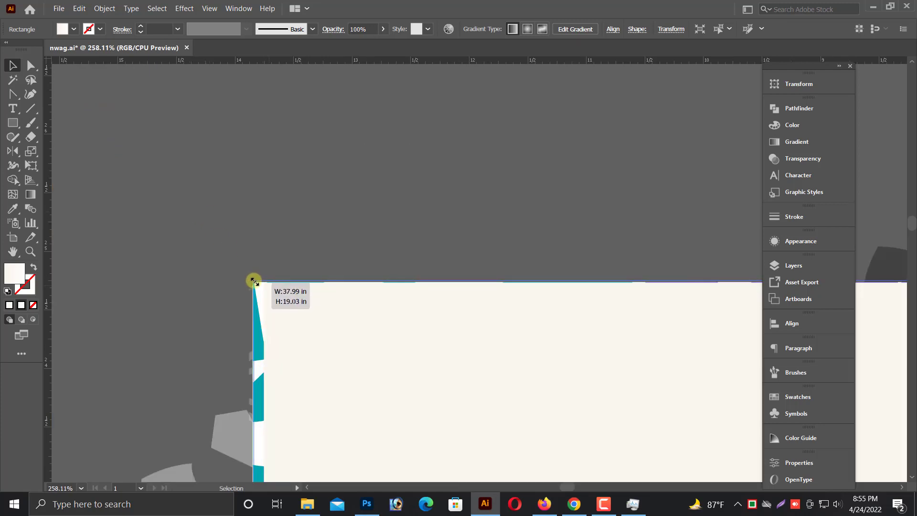
pyautogui.hotkey('ctrl', '-')
pyautogui.hotkey('ctrl', '-')
pyautogui.hotkey('ctrl', '-')
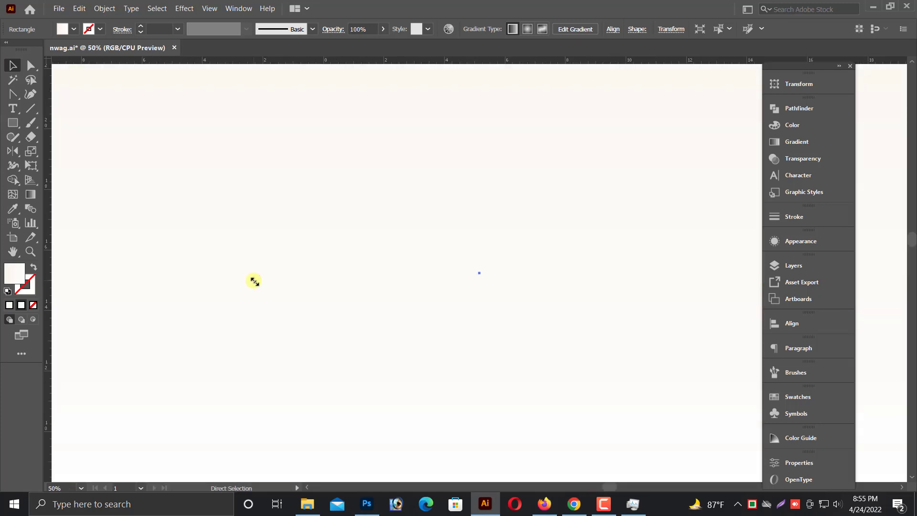
pyautogui.hotkey('ctrl', '-')
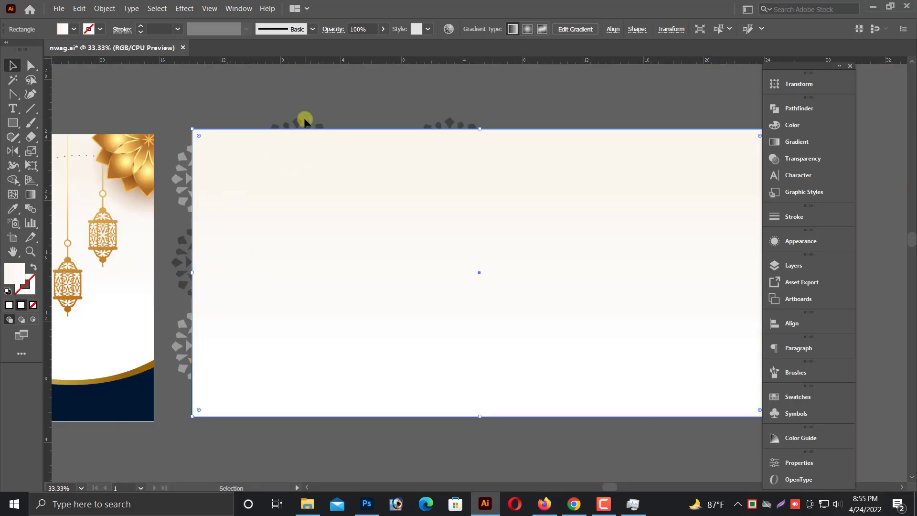
pyautogui.click(311, 125)
# Clip all banner artwork to the rectangle and view both banners side by side.
pyautogui.hscroll(2, 265, 139)
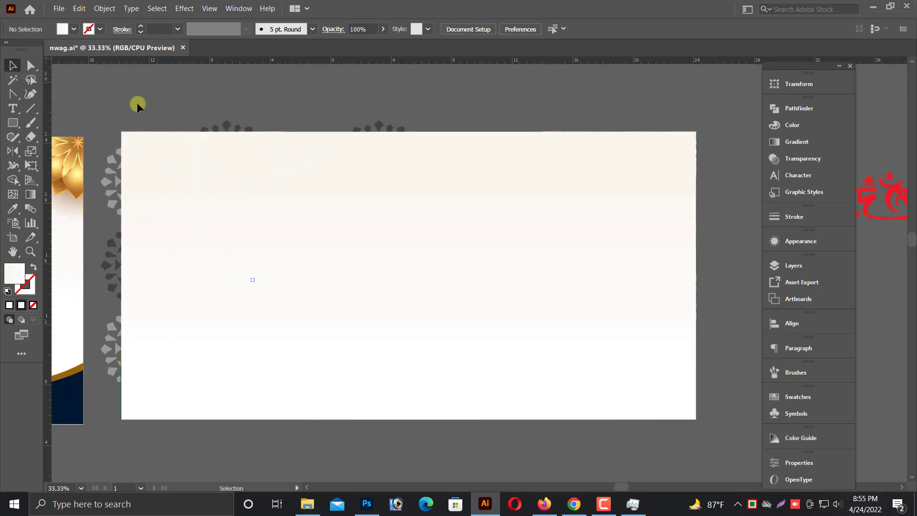
pyautogui.moveTo(691, 436); pyautogui.dragTo(571, 270)
pyautogui.rightClick(570, 270)
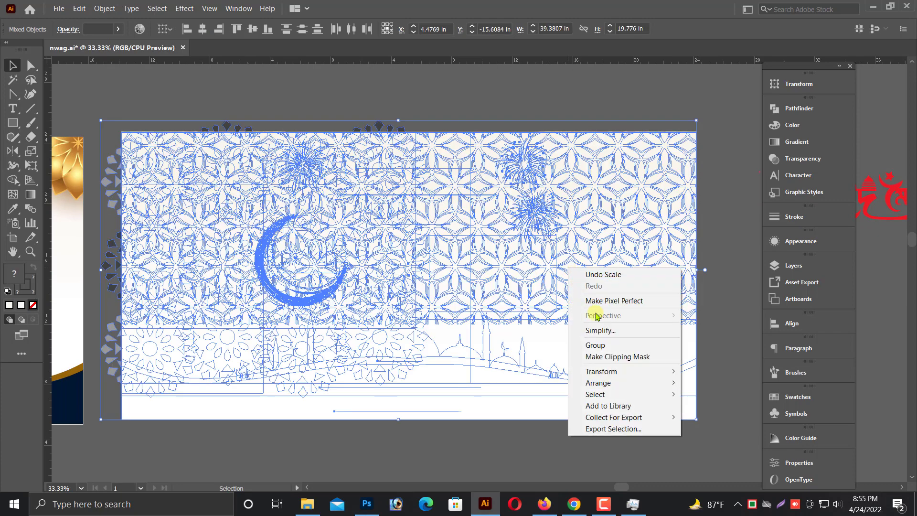
pyautogui.click(611, 357)
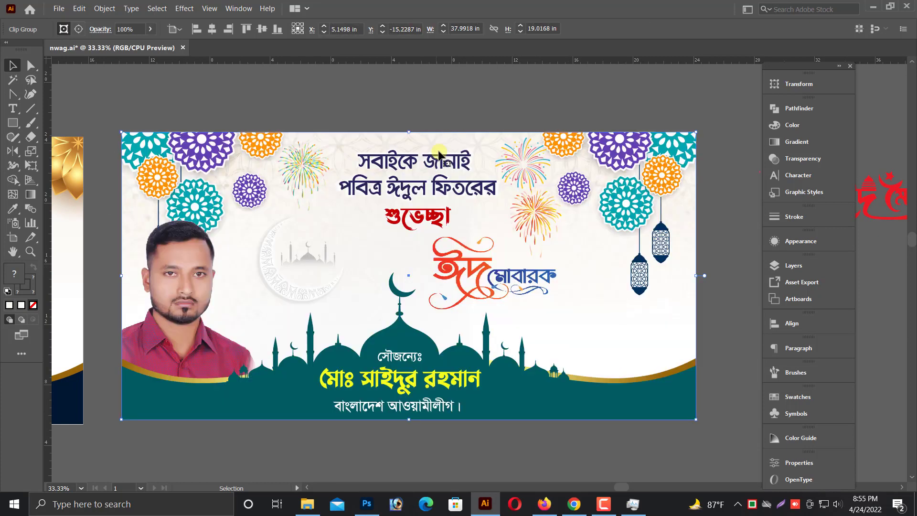
pyautogui.click(460, 100)
pyautogui.hotkey('ctrl', '-')
pyautogui.hotkey('ctrl', '-')
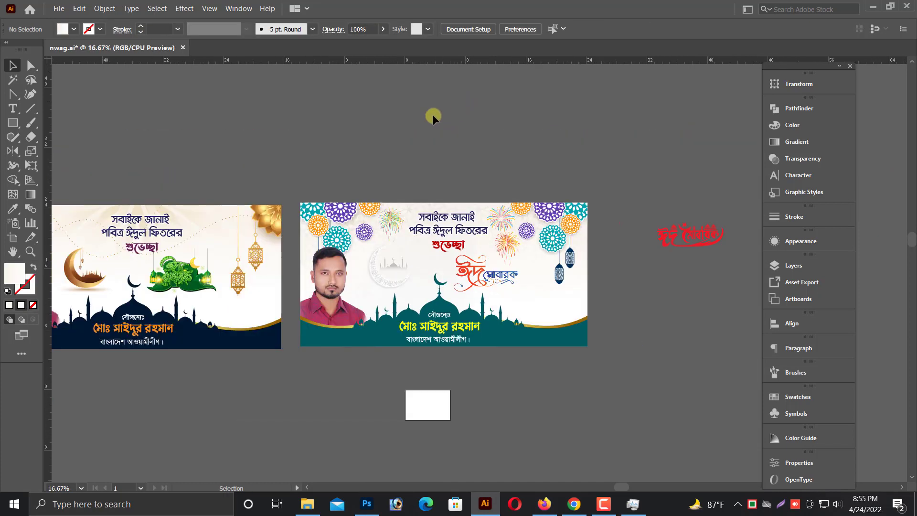
pyautogui.moveTo(431, 113); pyautogui.dragTo(517, 114)
pyautogui.scroll(-1, 517, 115)
pyautogui.scroll(-1, 516, 111)
pyautogui.scroll(-1, 516, 111)
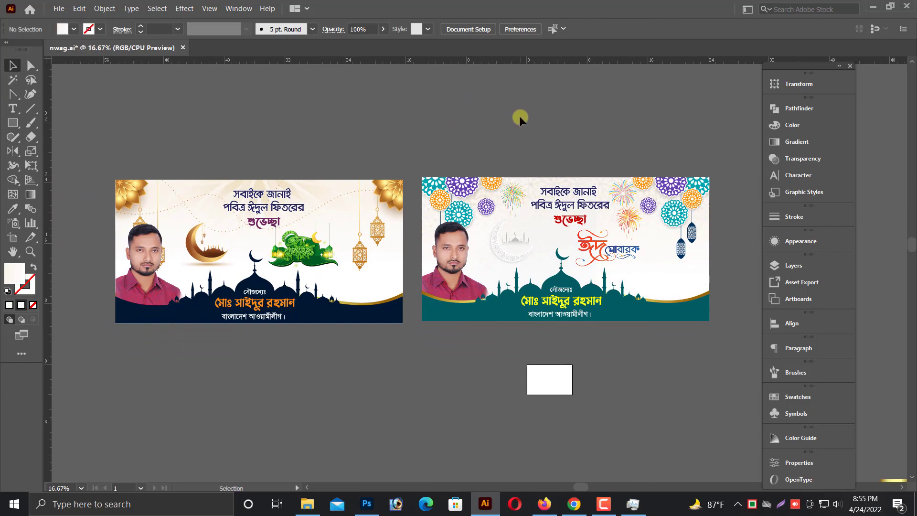